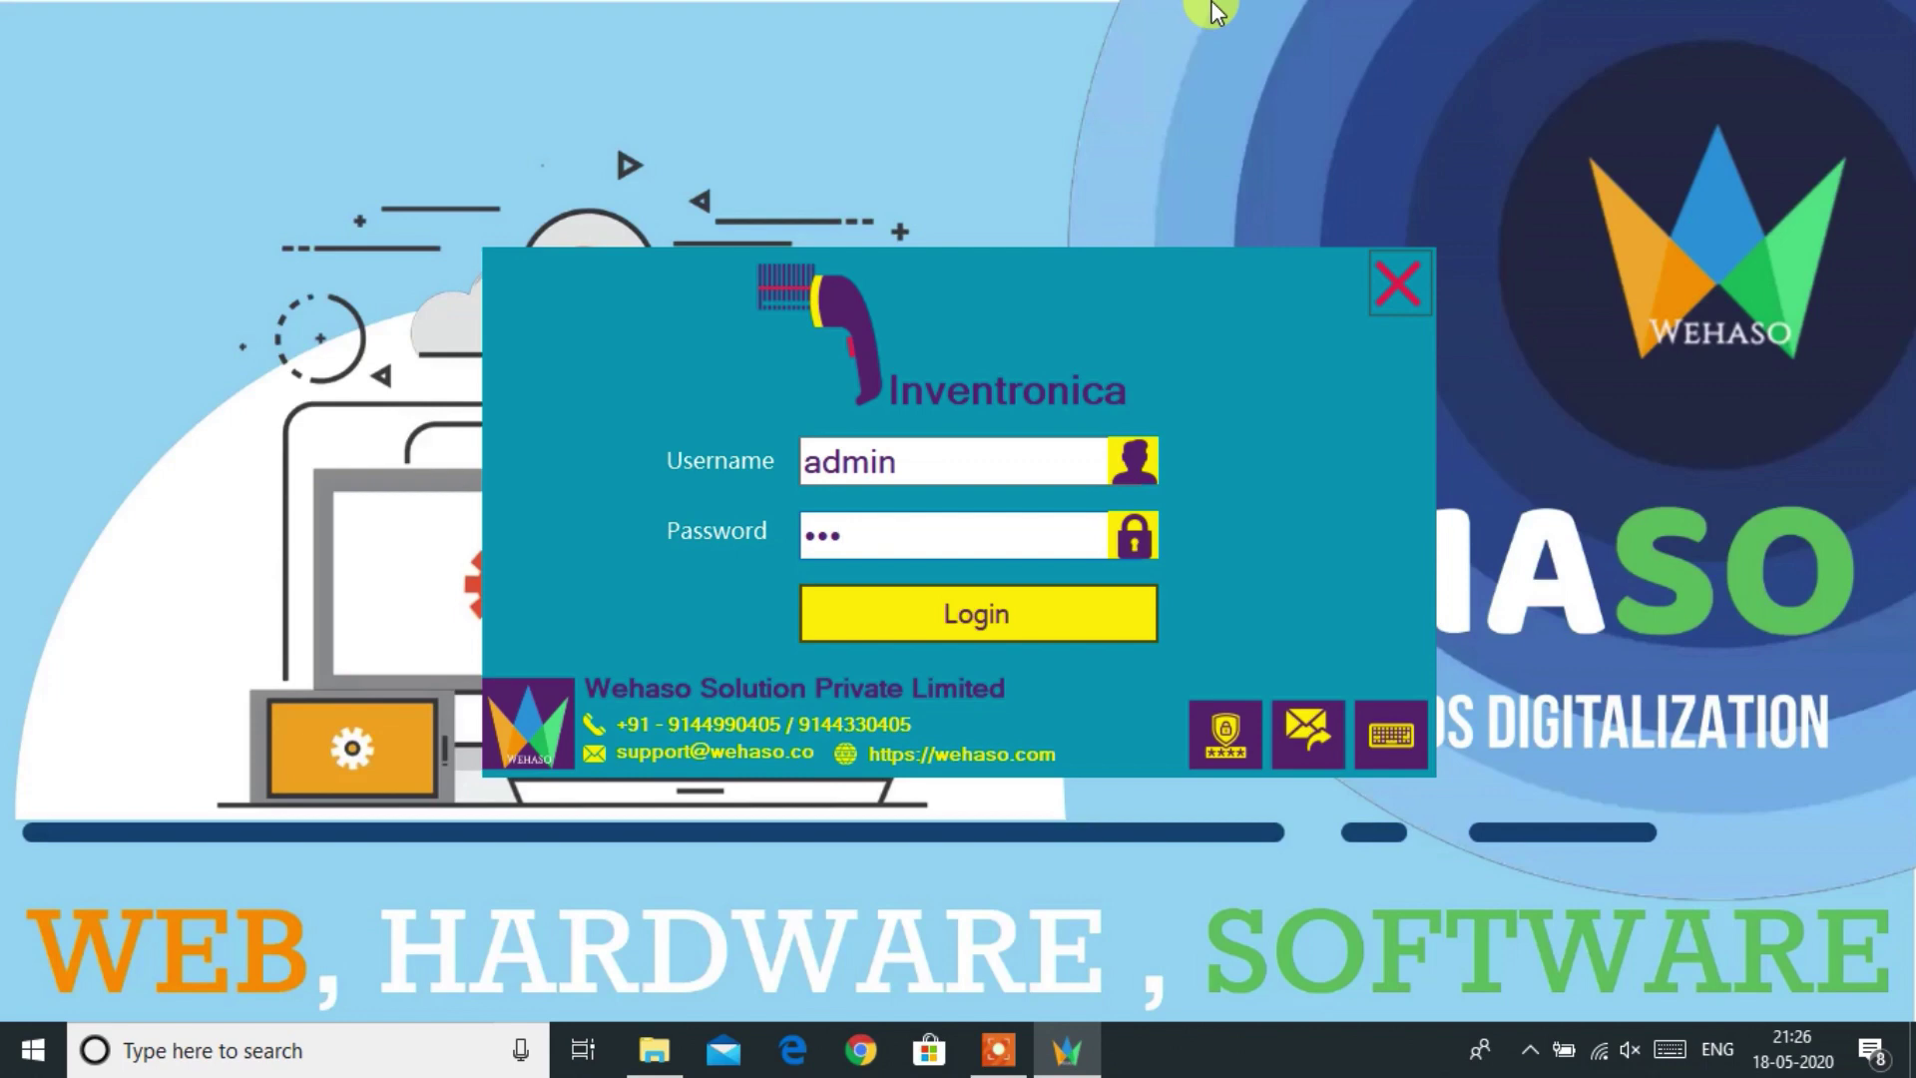
# Step: Log in as the administrator and start a new point-of-sale bill, INV-0003
pyautogui.press('Return')
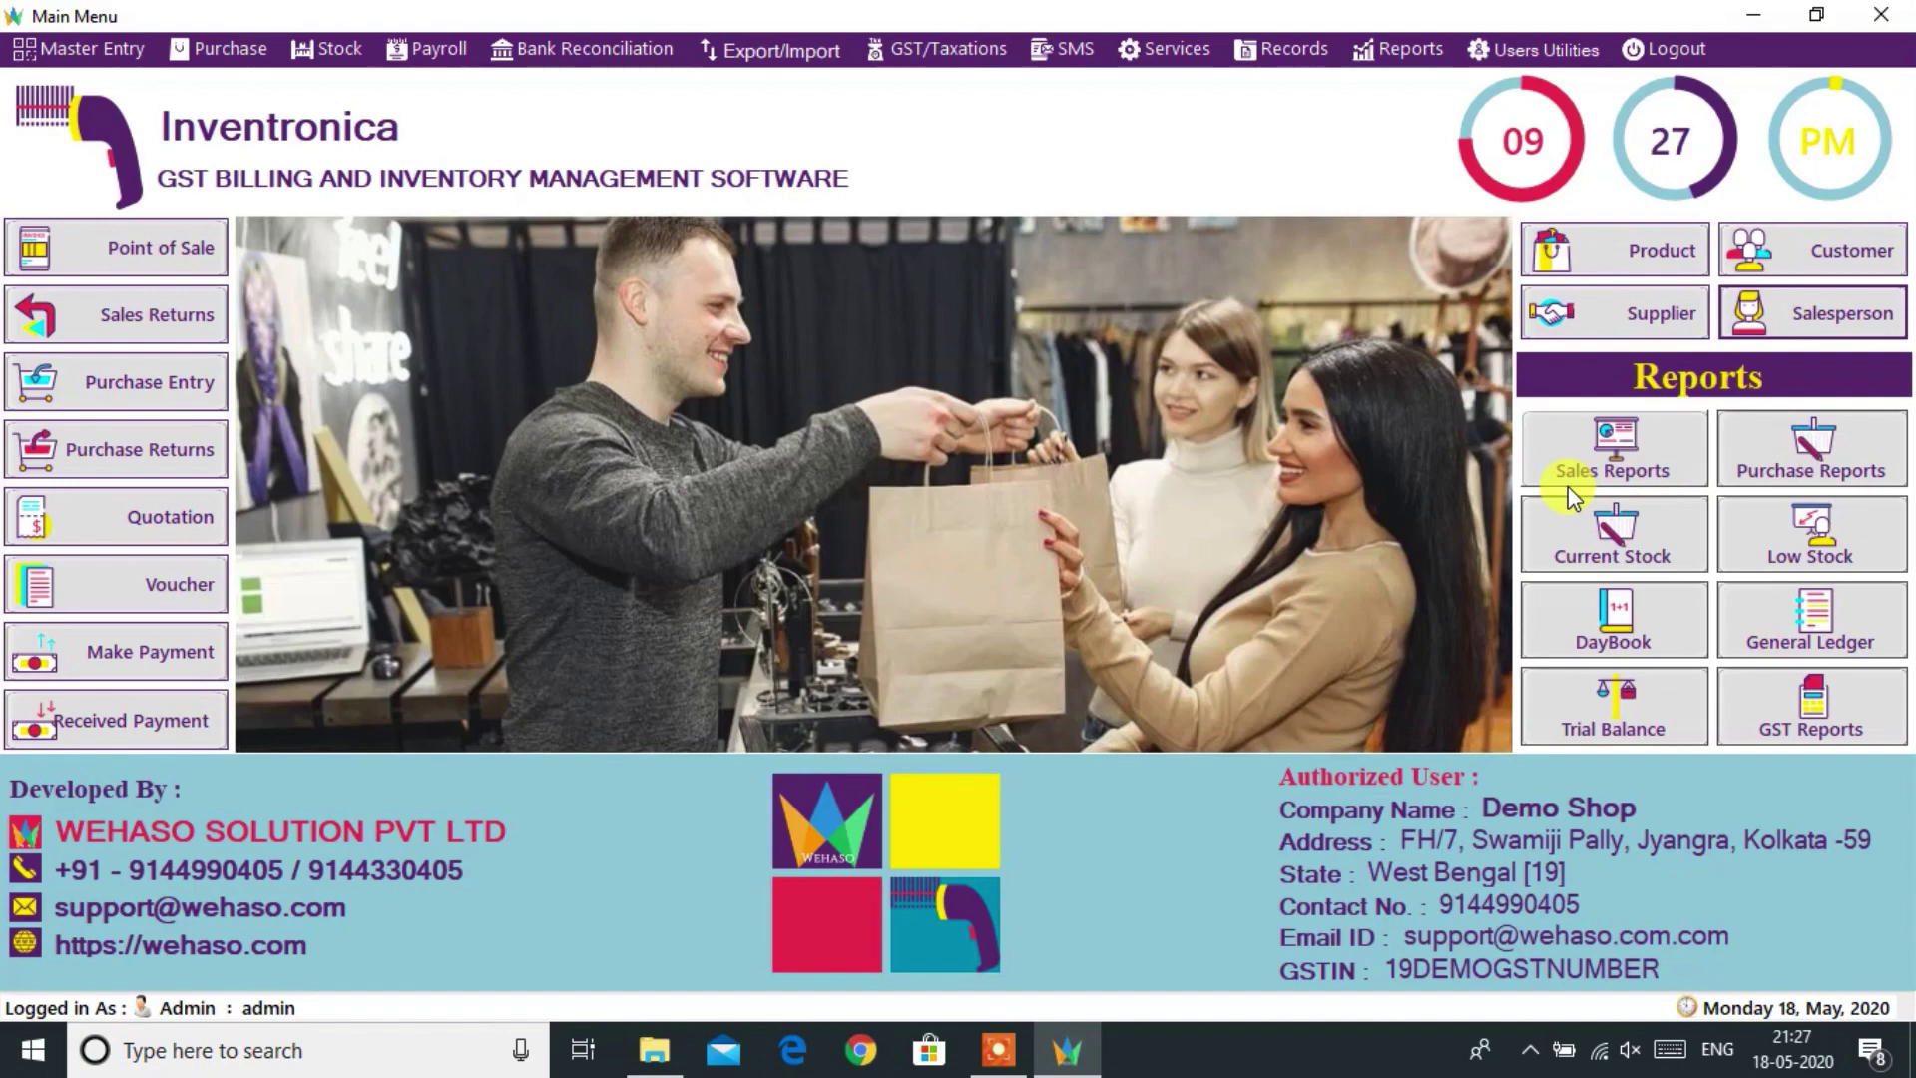
pyautogui.click(100, 256)
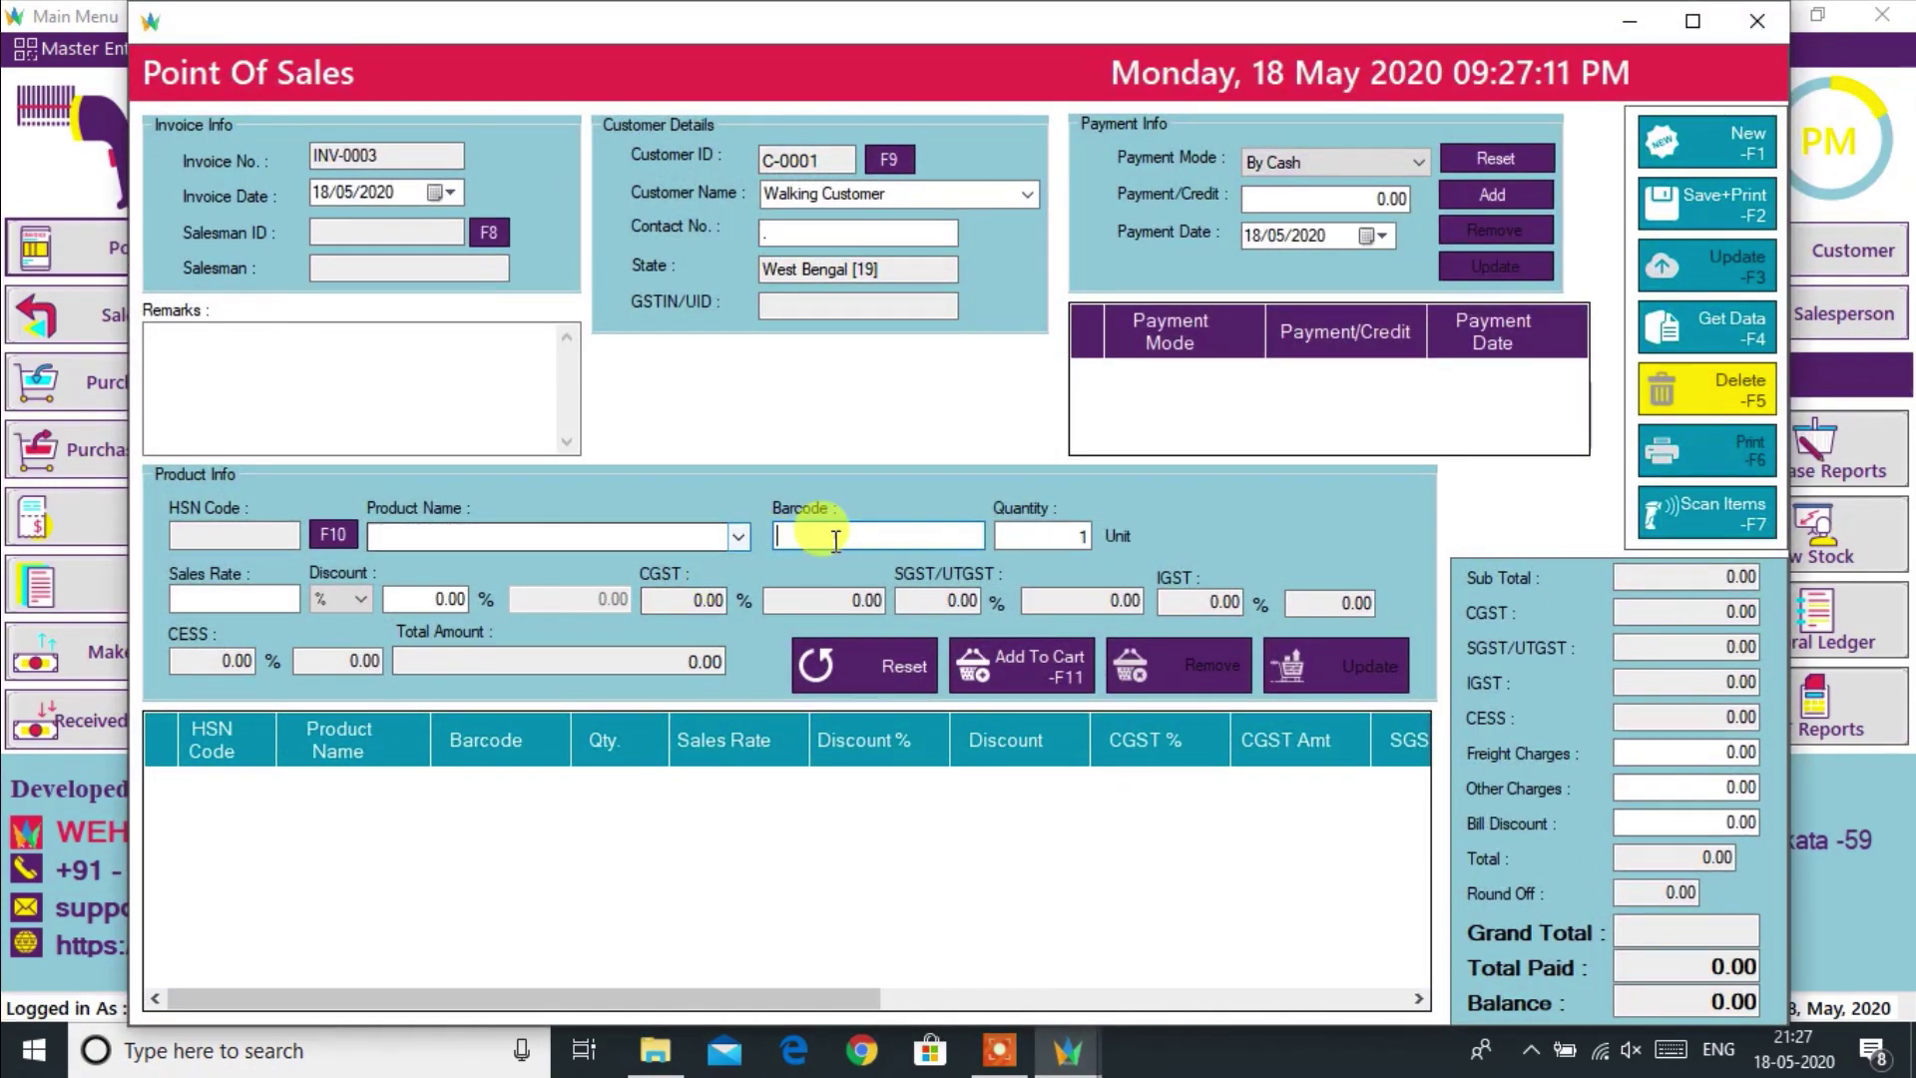
# Step: Add one iPhone 6s 128 GB (Gold) at 70000 to the bill
pyautogui.click(739, 542)
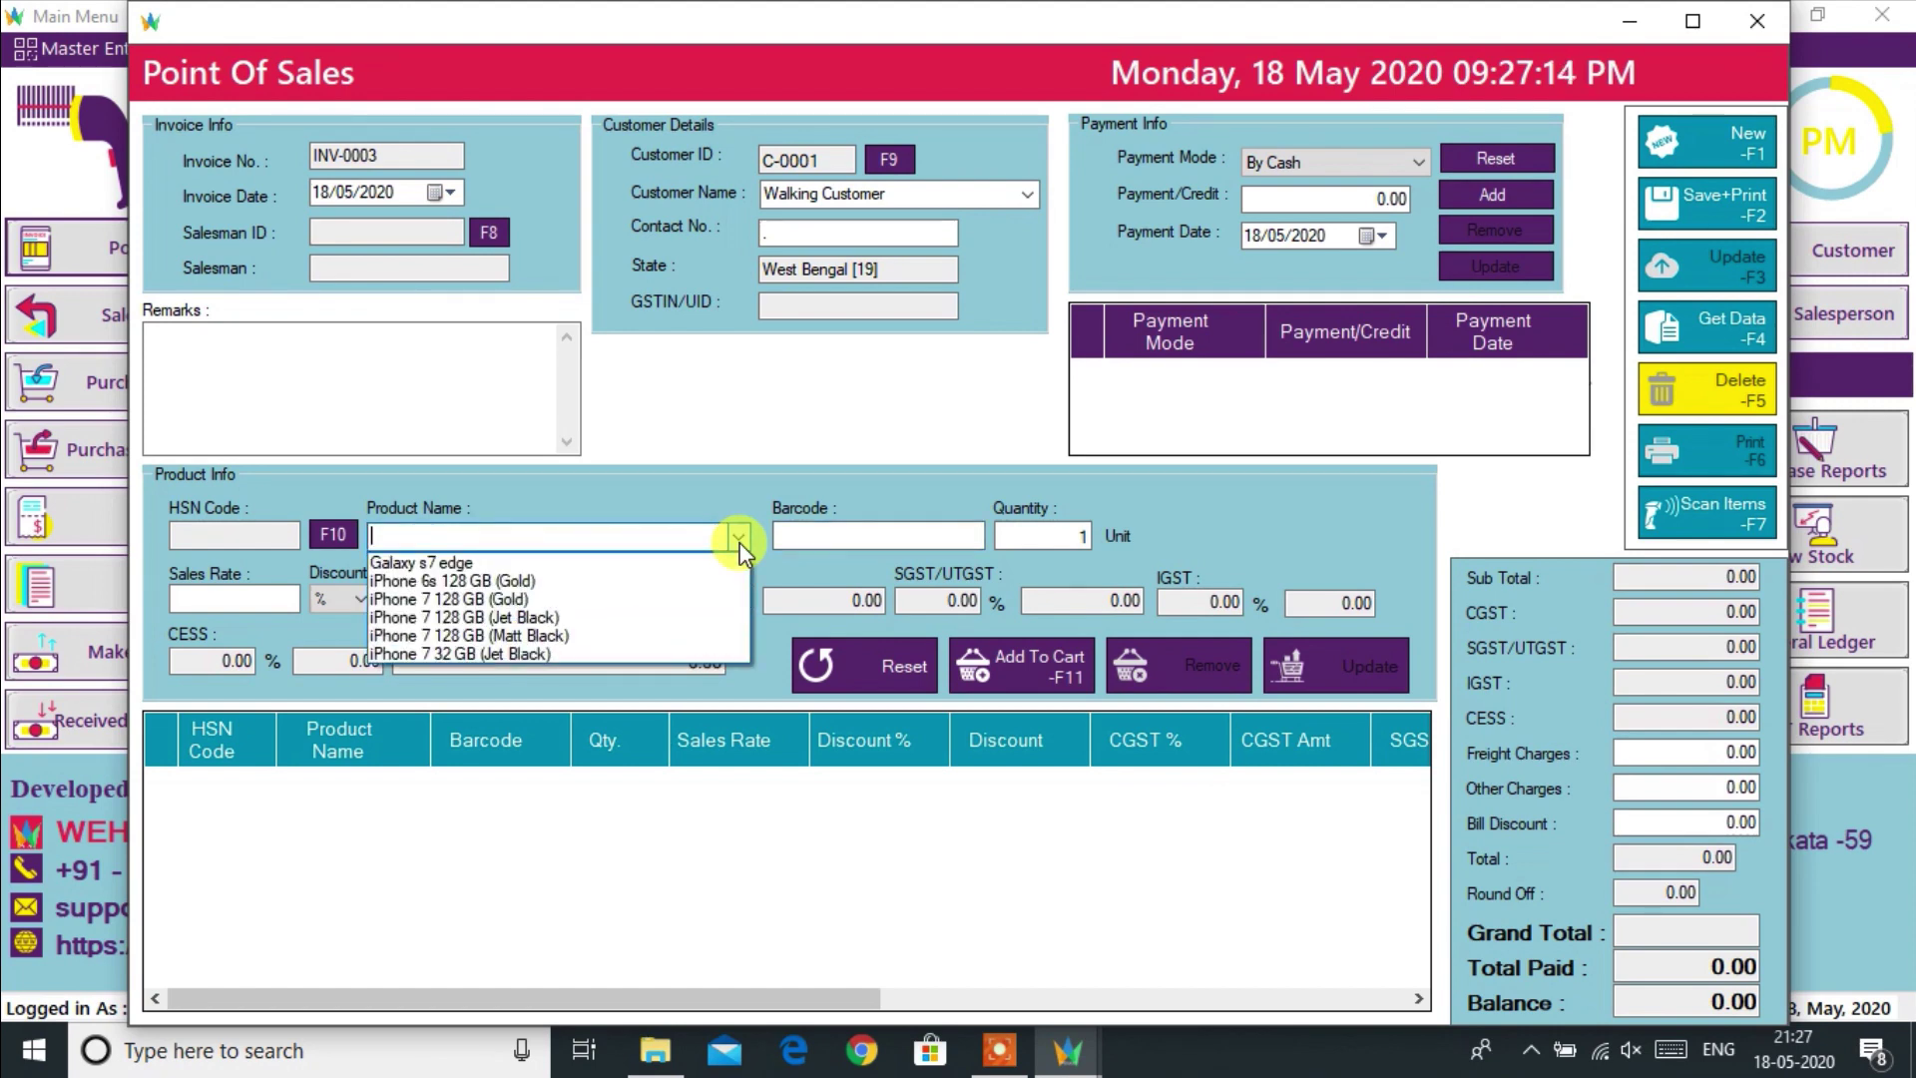
pyautogui.click(459, 583)
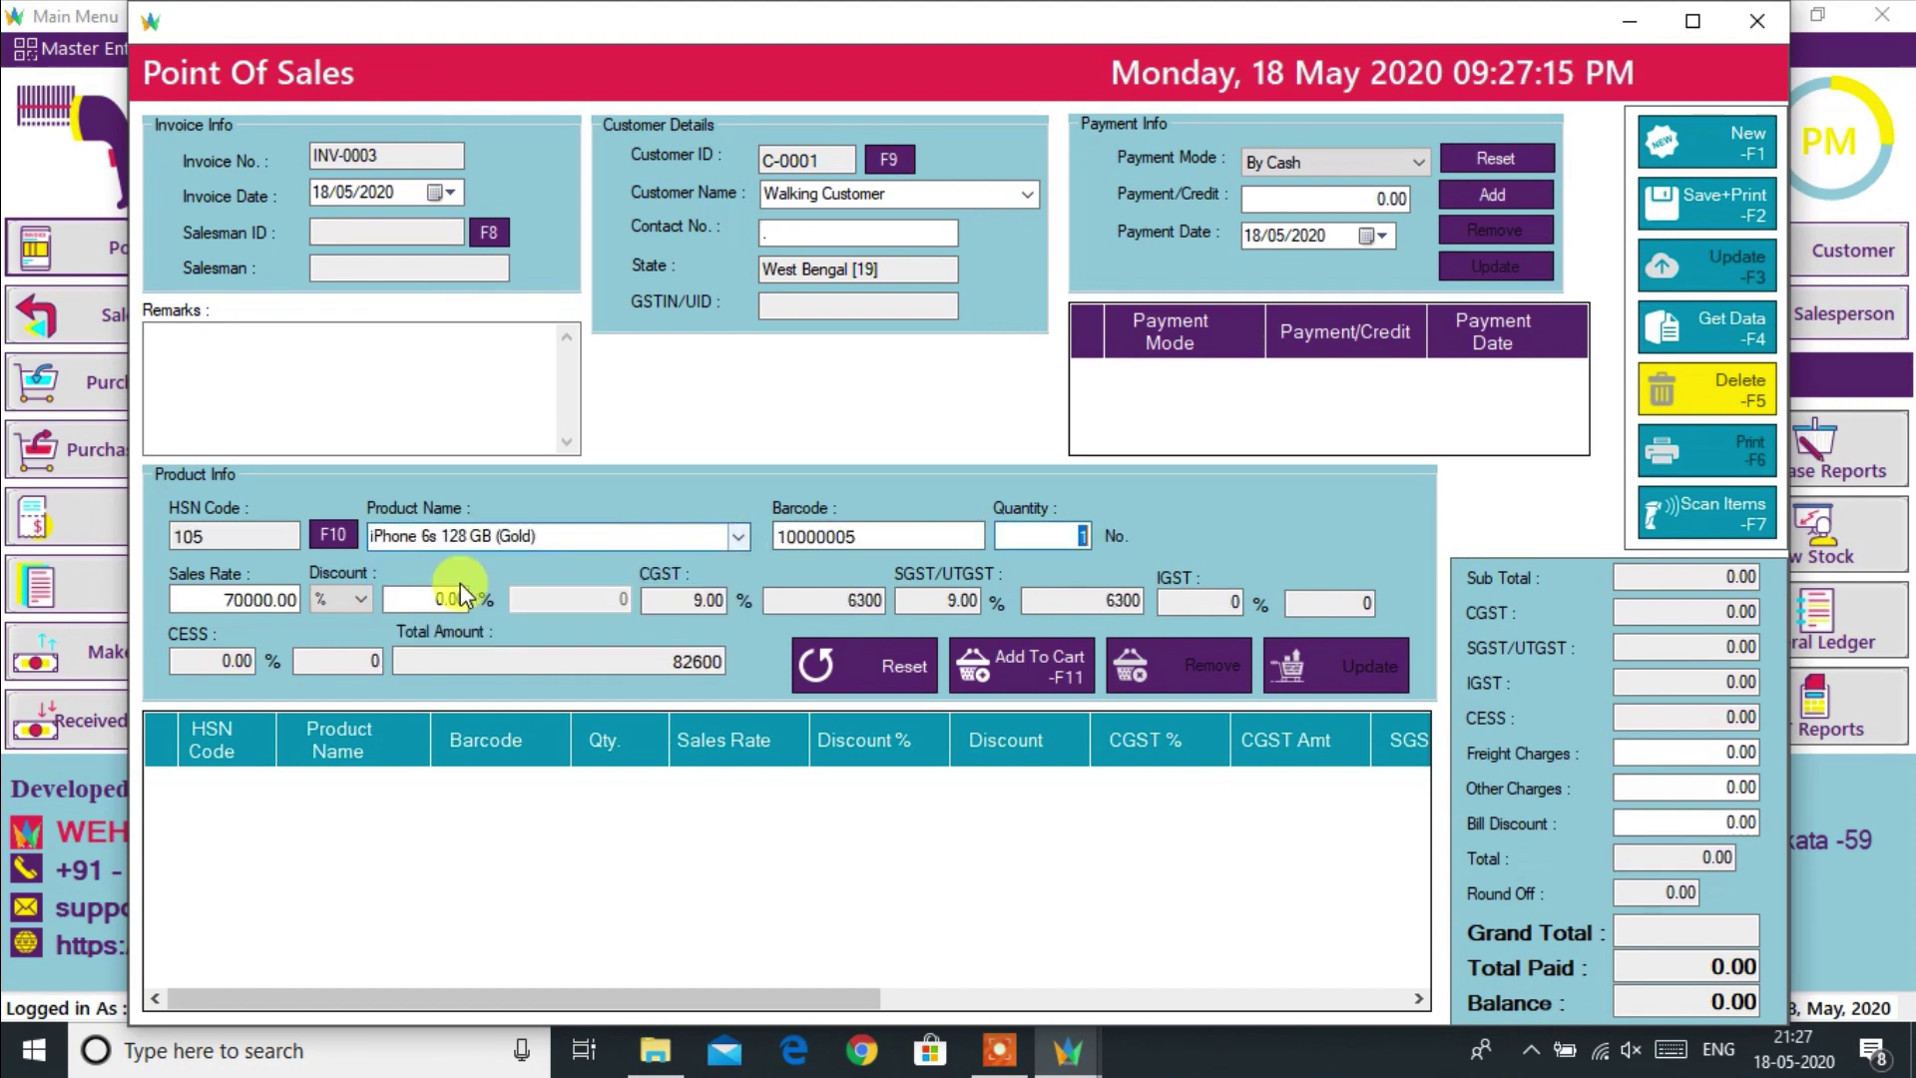
pyautogui.click(966, 688)
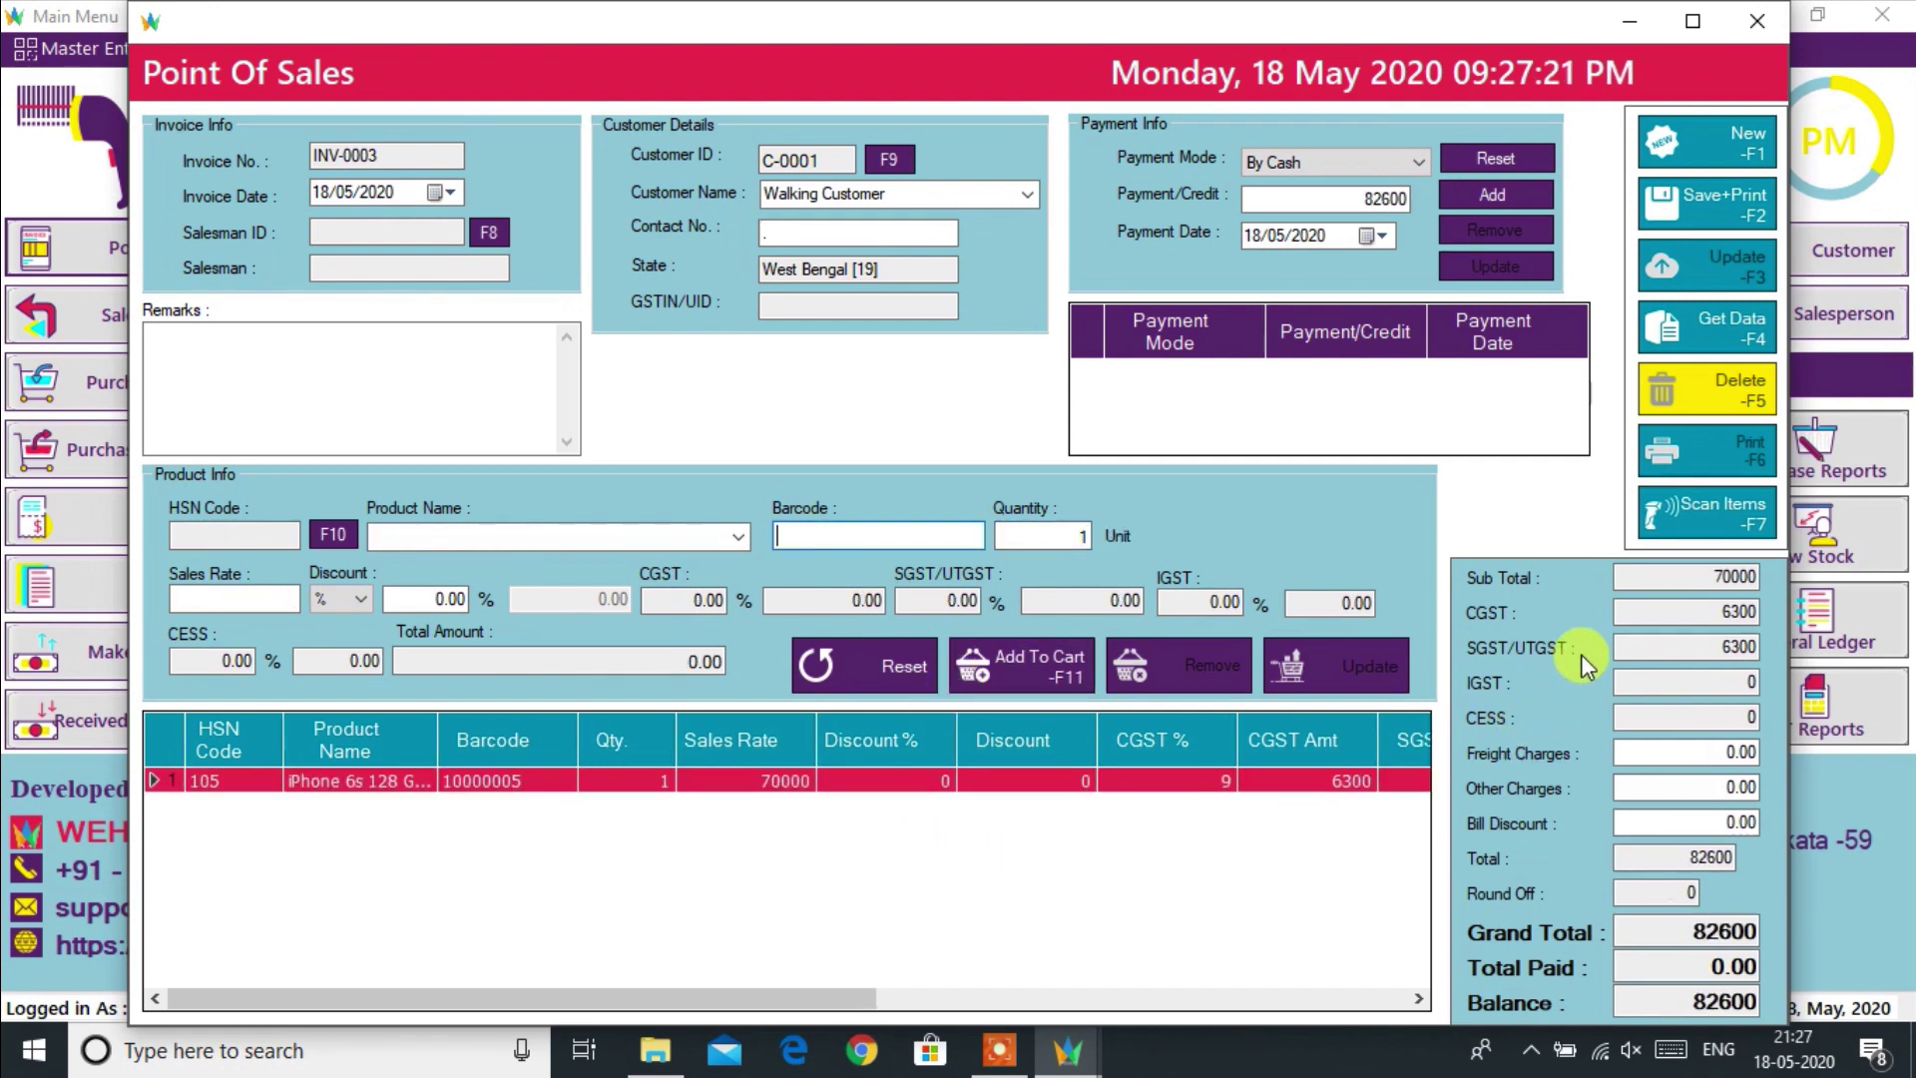
pyautogui.moveTo(1709, 577); pyautogui.dragTo(1762, 579)
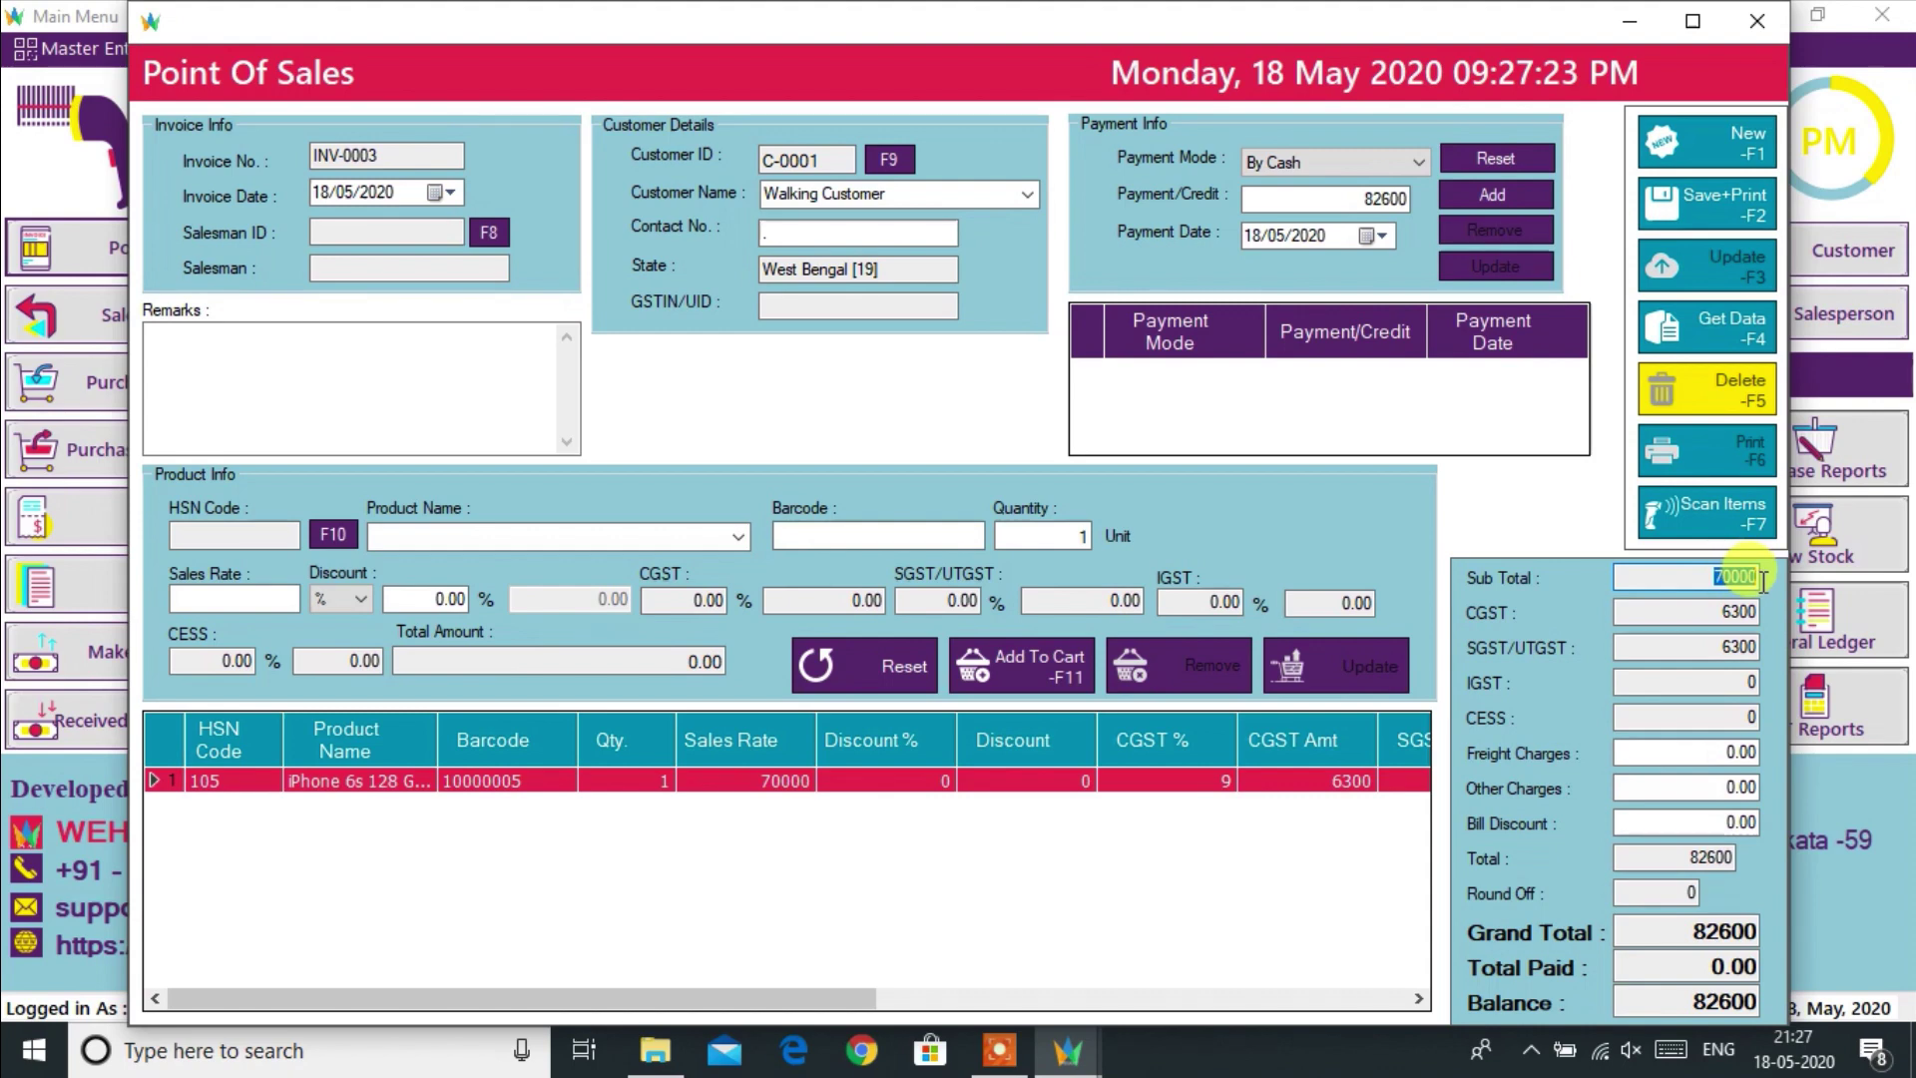
pyautogui.moveTo(1716, 640)
pyautogui.mouseDown()
pyautogui.moveTo(1742, 644)
pyautogui.moveTo(1730, 615)
pyautogui.mouseUp()
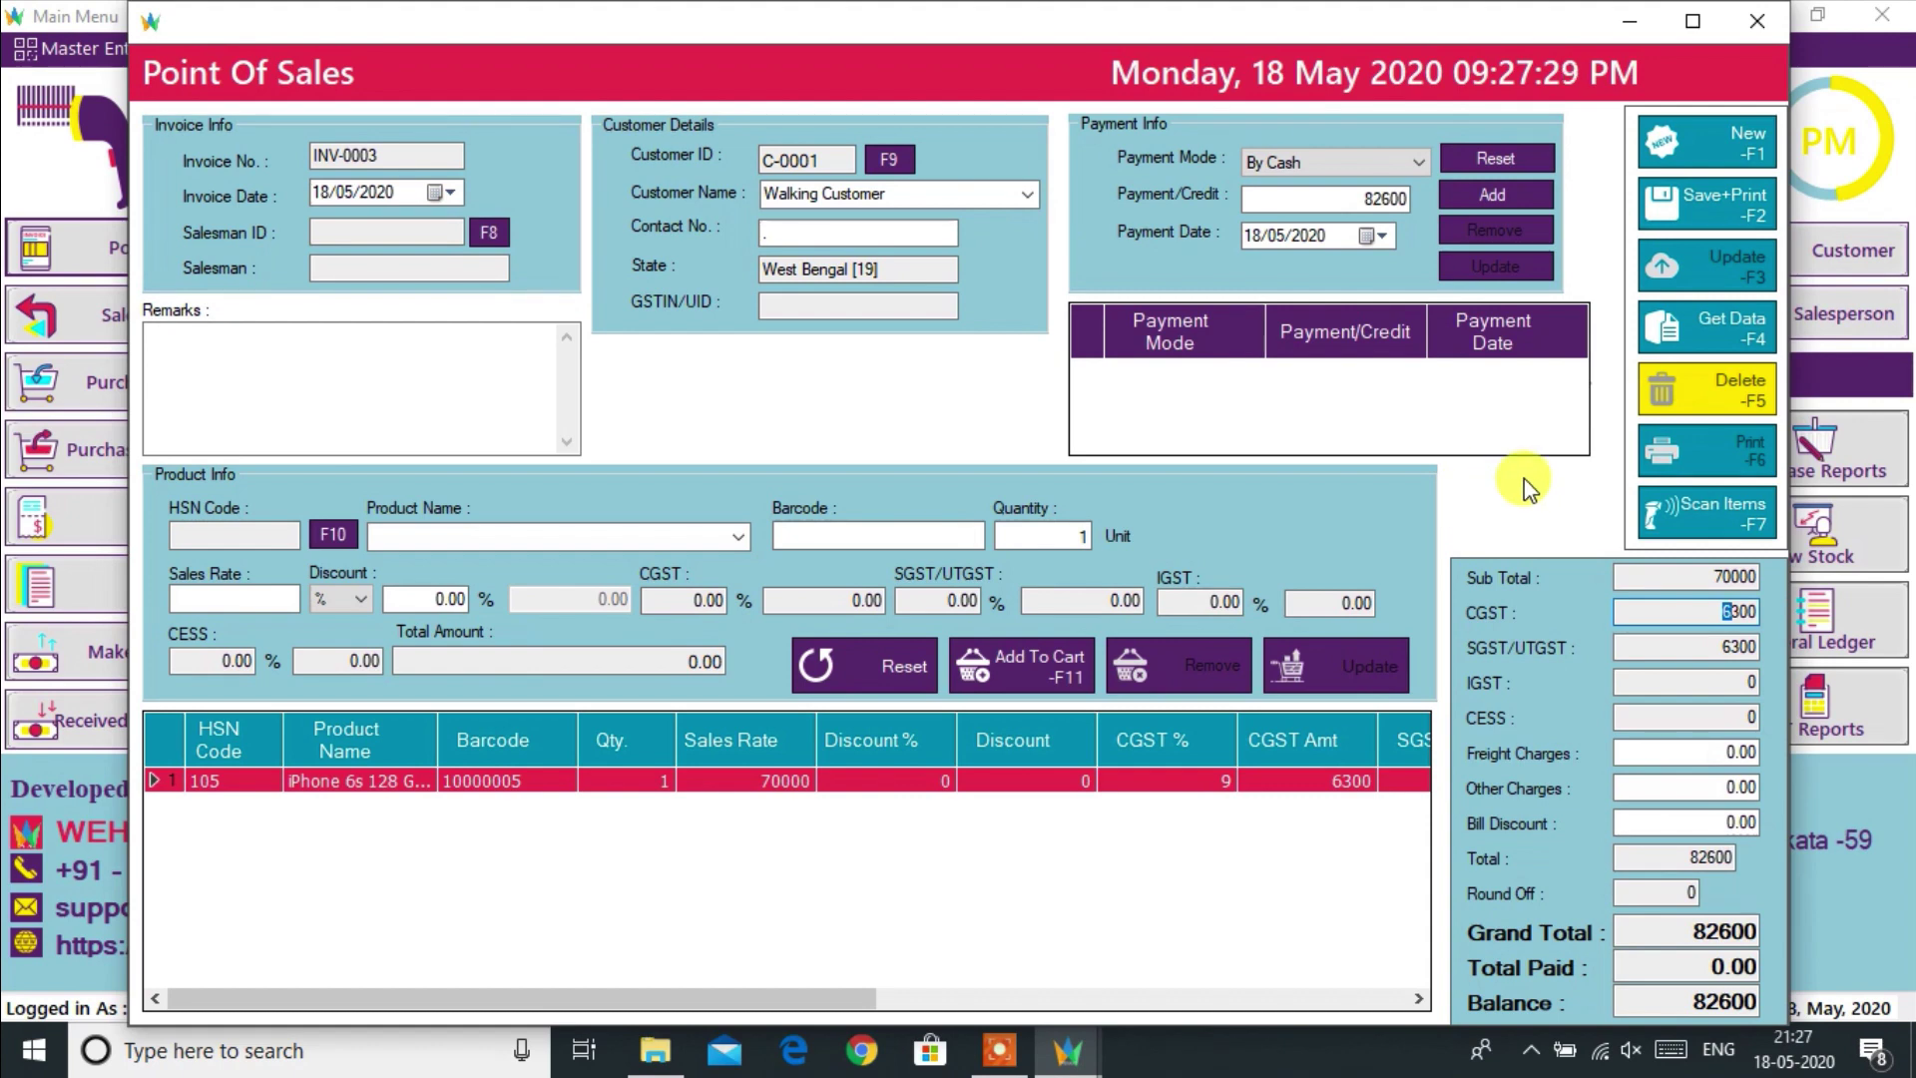
# Step: Record the full 82600 payment by debit card and save and print the invoice
pyautogui.click(1403, 164)
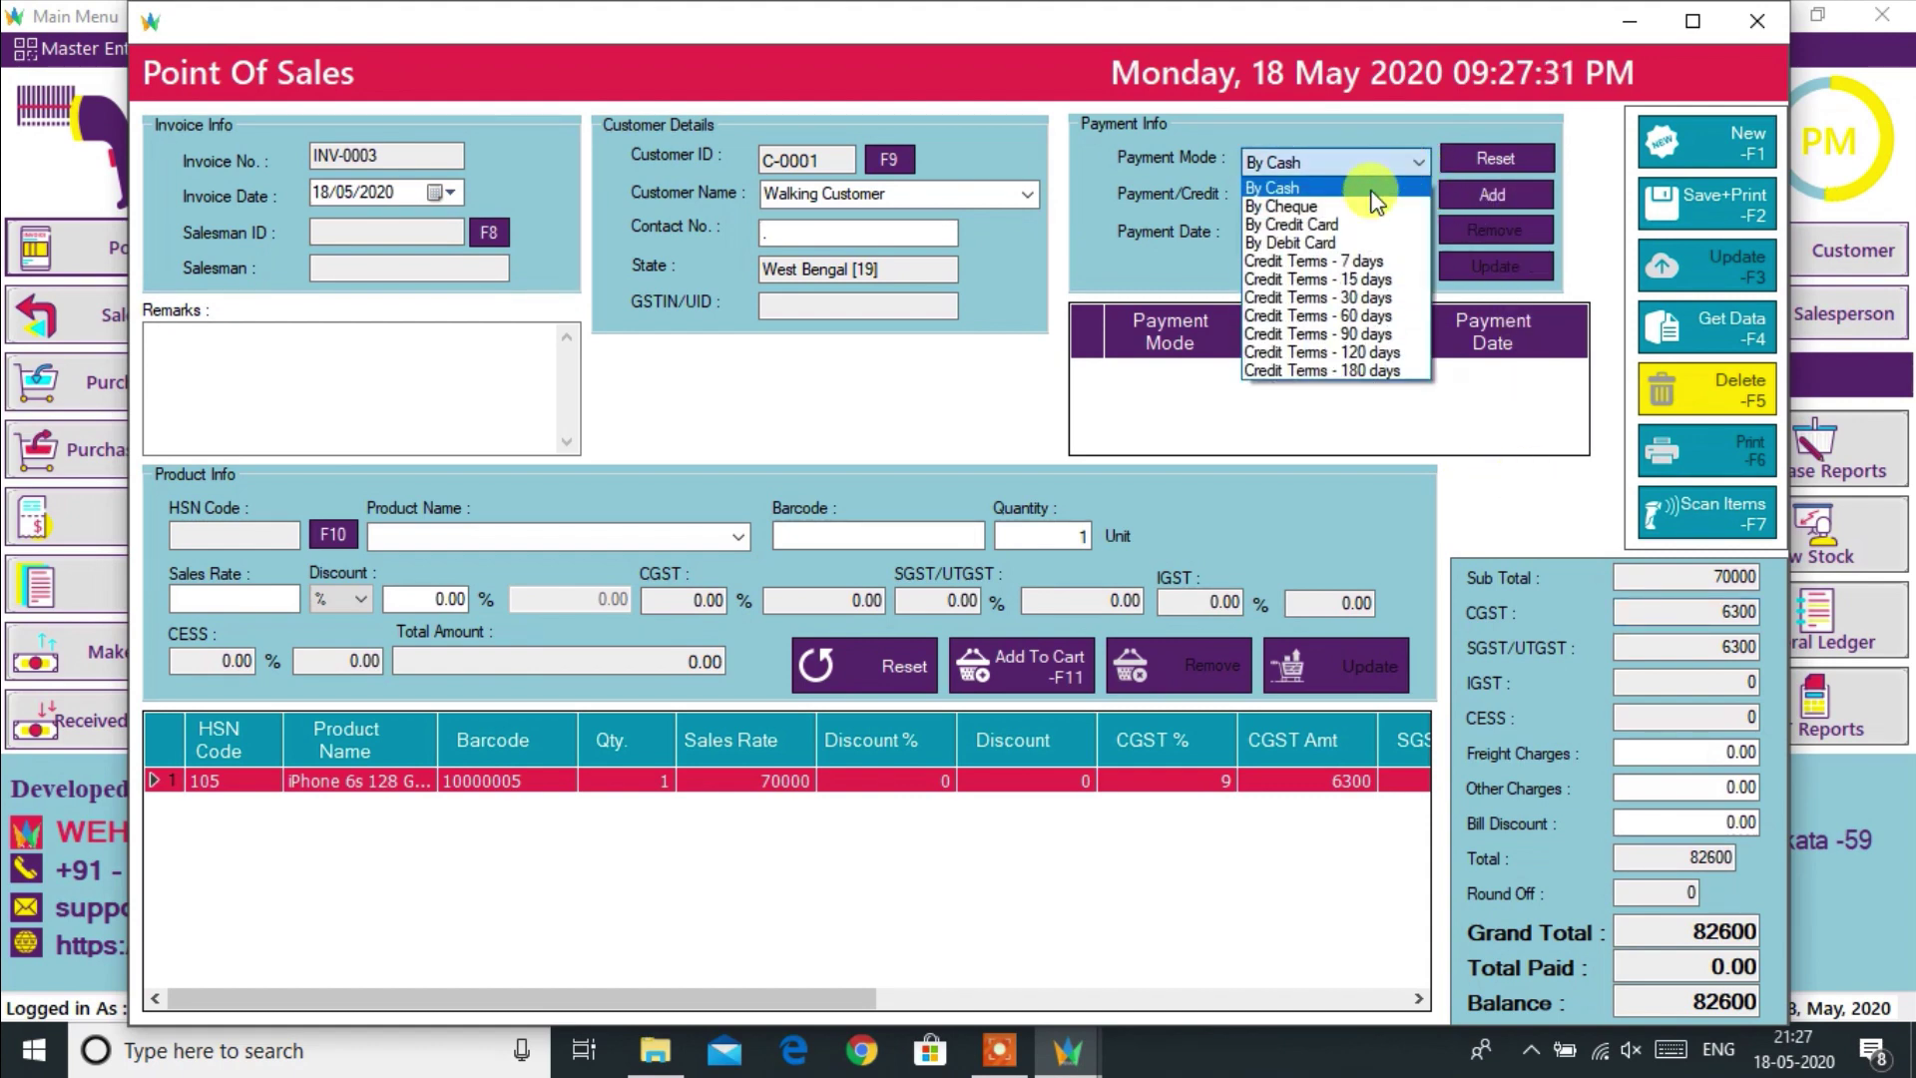
pyautogui.click(1317, 242)
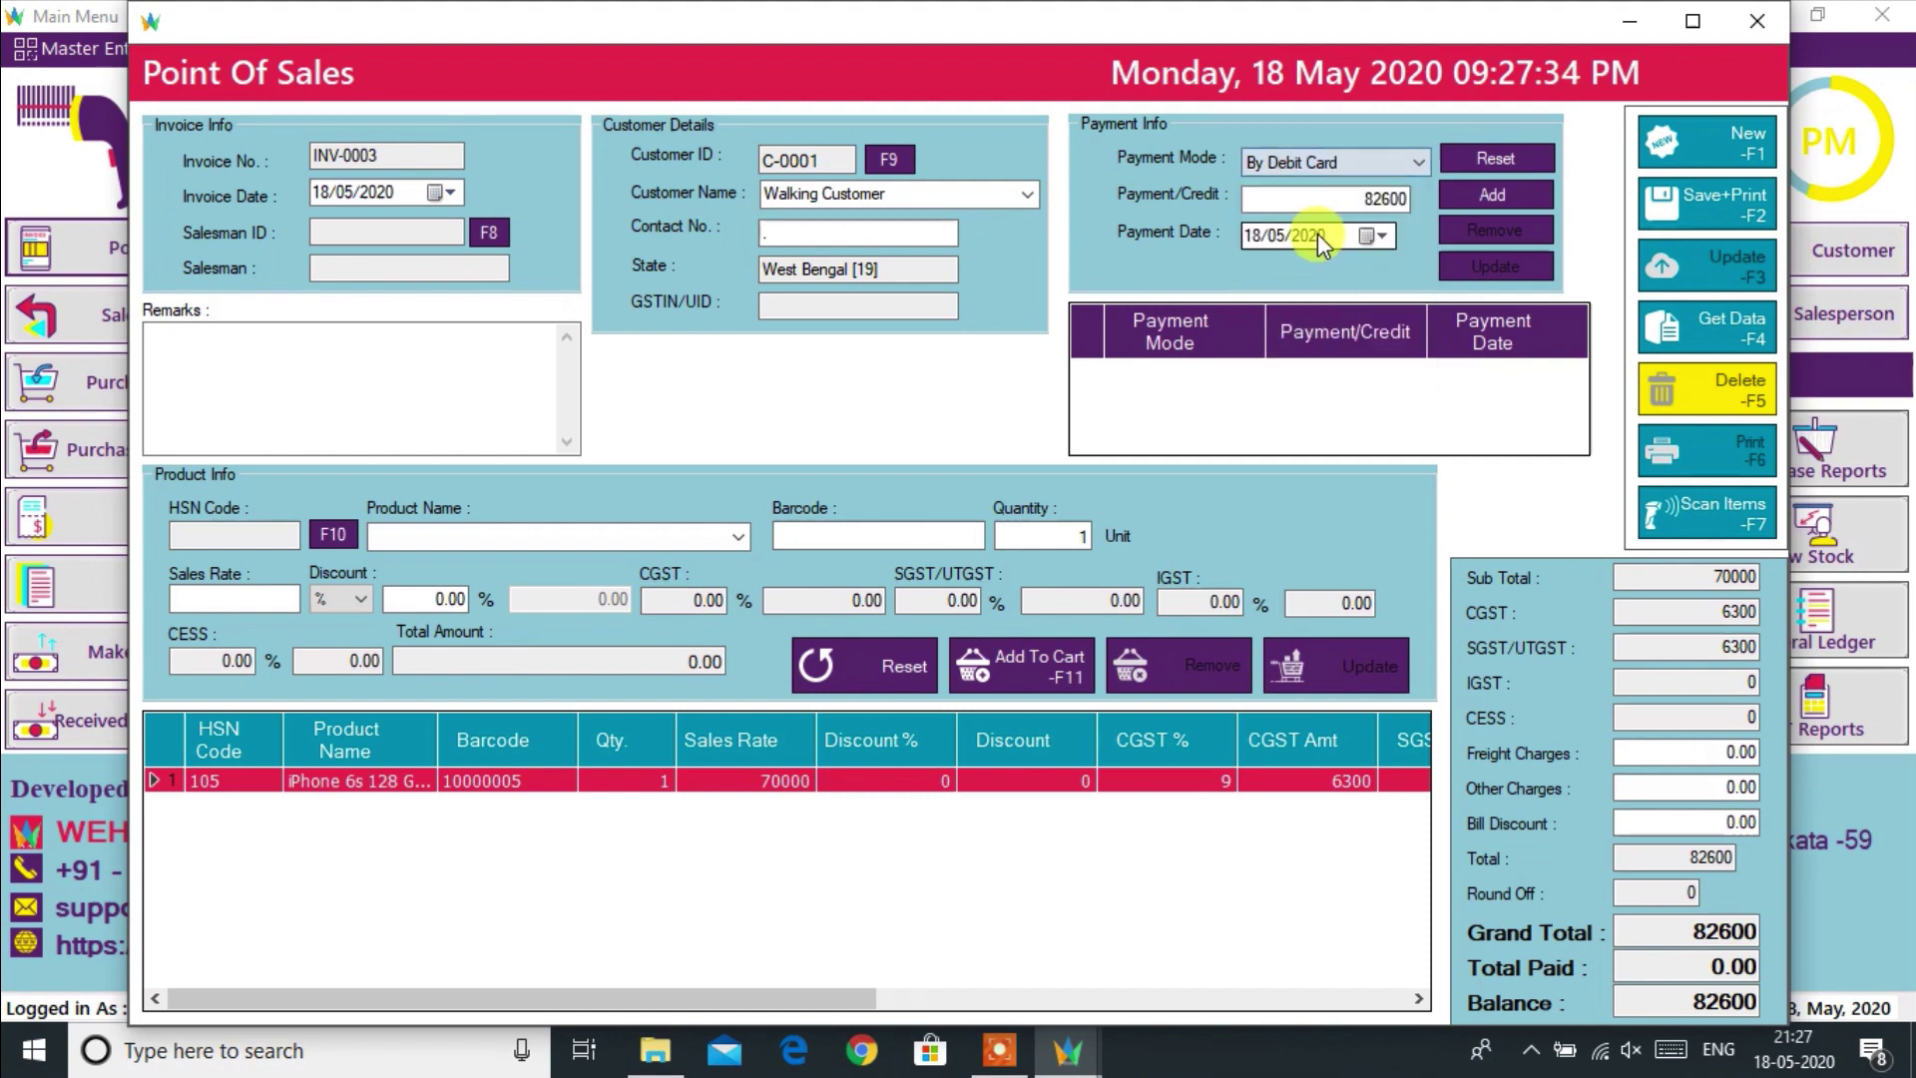
pyautogui.click(1493, 194)
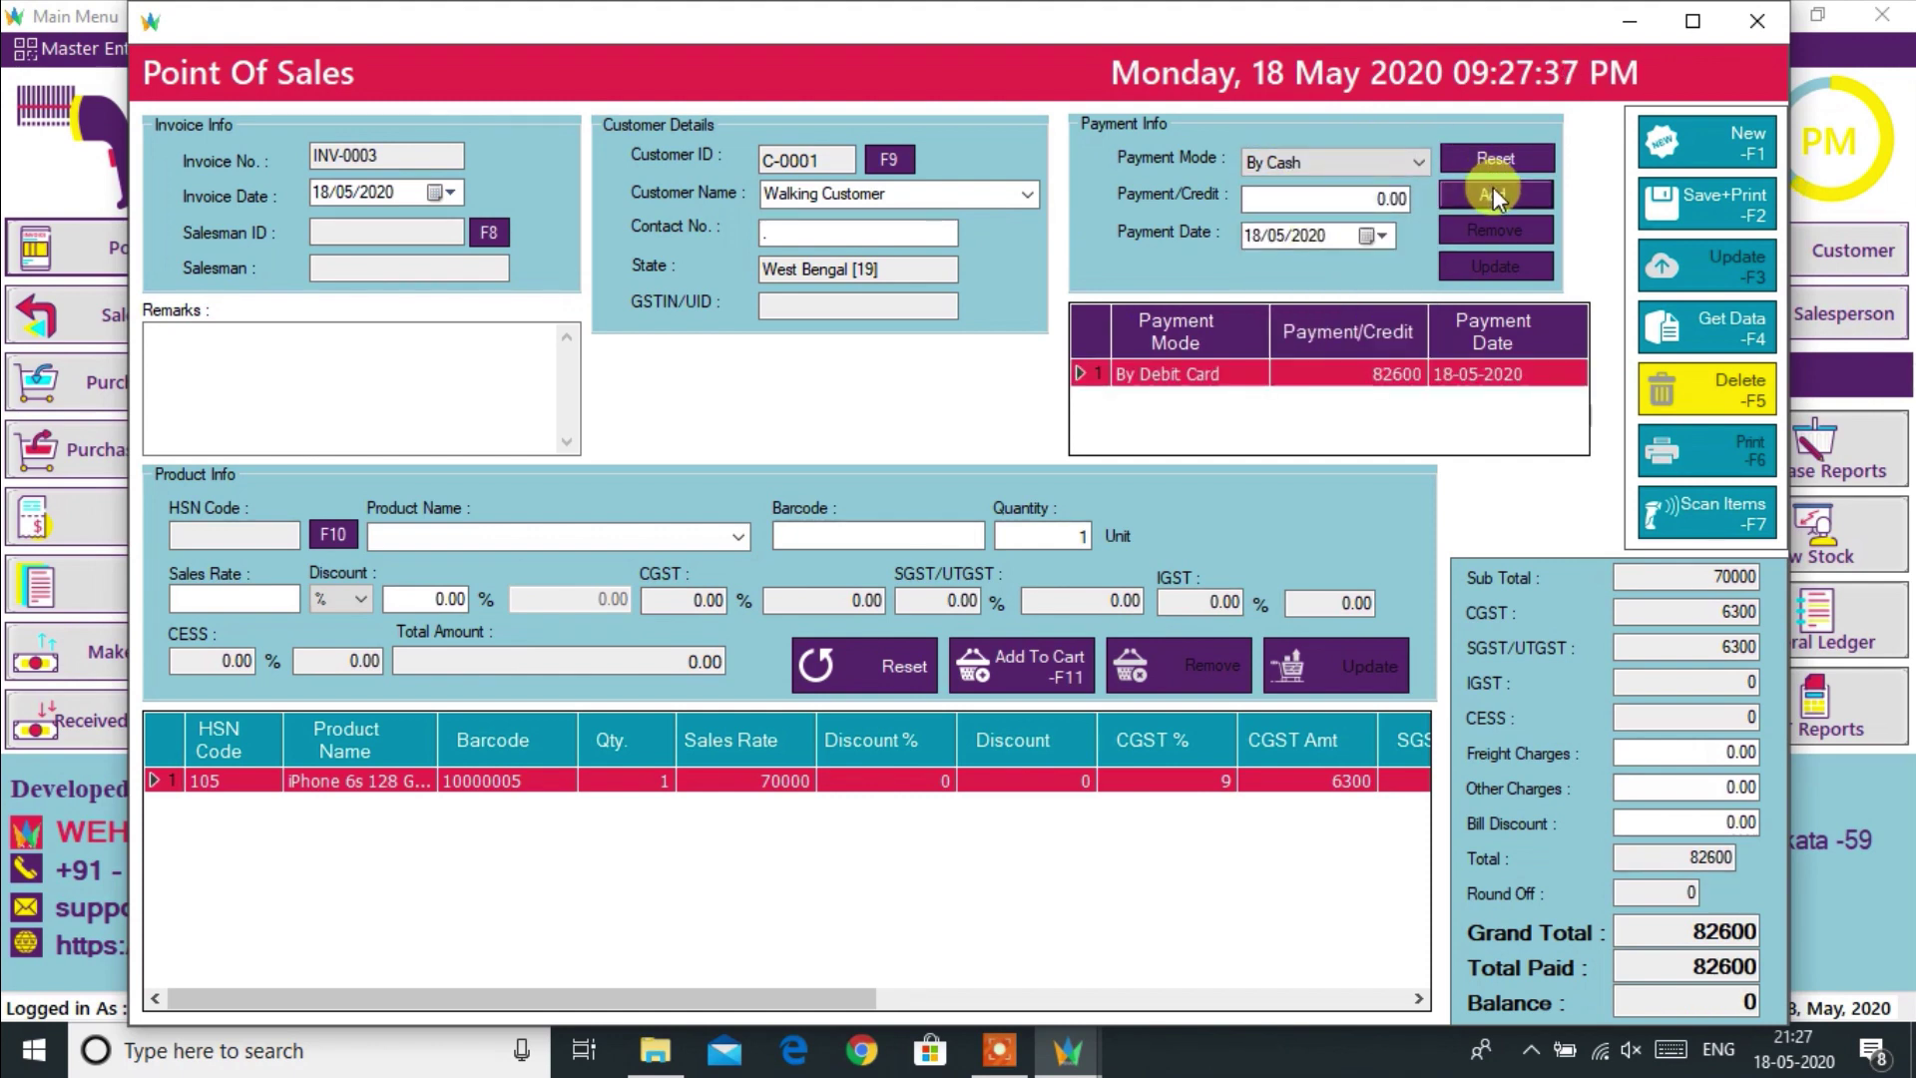
pyautogui.click(1657, 205)
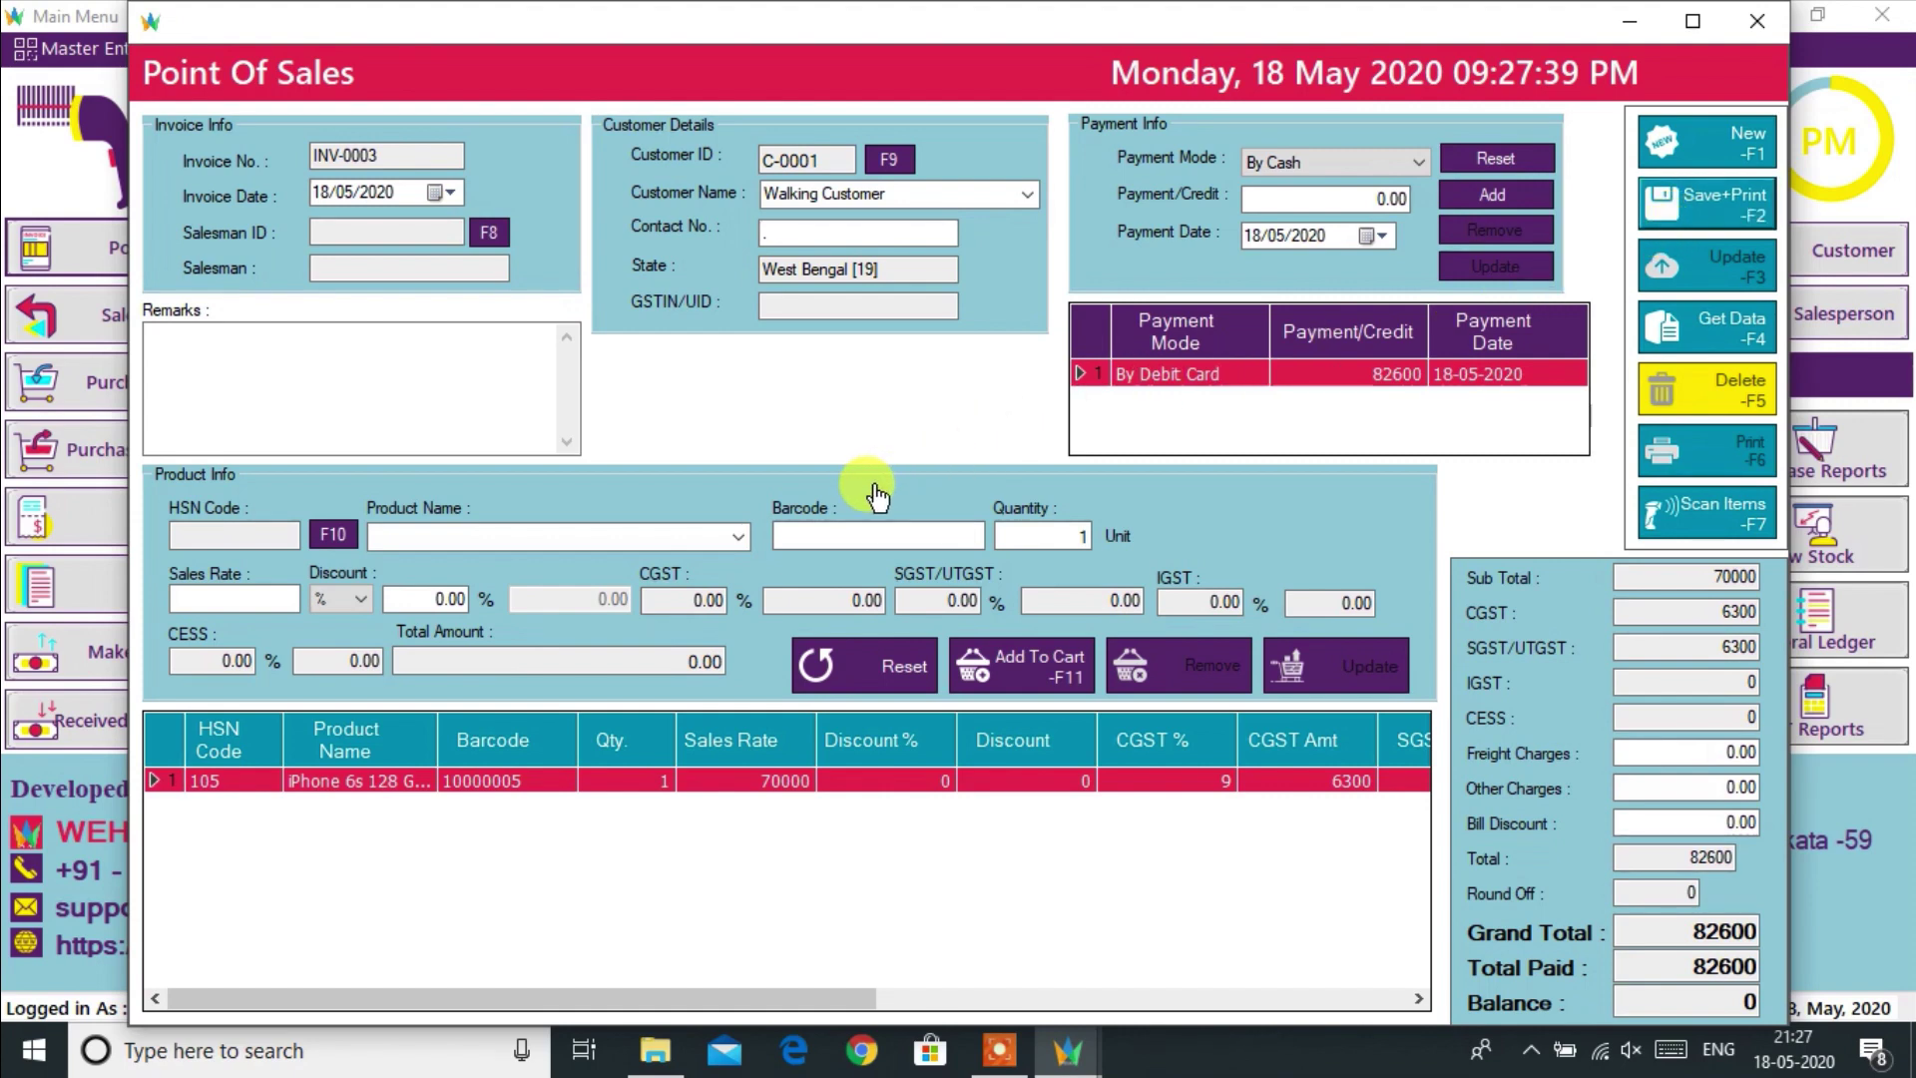
pyautogui.press('F2')
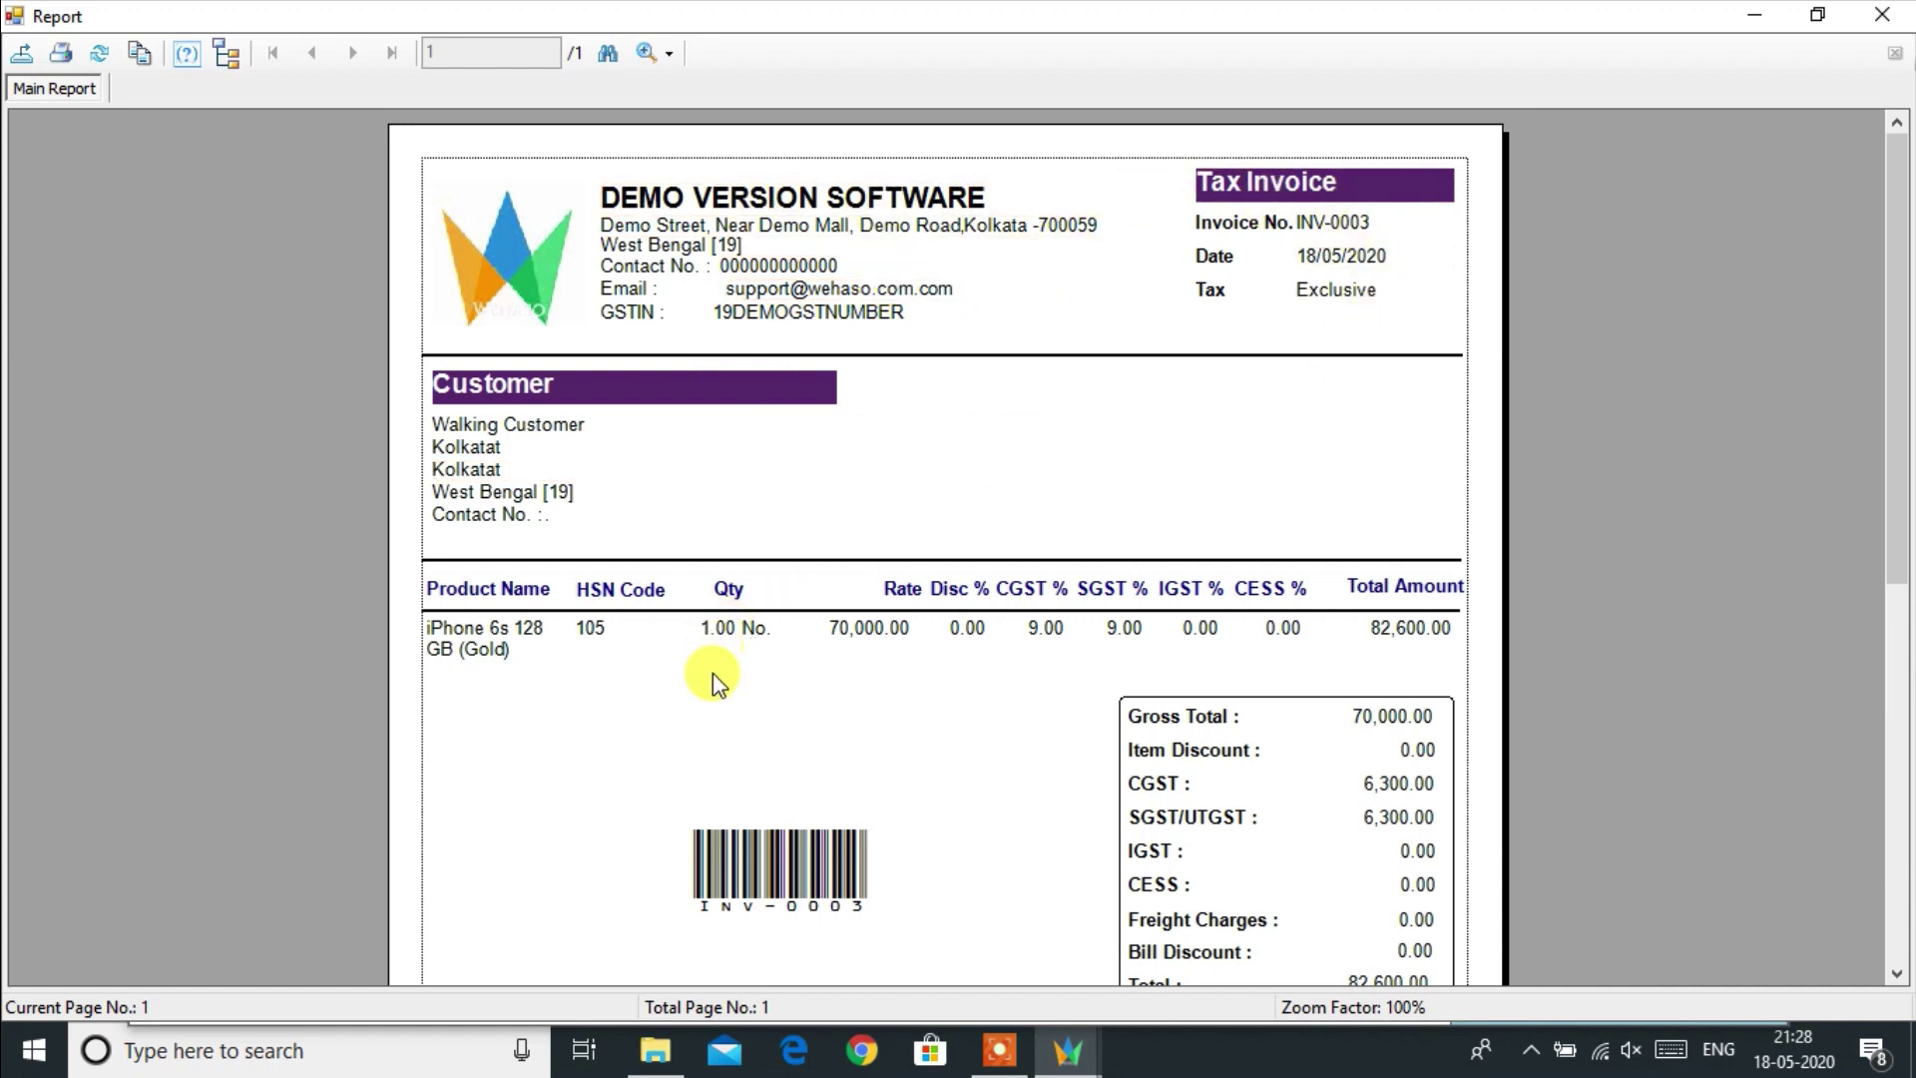
# Step: Scroll through the INV-0003 tax invoice preview for 82,600.00, then close it
pyautogui.scroll(-3, 716, 686)
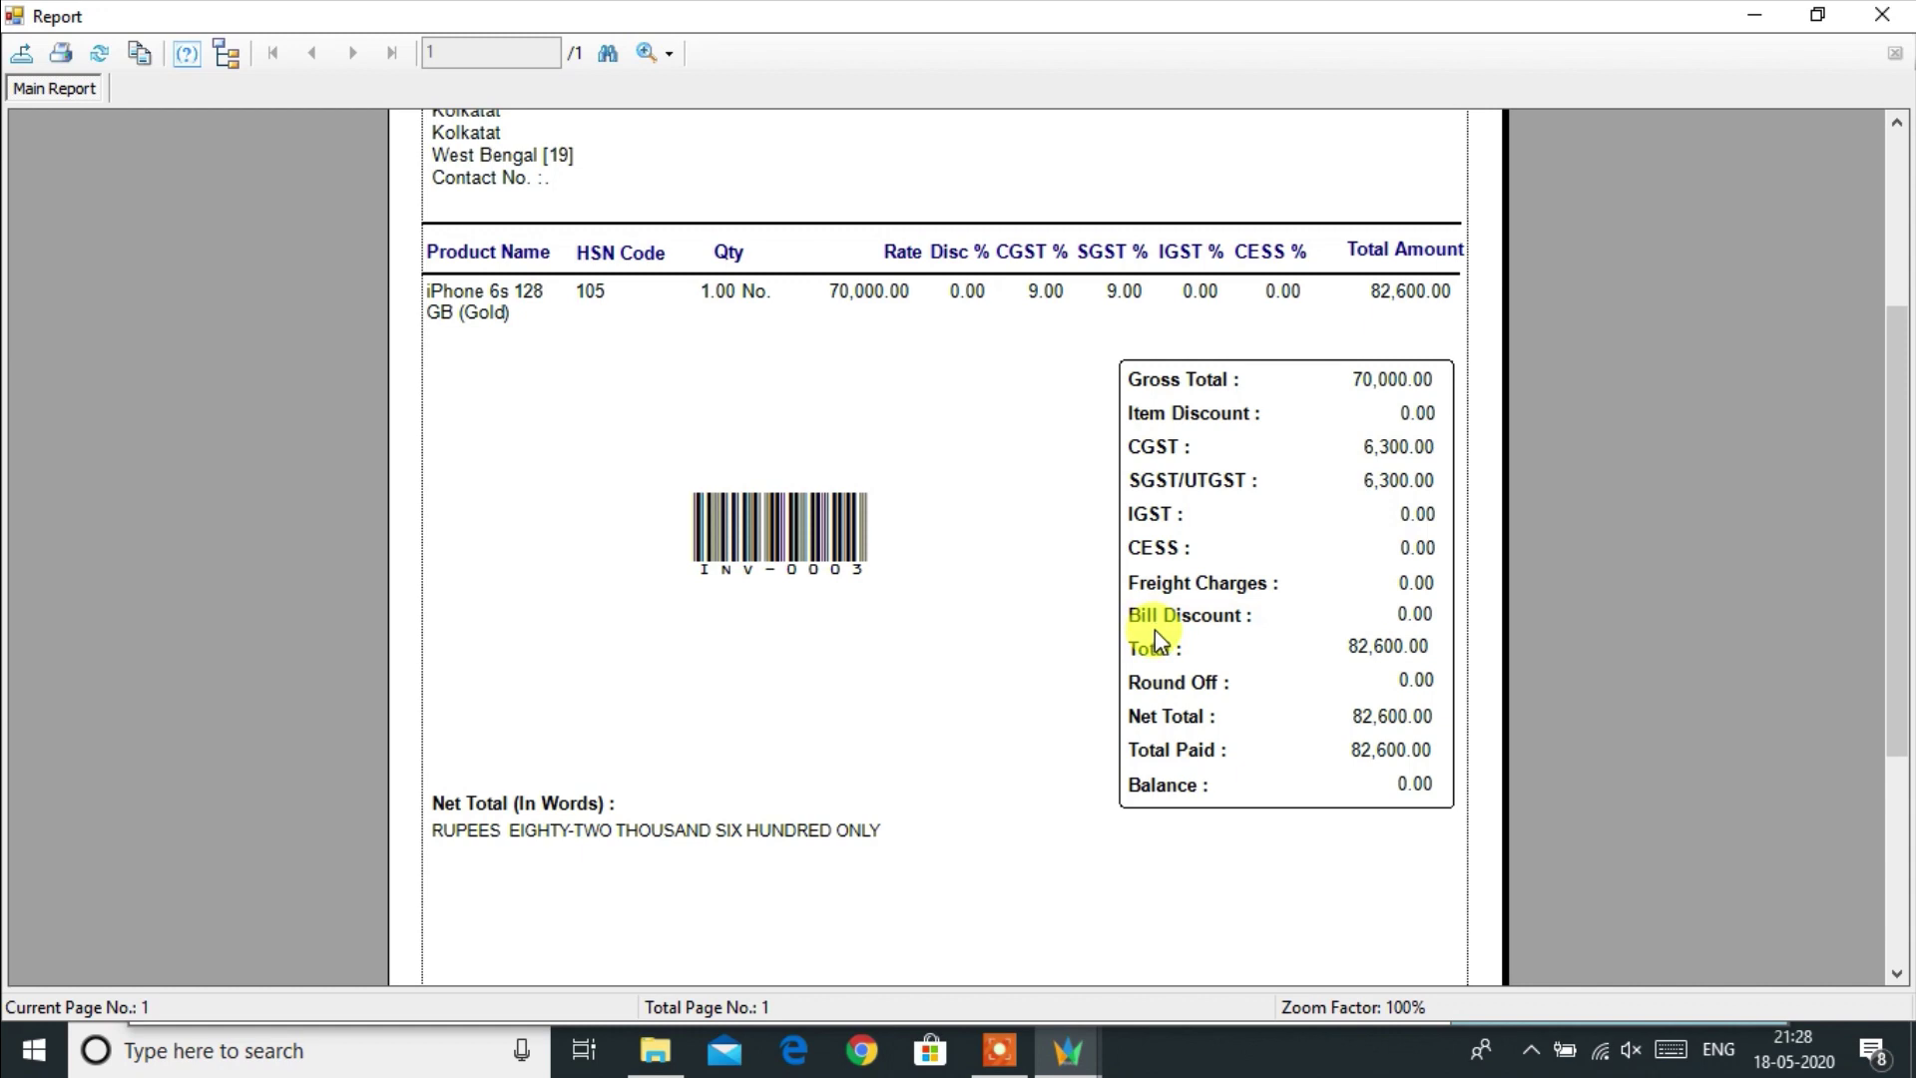
pyautogui.scroll(-3, 970, 784)
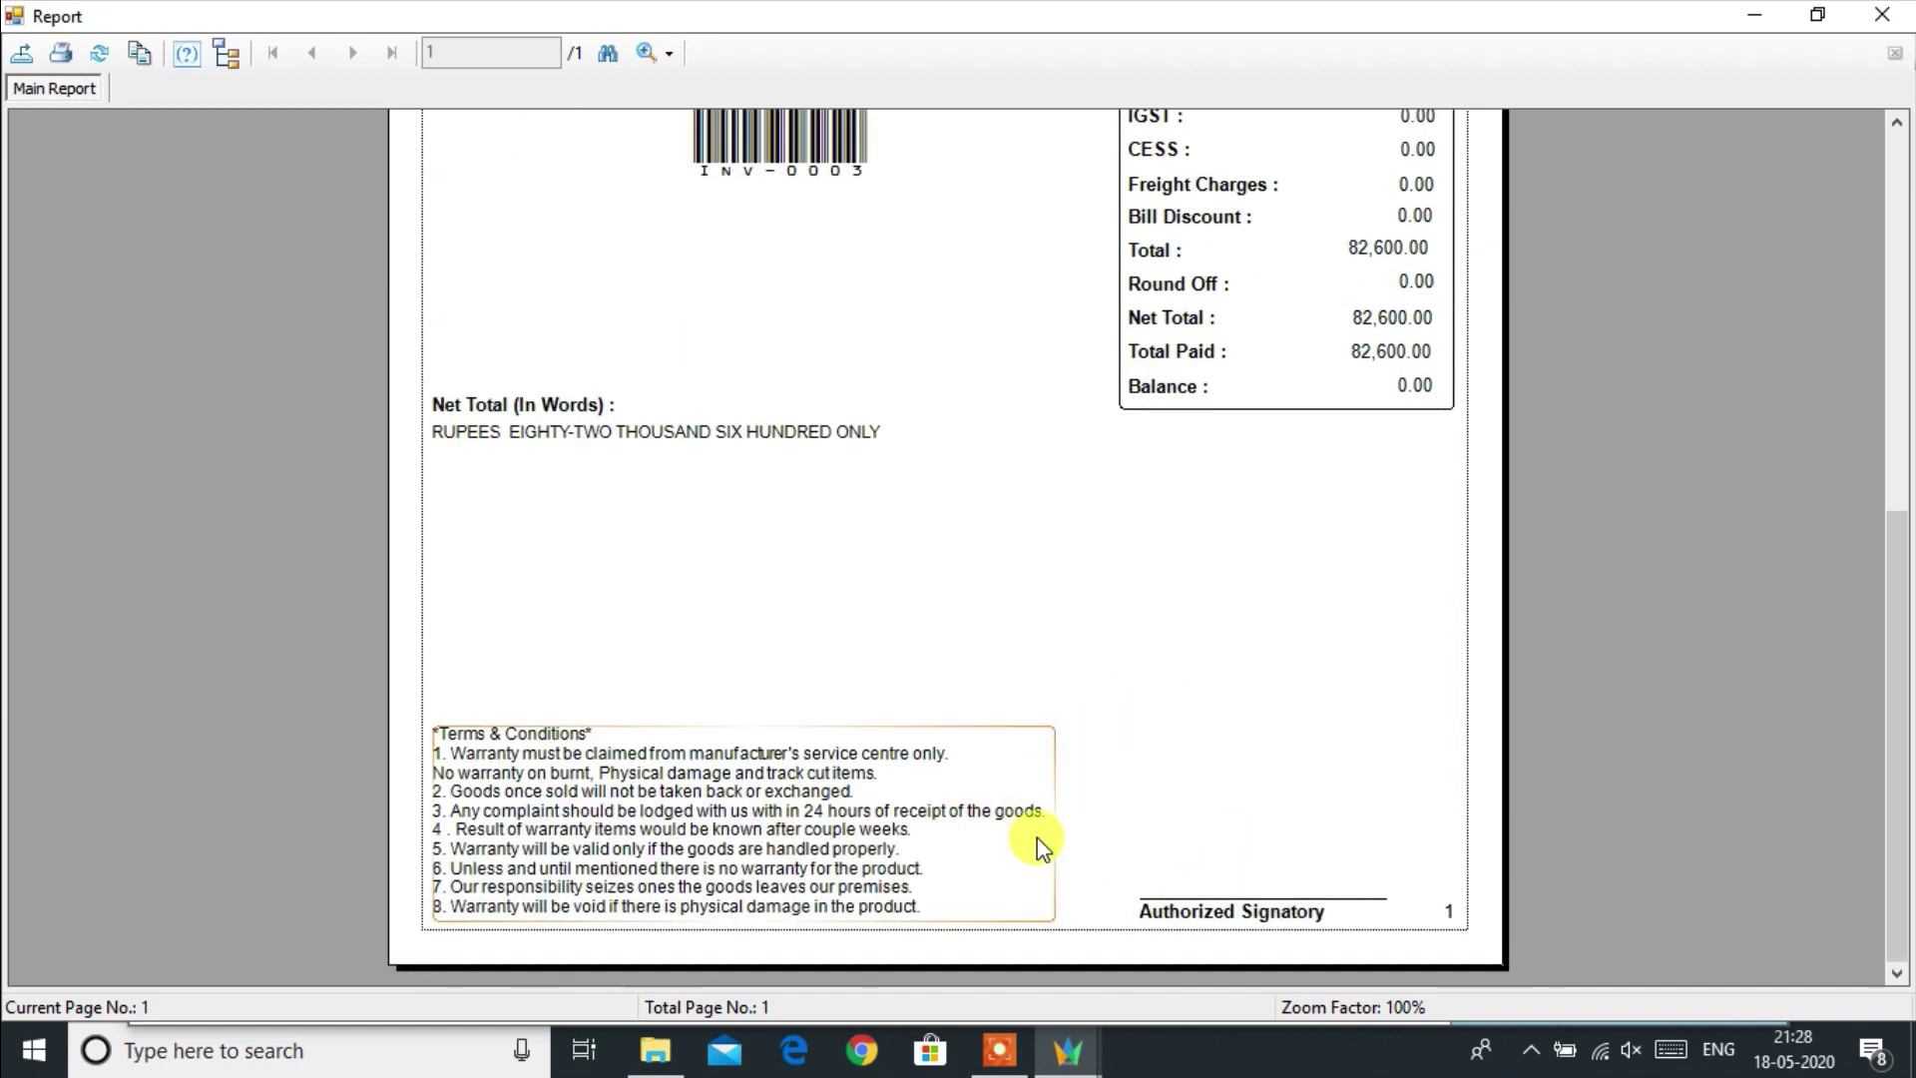
pyautogui.scroll(5, 1320, 769)
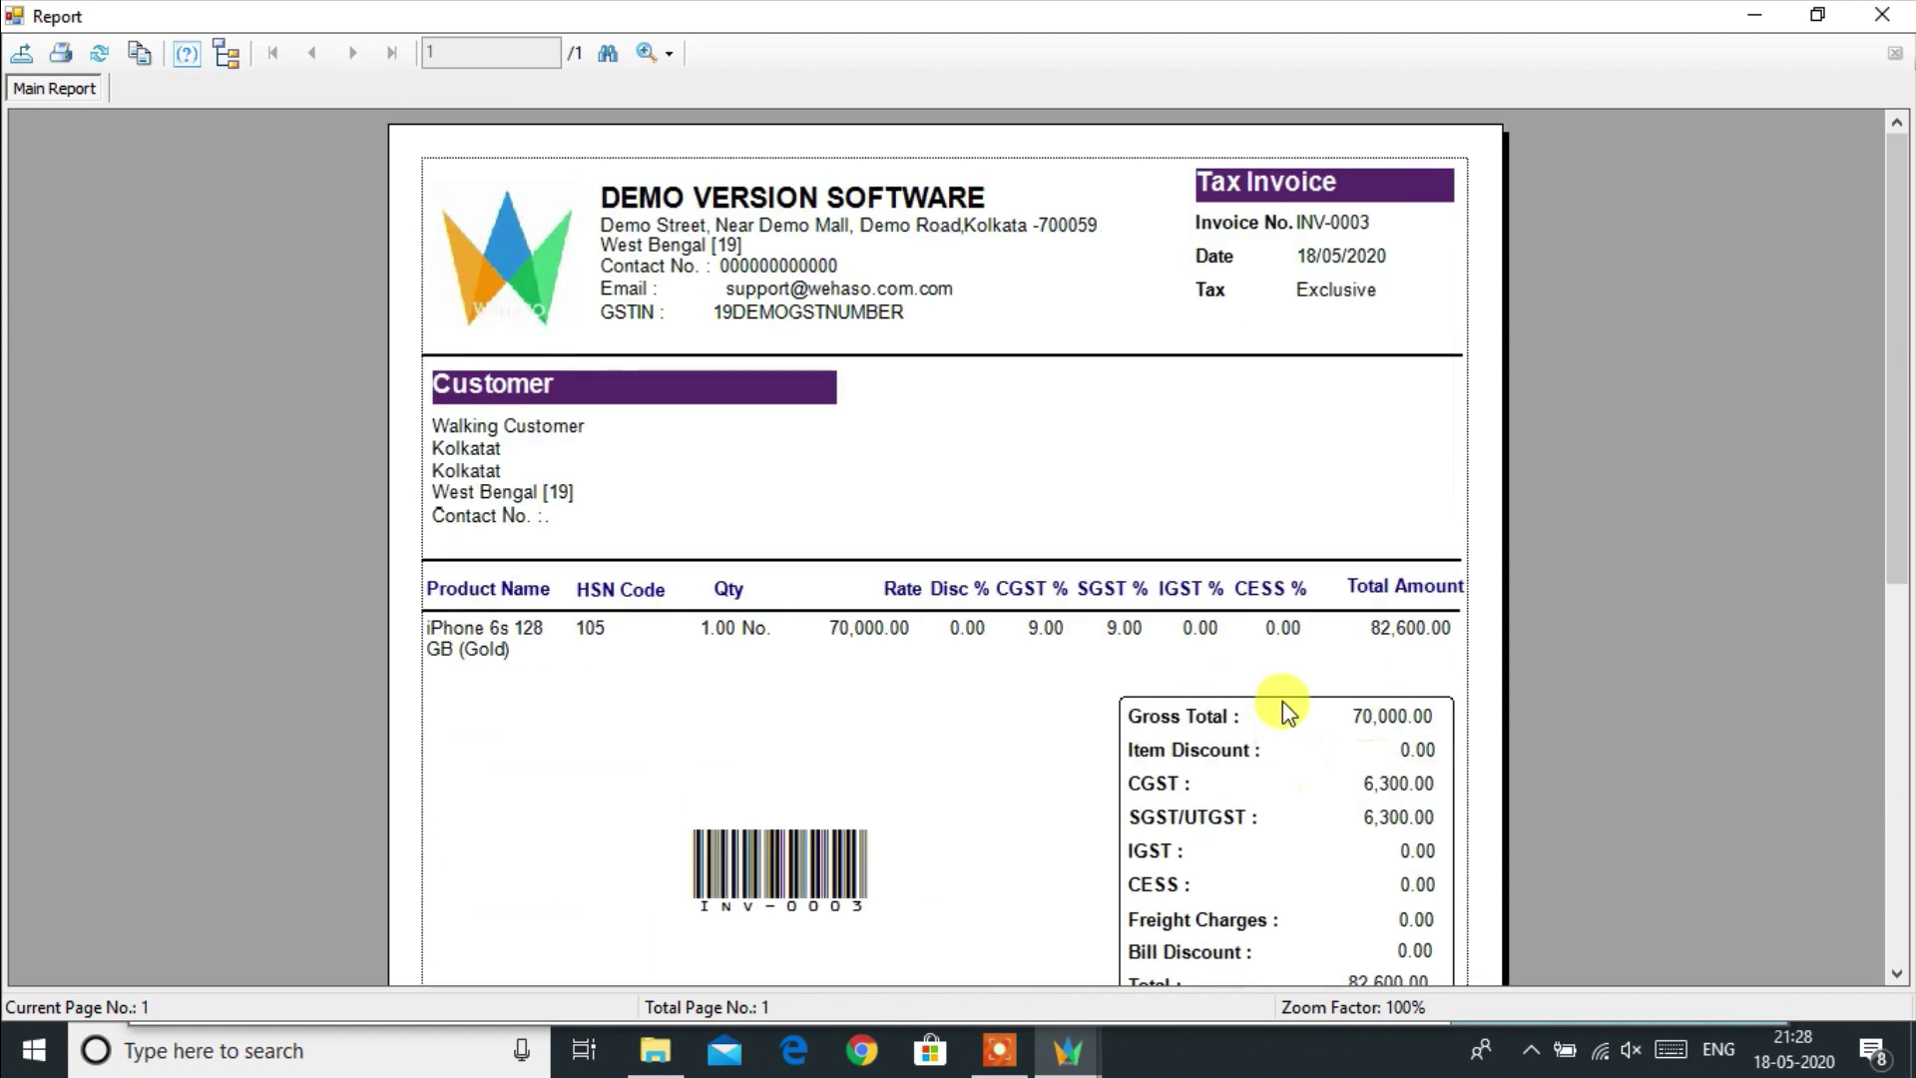
pyautogui.click(1889, 22)
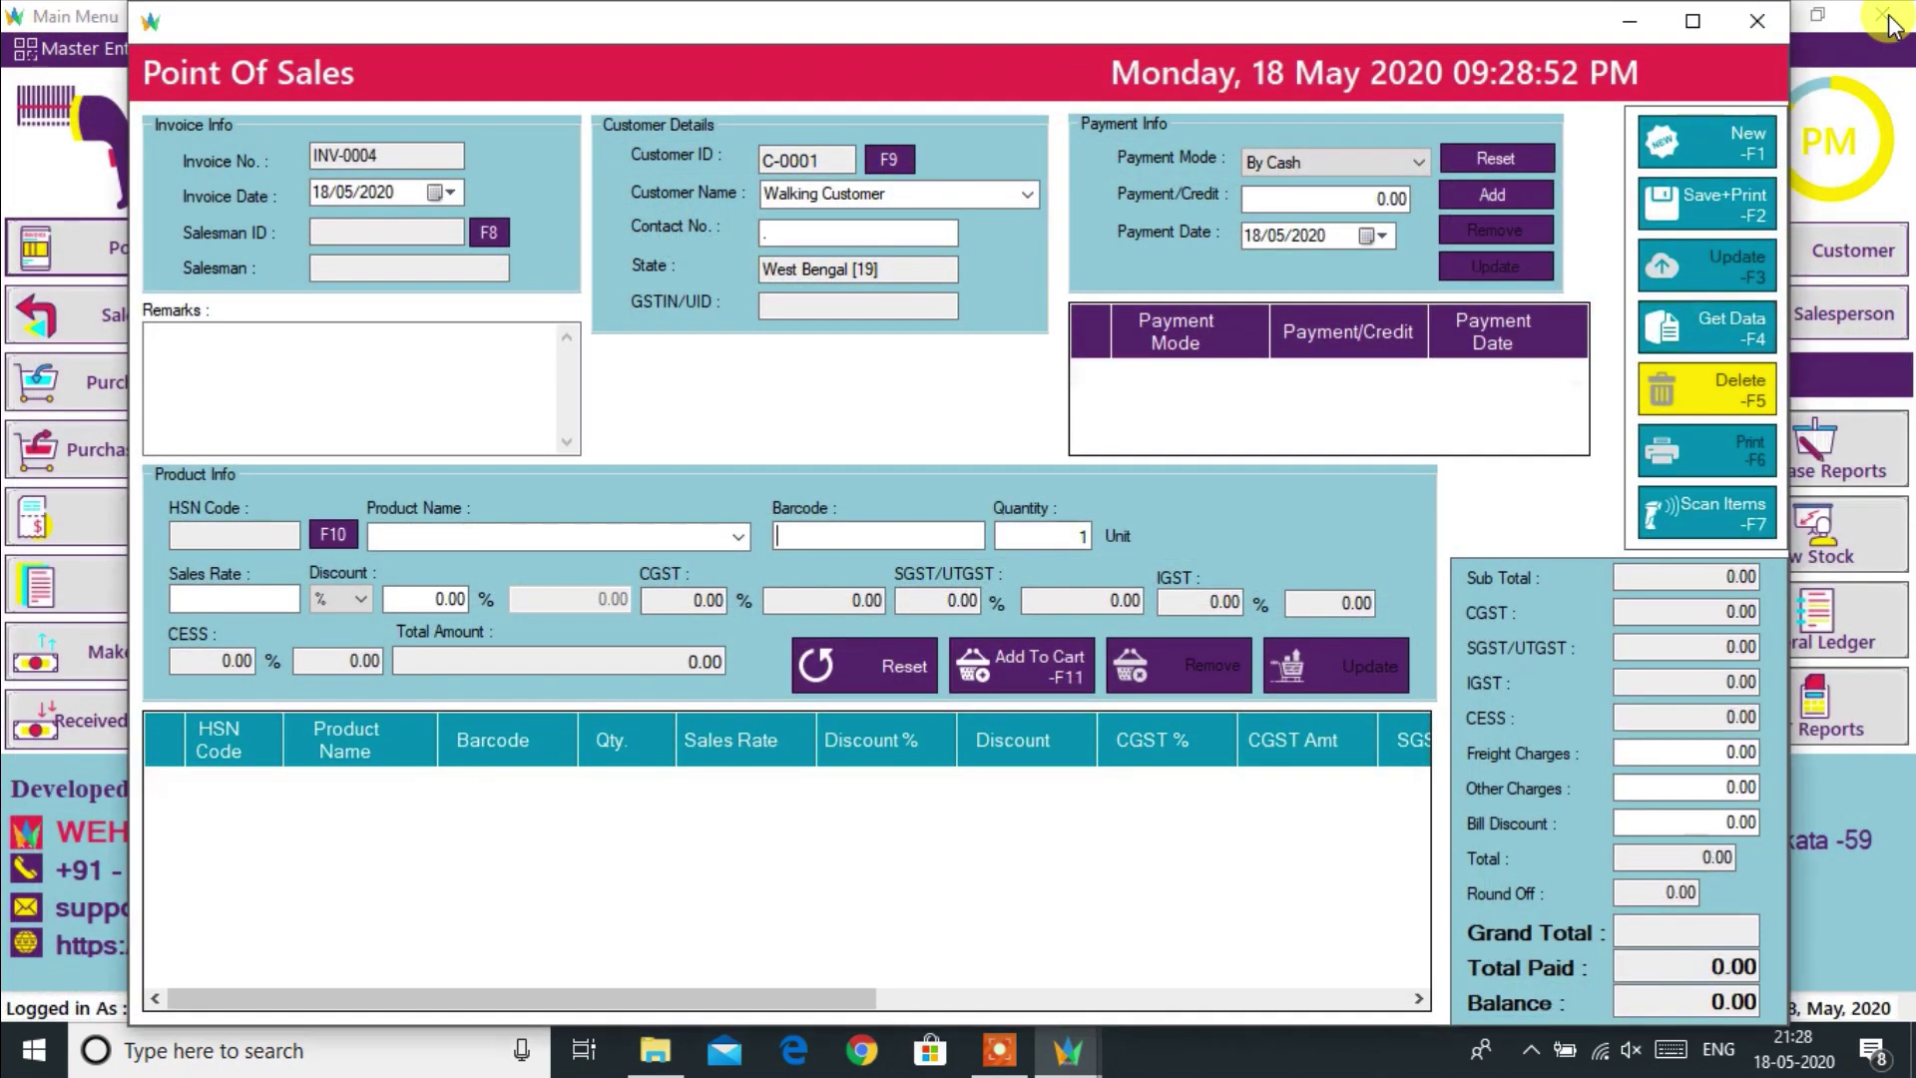
# Step: Start a new sales return and load invoice INV-0003 dated 18/05/2020 into it
pyautogui.click(1761, 22)
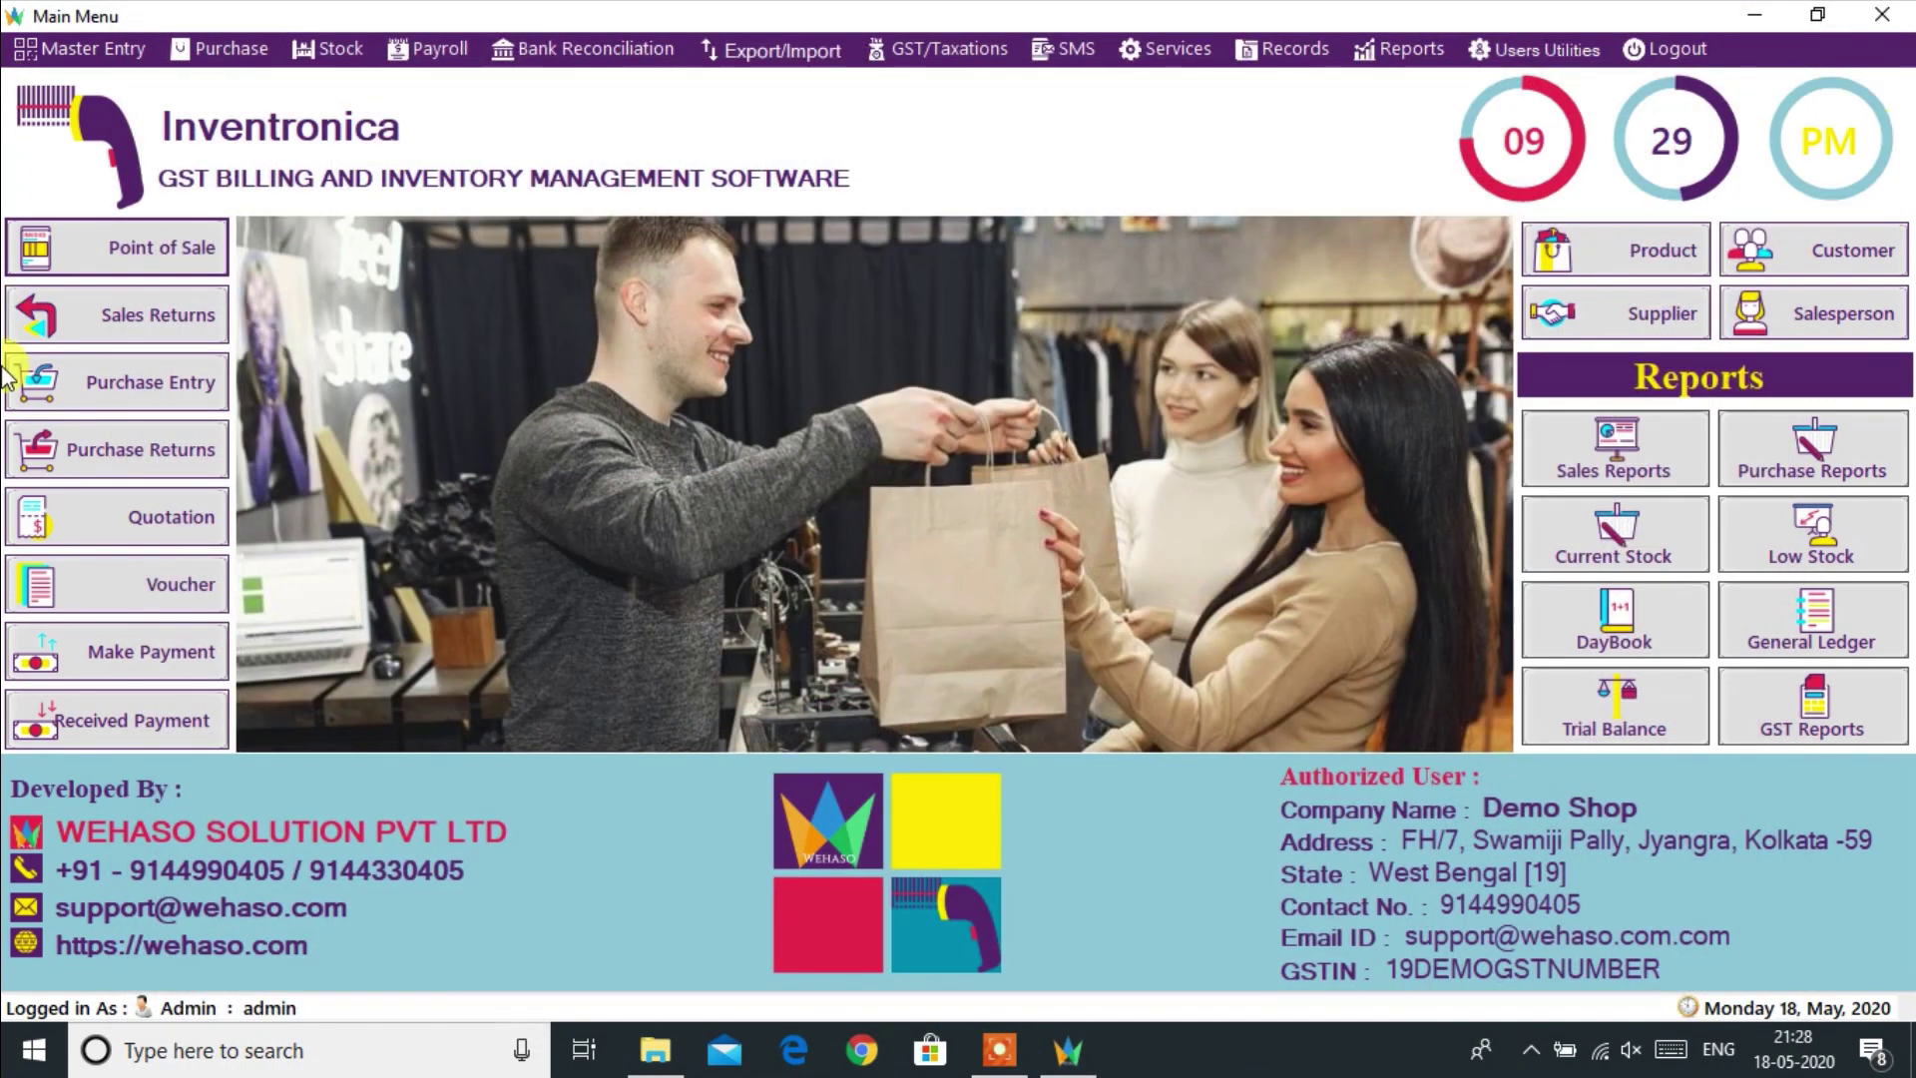
pyautogui.click(115, 317)
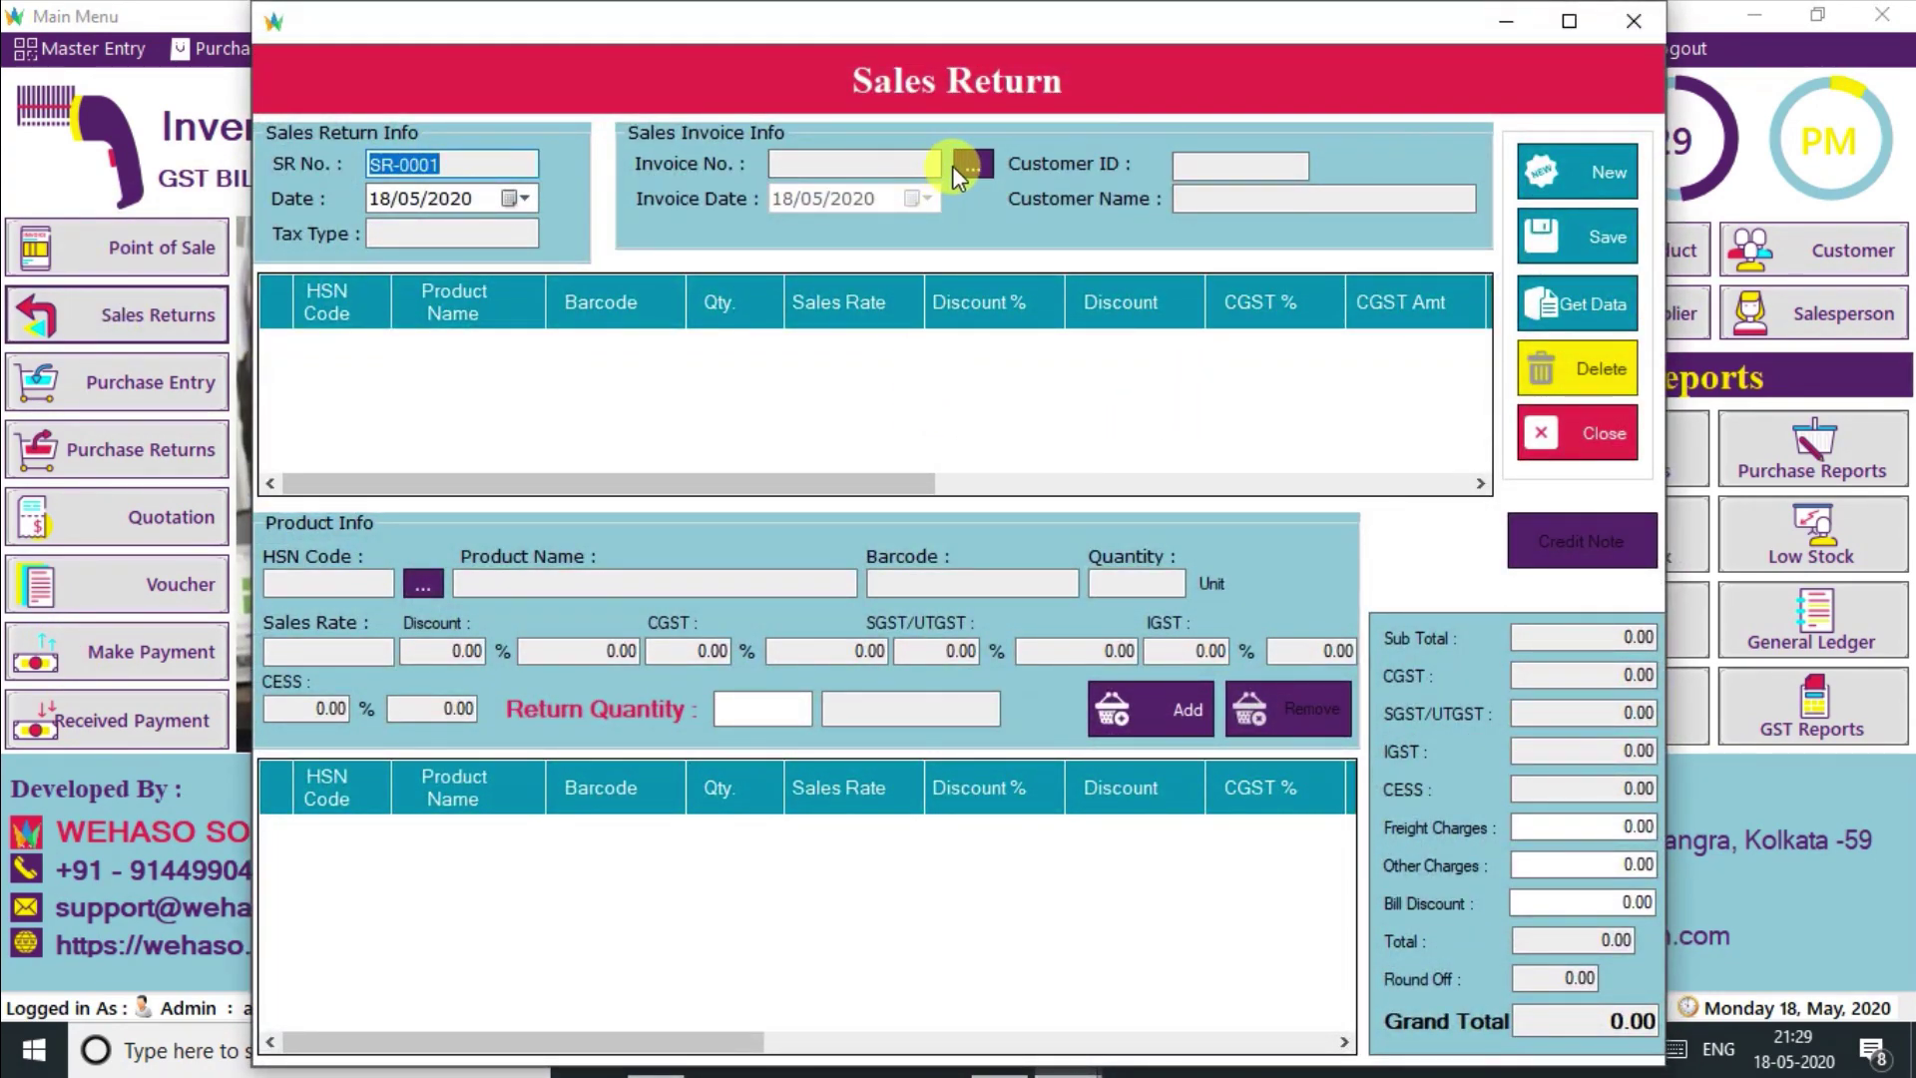
pyautogui.click(978, 163)
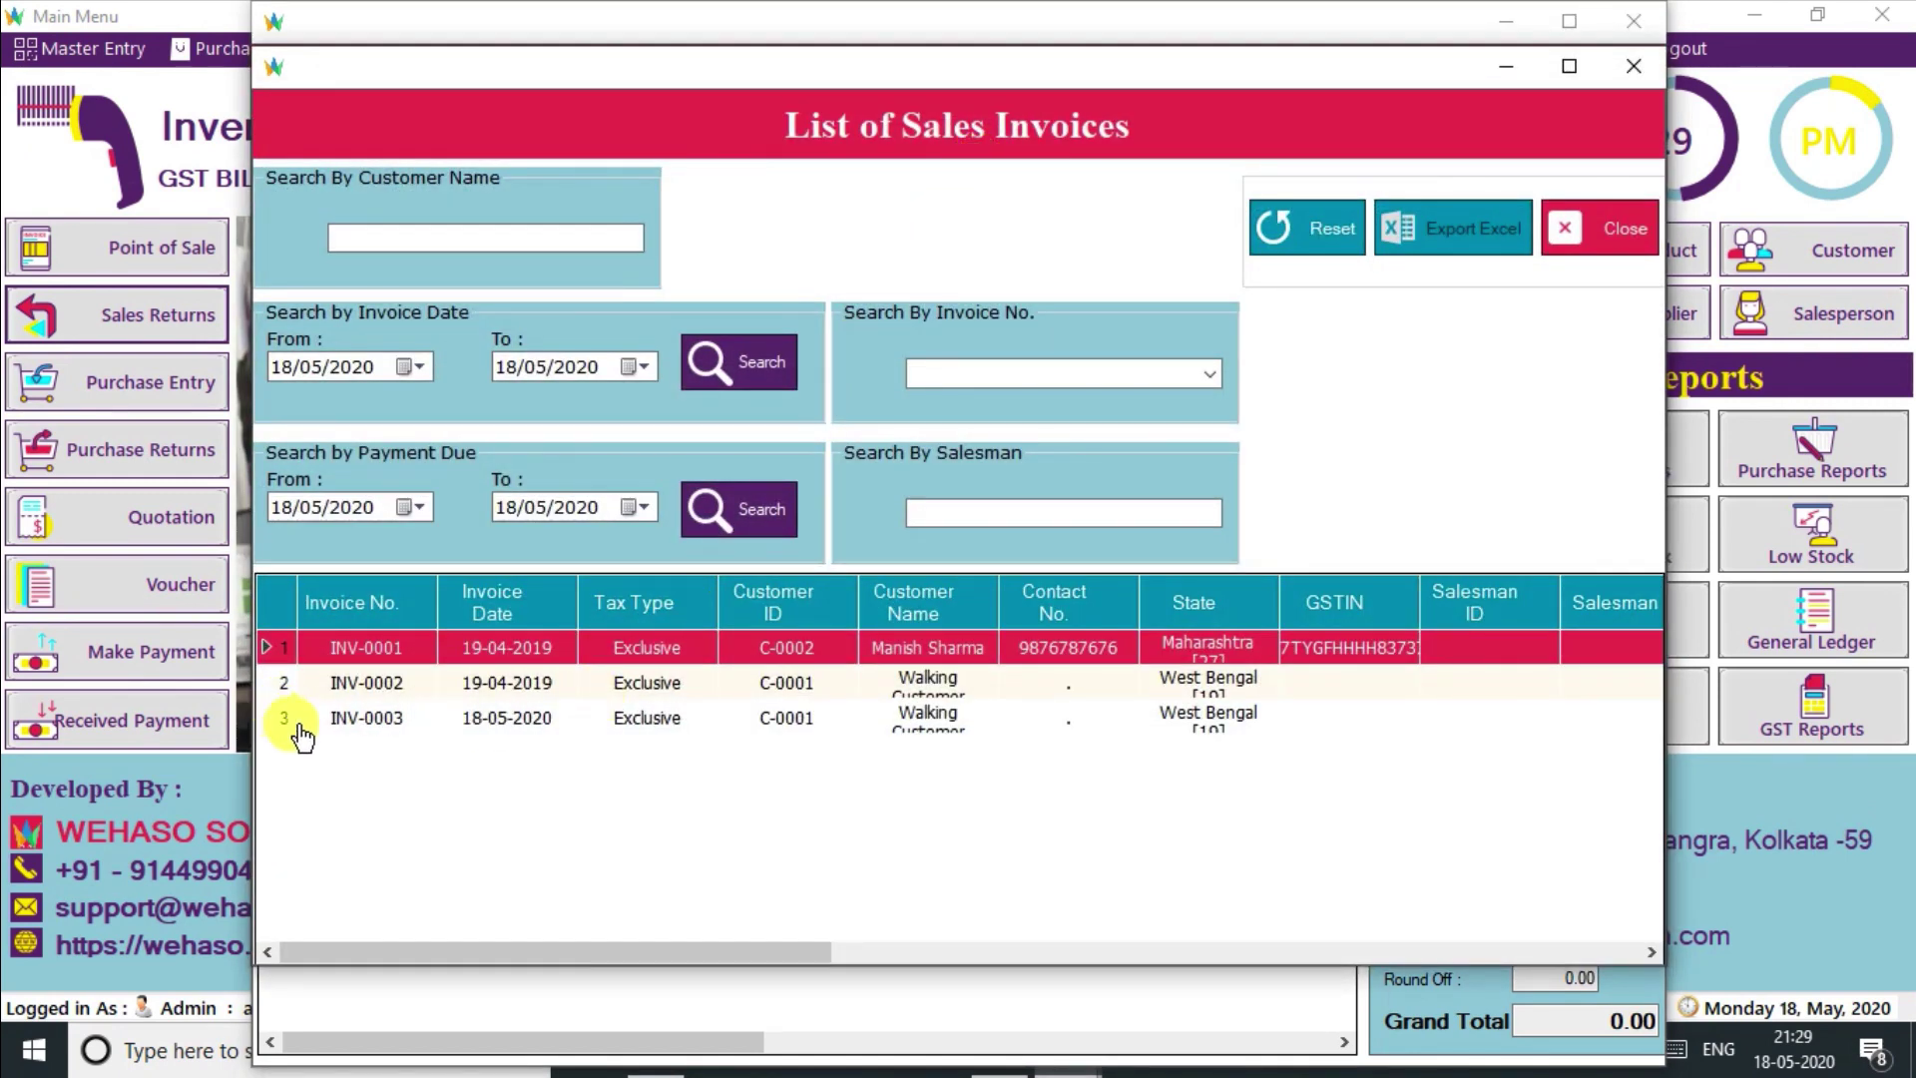
pyautogui.click(733, 513)
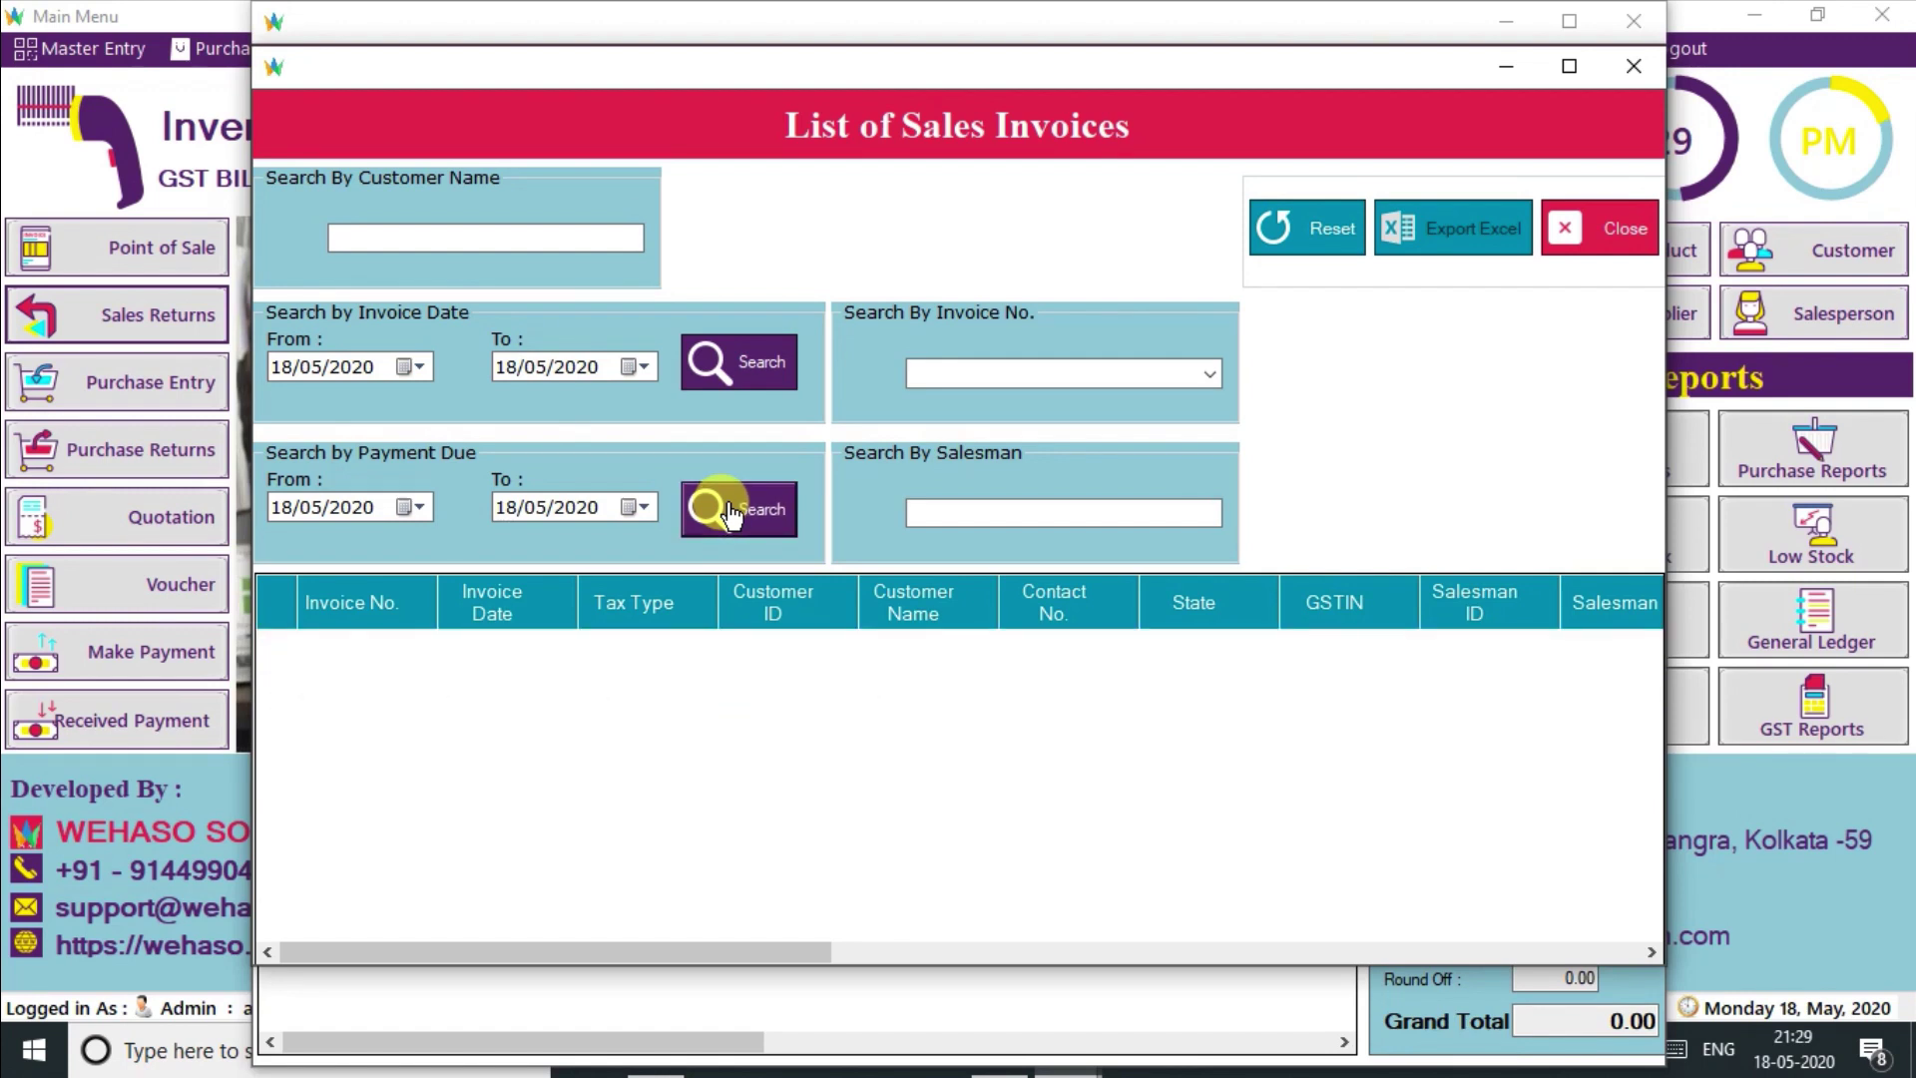
pyautogui.click(746, 362)
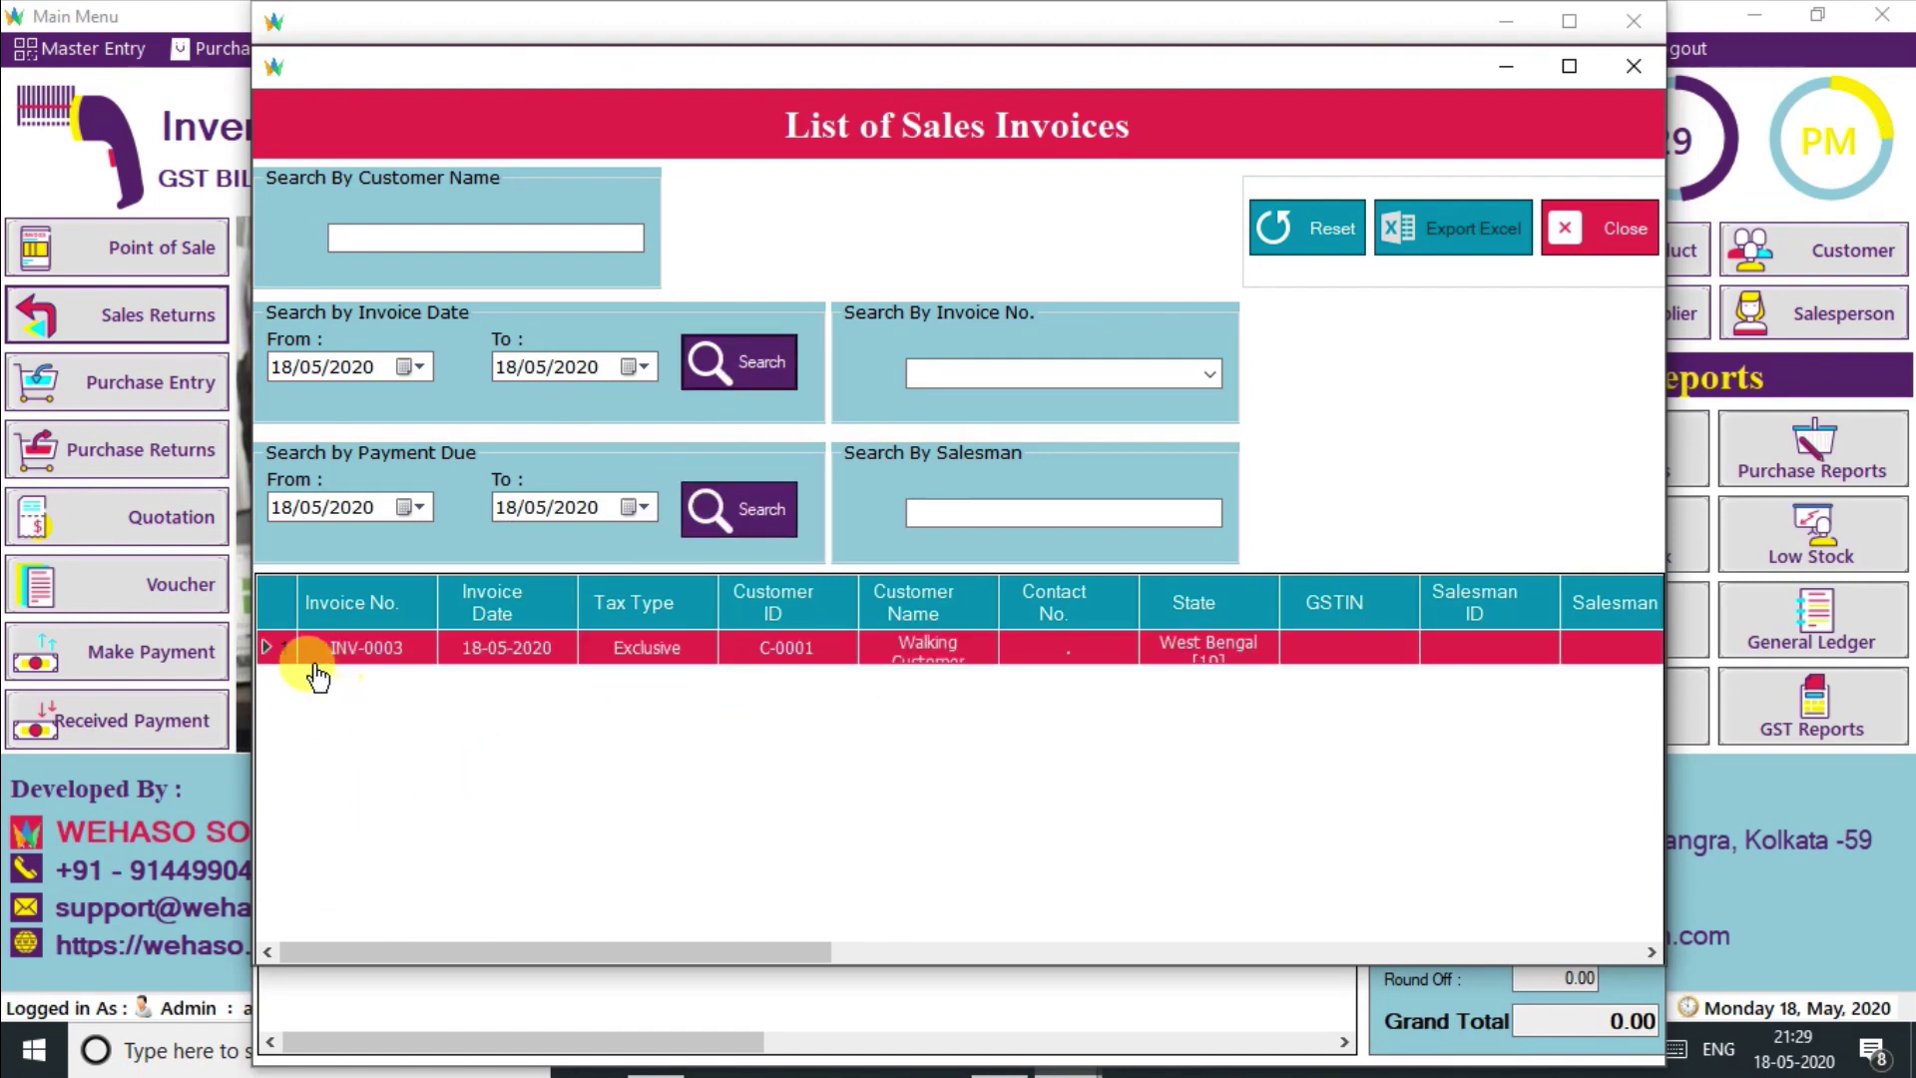
pyautogui.doubleClick(386, 664)
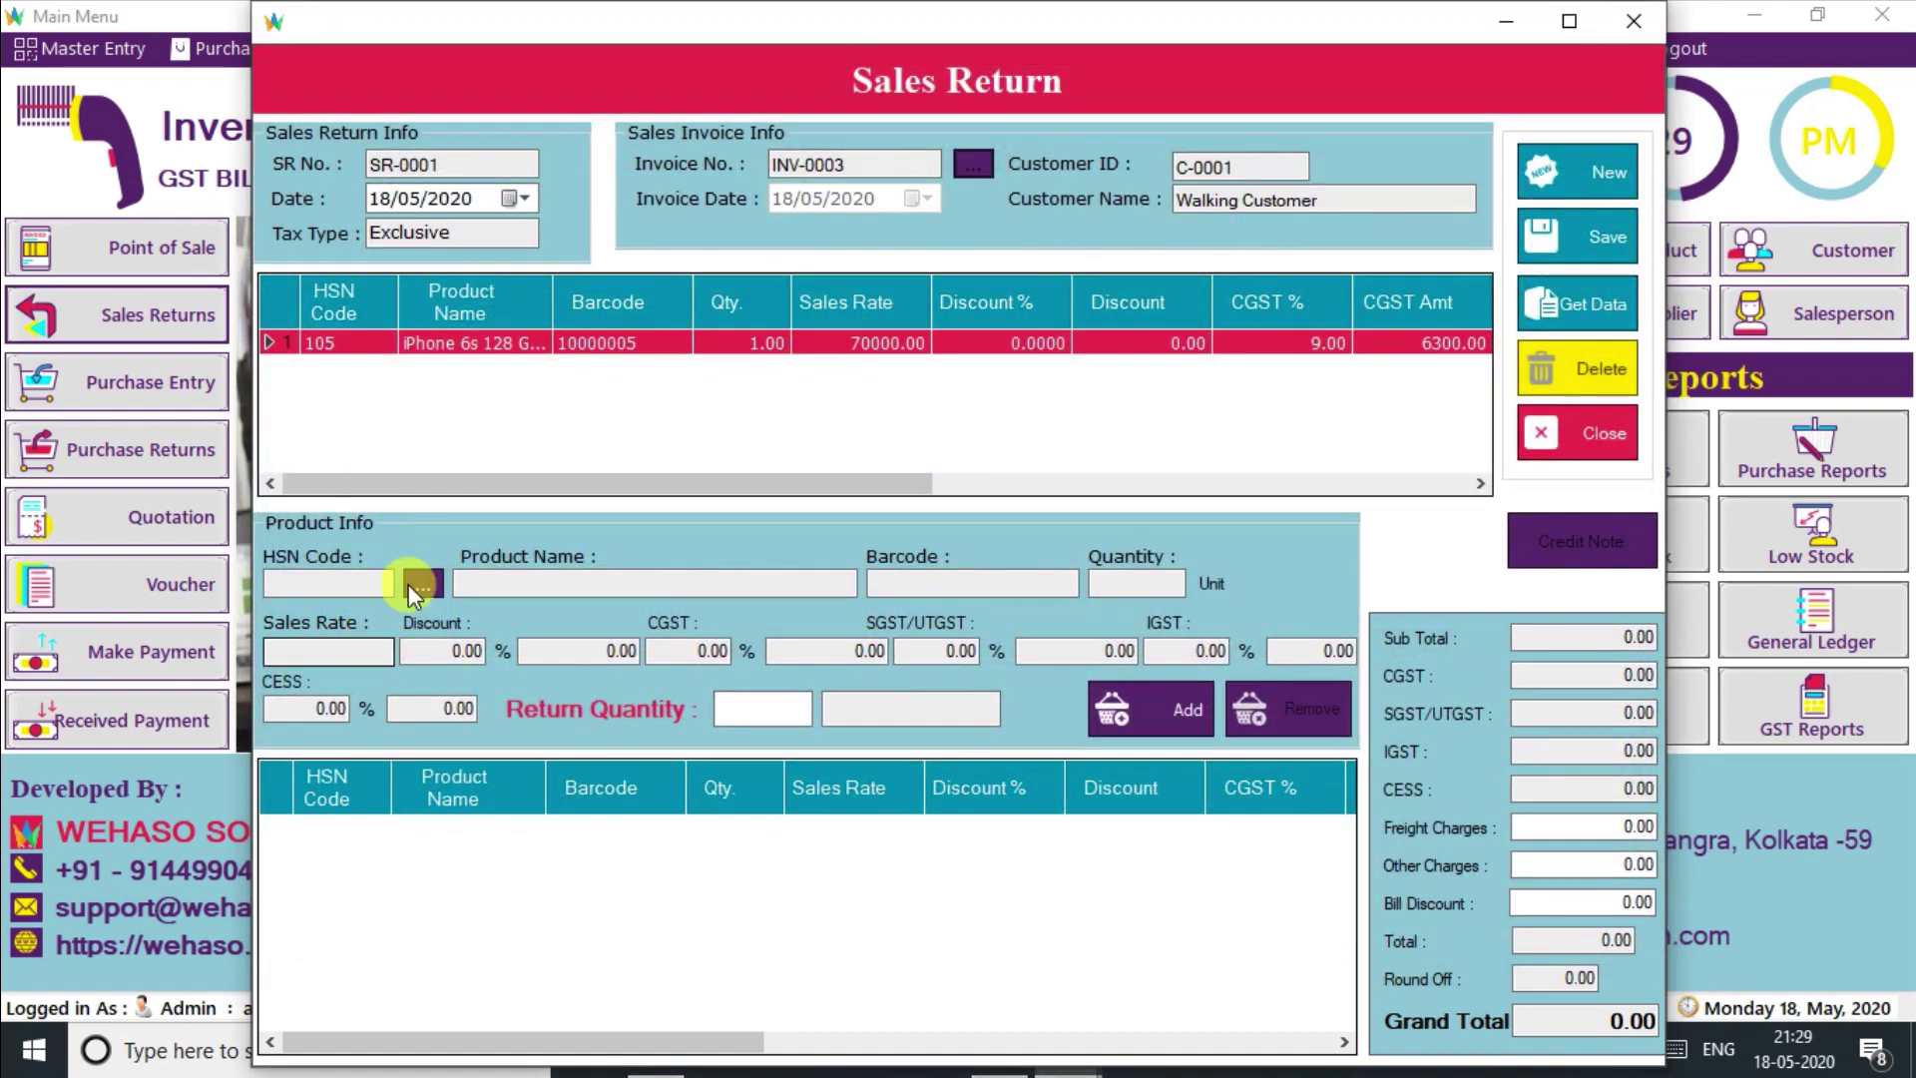
# Step: Return quantity 1 of the iPhone 6s, save SR-0001, and generate its credit note
pyautogui.click(674, 344)
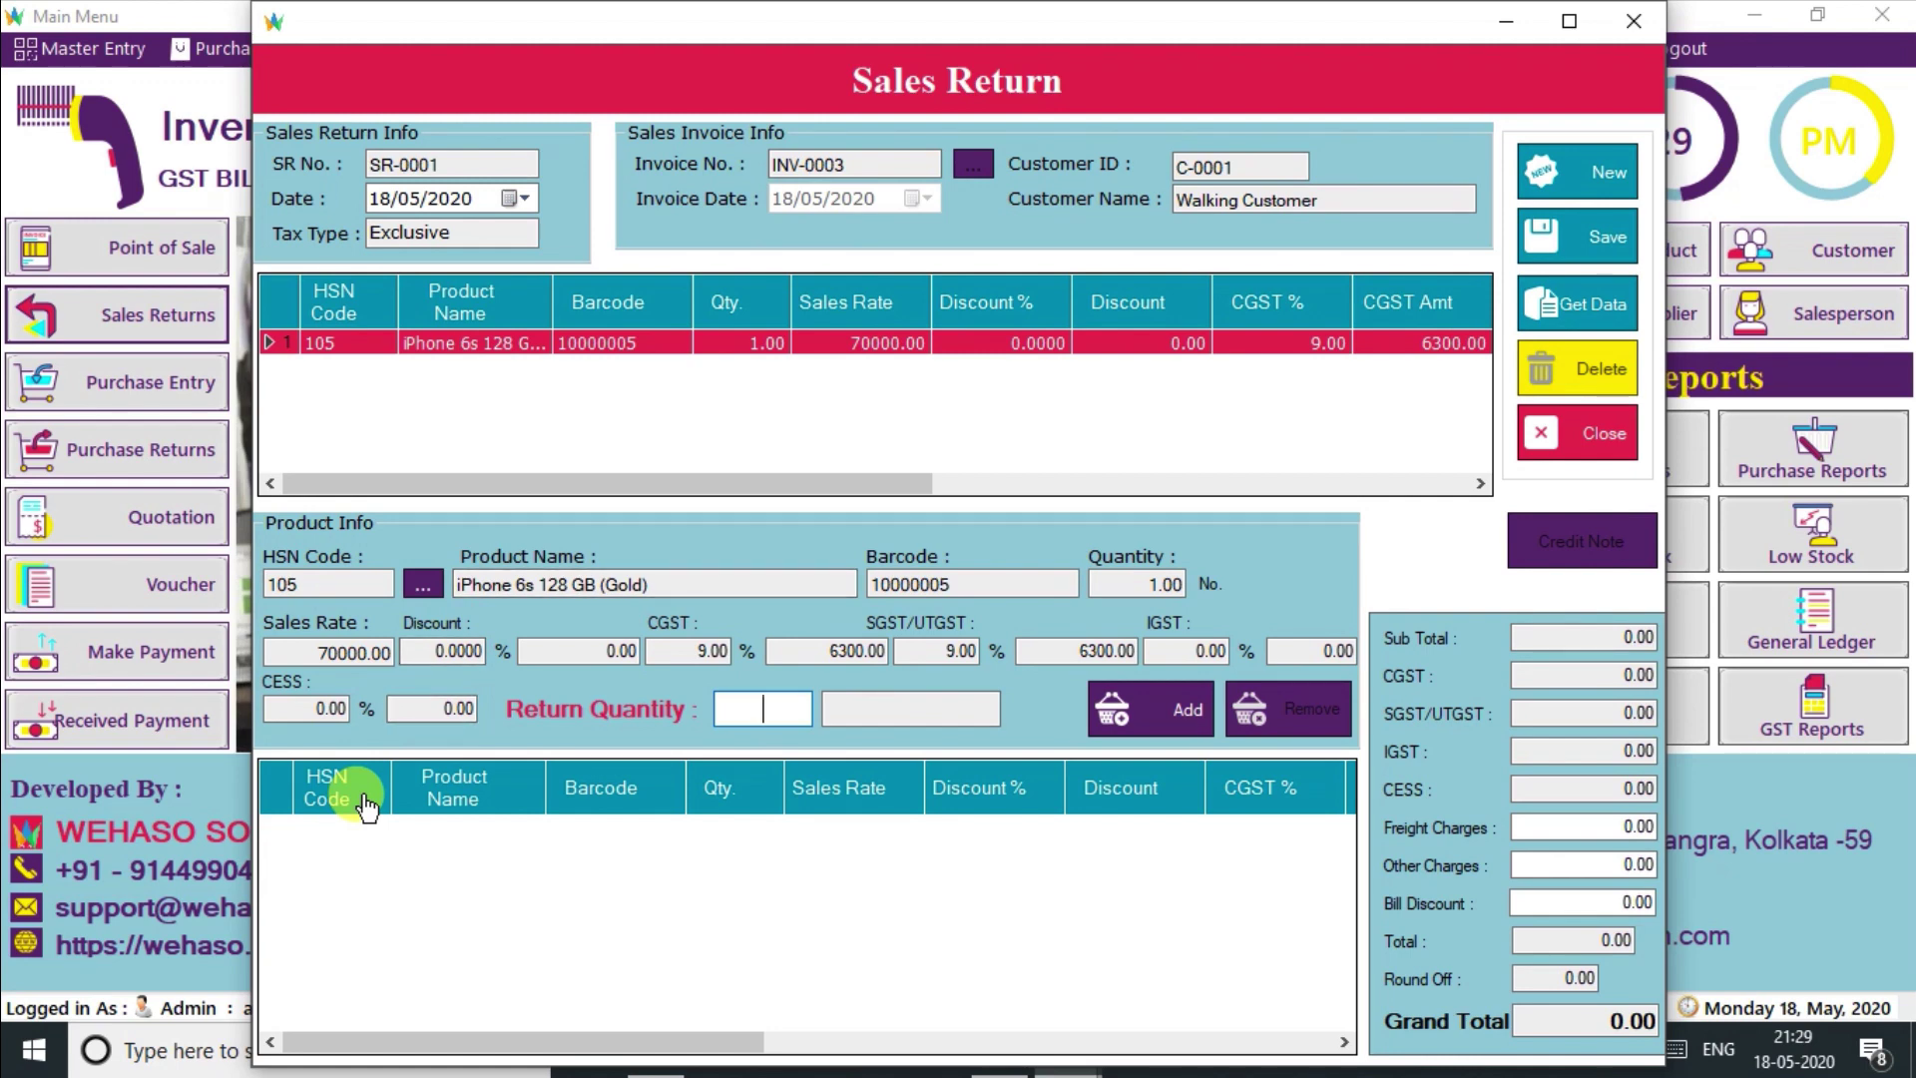
pyautogui.write('1')
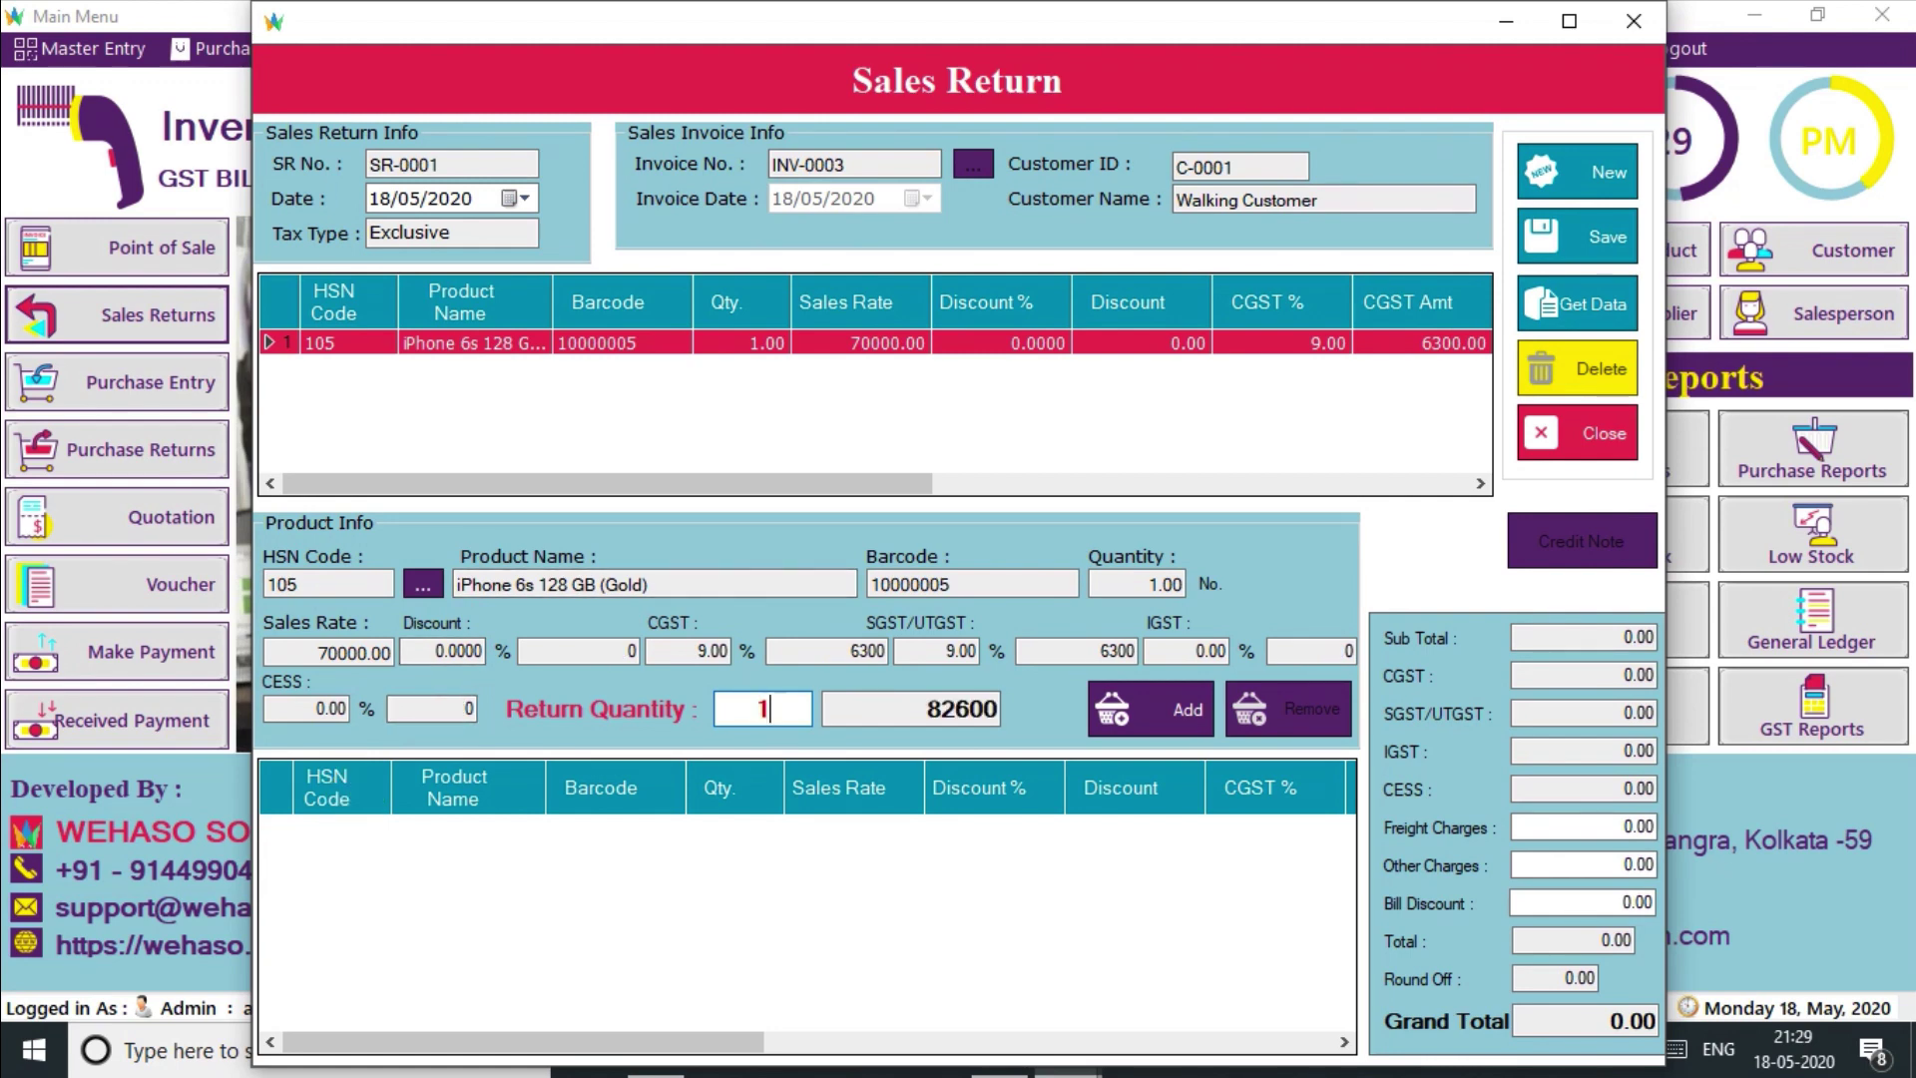
pyautogui.click(1134, 691)
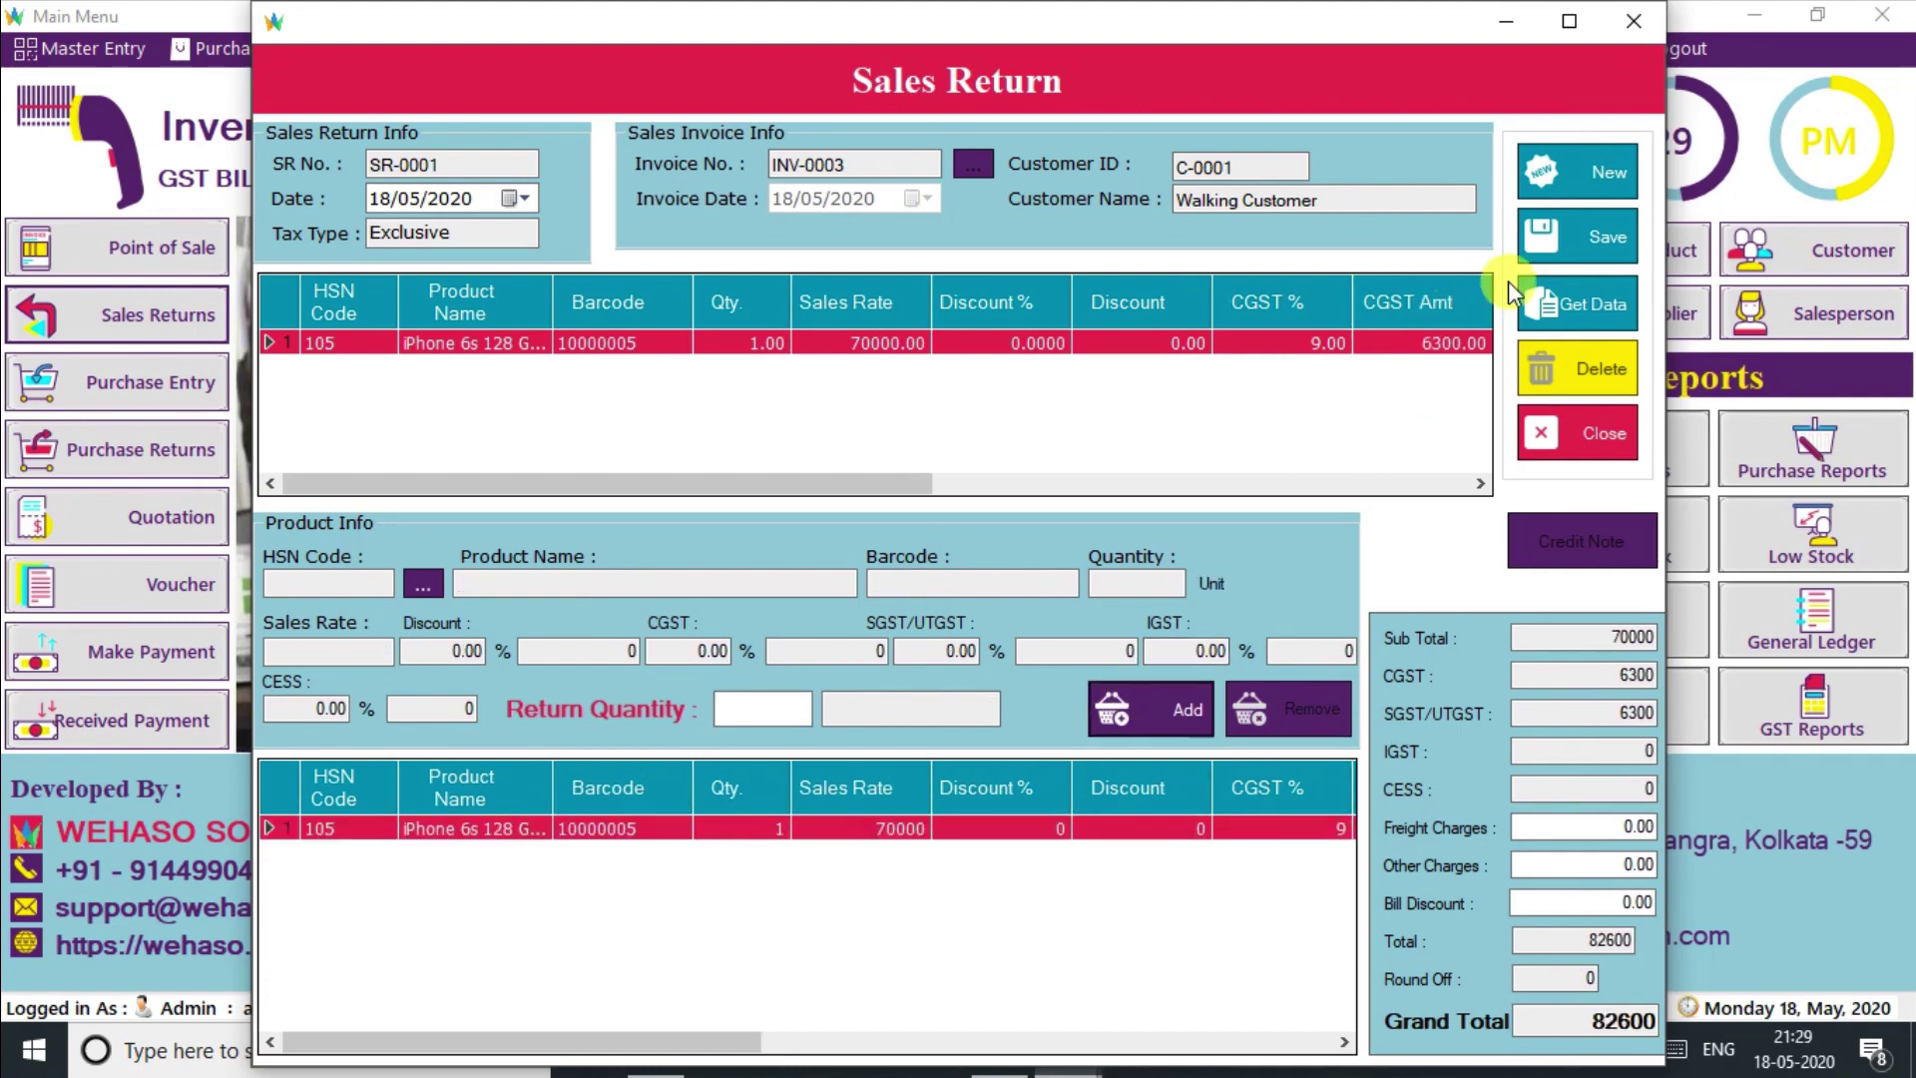
pyautogui.click(1567, 235)
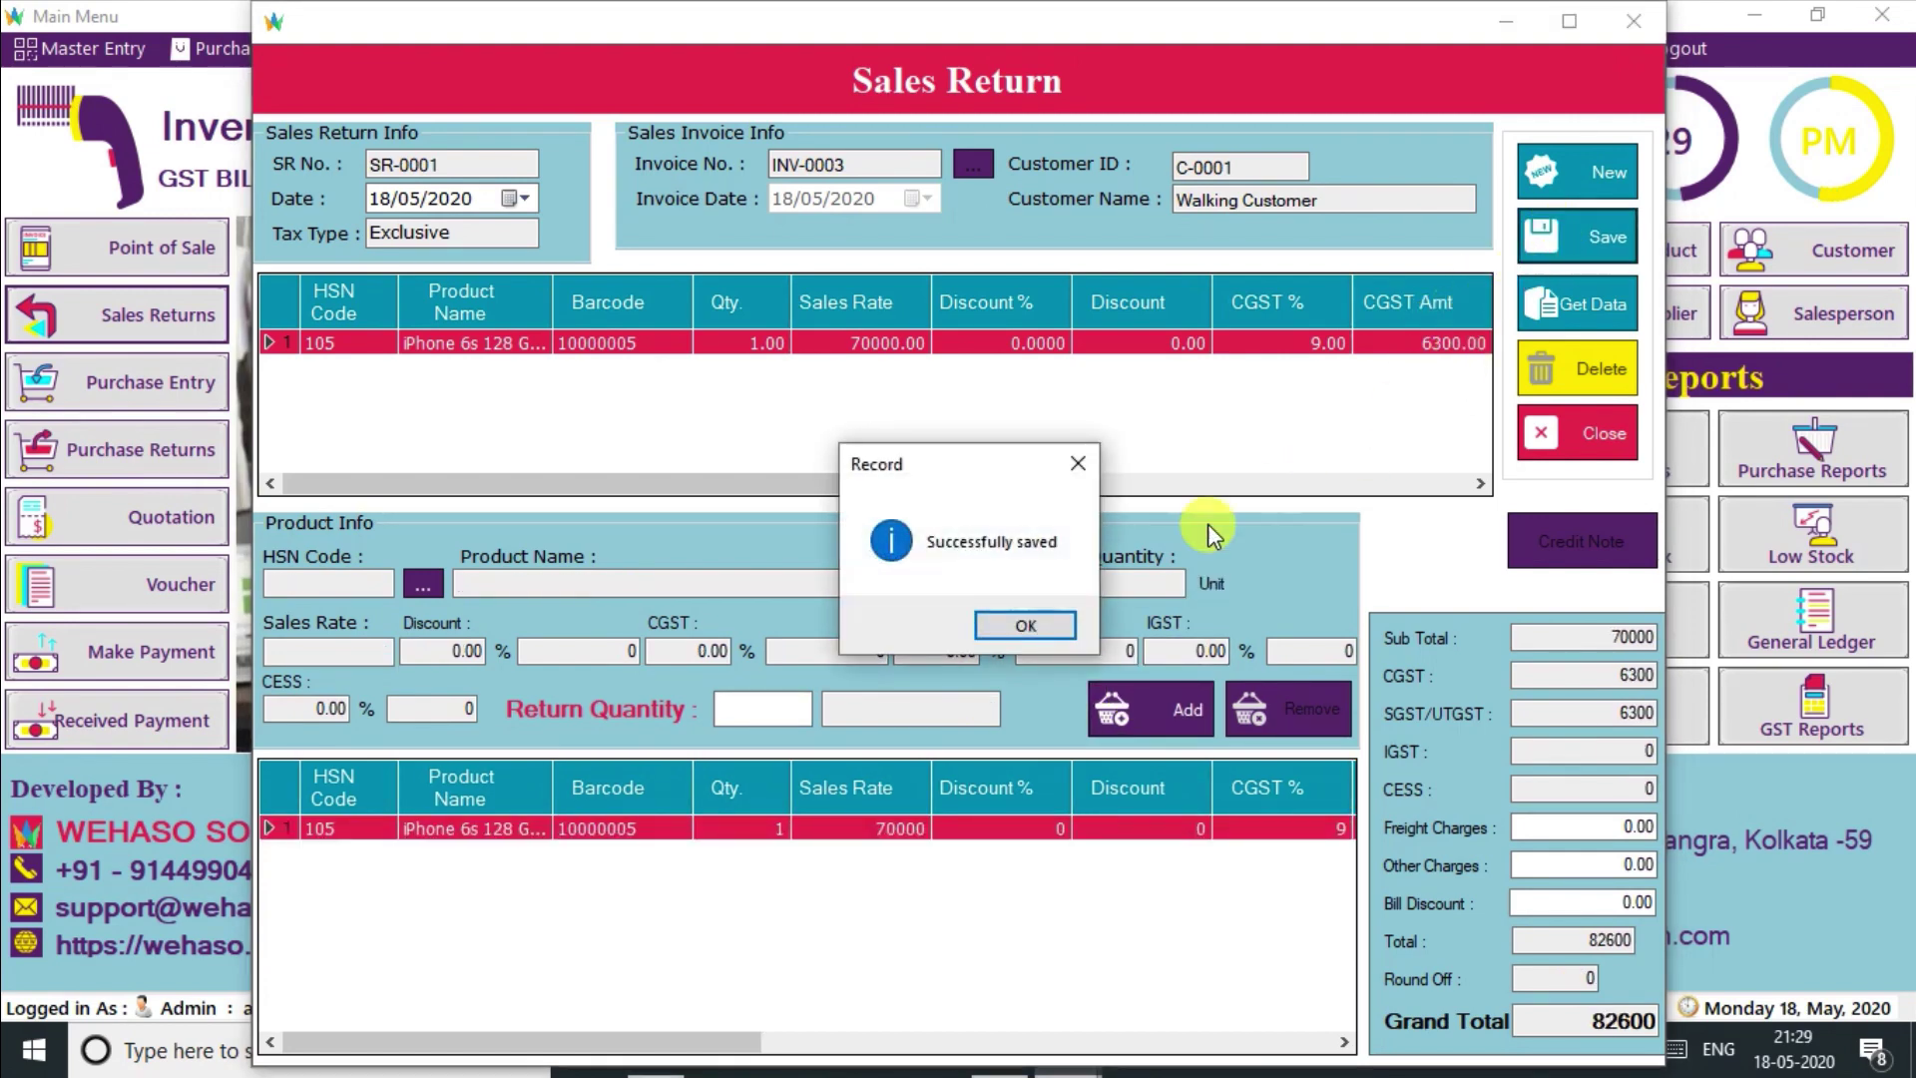
pyautogui.click(1052, 626)
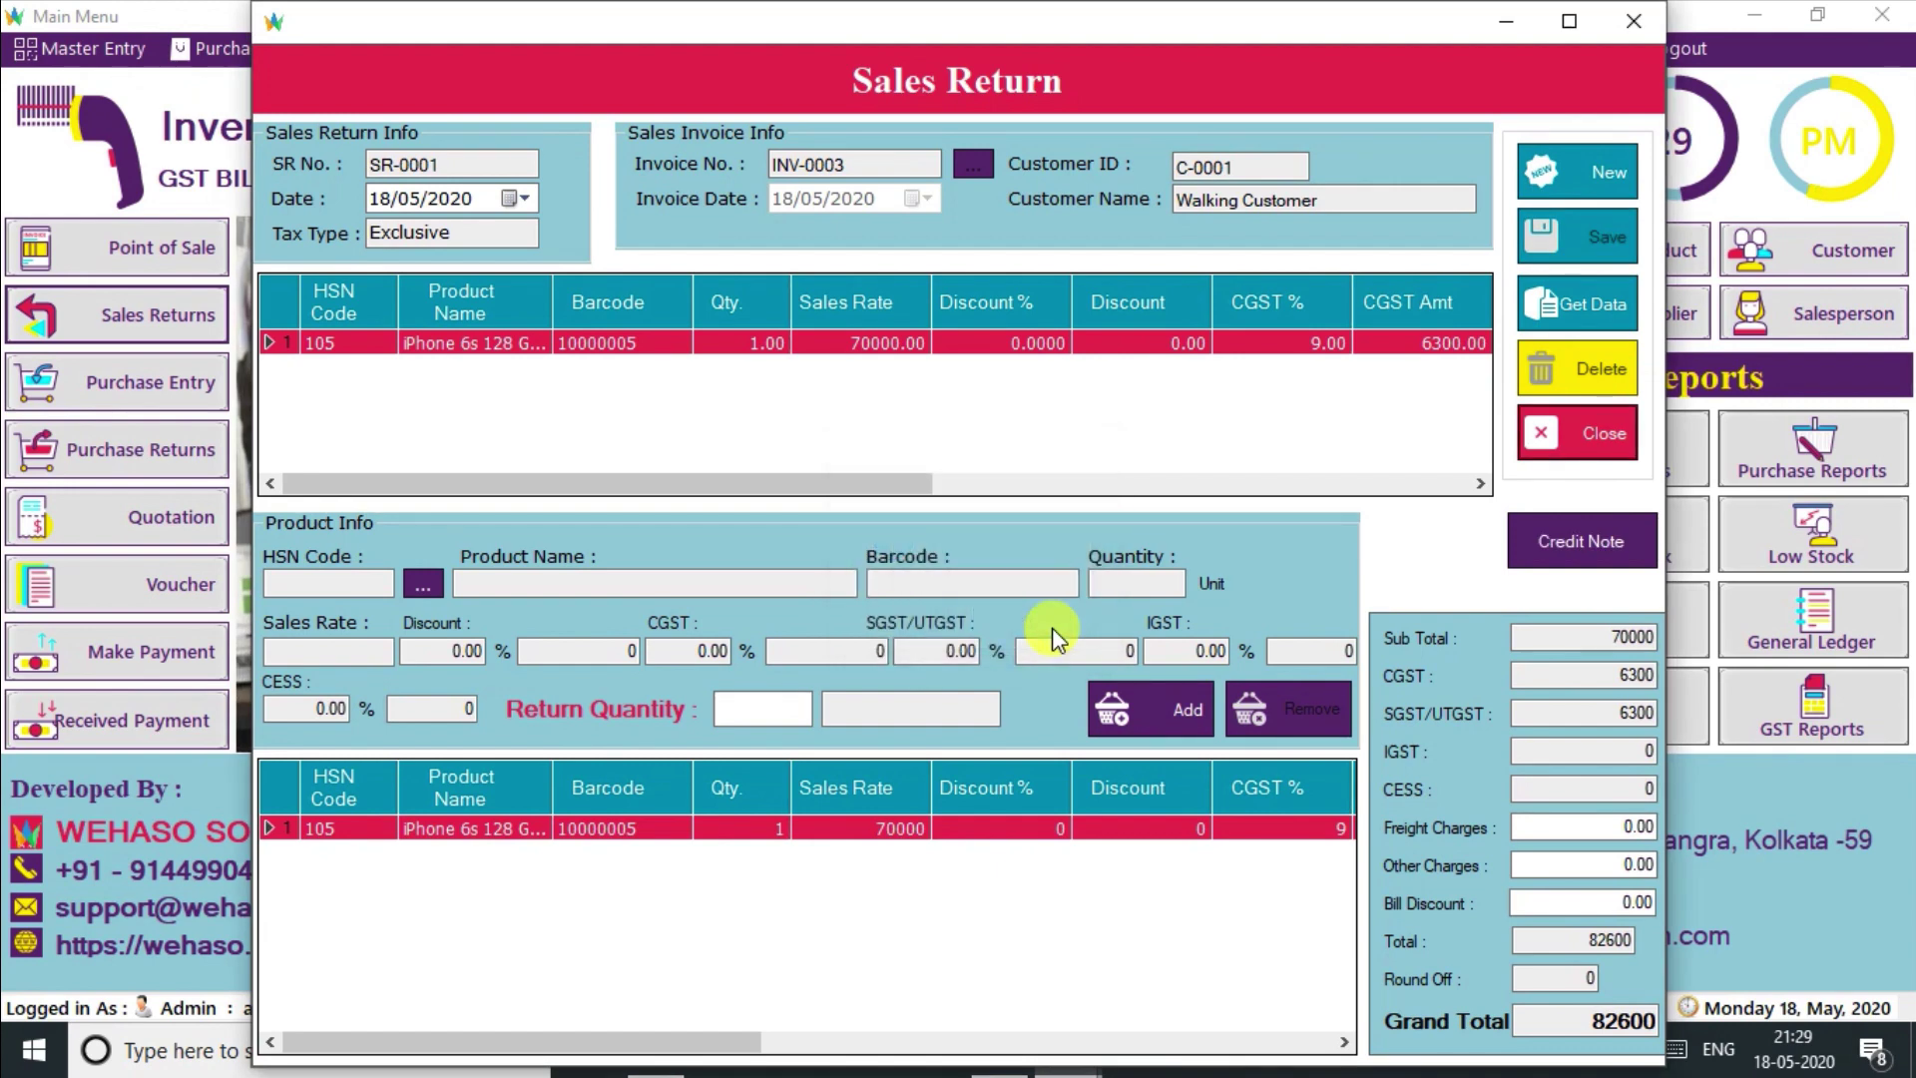
pyautogui.click(1563, 534)
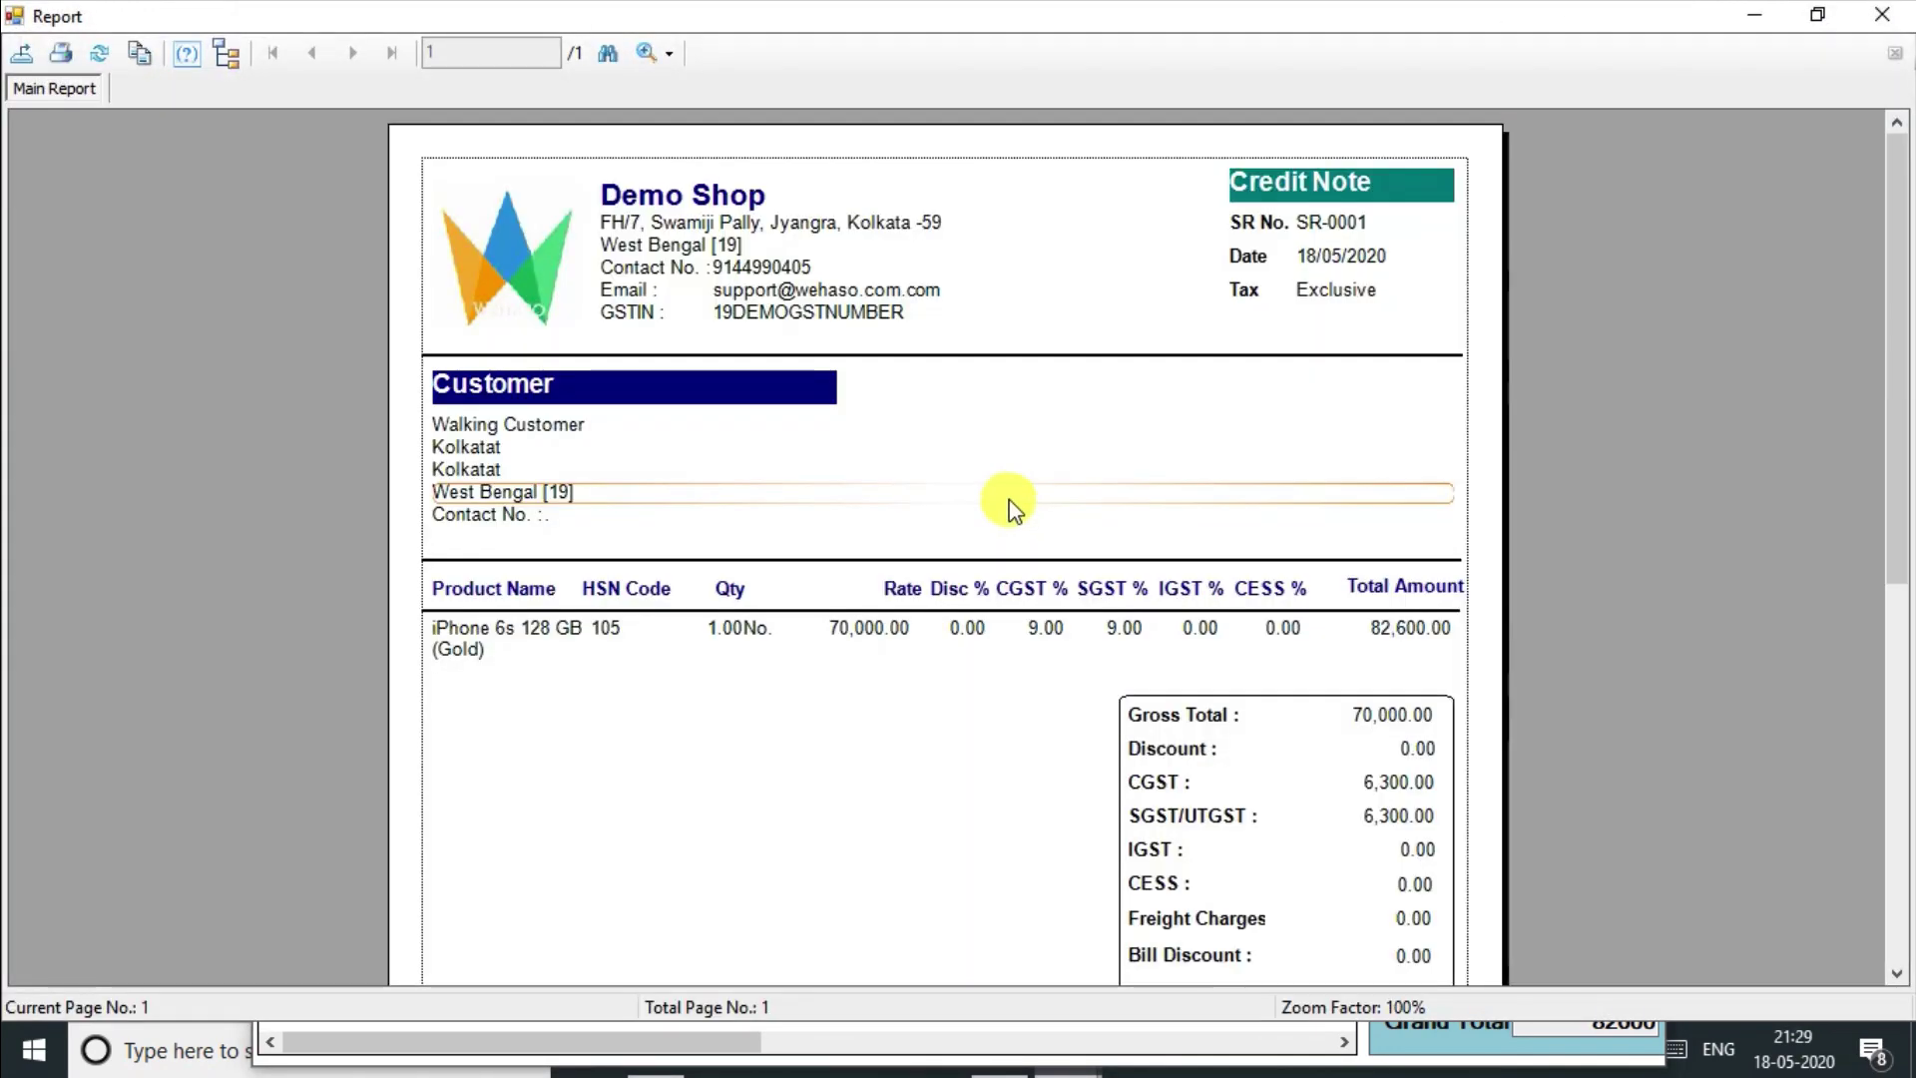
# Step: Scroll through the credit note preview, then close it and the Sales Return form
pyautogui.scroll(-5, 659, 784)
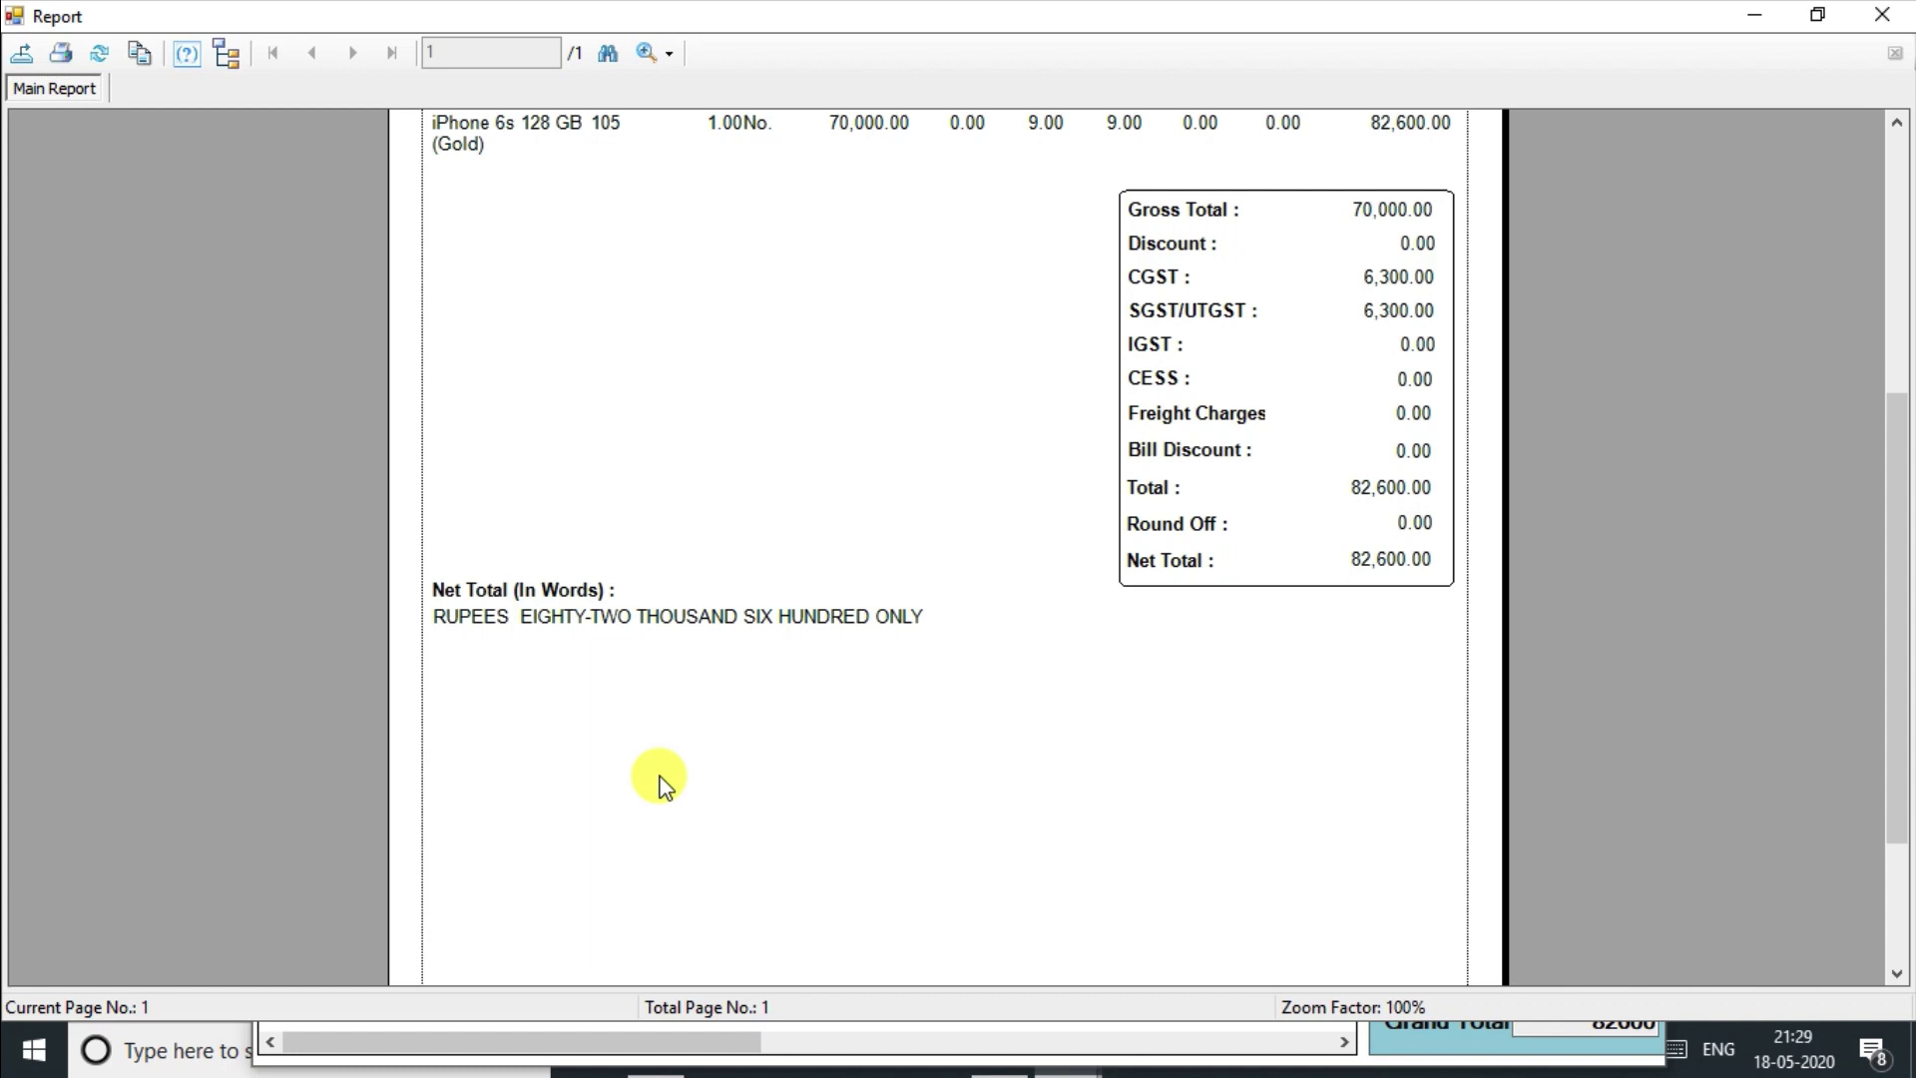
pyautogui.scroll(-2, 663, 784)
pyautogui.scroll(5, 663, 784)
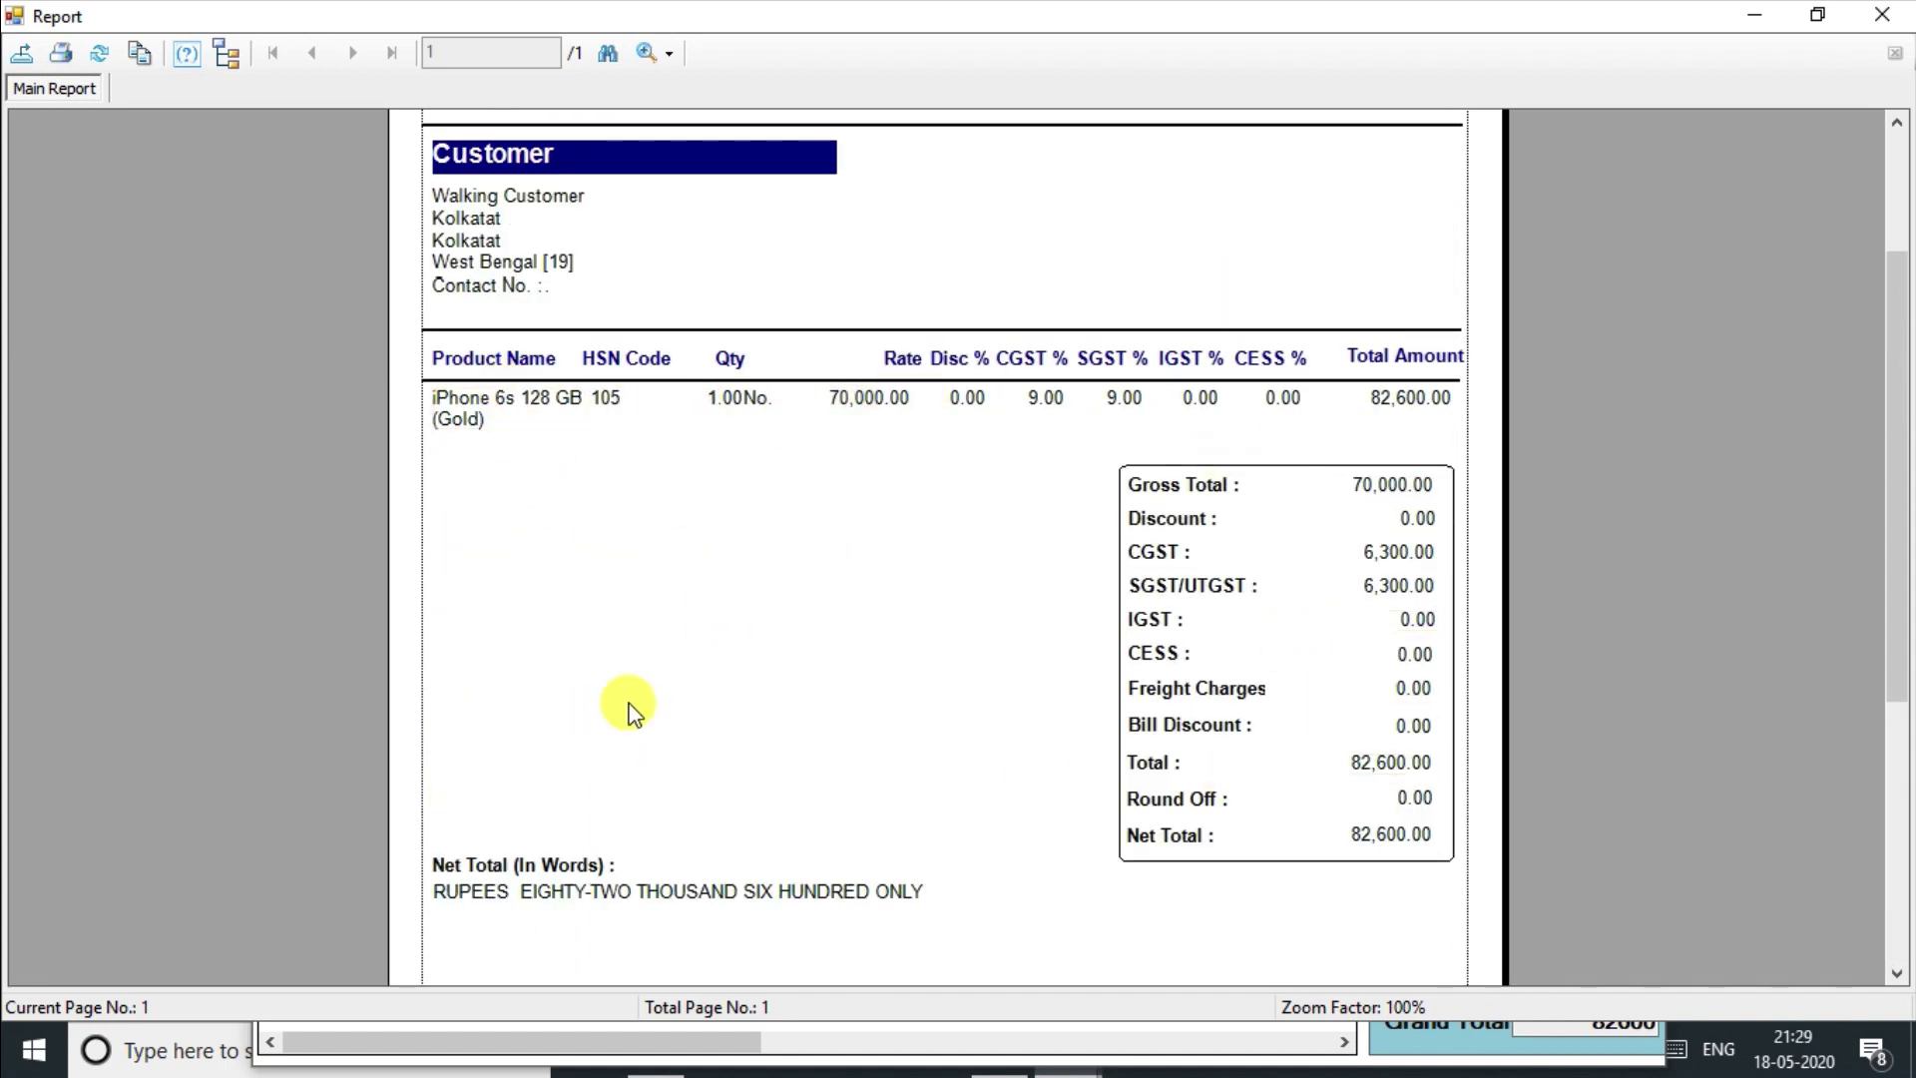
pyautogui.scroll(3, 636, 710)
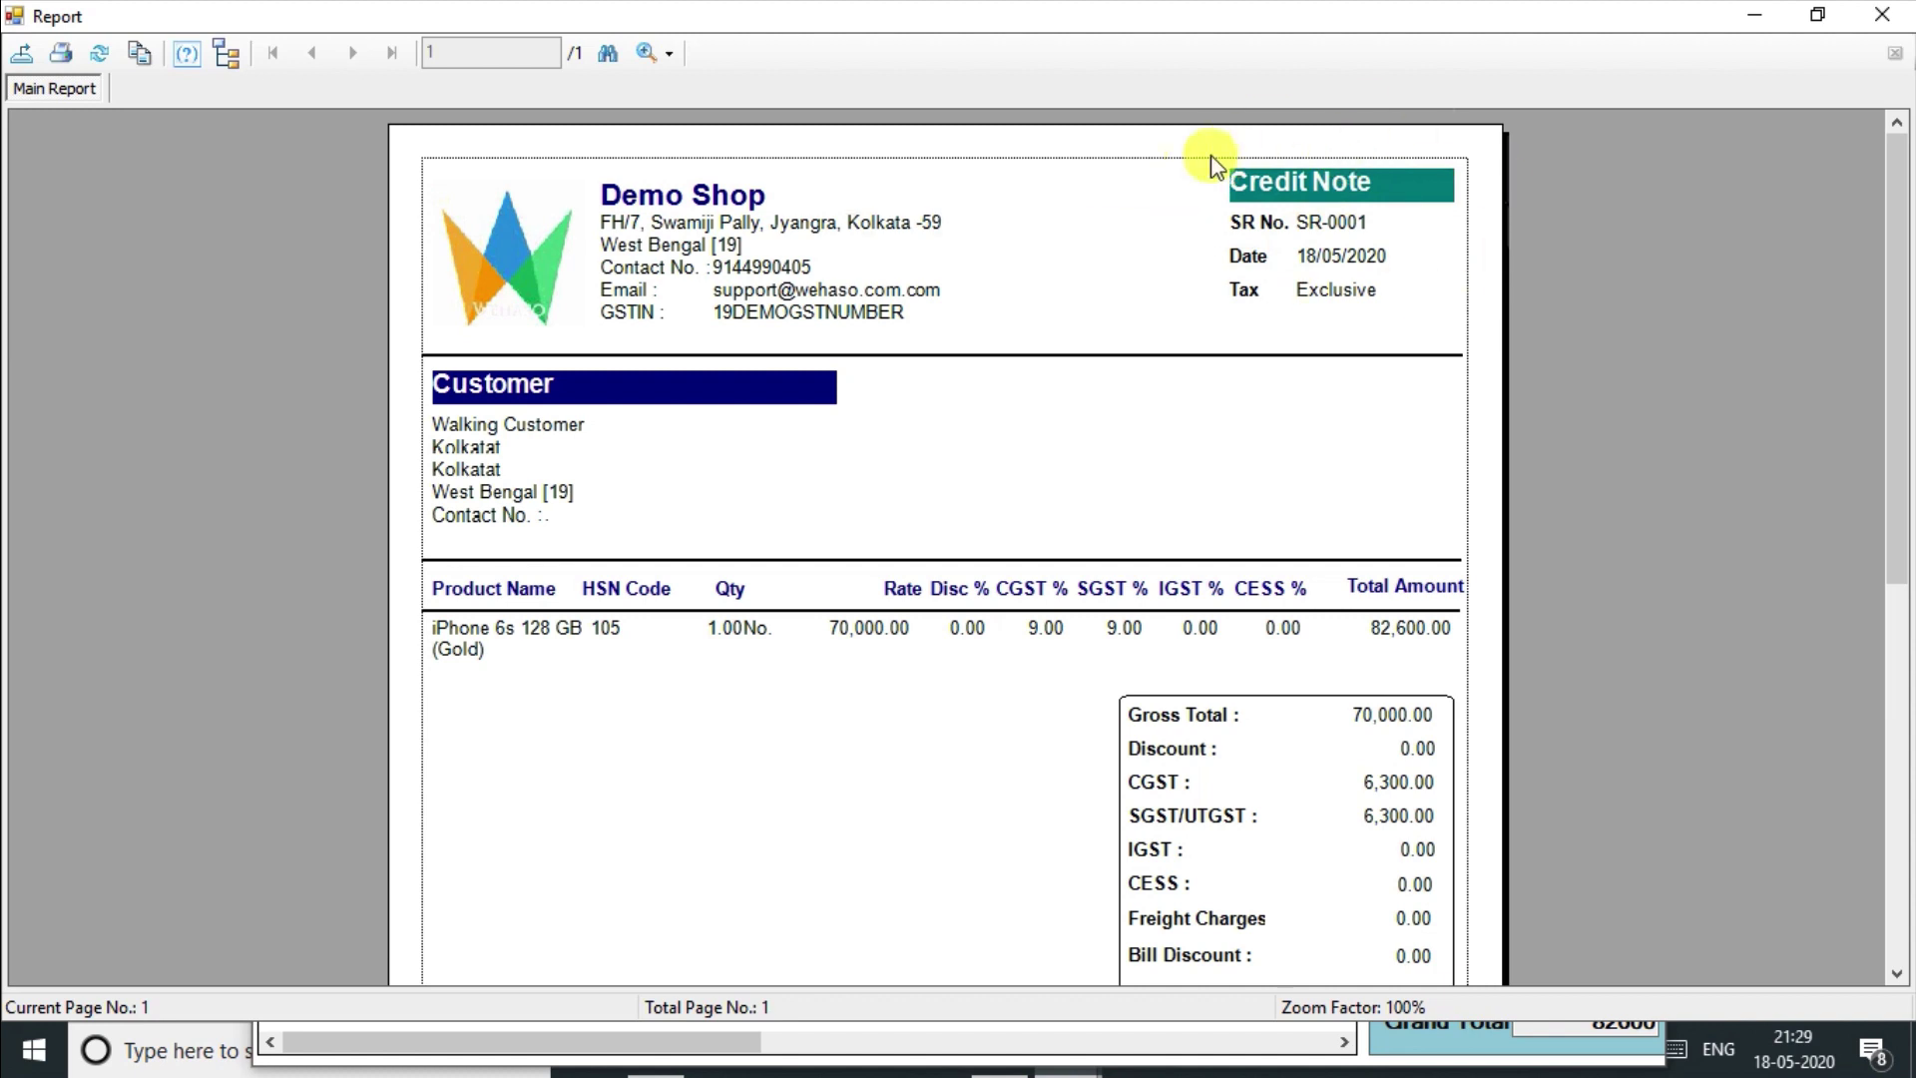
pyautogui.click(1876, 17)
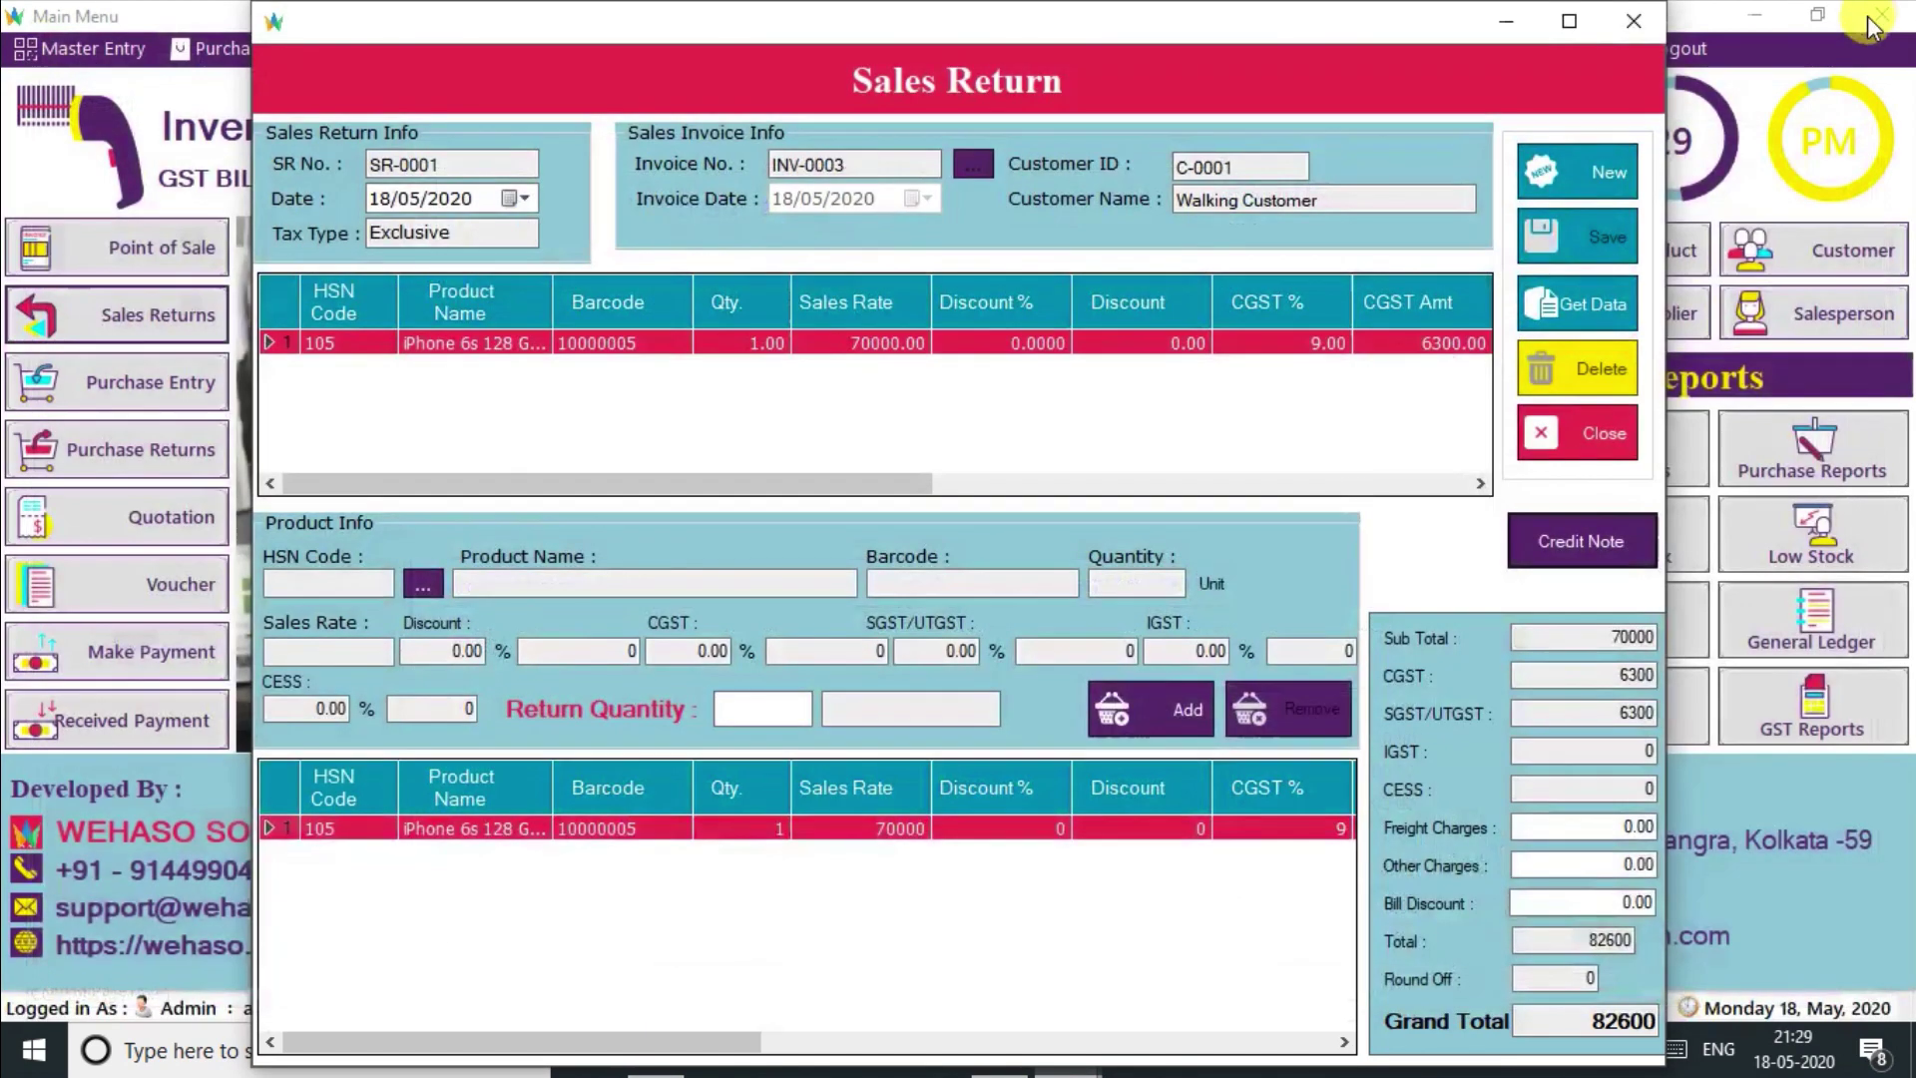
pyautogui.click(1534, 433)
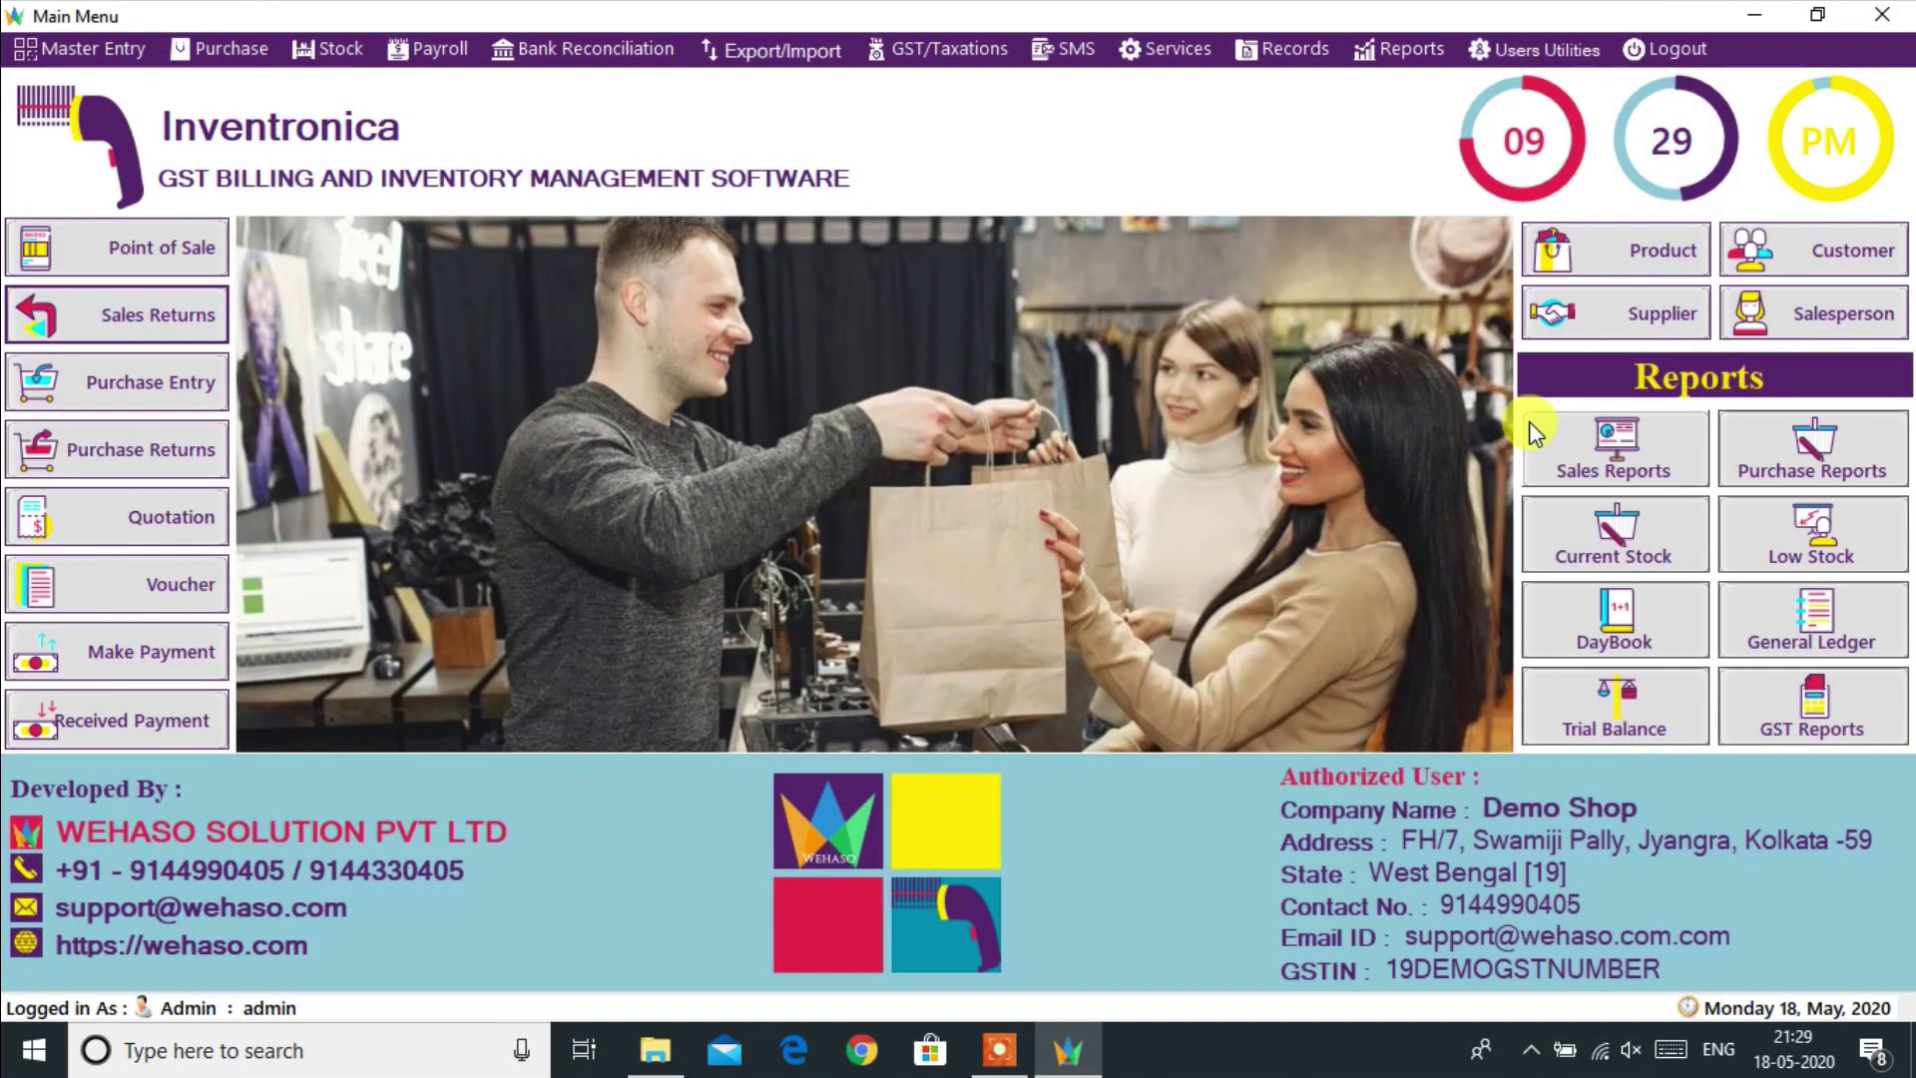
pyautogui.click(197, 385)
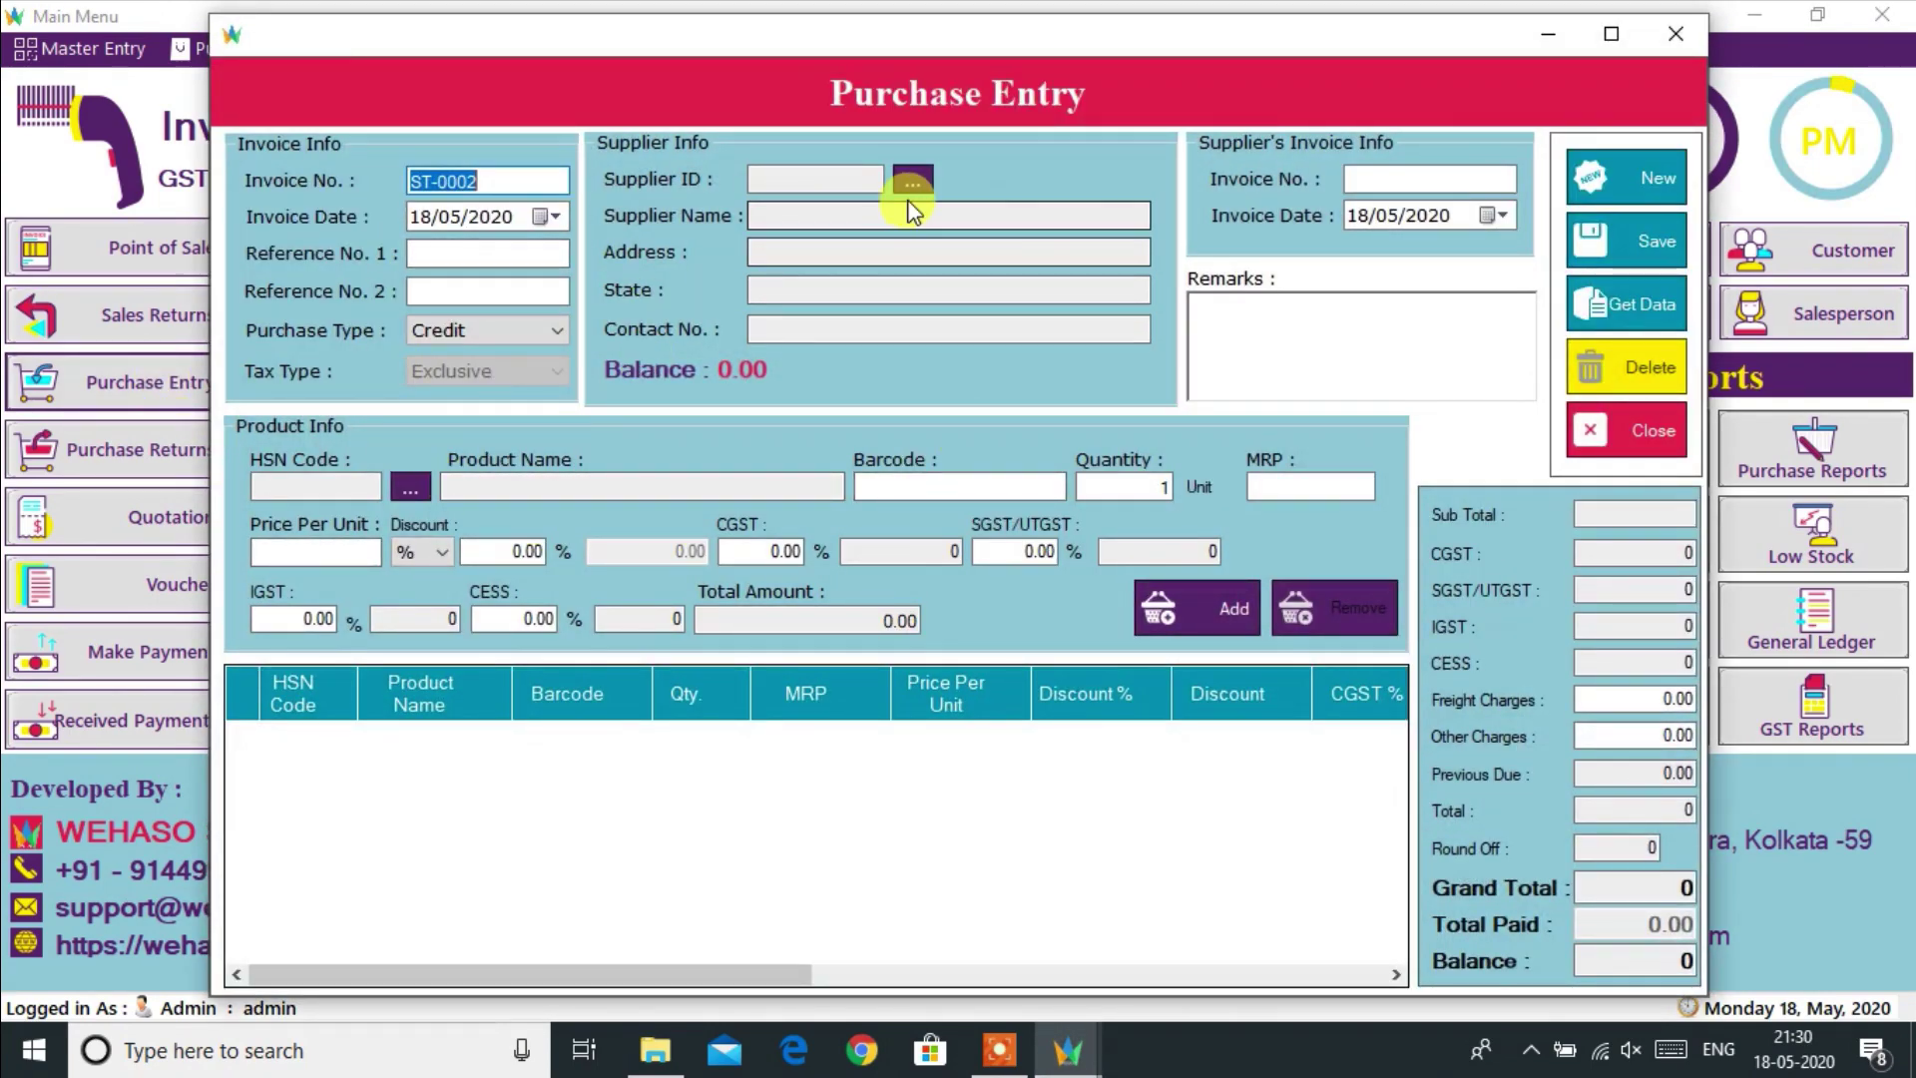
pyautogui.click(834, 489)
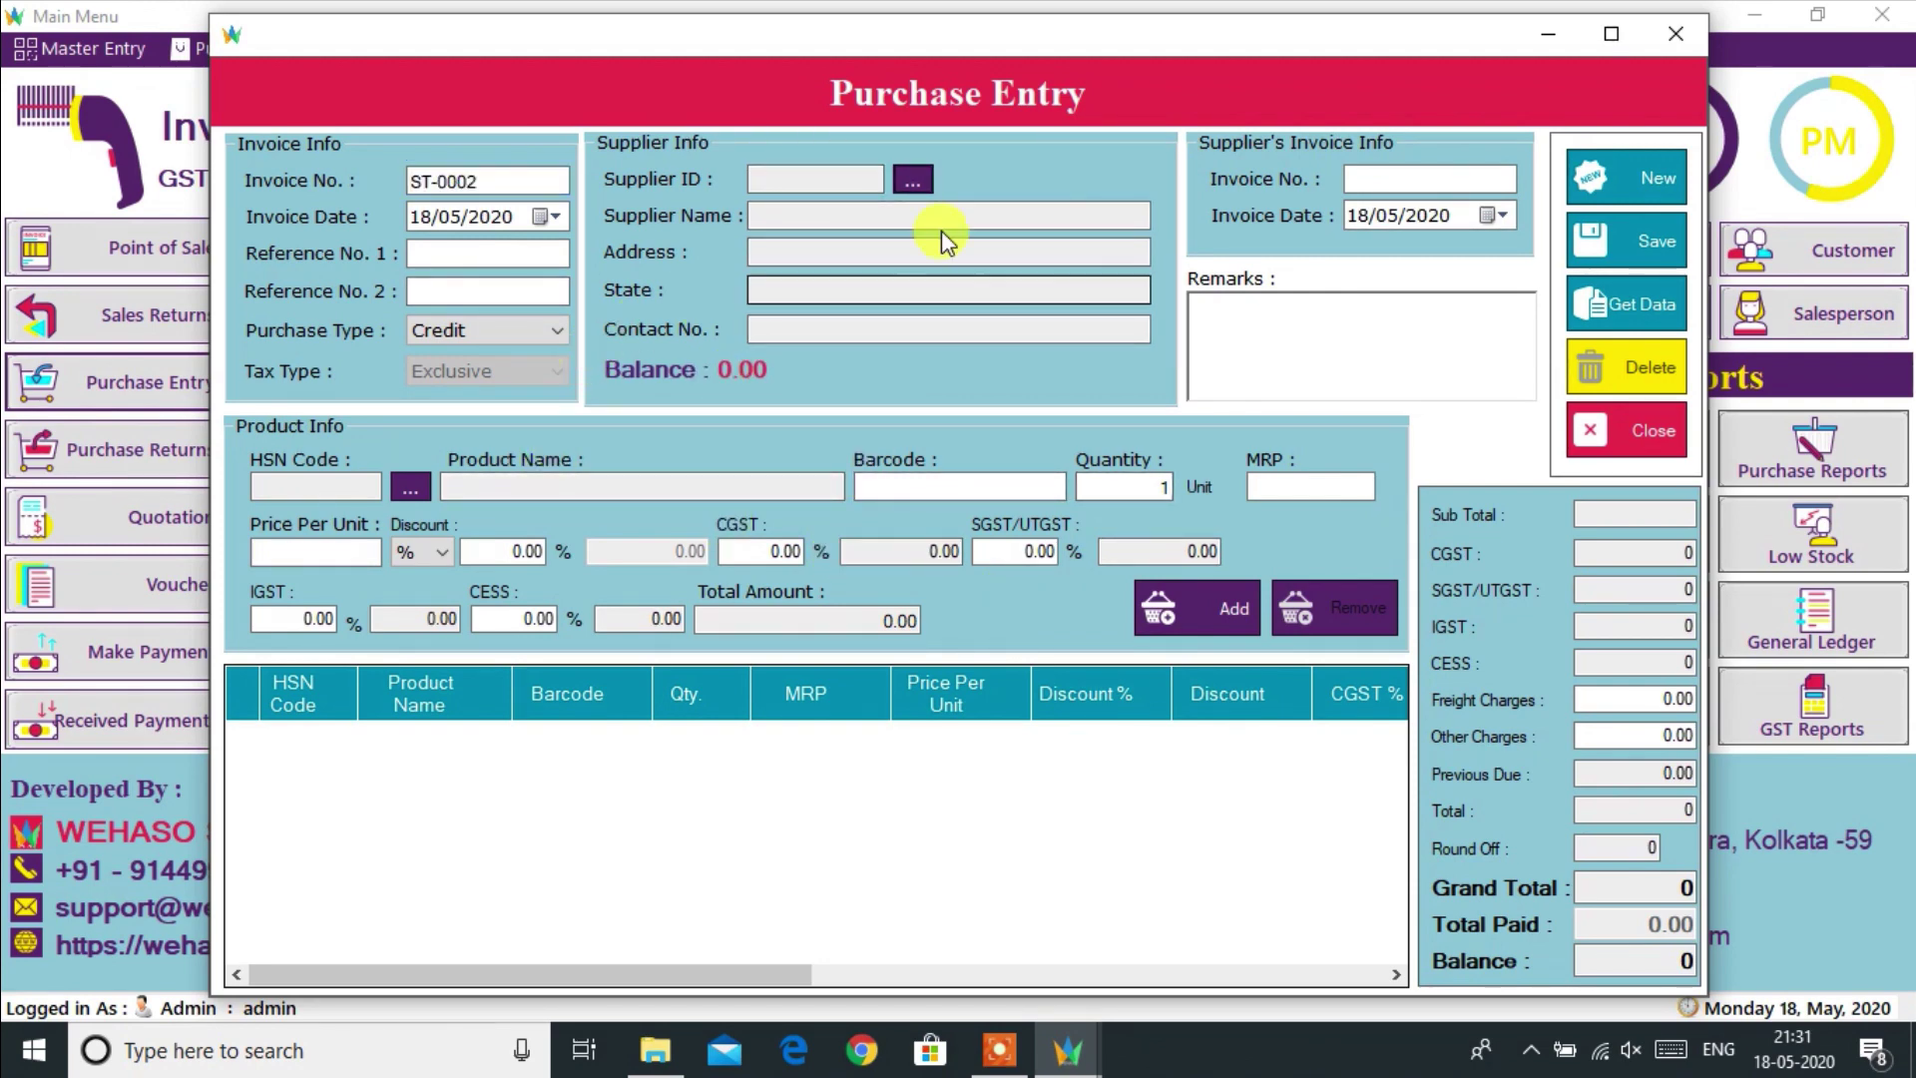
pyautogui.click(1593, 317)
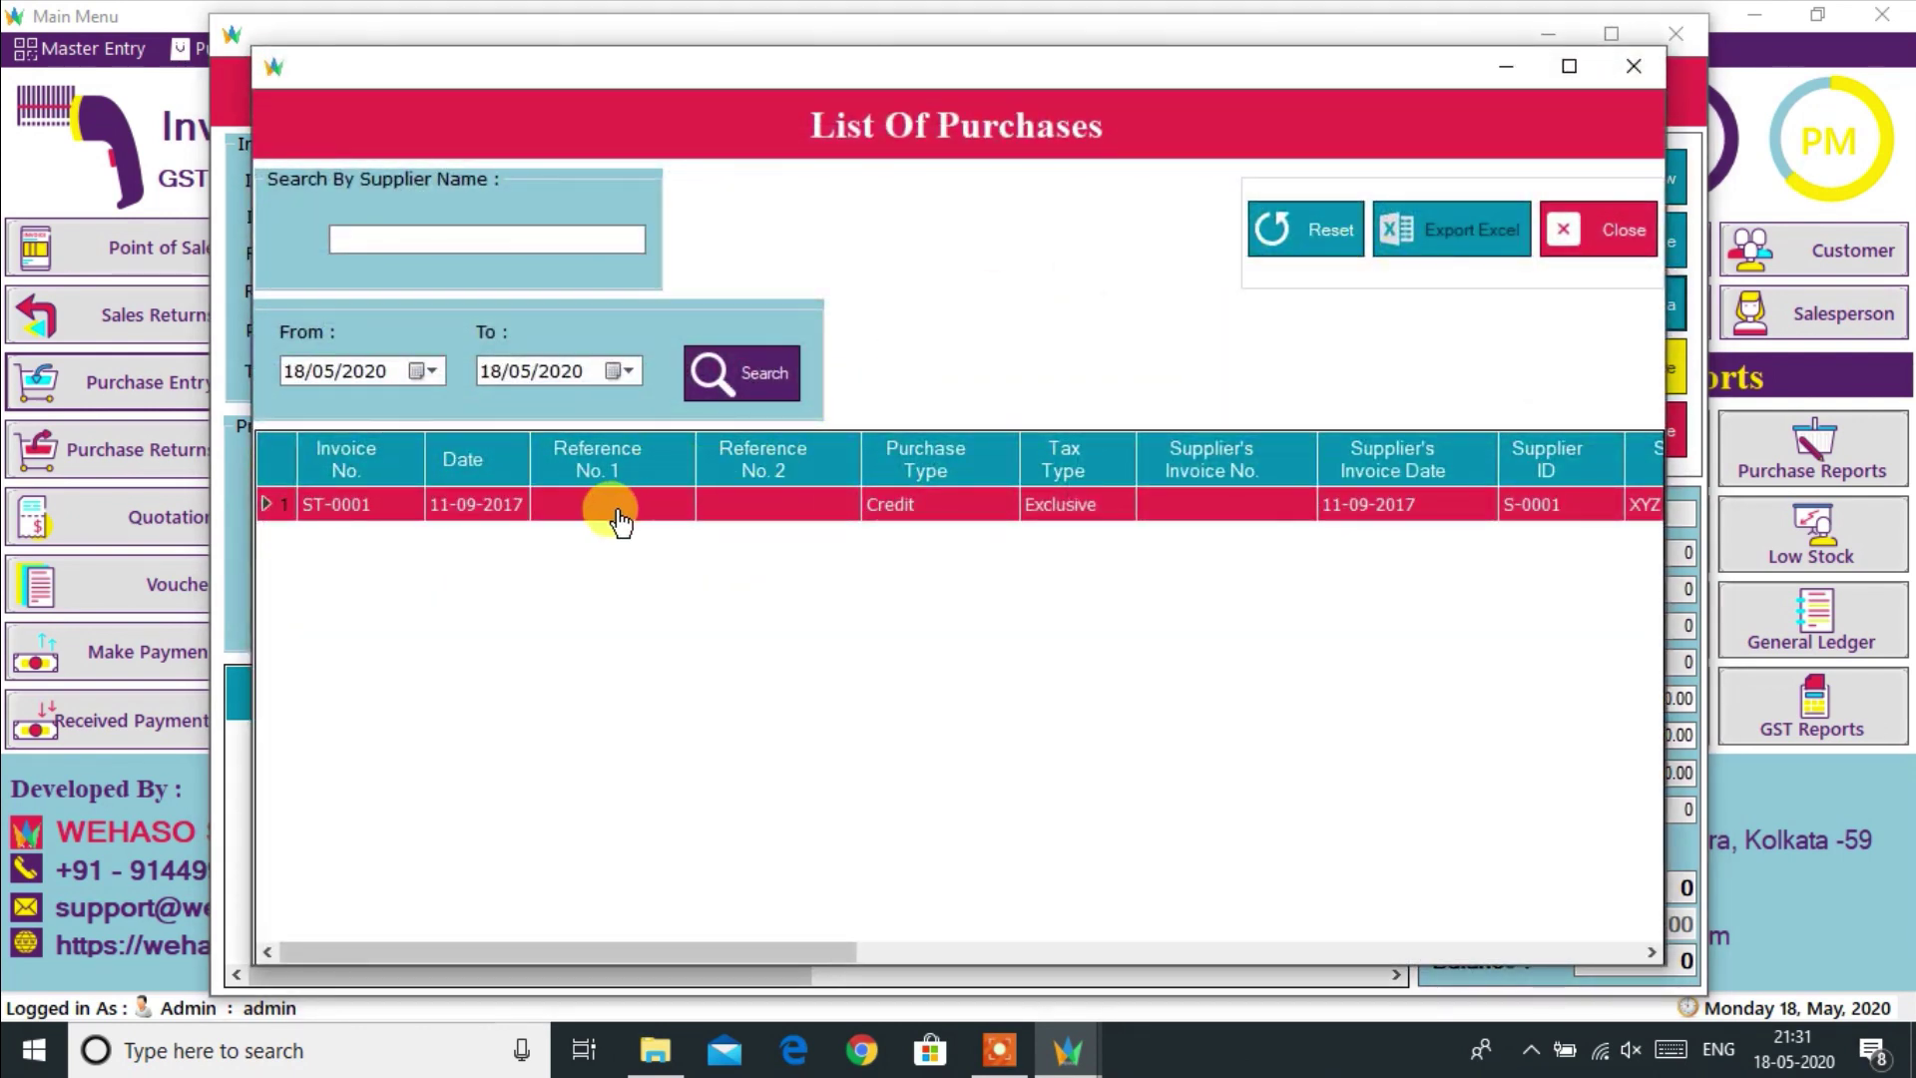
pyautogui.doubleClick(619, 511)
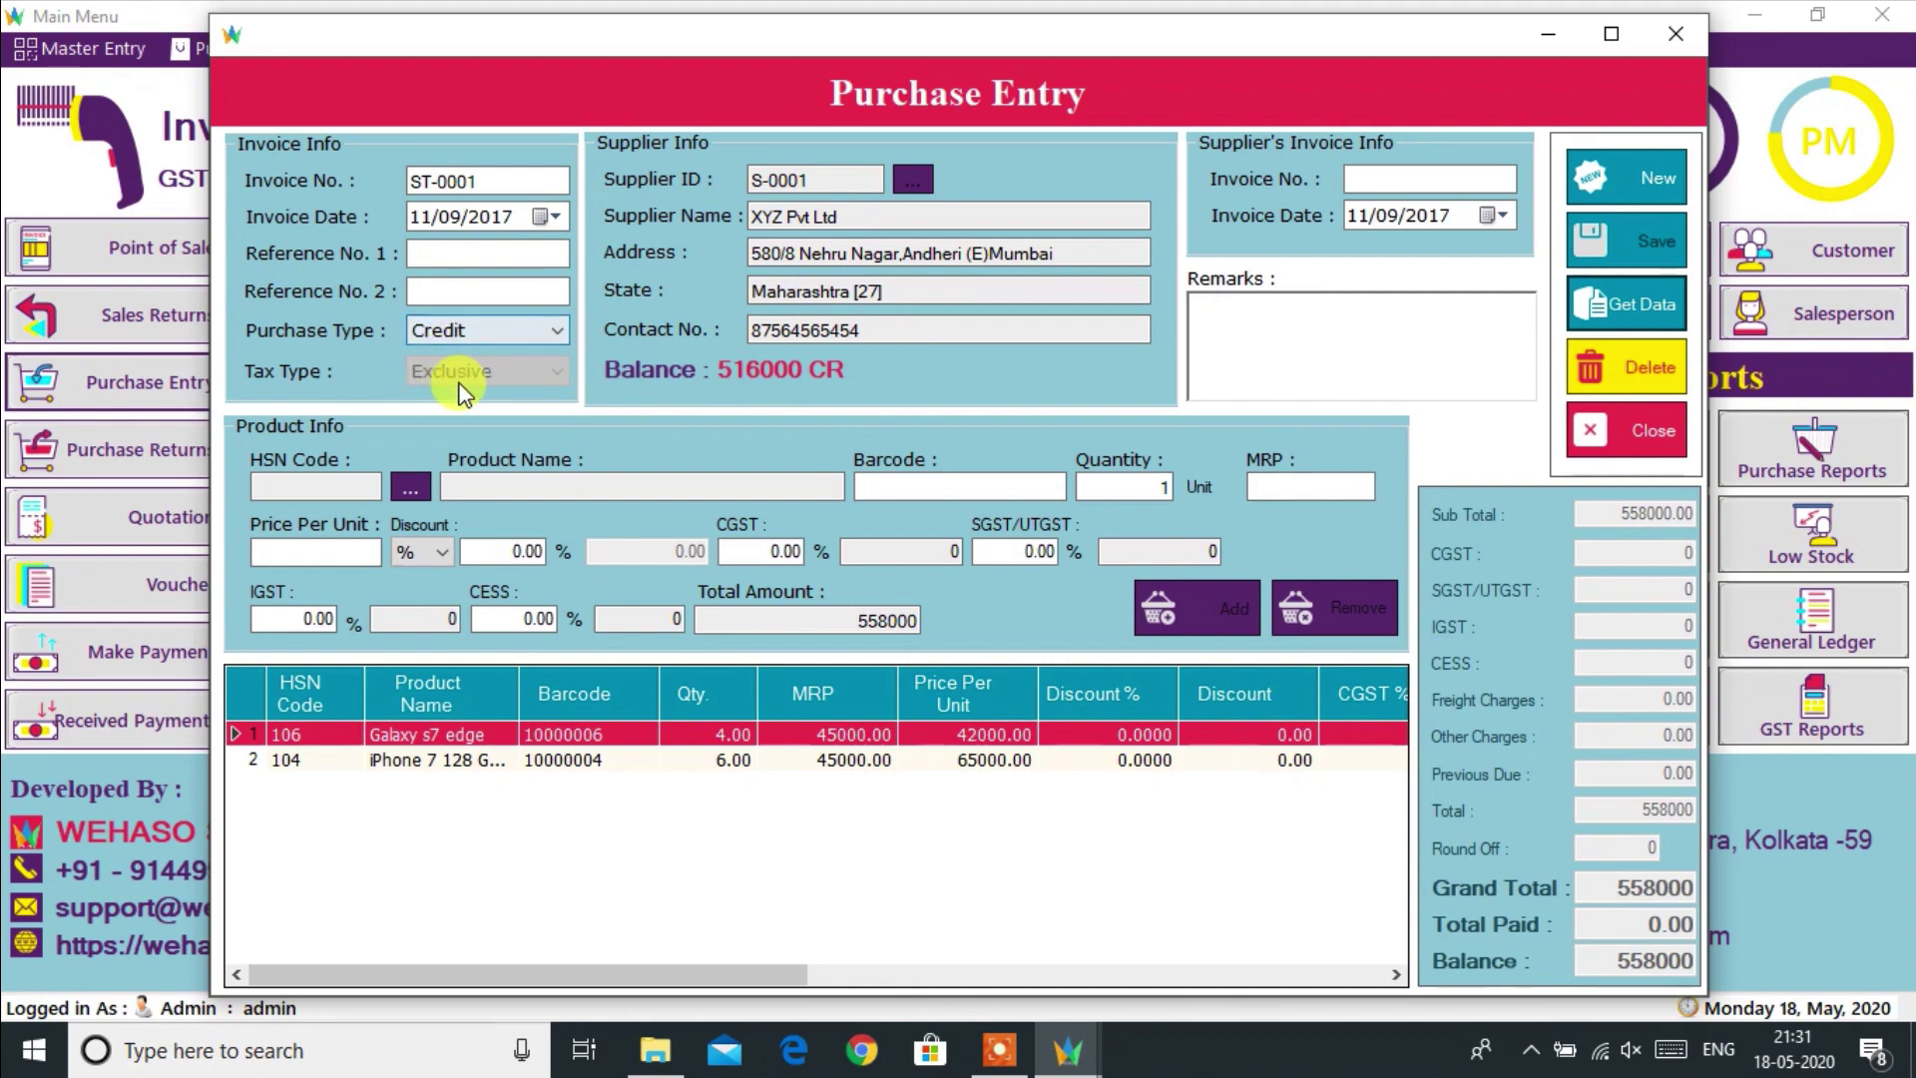
pyautogui.click(1594, 439)
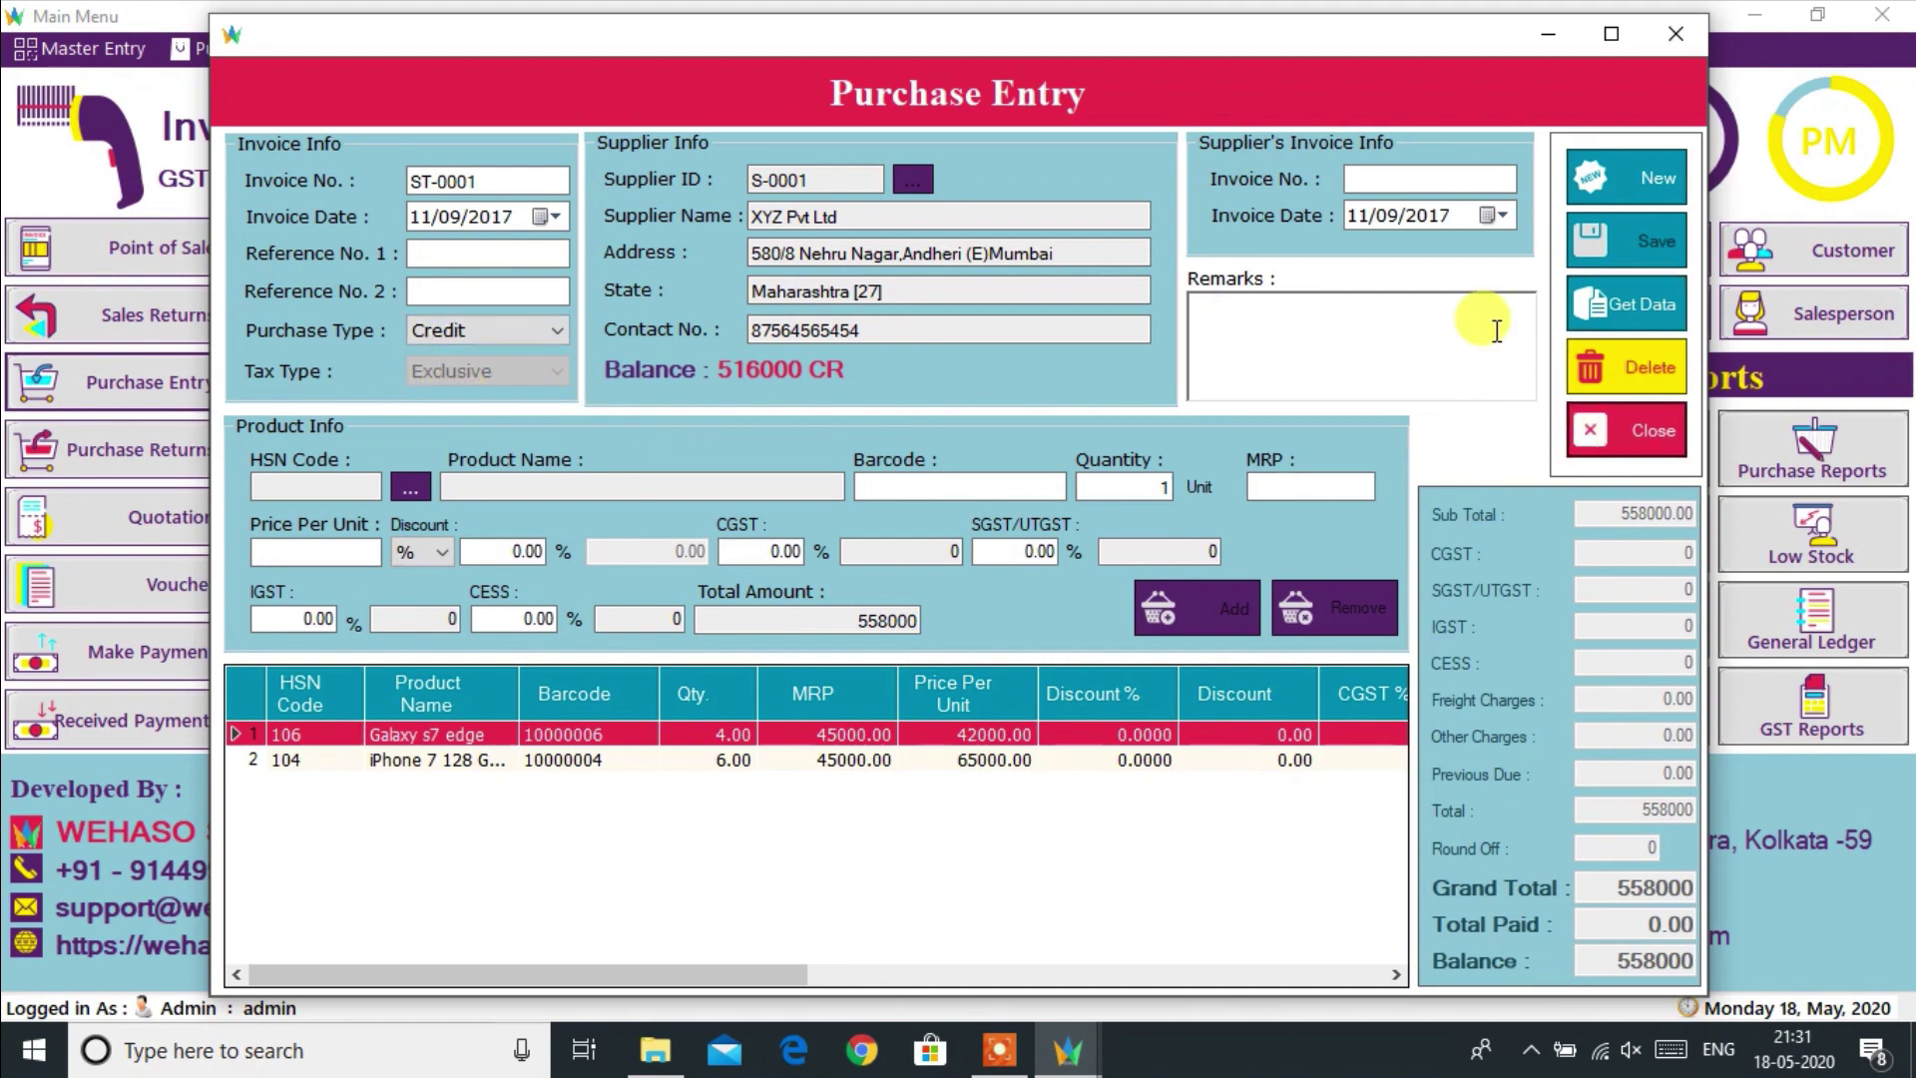
pyautogui.click(1676, 34)
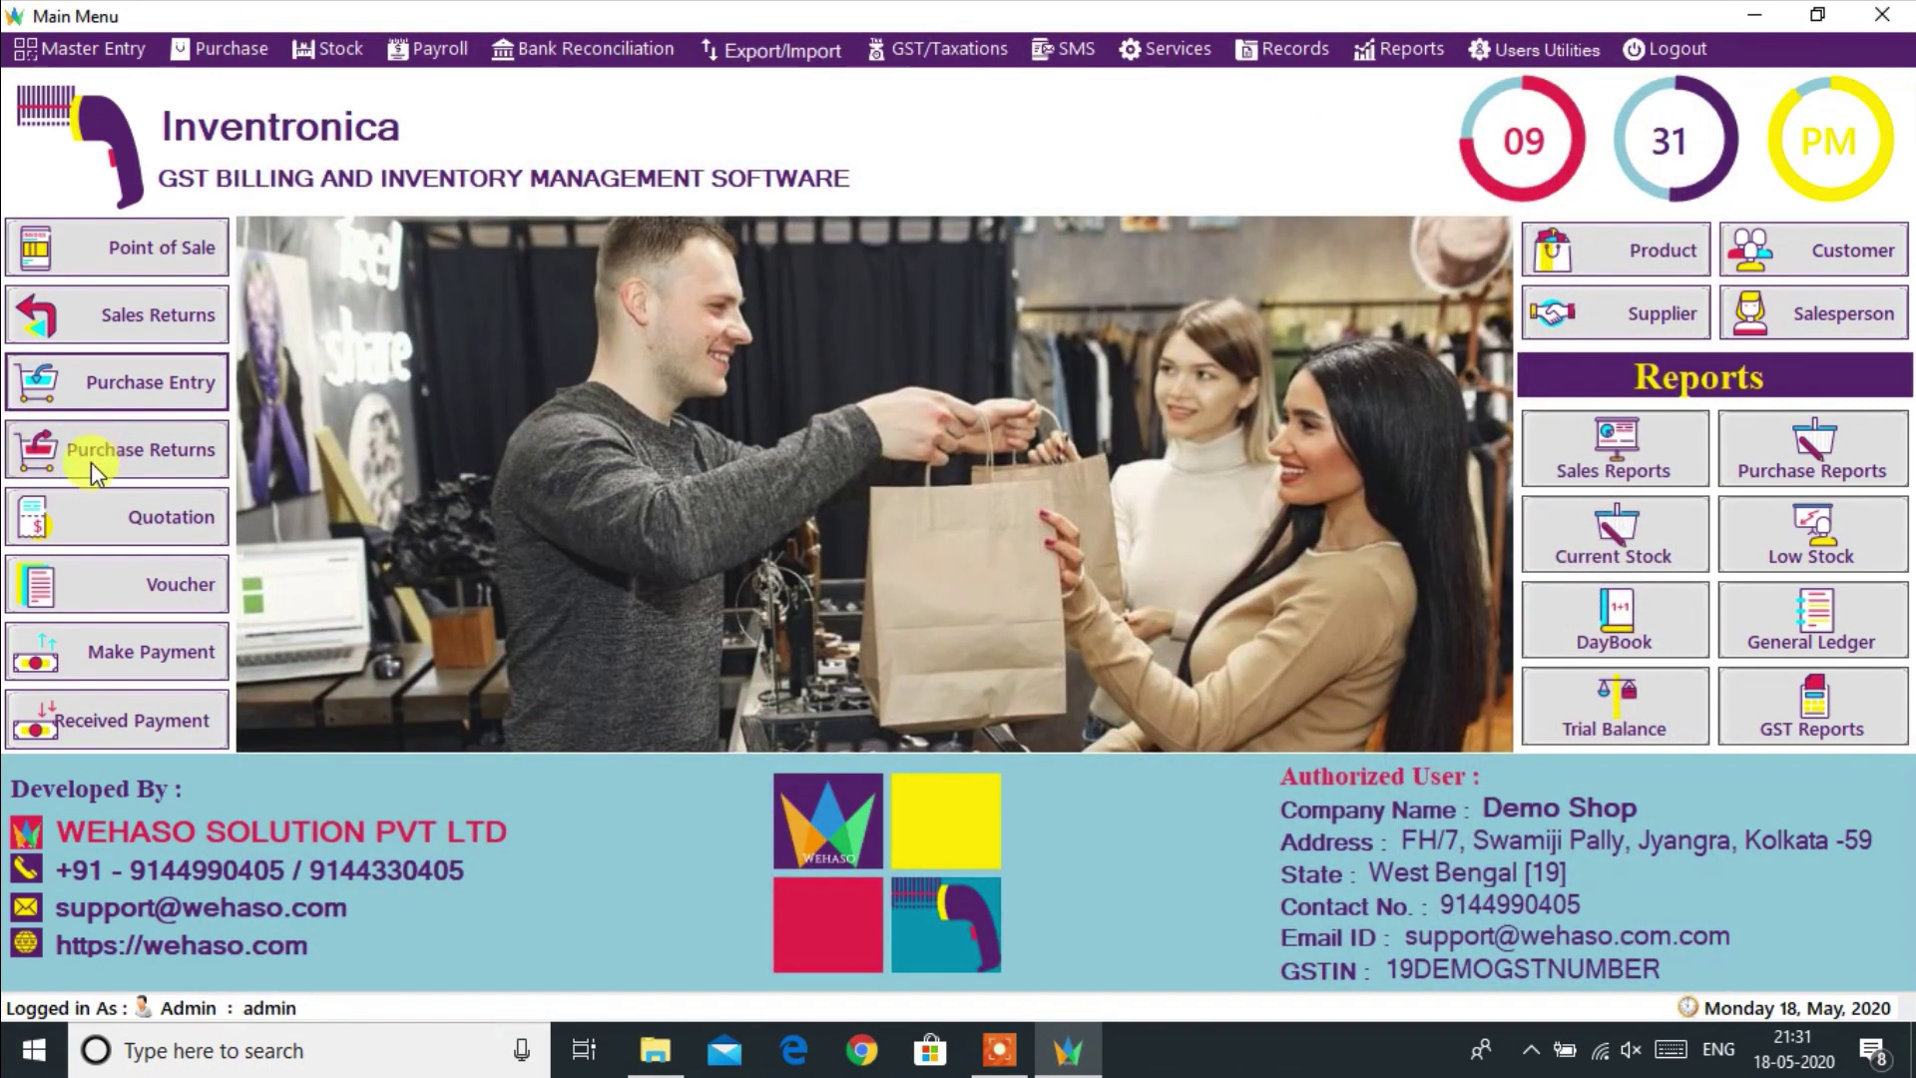
pyautogui.click(103, 518)
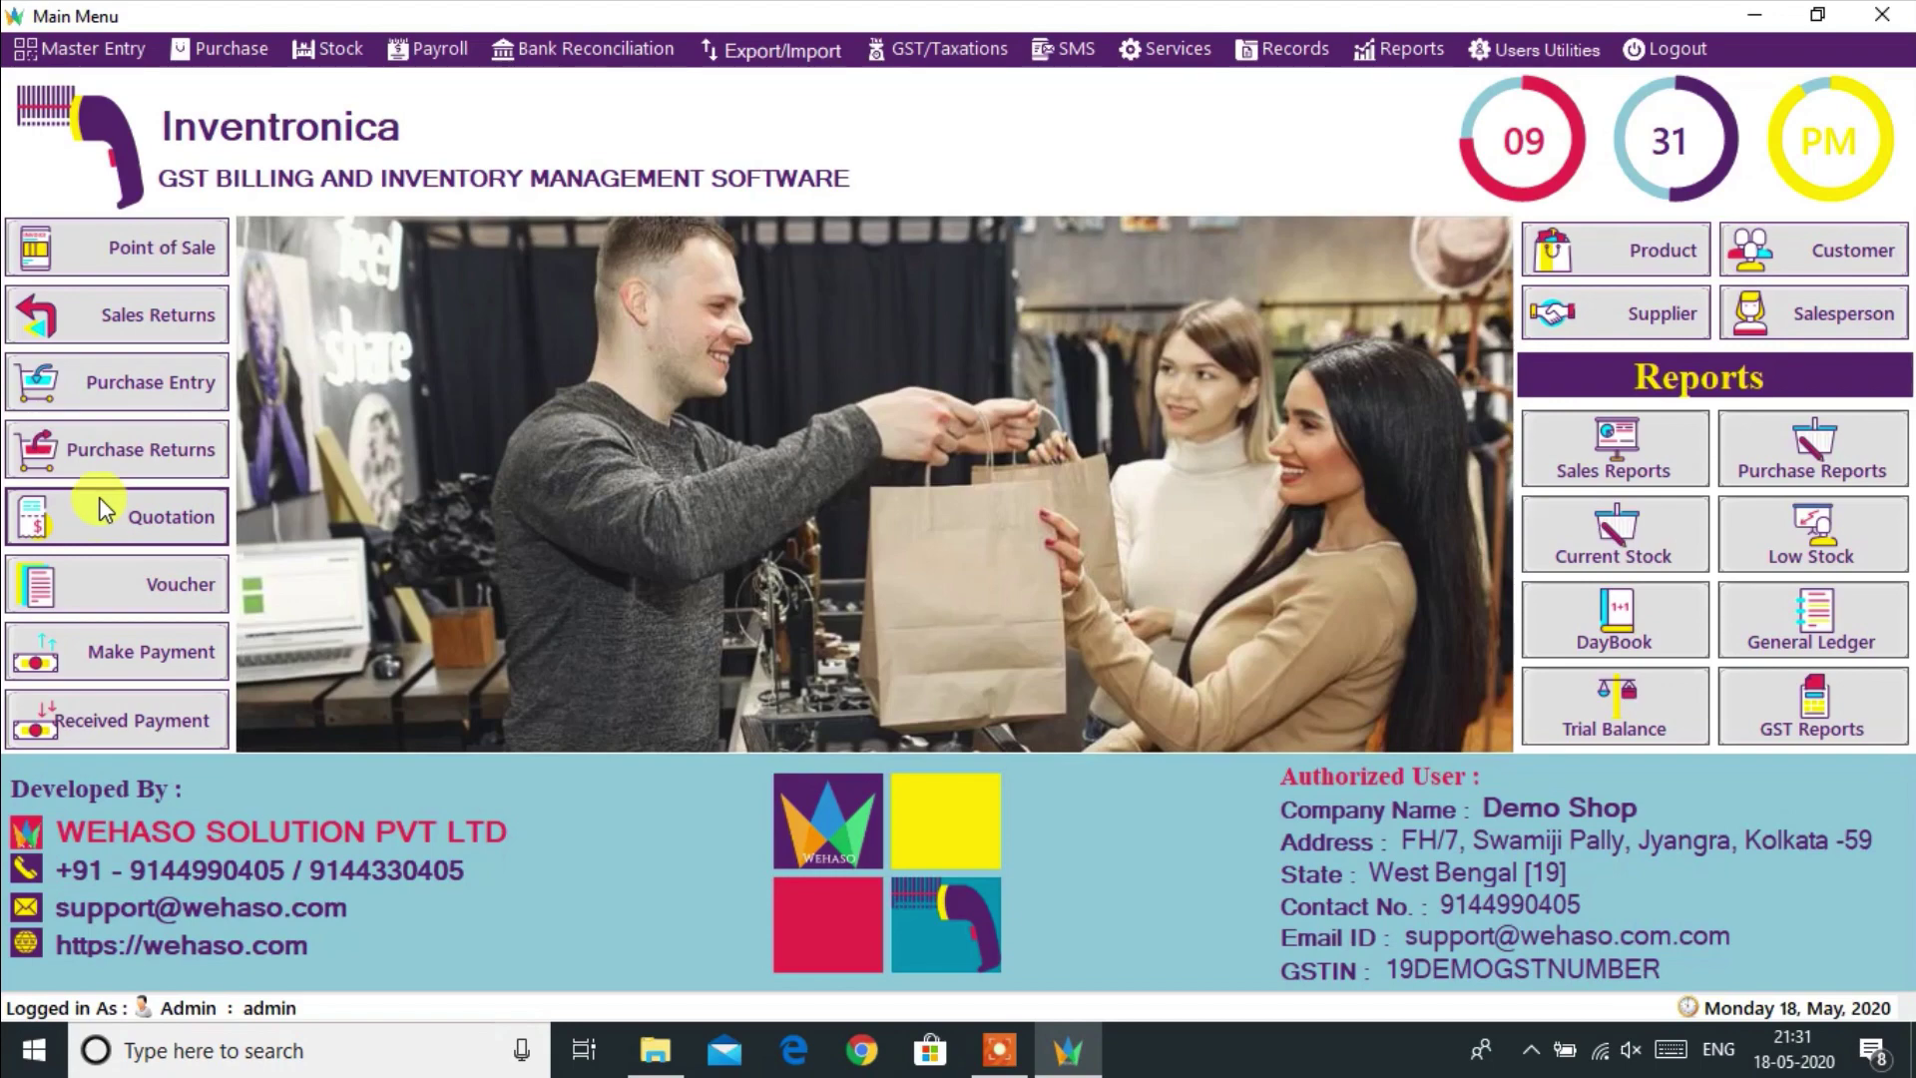
# Step: Fill quotation Q-0005 with customer C-0002 and one iPhone 7 32 GB (Jet Black) in the cart
pyautogui.click(1185, 167)
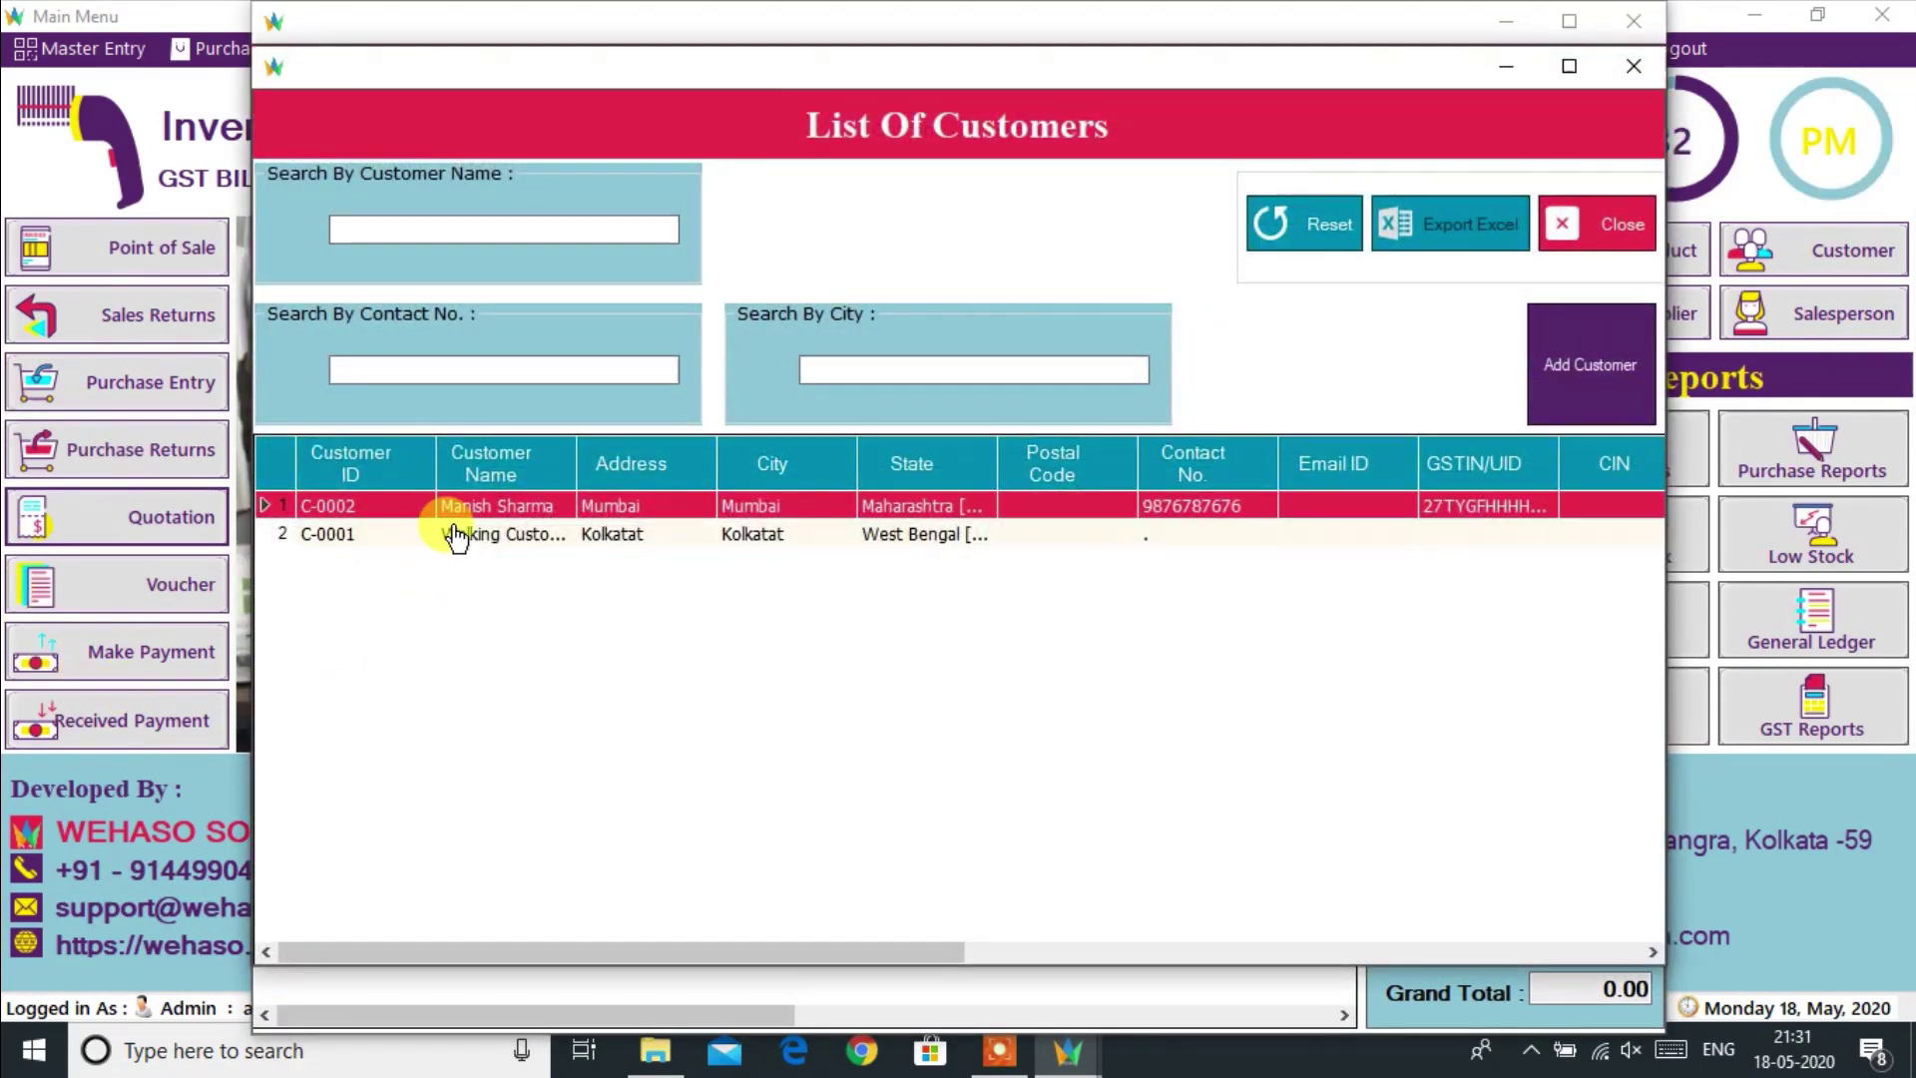
pyautogui.doubleClick(461, 509)
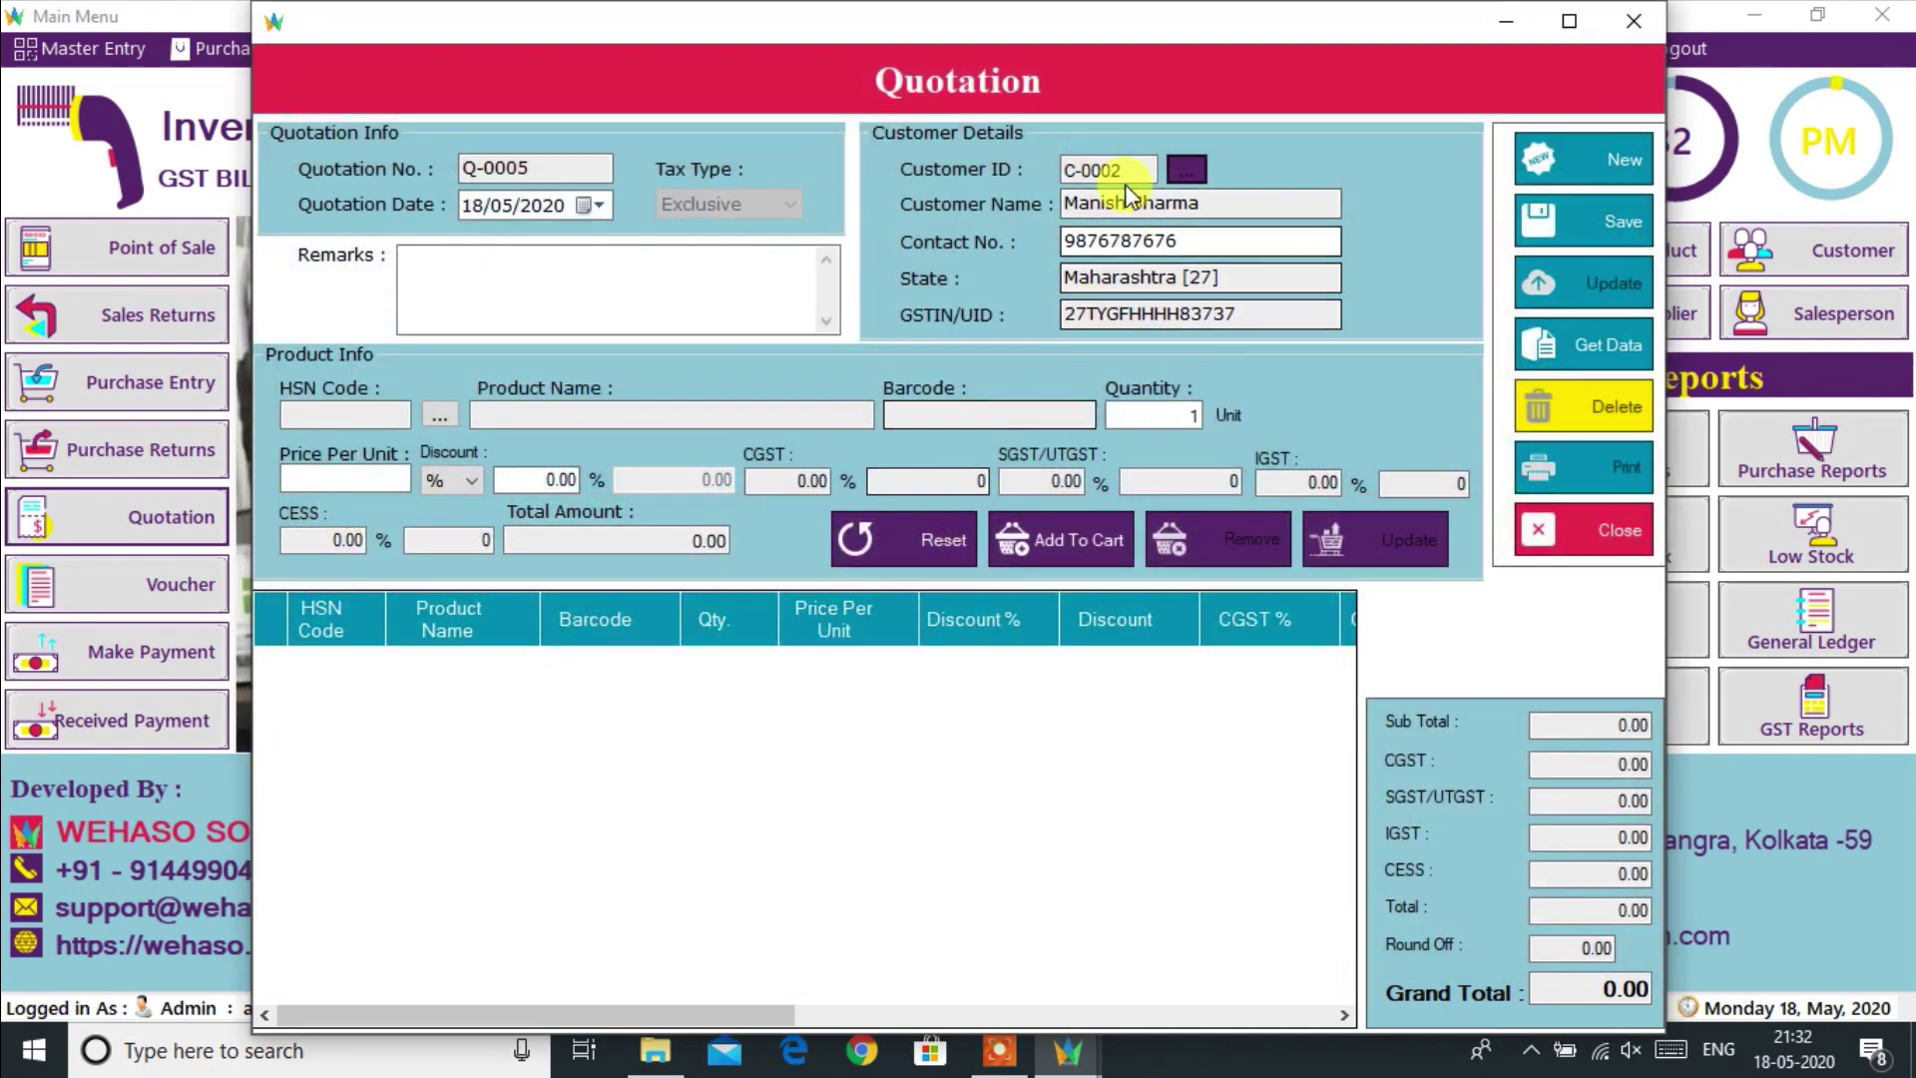
pyautogui.click(436, 417)
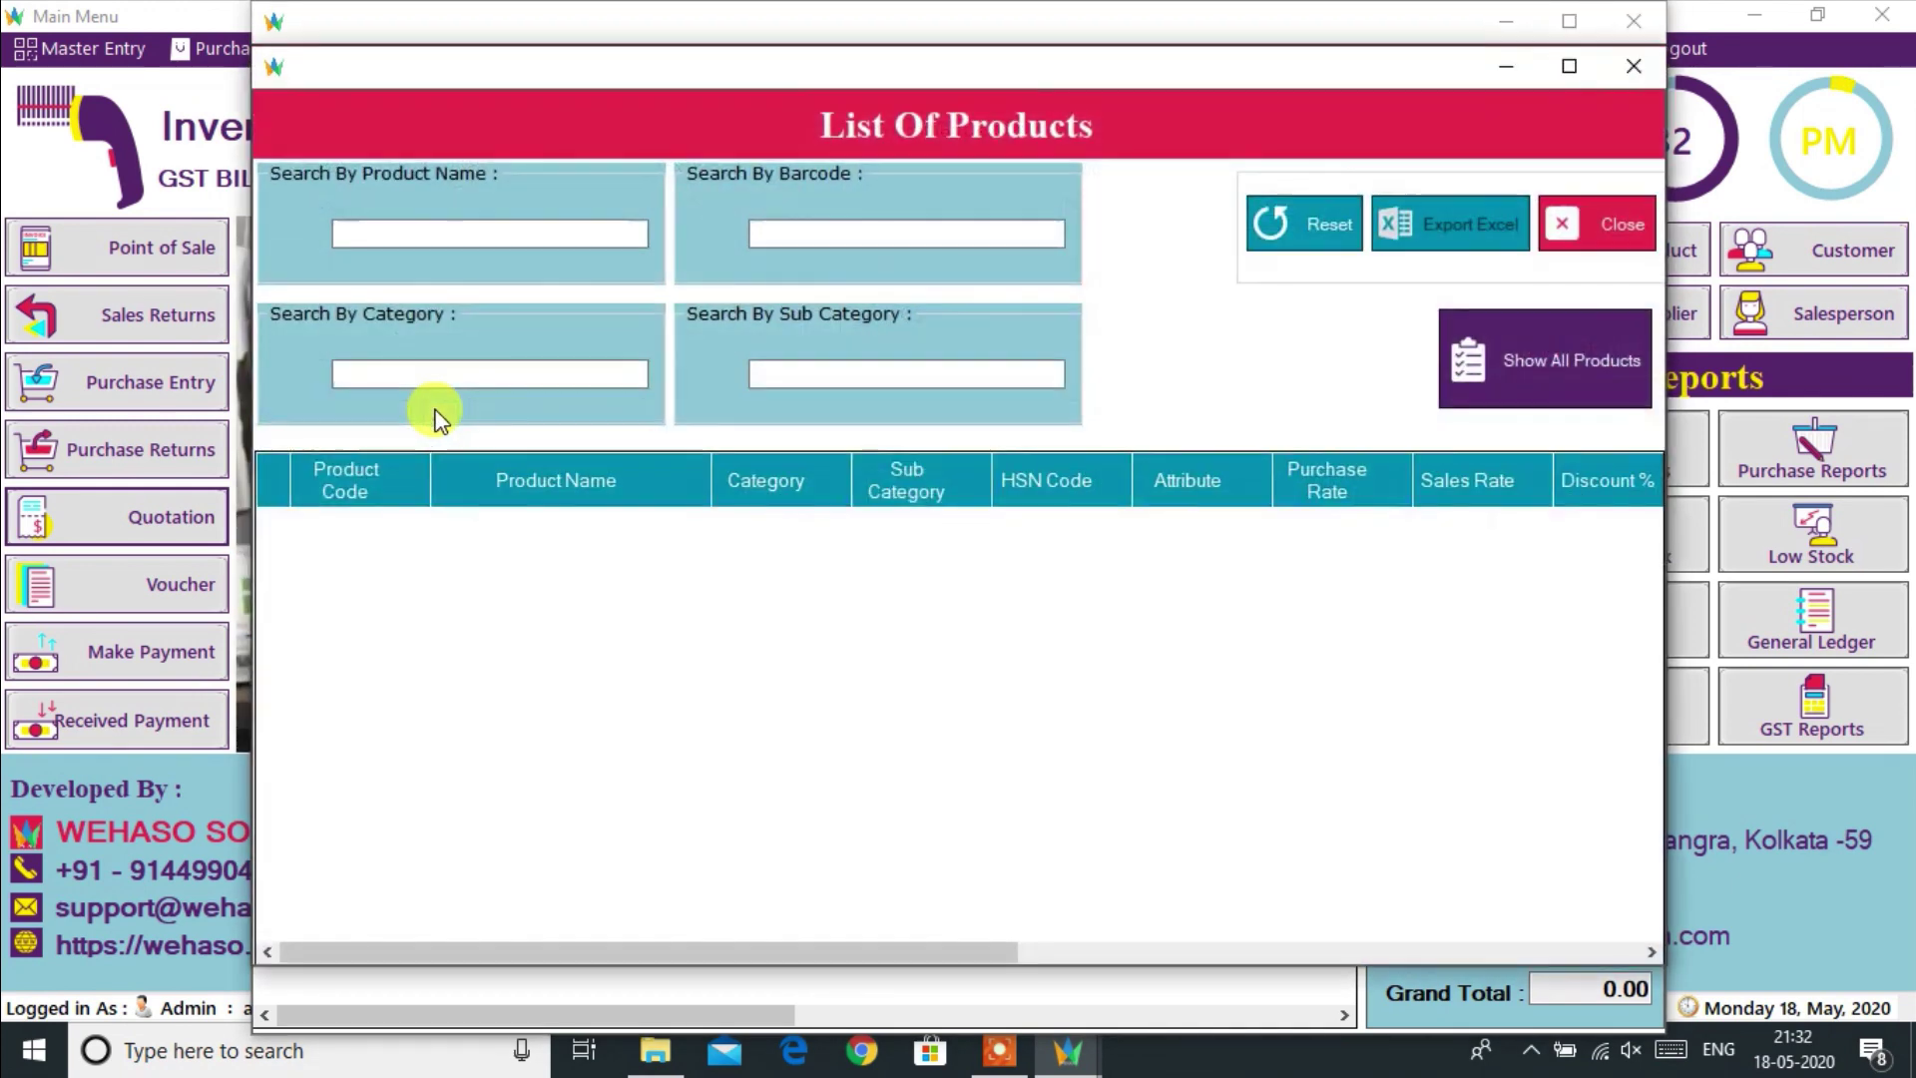
pyautogui.click(1531, 363)
pyautogui.click(1083, 626)
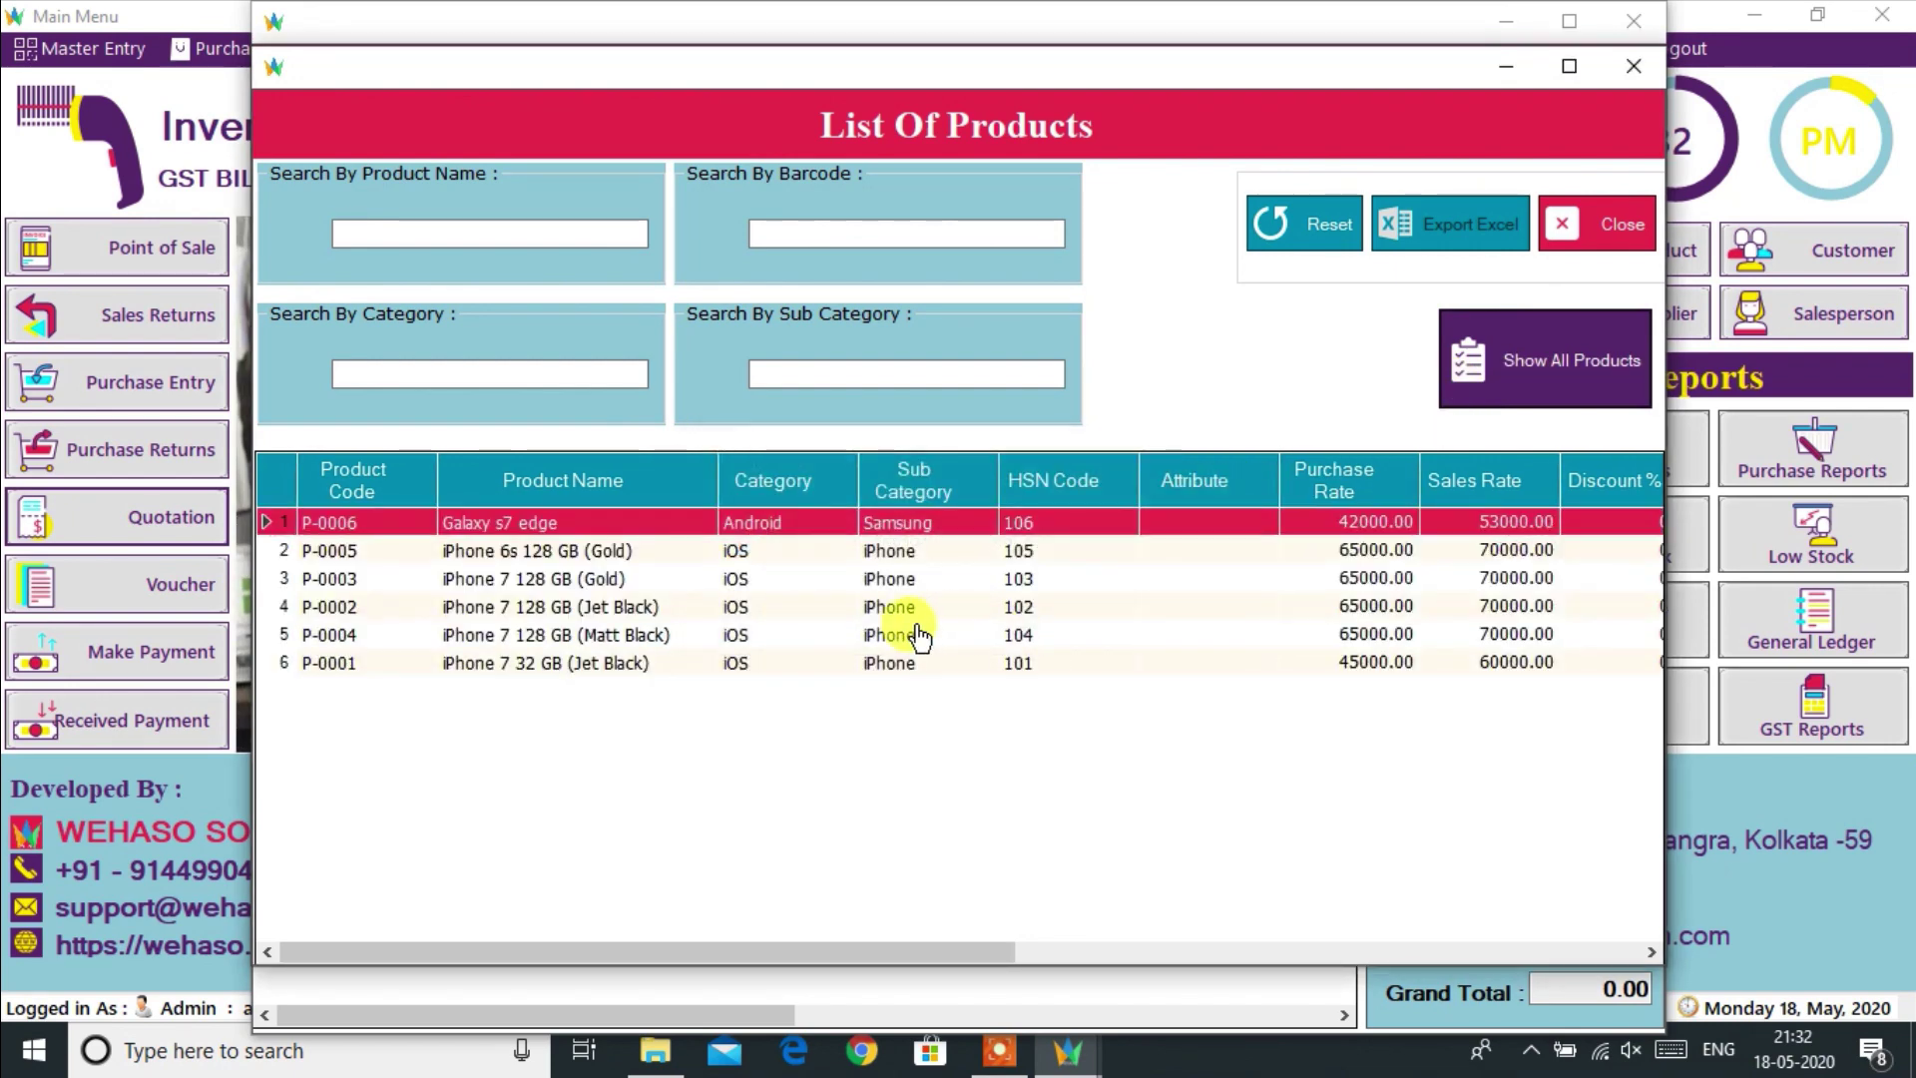
pyautogui.click(902, 669)
pyautogui.doubleClick(904, 671)
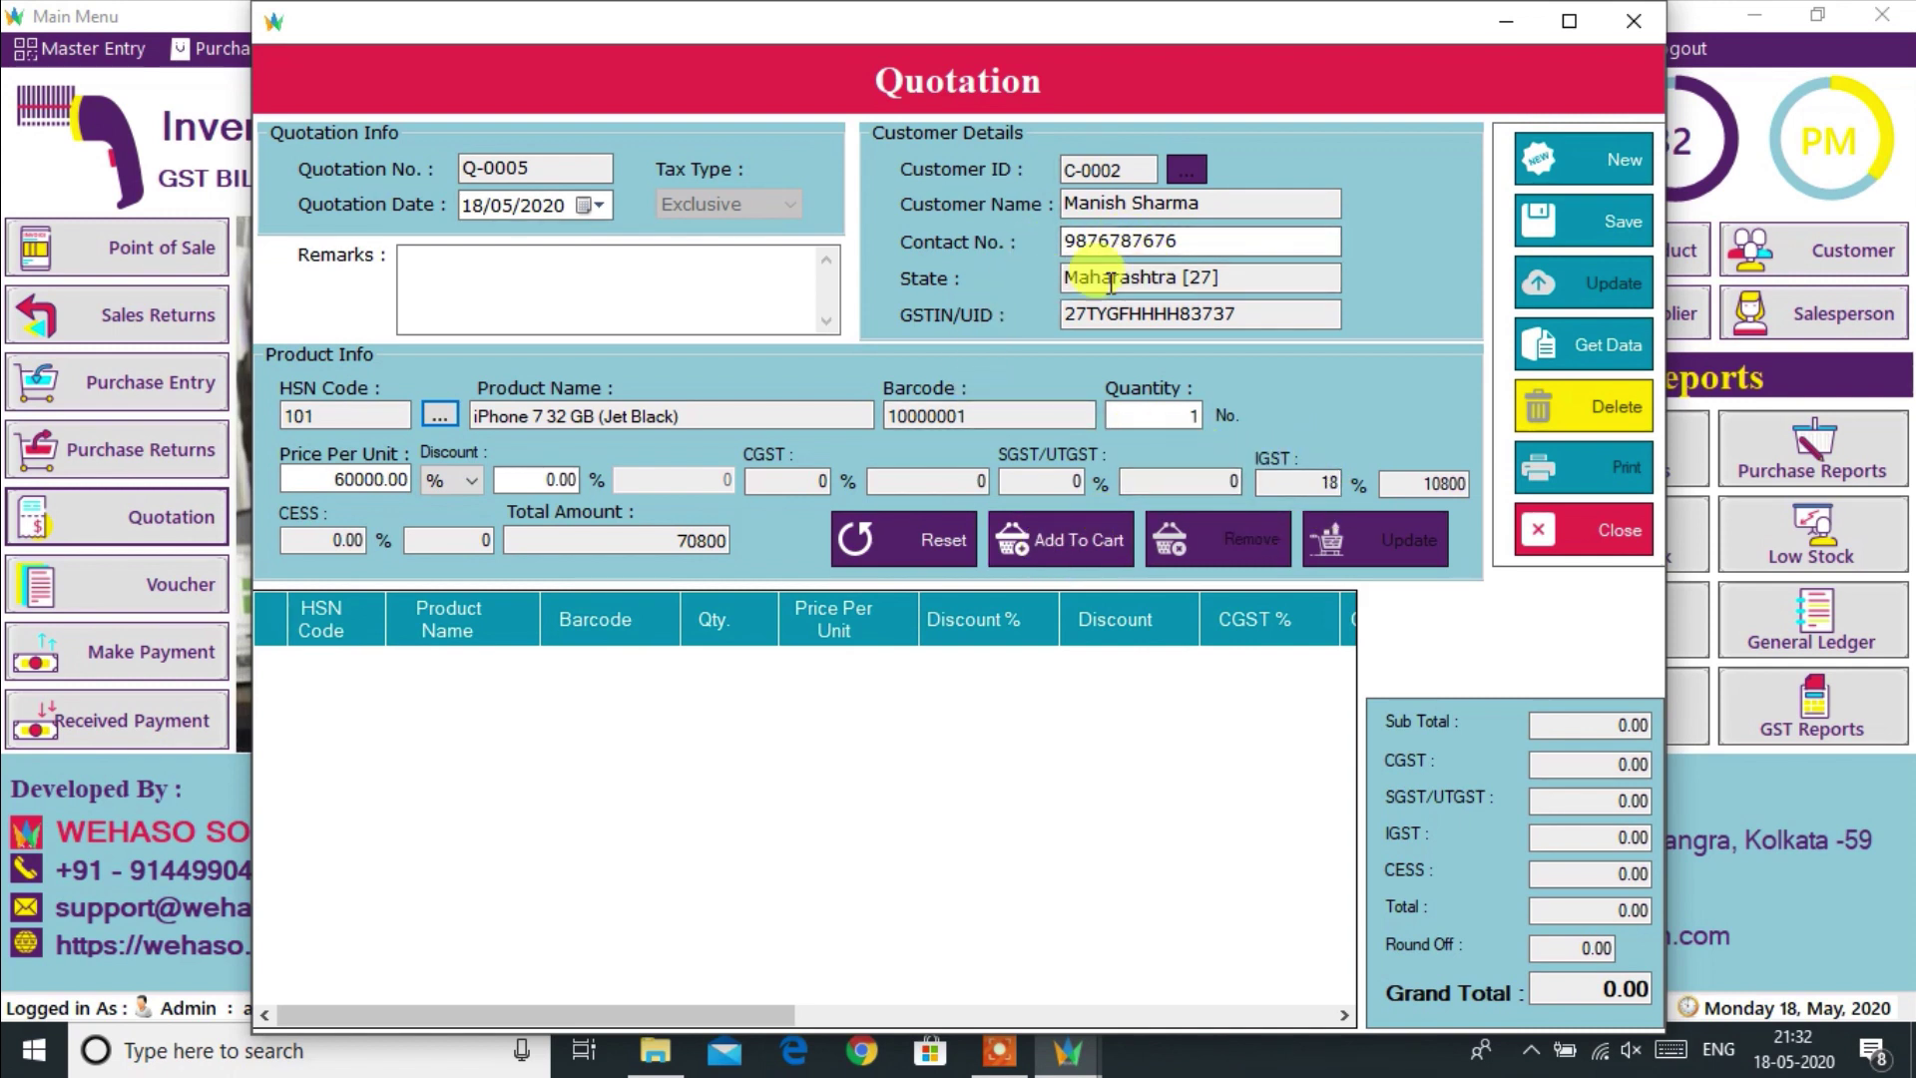
pyautogui.click(1028, 554)
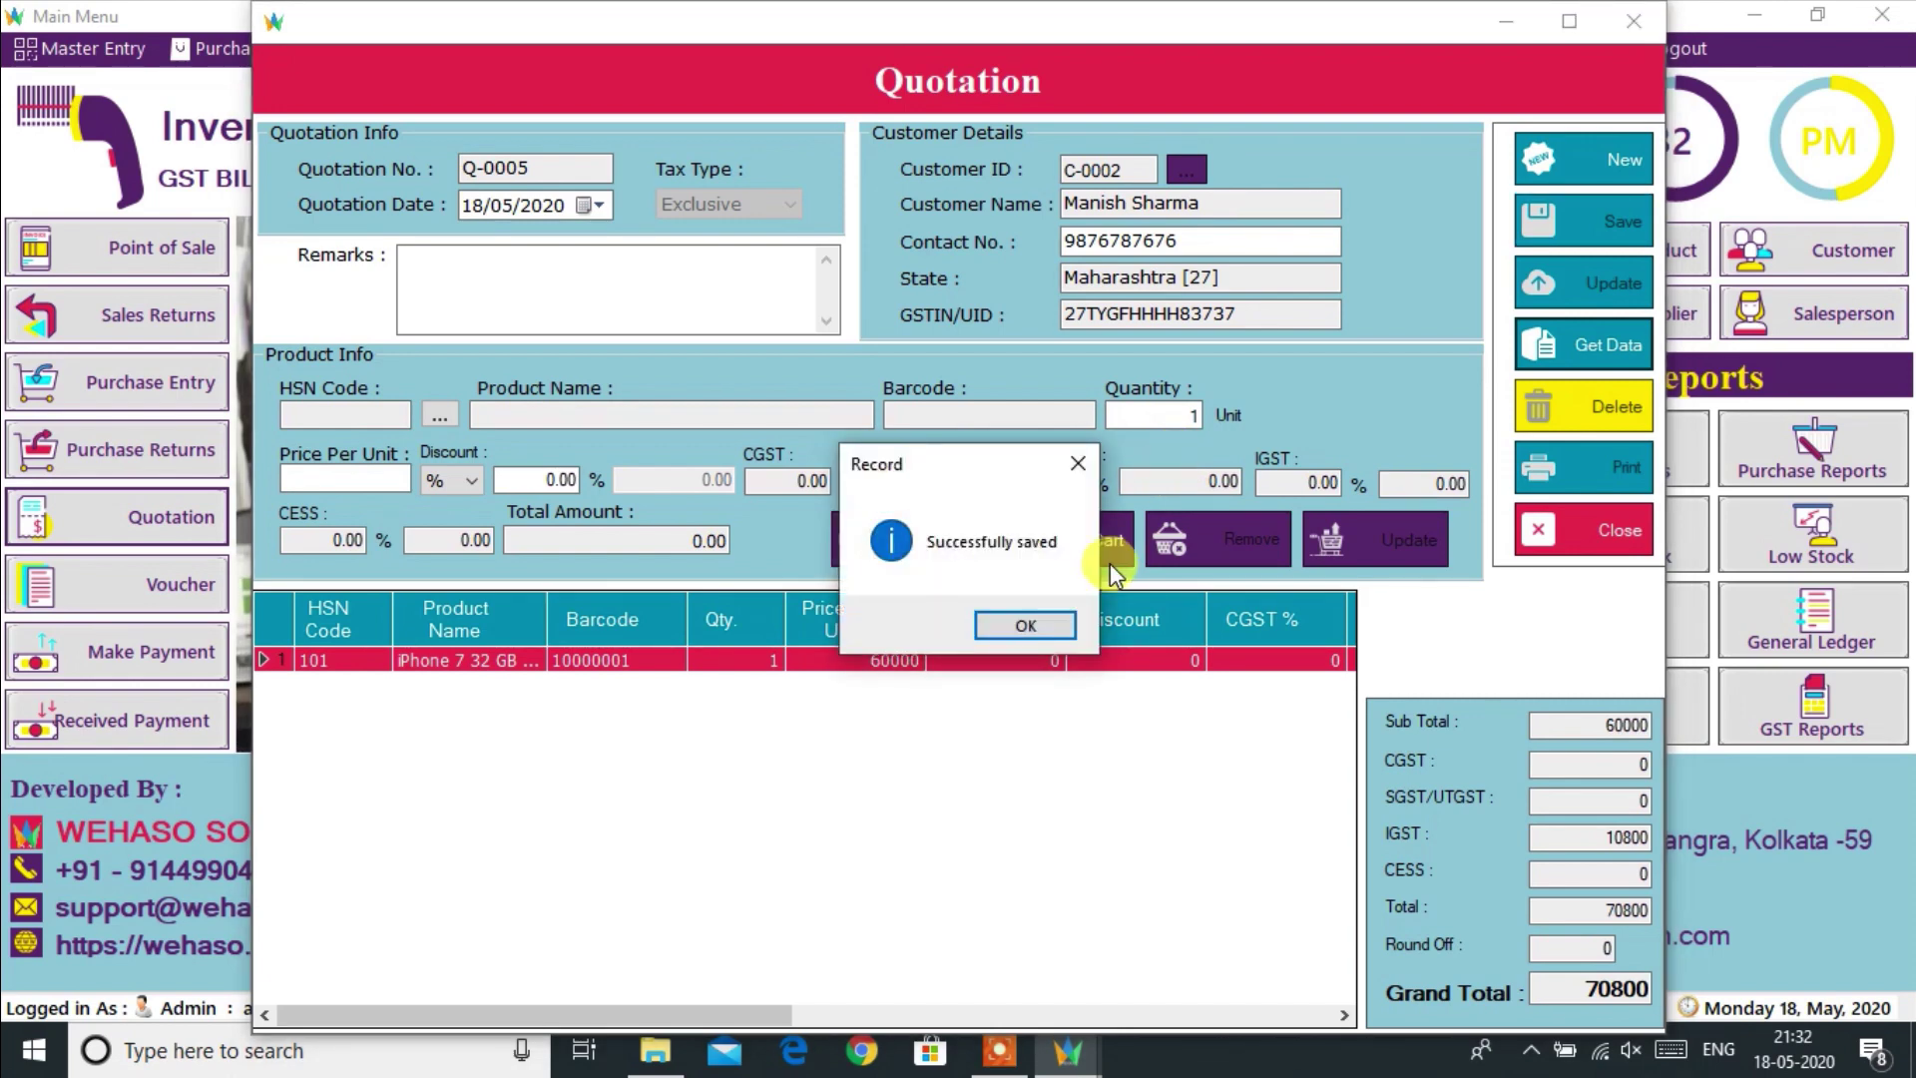
# Step: Acknowledge the save, scroll through the Q-0005 report totalling 70,800.00, and close it
pyautogui.click(1033, 626)
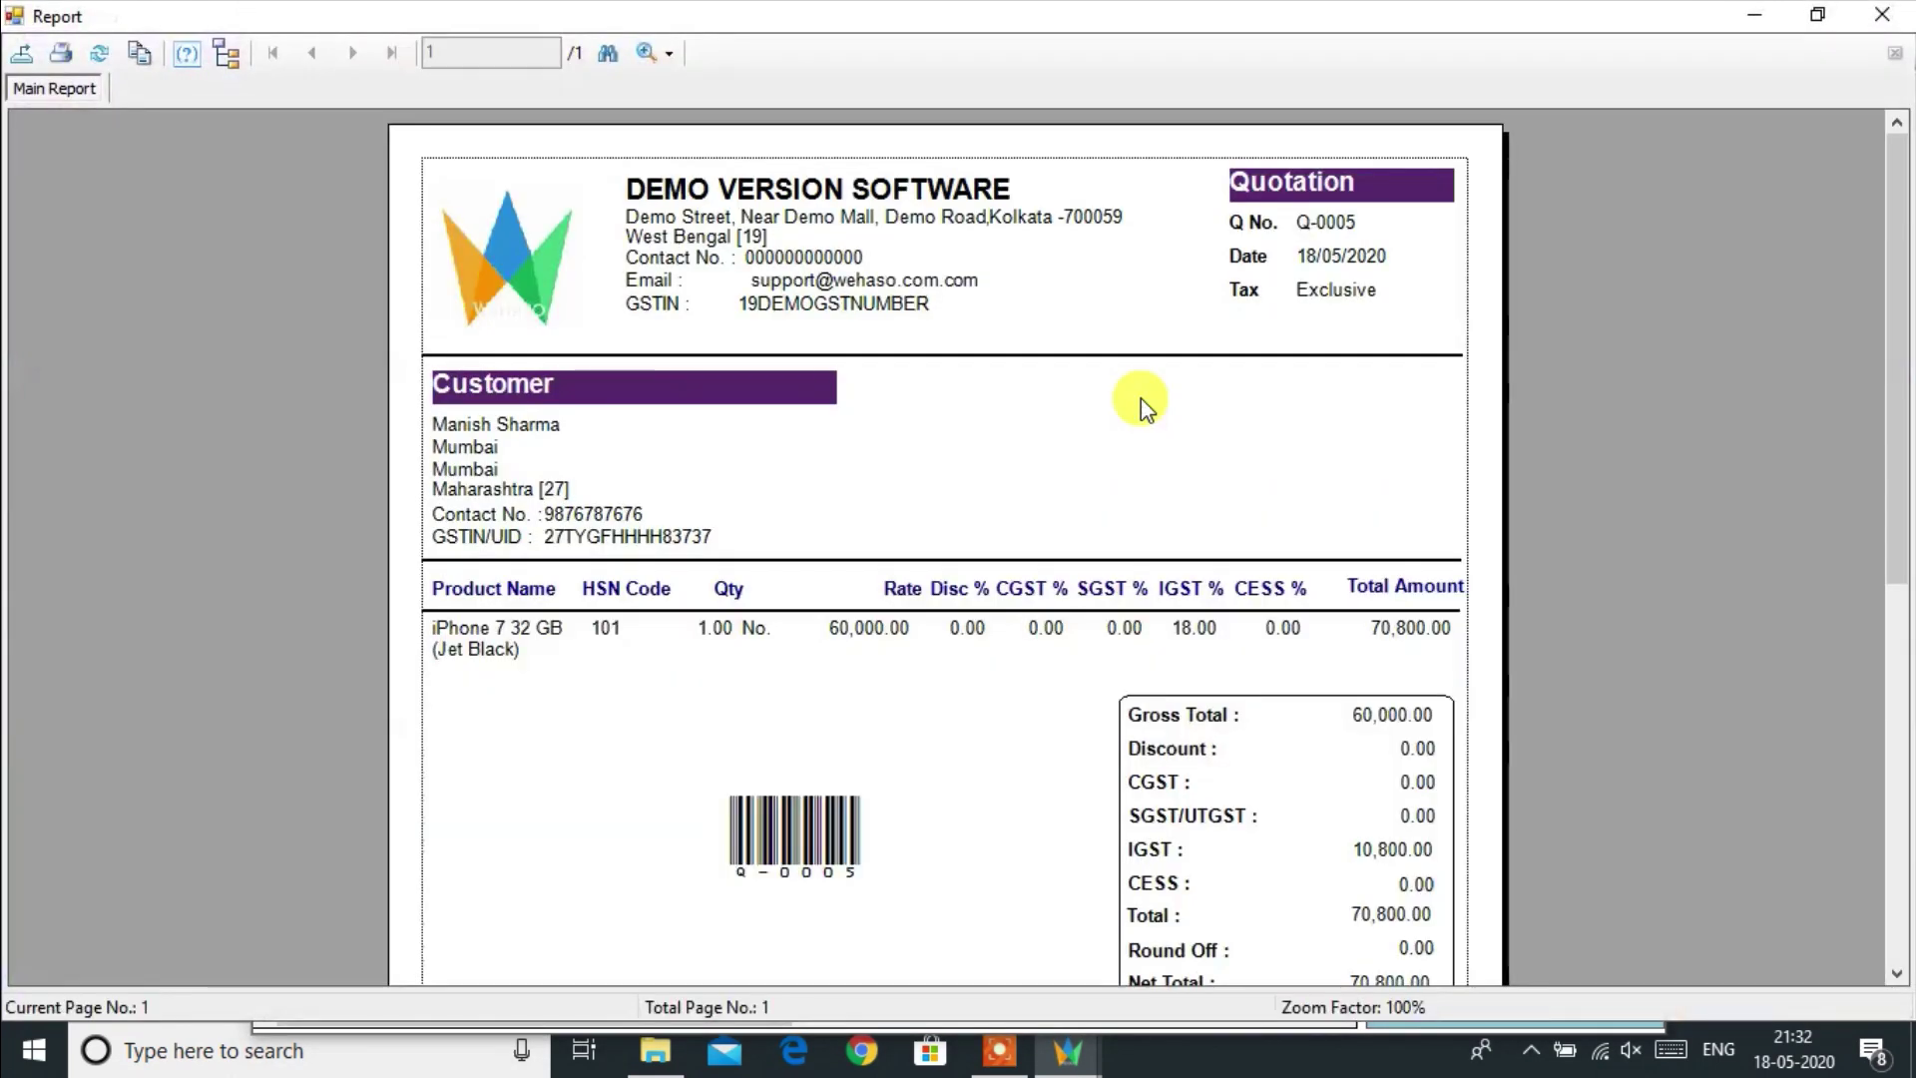
pyautogui.scroll(-2, 1141, 398)
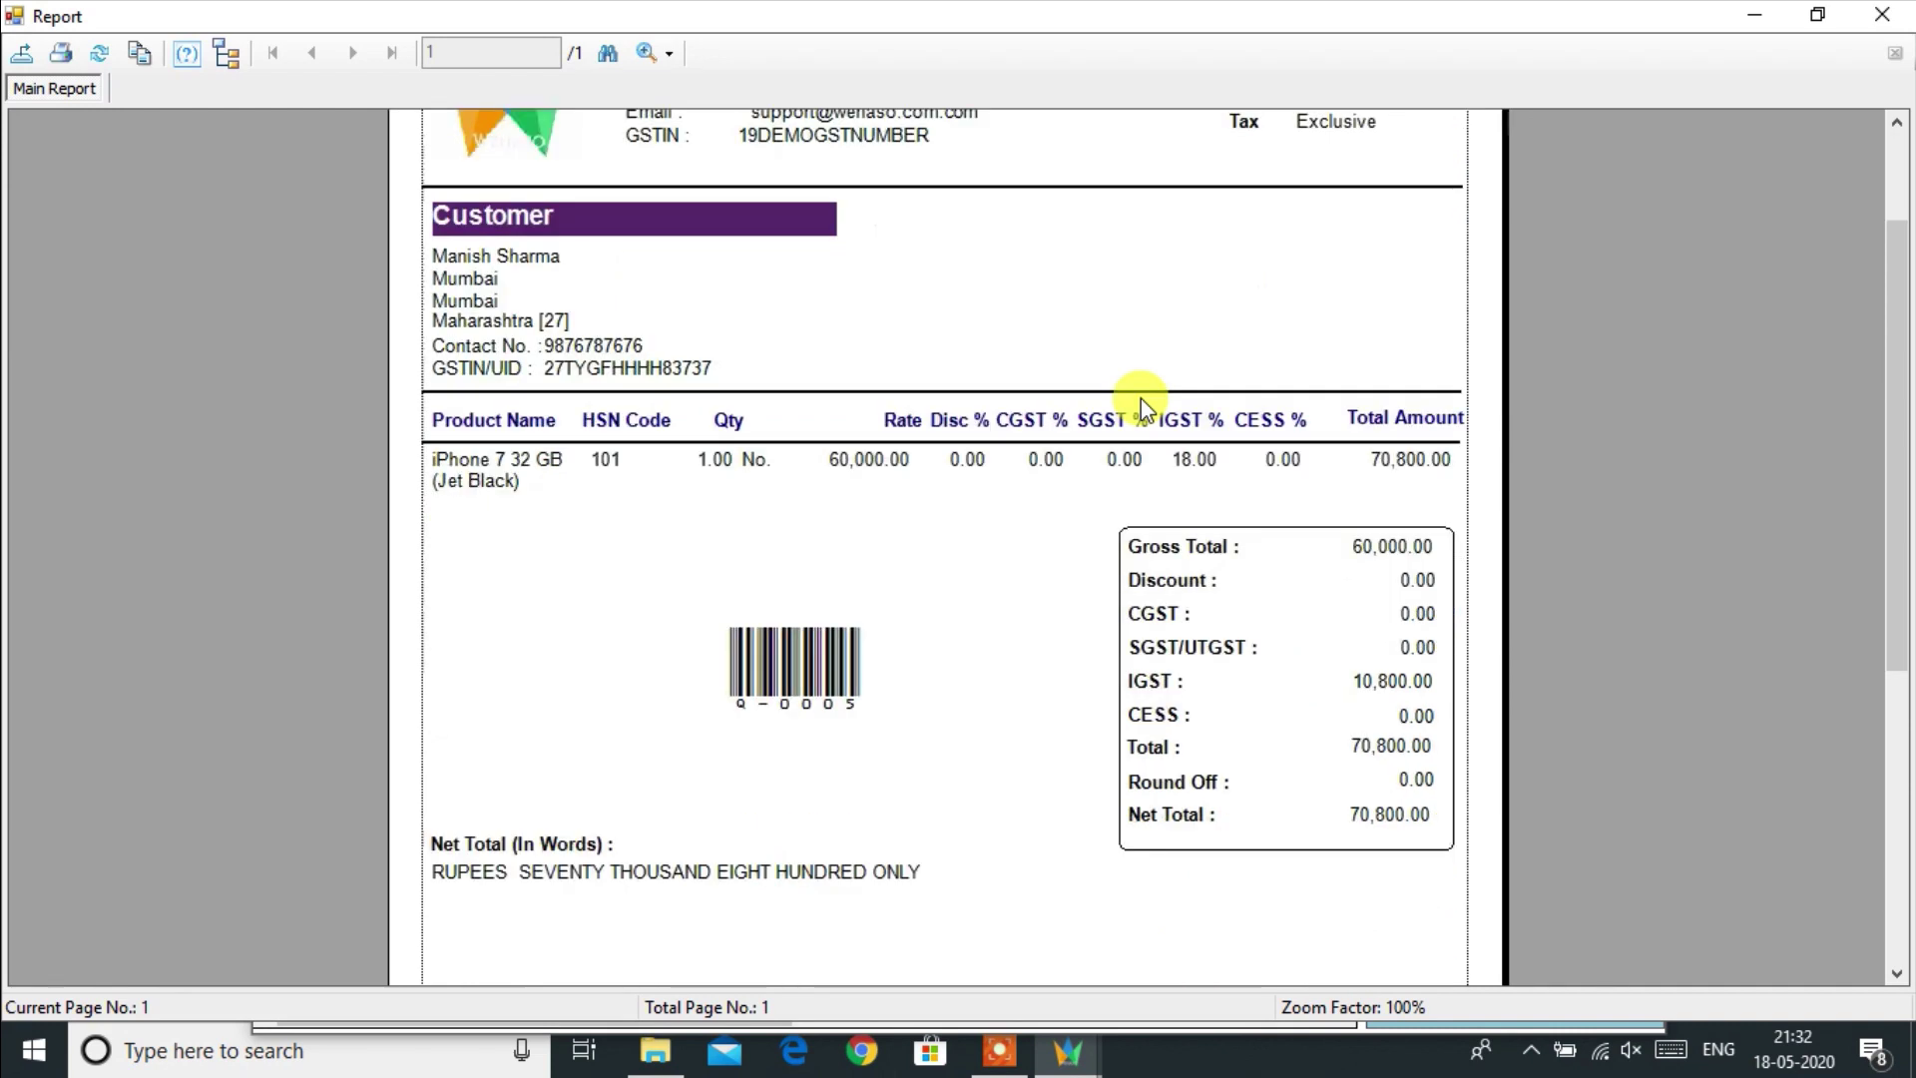
pyautogui.scroll(2, 649, 599)
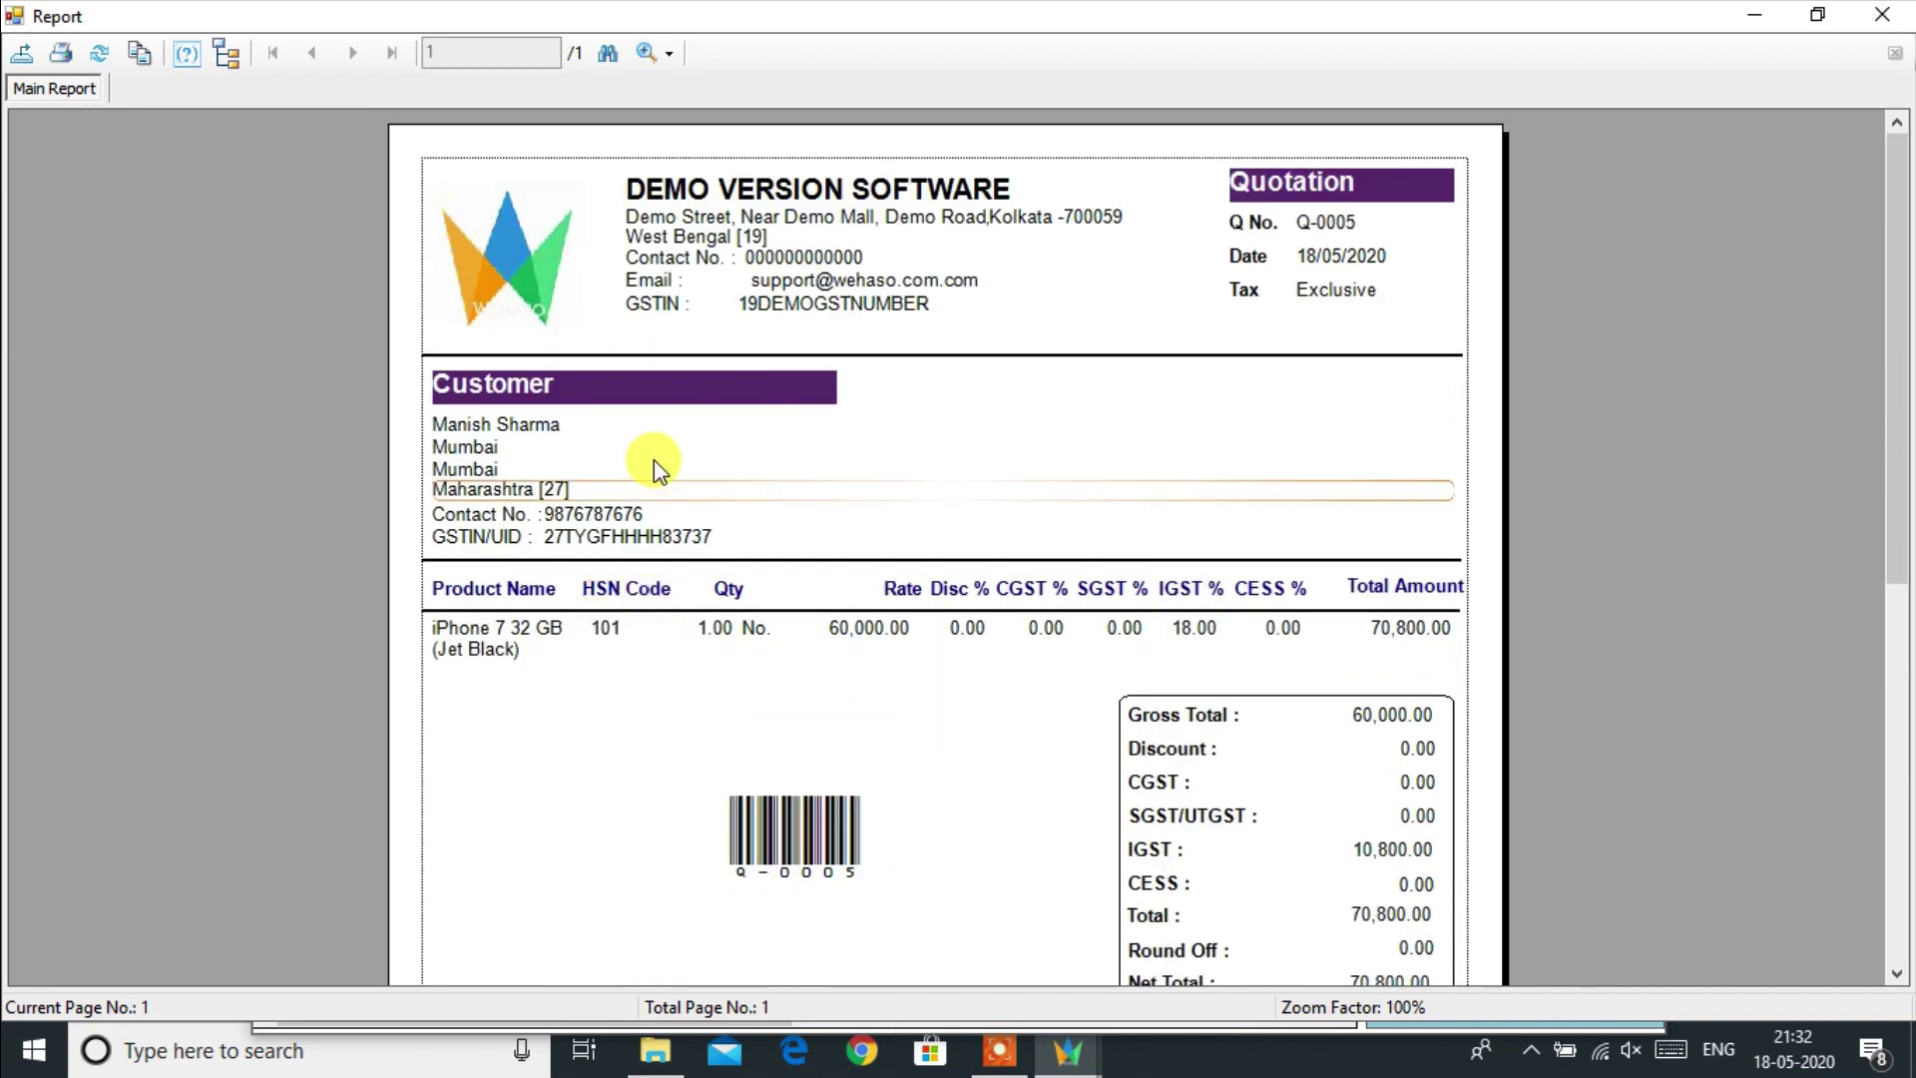
pyautogui.click(753, 452)
pyautogui.scroll(-2, 751, 451)
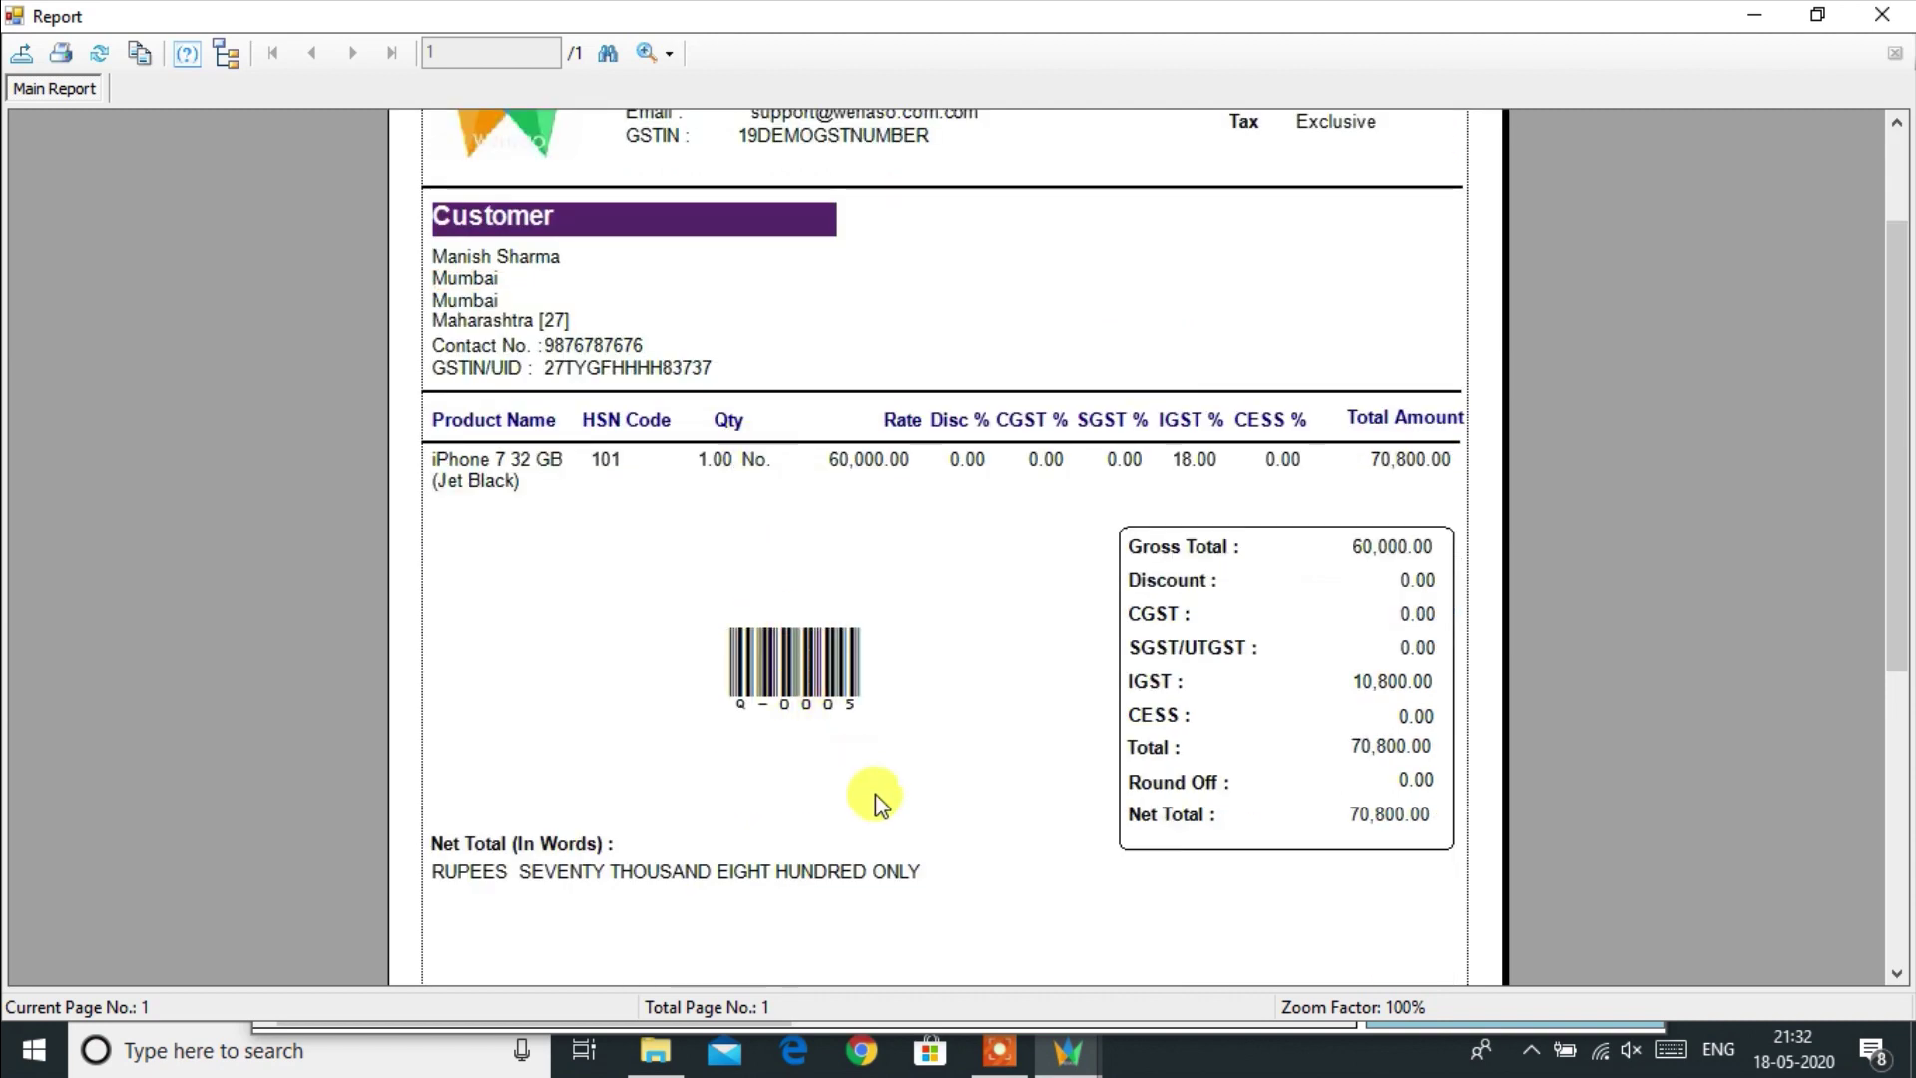
pyautogui.scroll(-6, 997, 848)
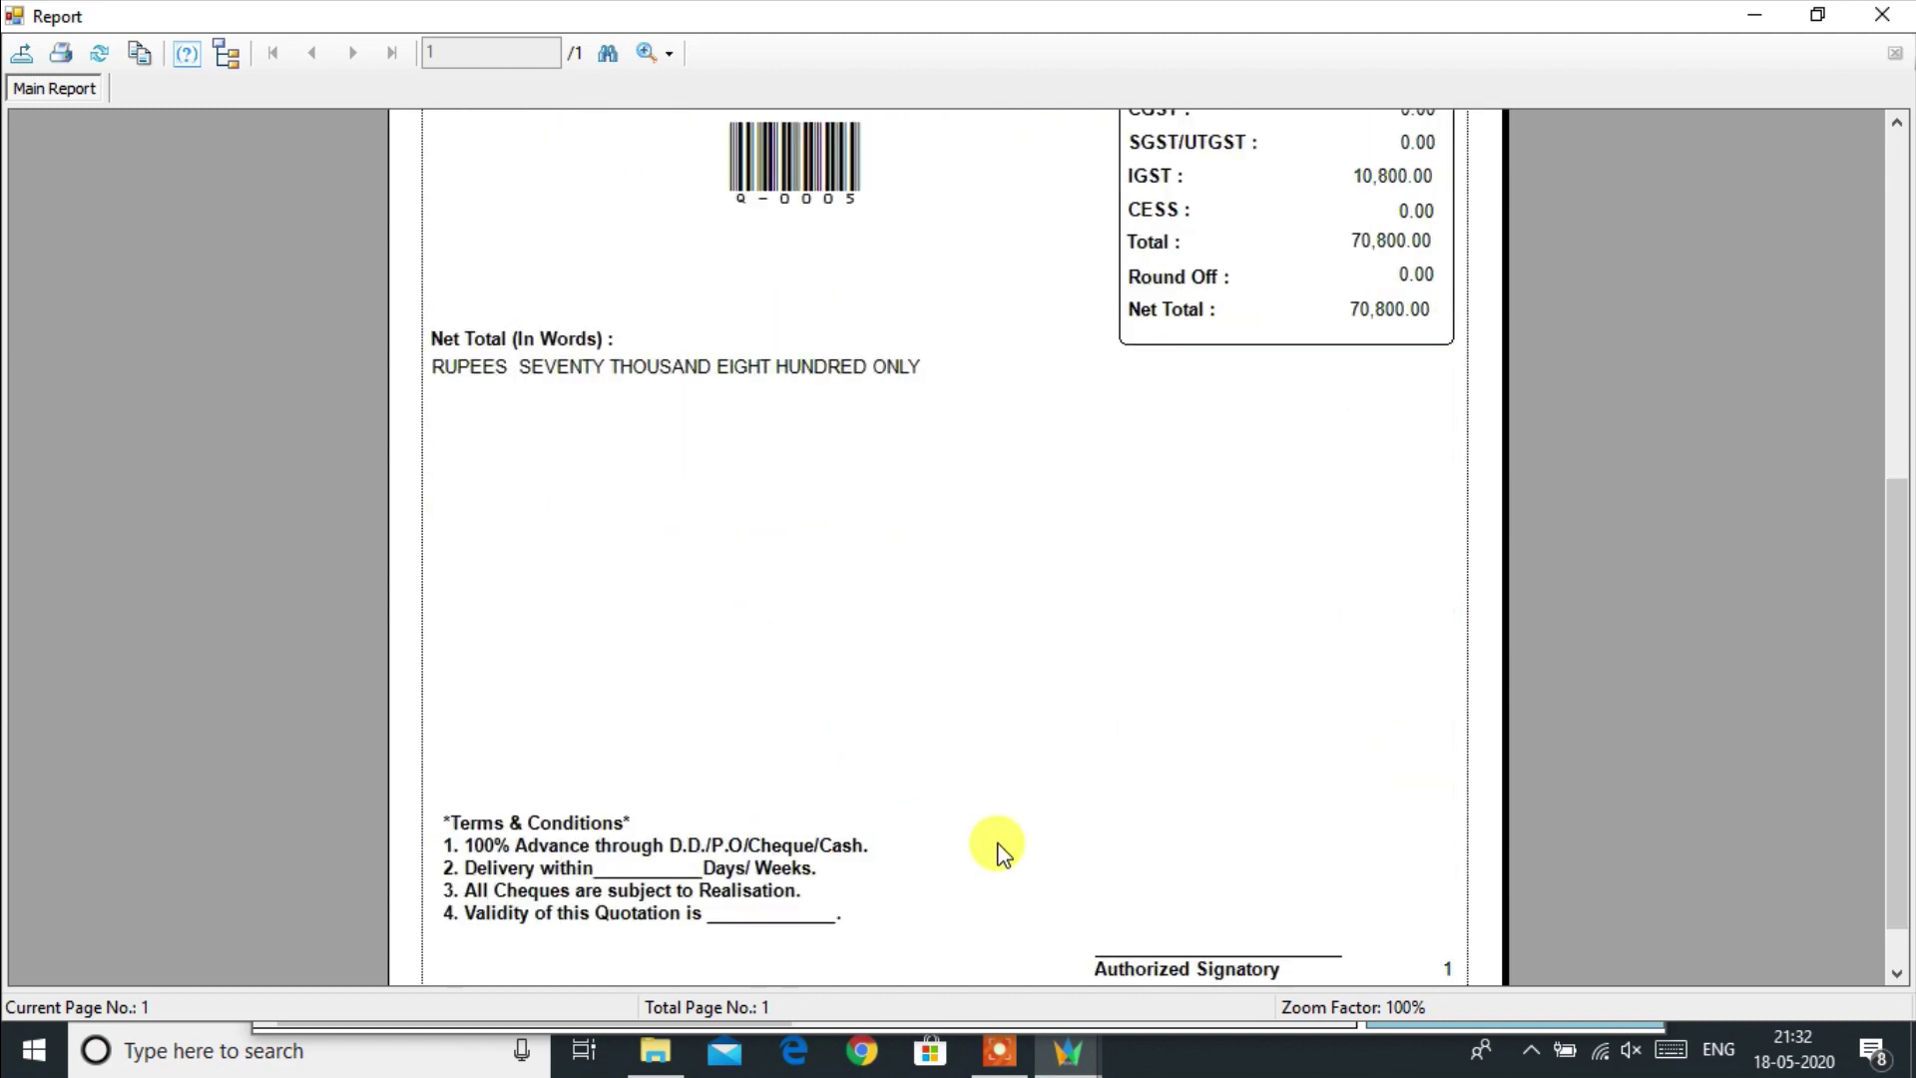
pyautogui.scroll(2, 1001, 853)
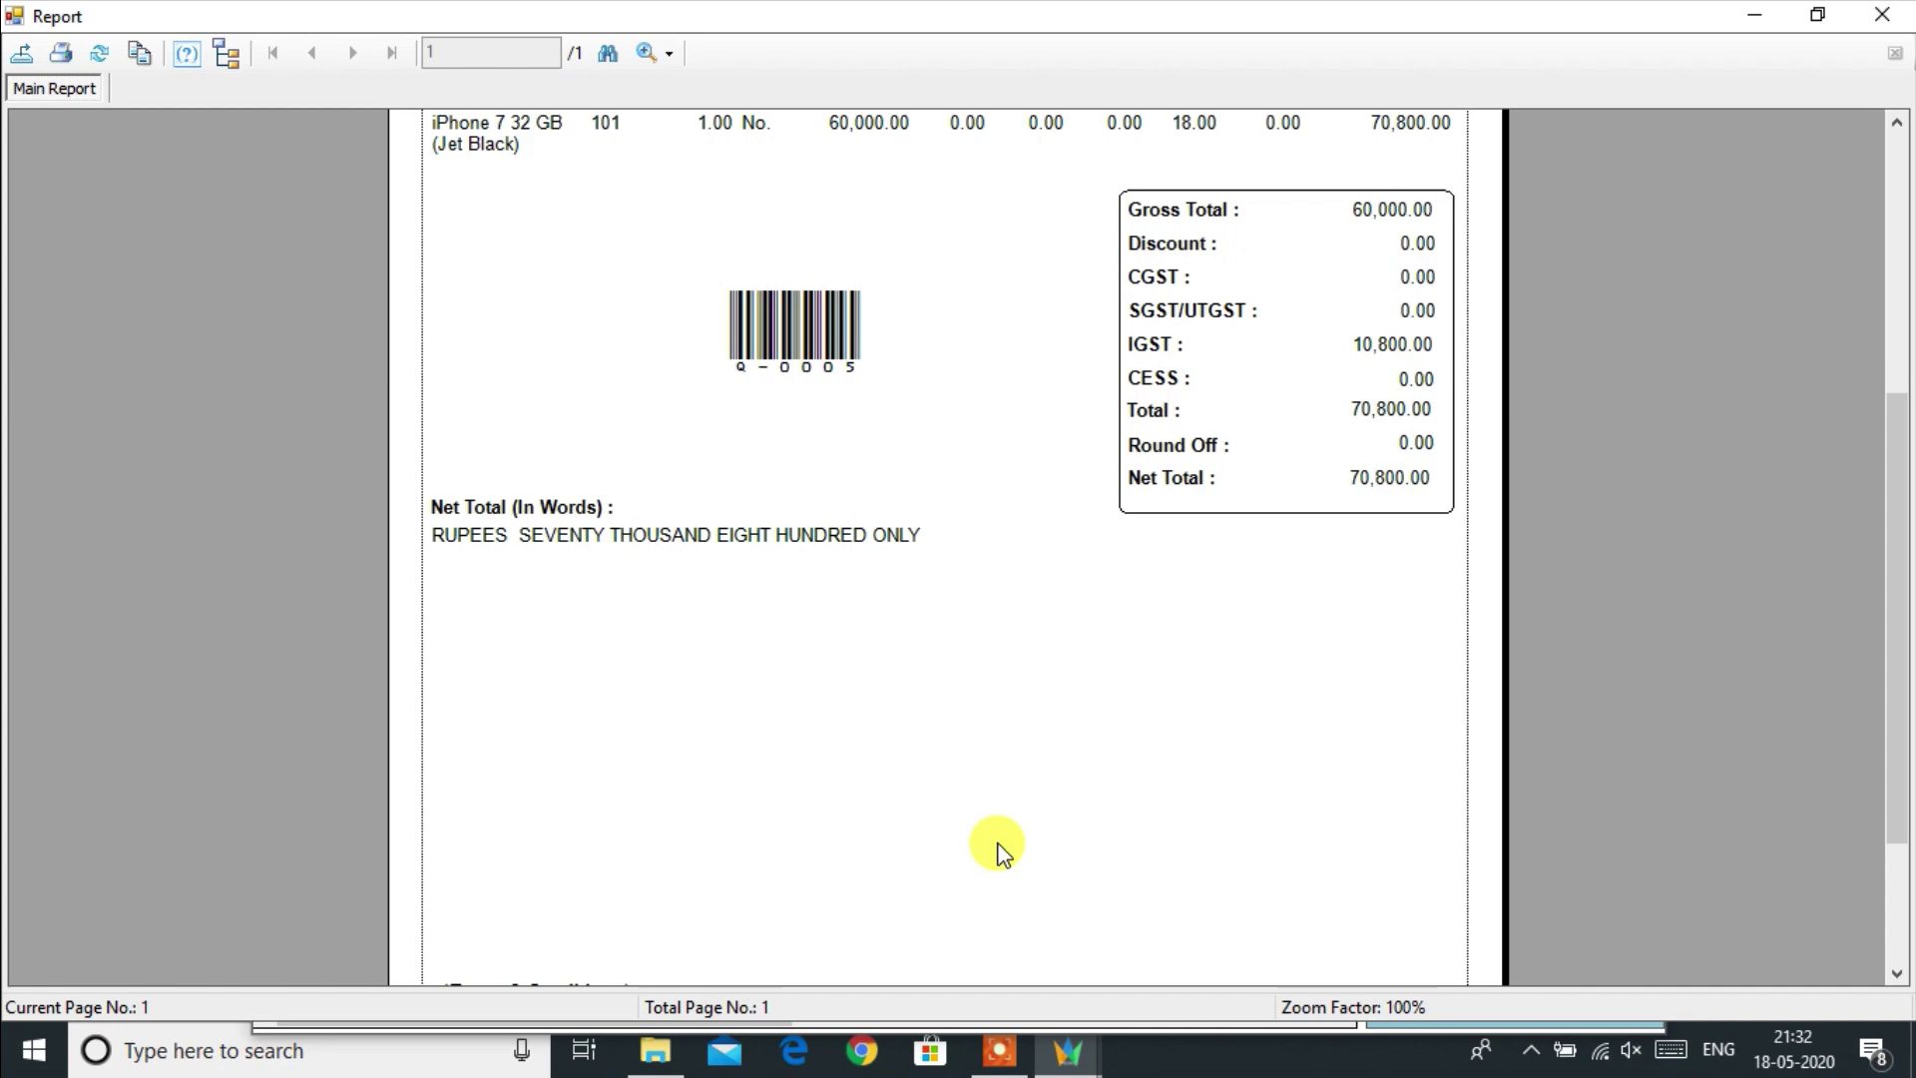
pyautogui.scroll(6, 1001, 854)
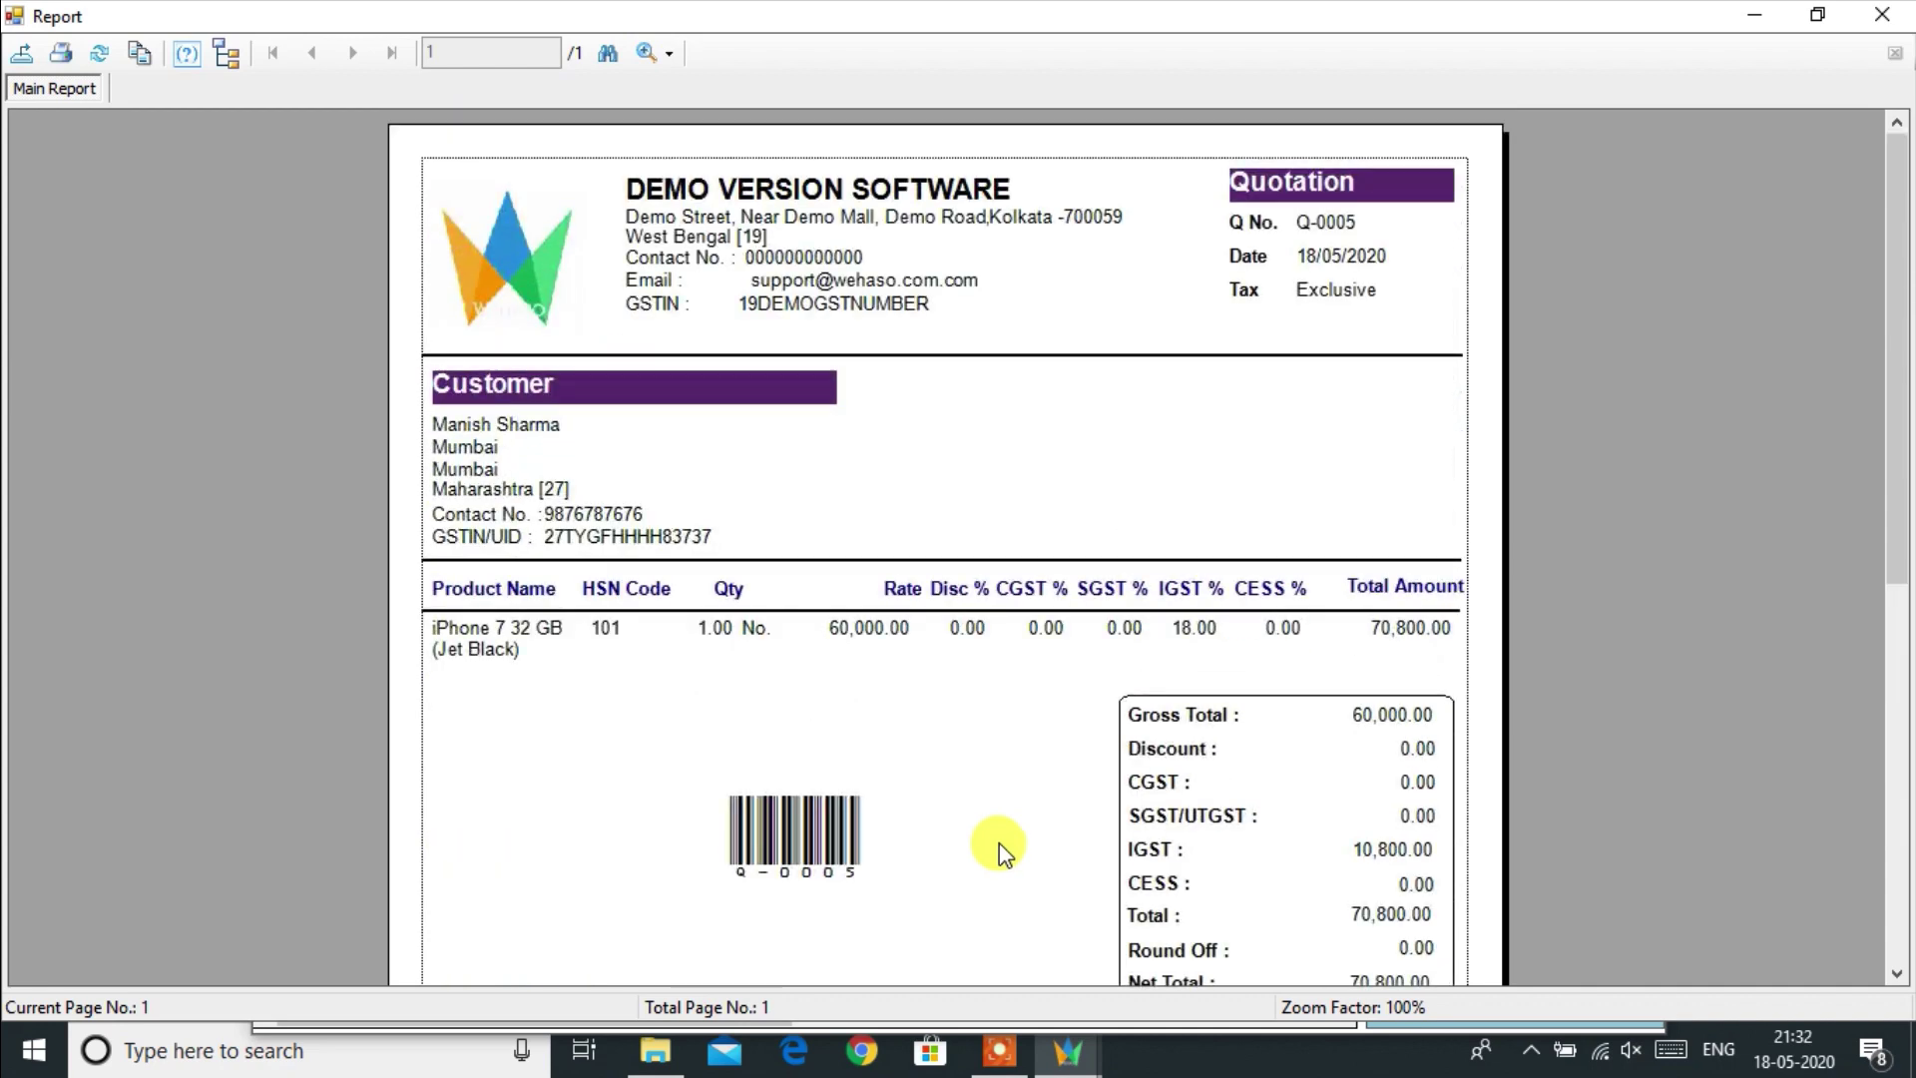
pyautogui.click(1882, 14)
# Step: Close the Quotation form, then open and close the blank Voucher V-0001 form
pyautogui.click(623, 263)
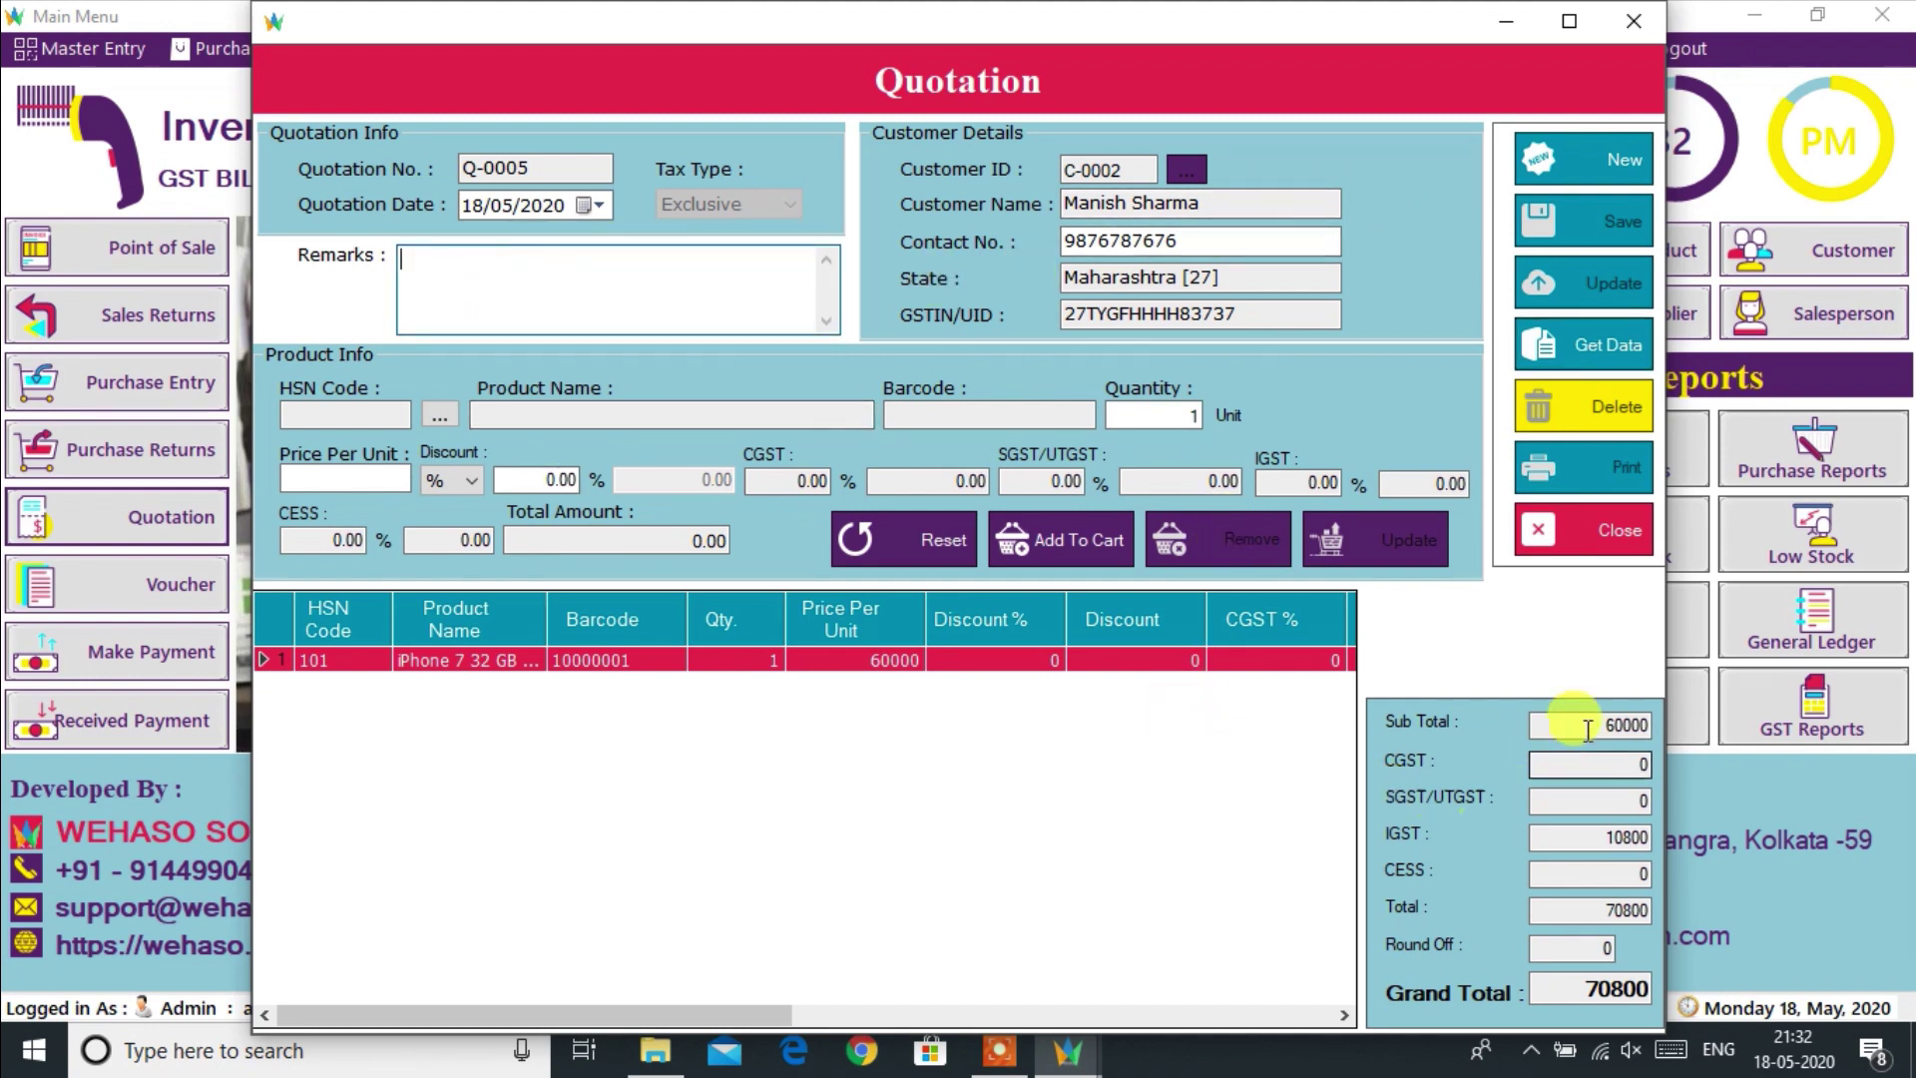
pyautogui.click(1639, 32)
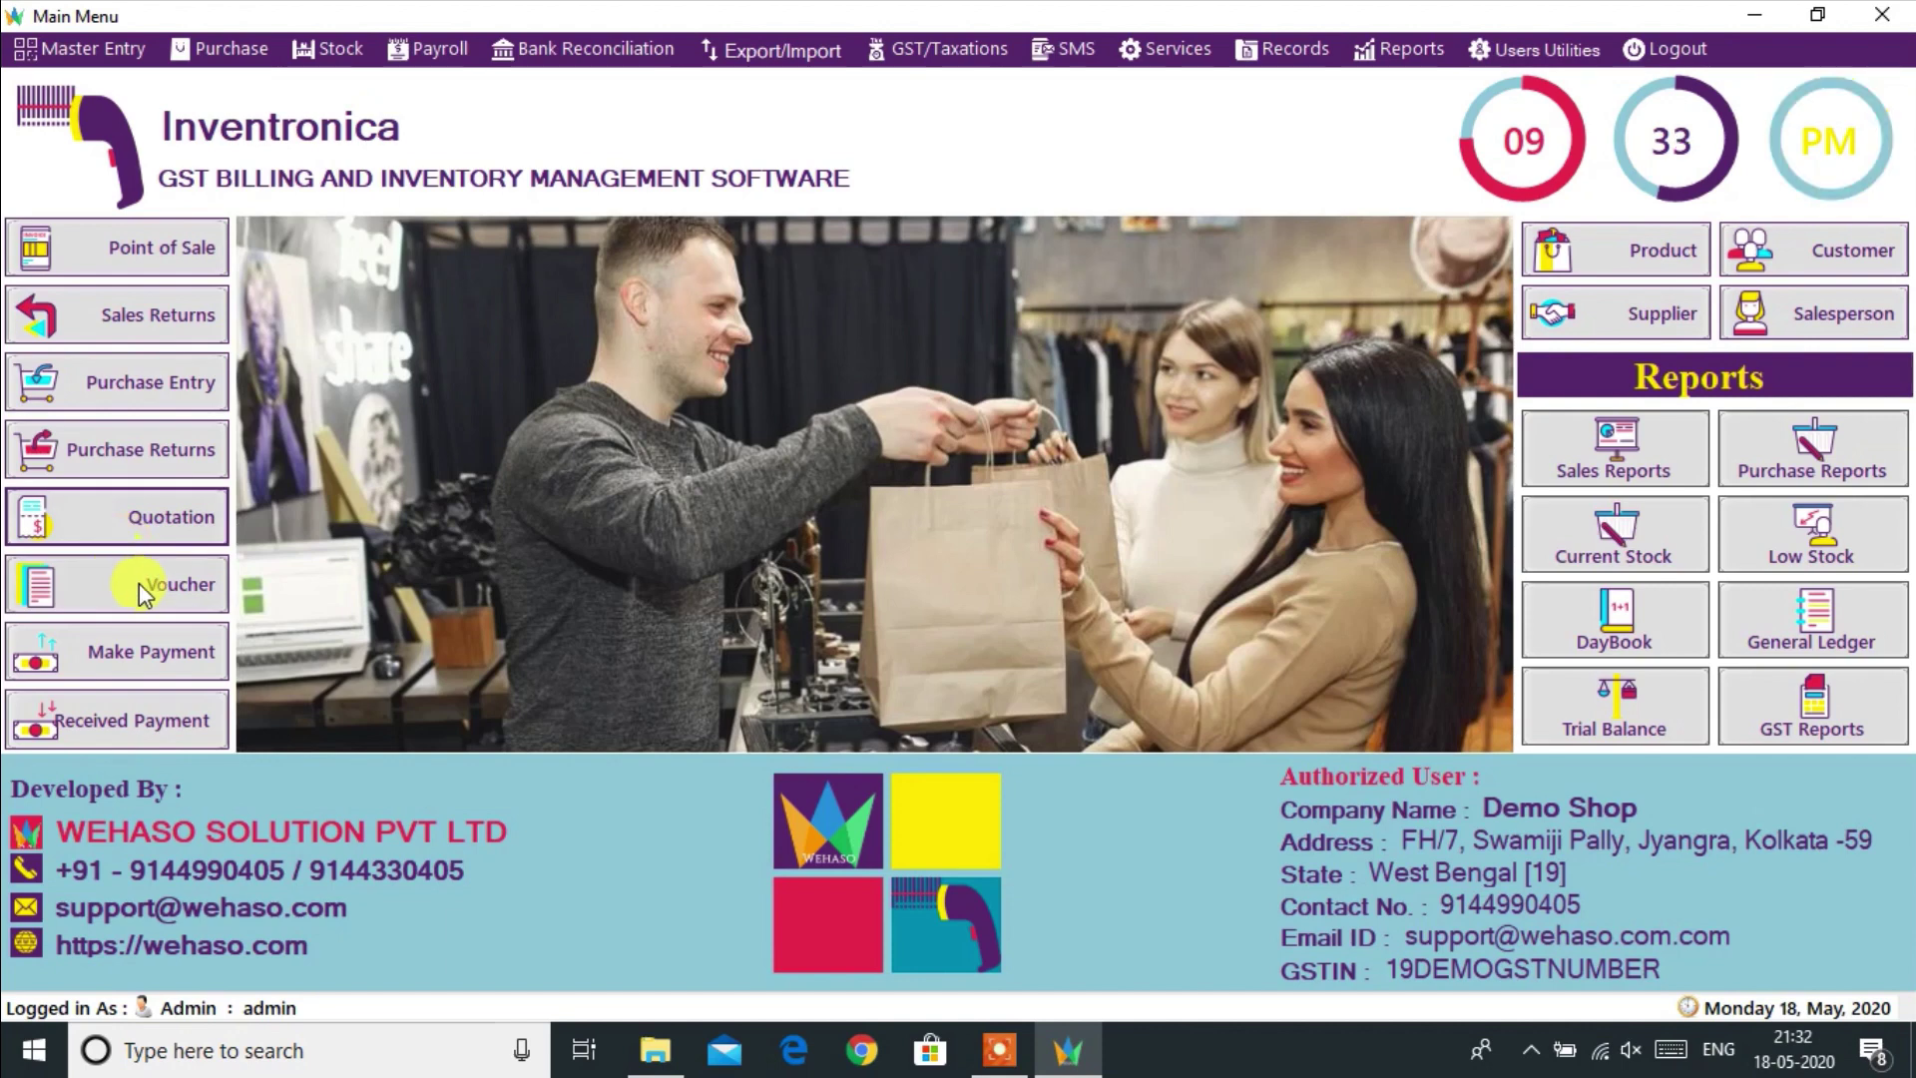
pyautogui.click(178, 584)
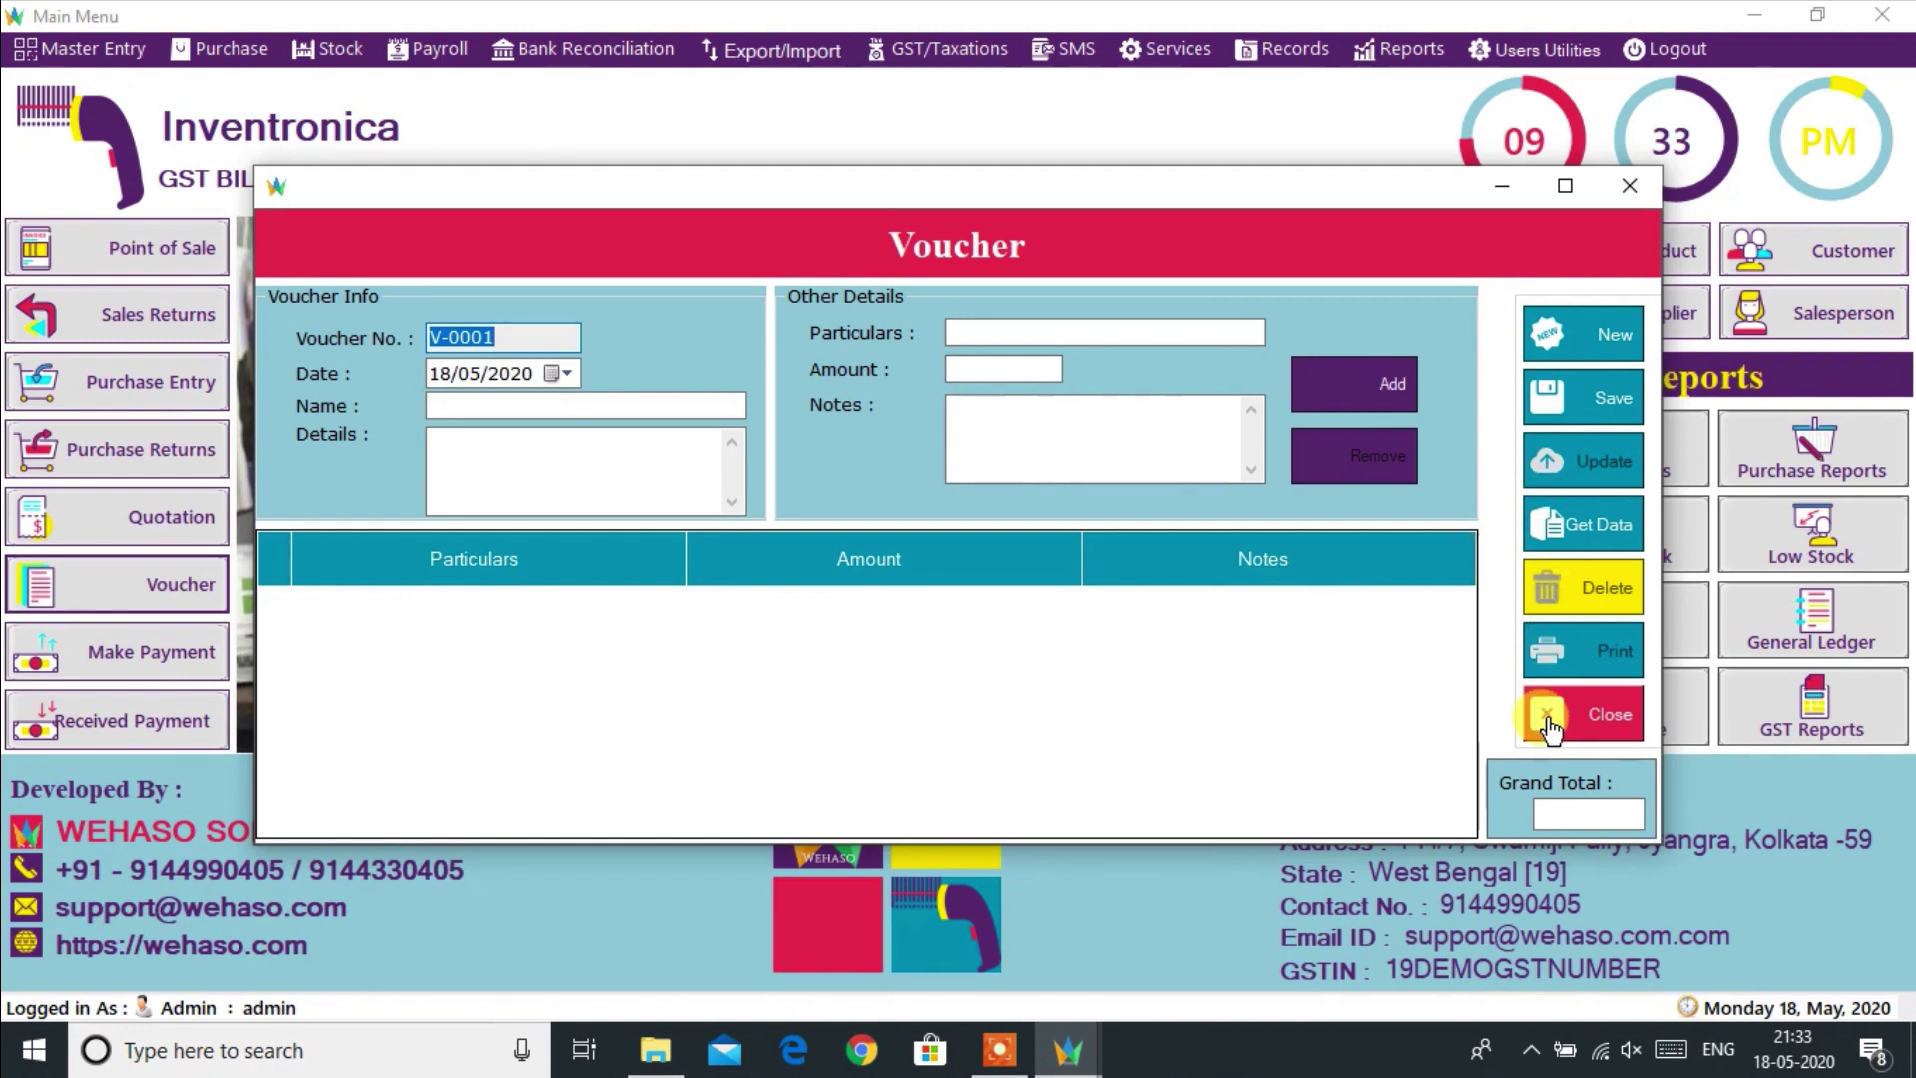
pyautogui.click(1631, 188)
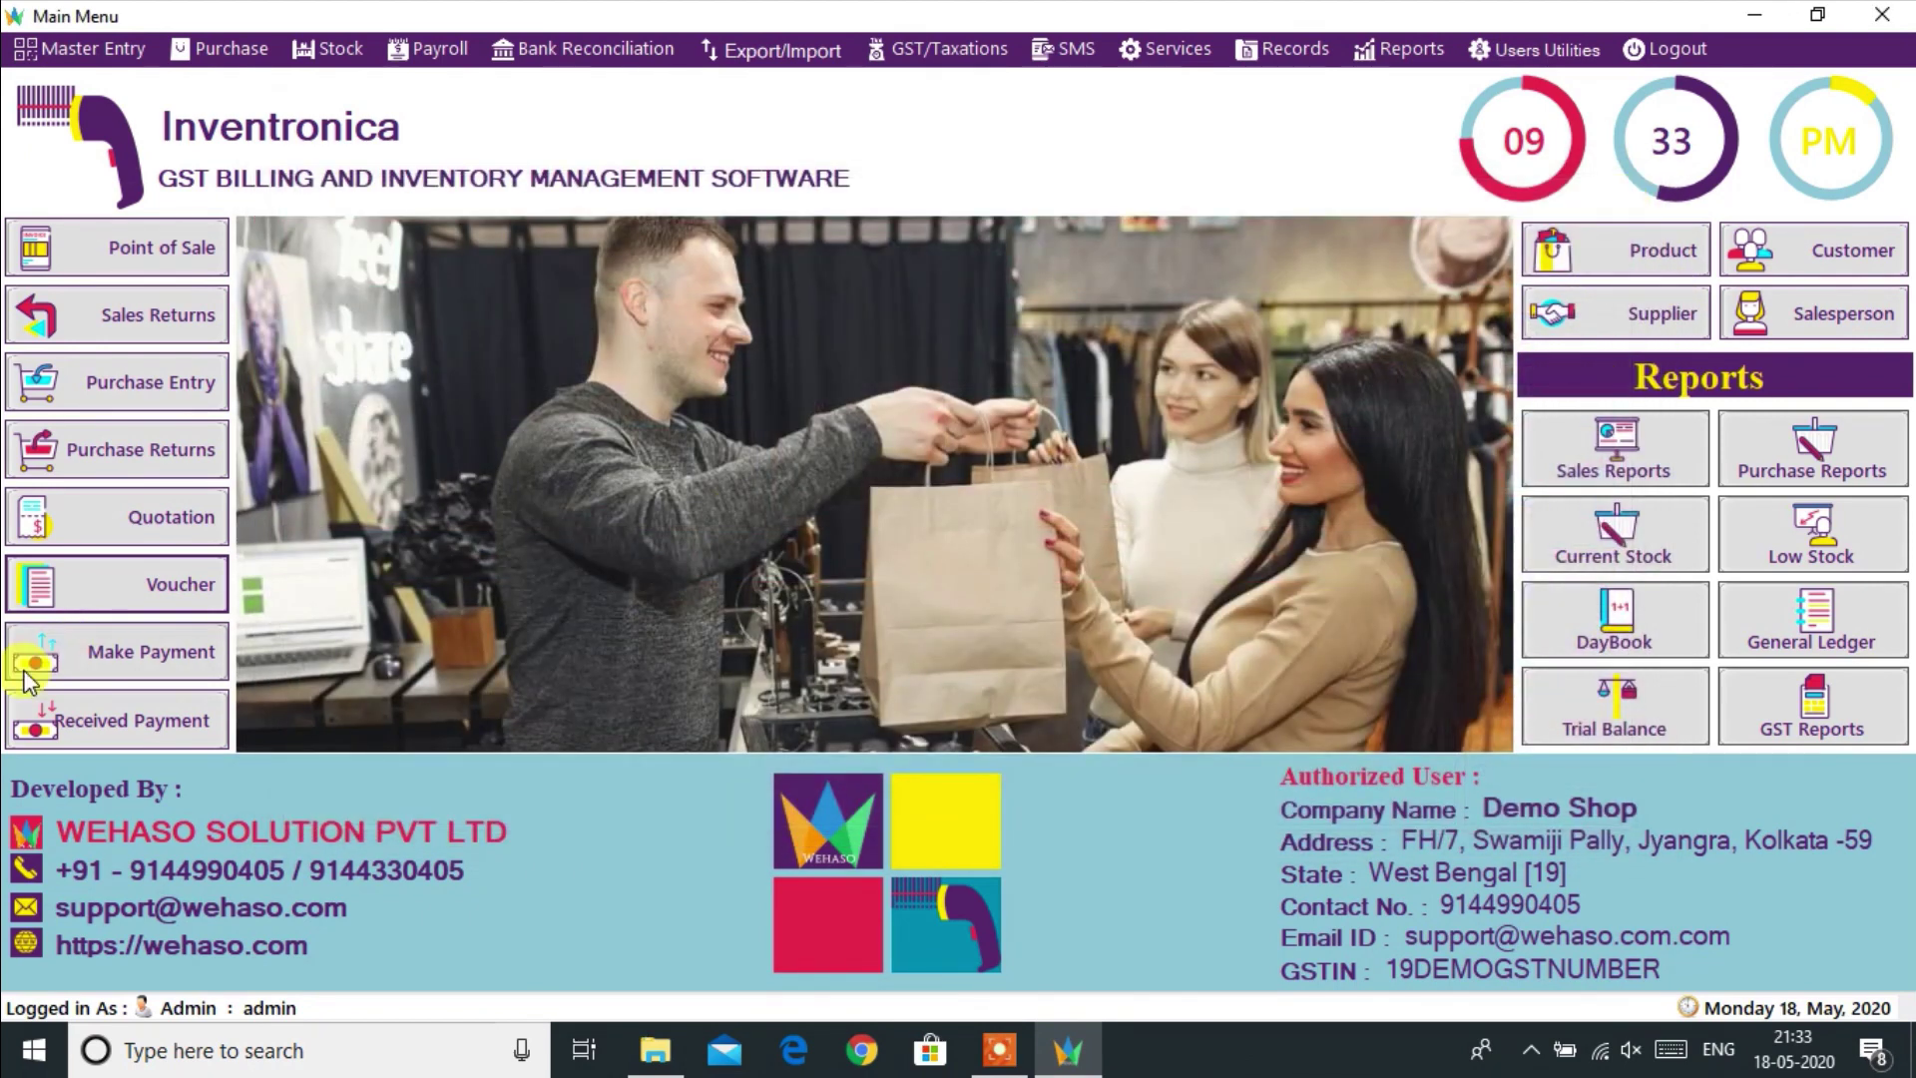
# Step: Begin a supplier payment to XYZ Pvt Ltd (S-0001) with Online Transfer as the mode
pyautogui.click(129, 659)
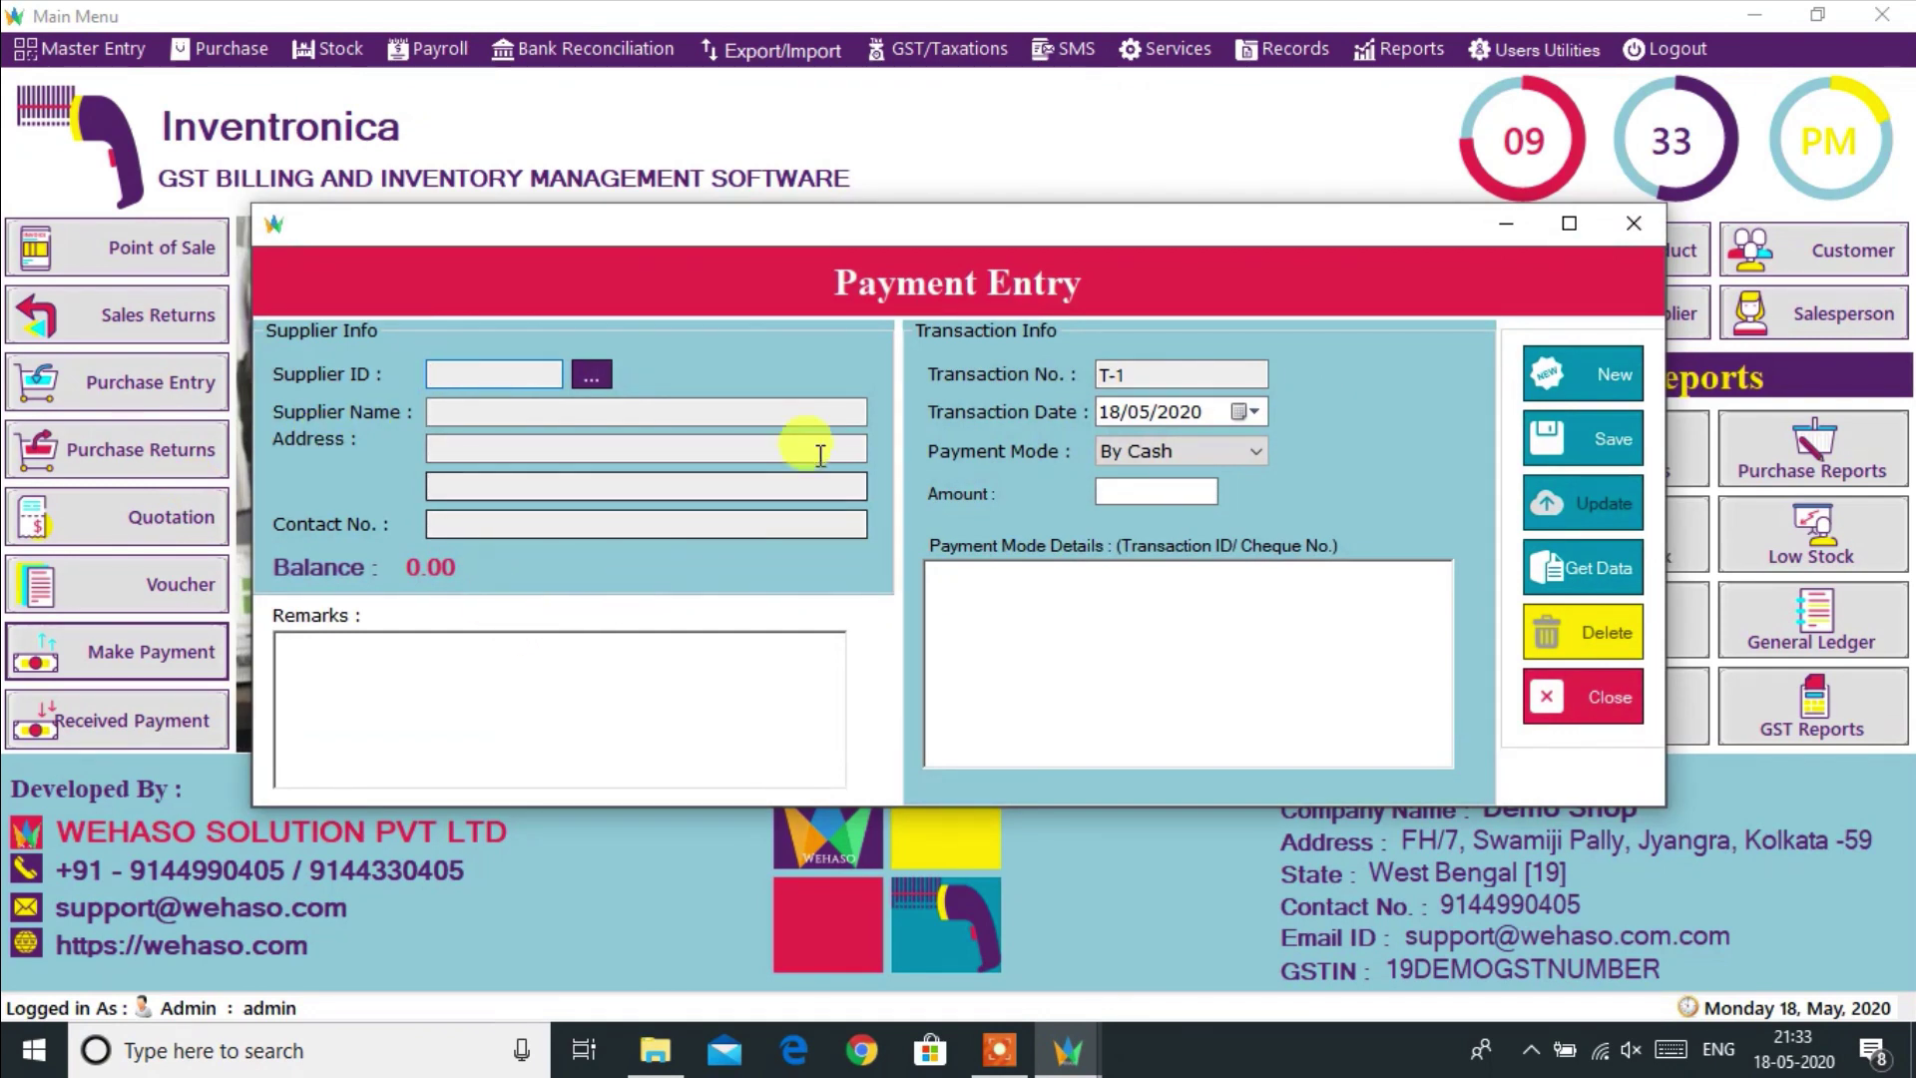
pyautogui.click(591, 377)
pyautogui.doubleClick(679, 499)
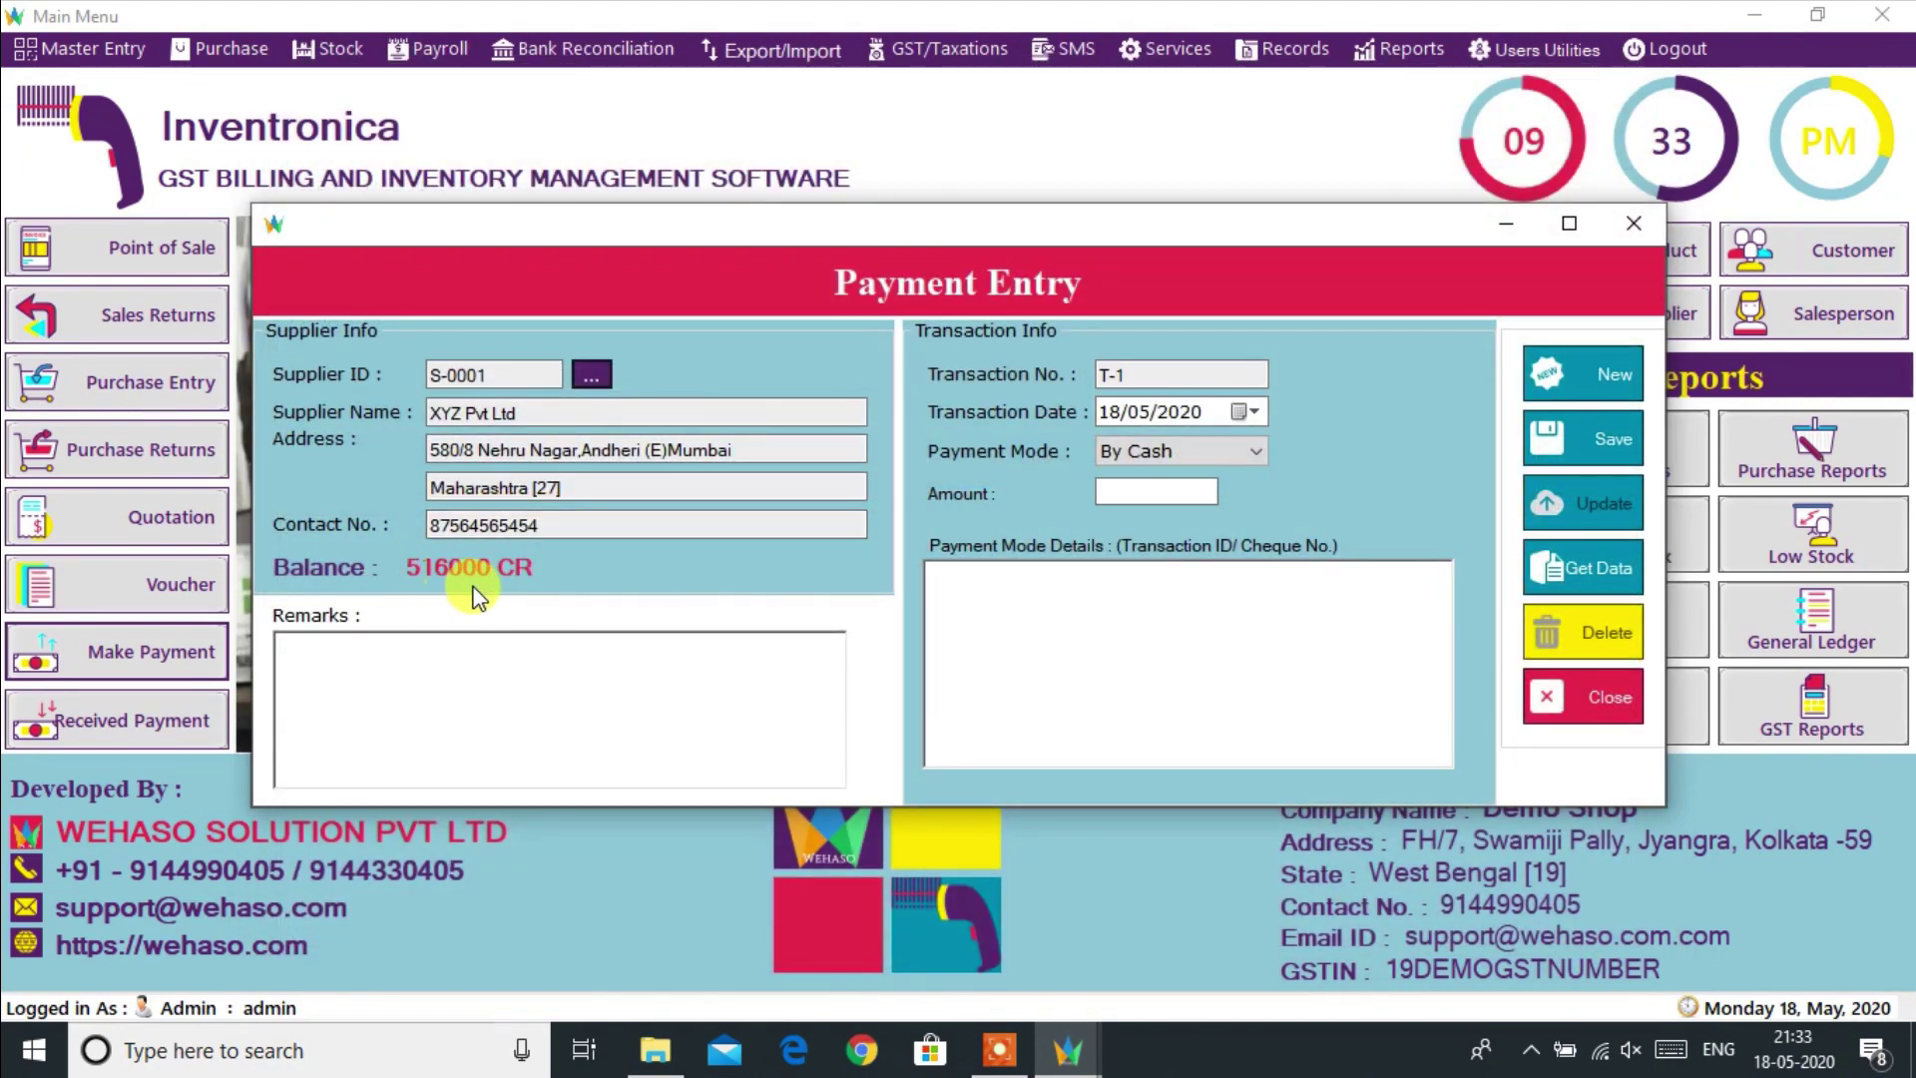
pyautogui.click(1158, 451)
pyautogui.click(1173, 517)
pyautogui.click(1170, 489)
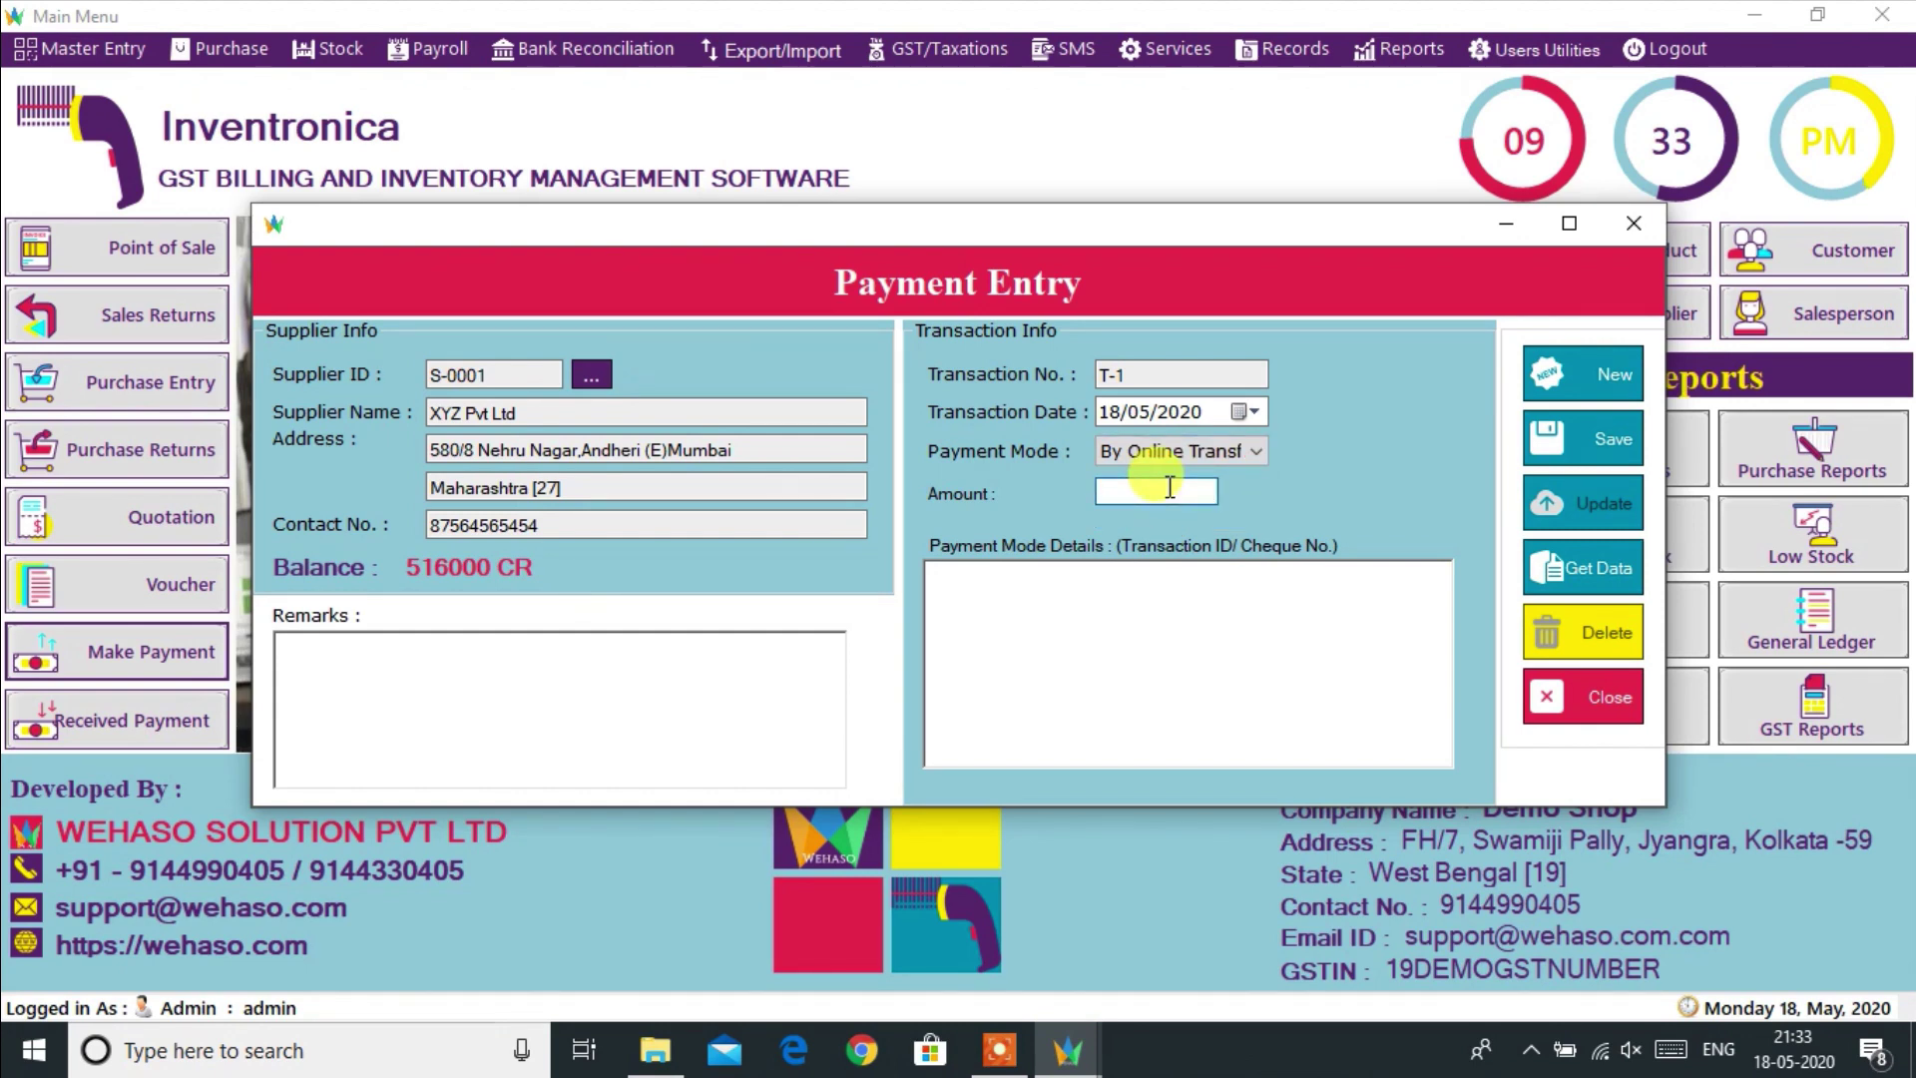
# Step: Enter the 15000 payment details and save the payment
pyautogui.write('15000')
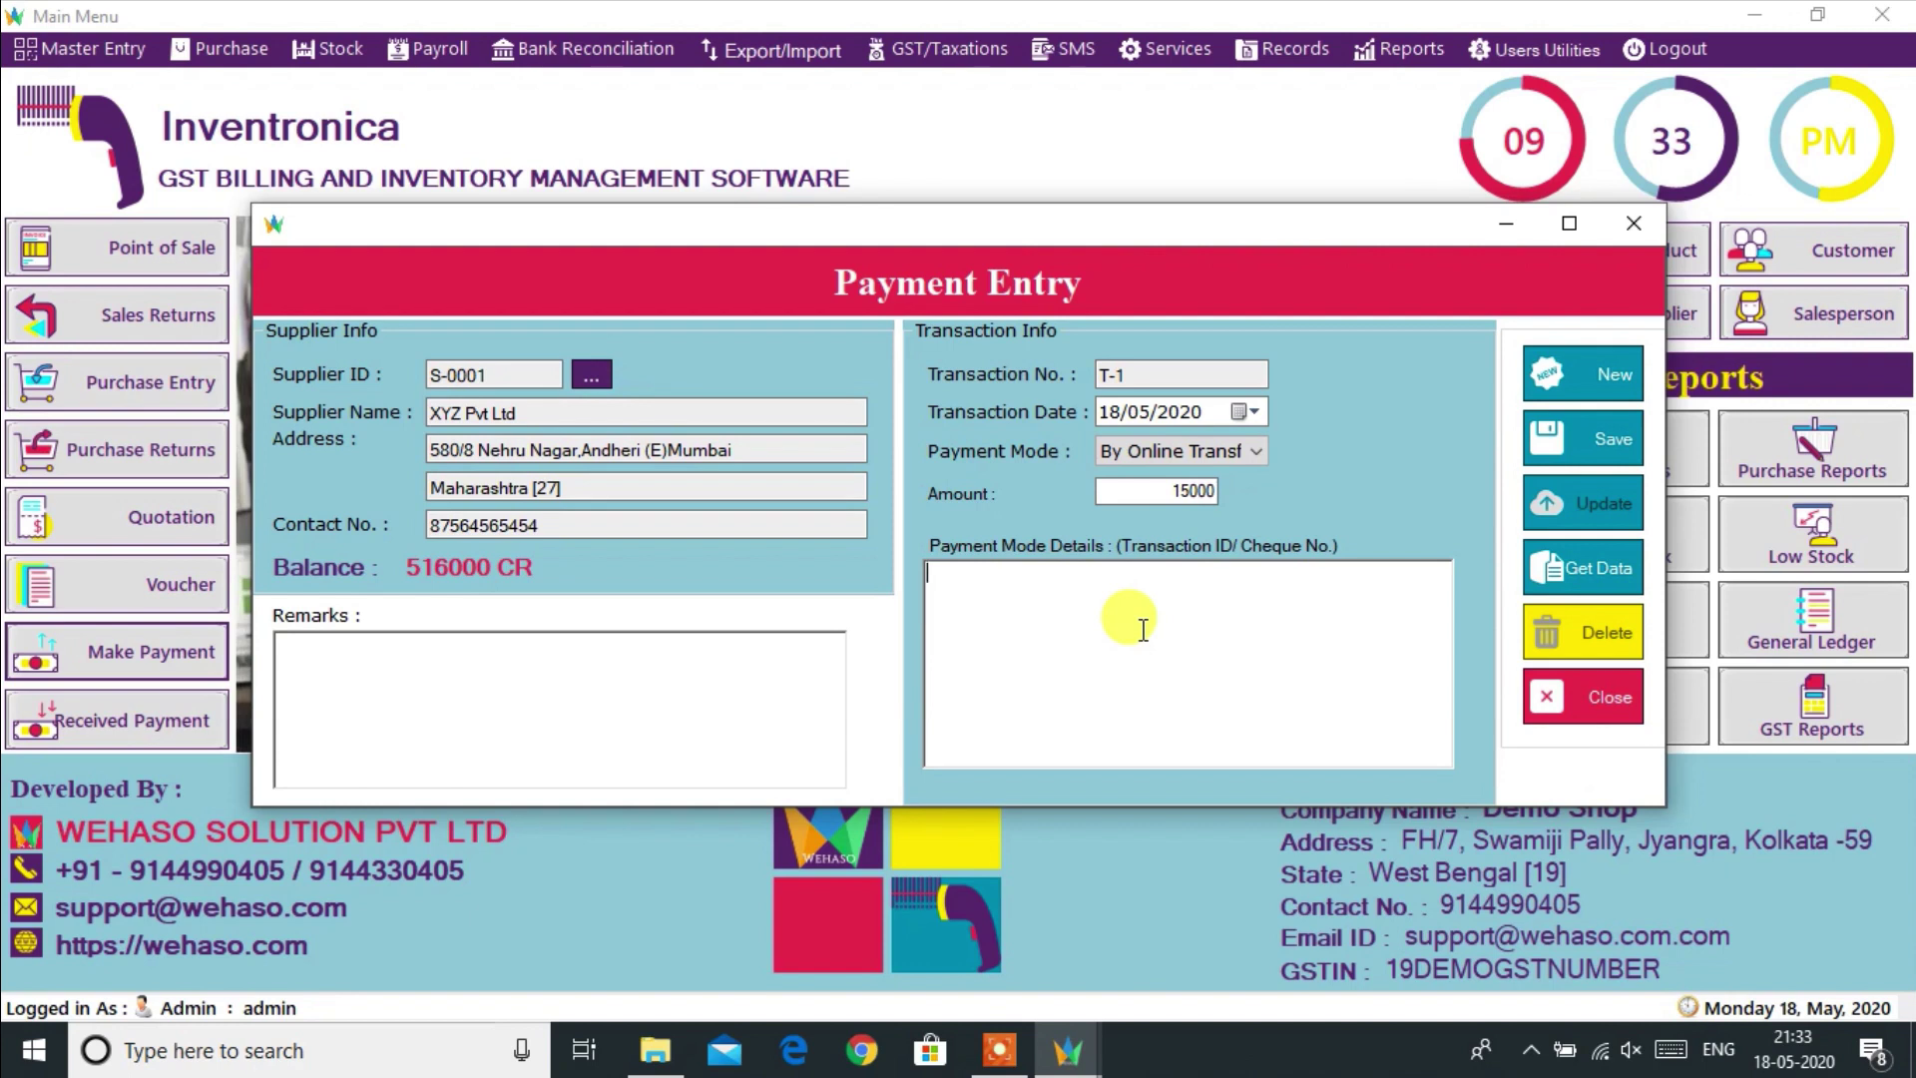
pyautogui.write('Demo Tran')
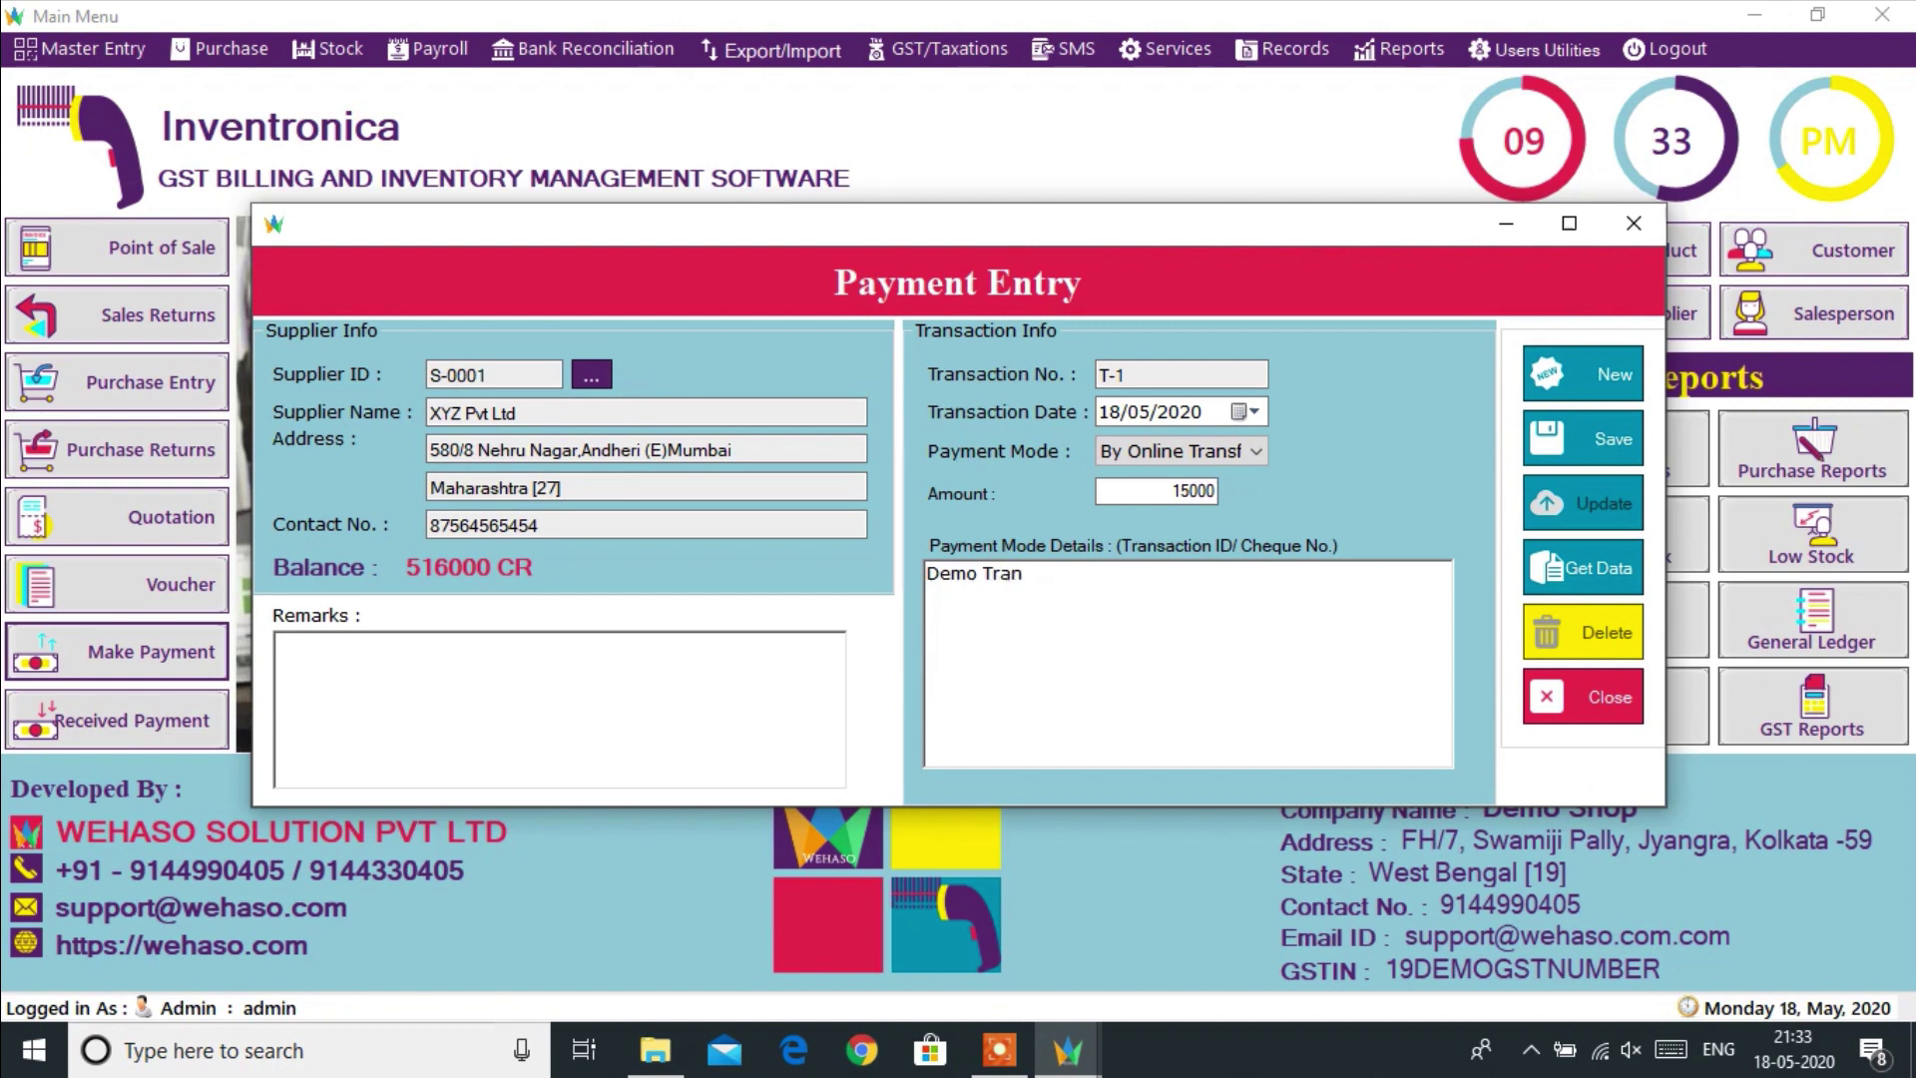
pyautogui.write('ion id')
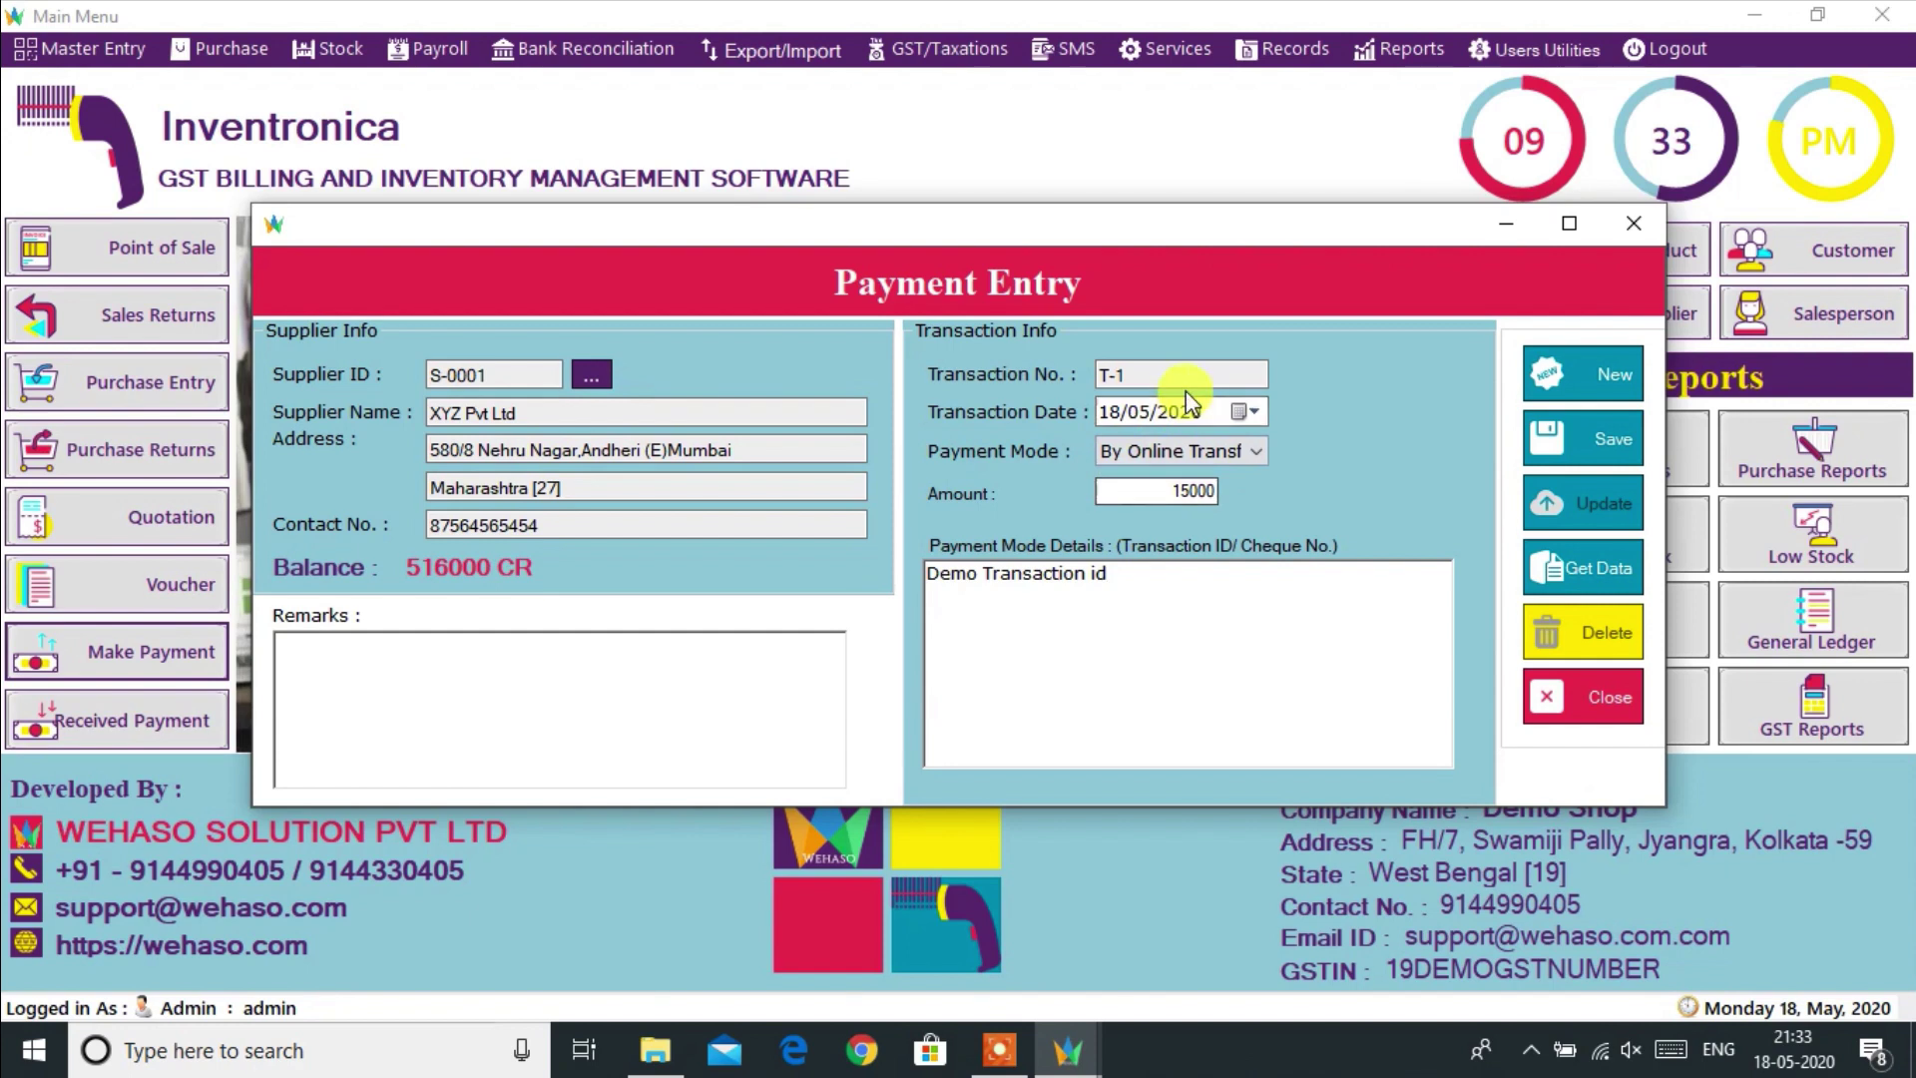
pyautogui.click(1577, 444)
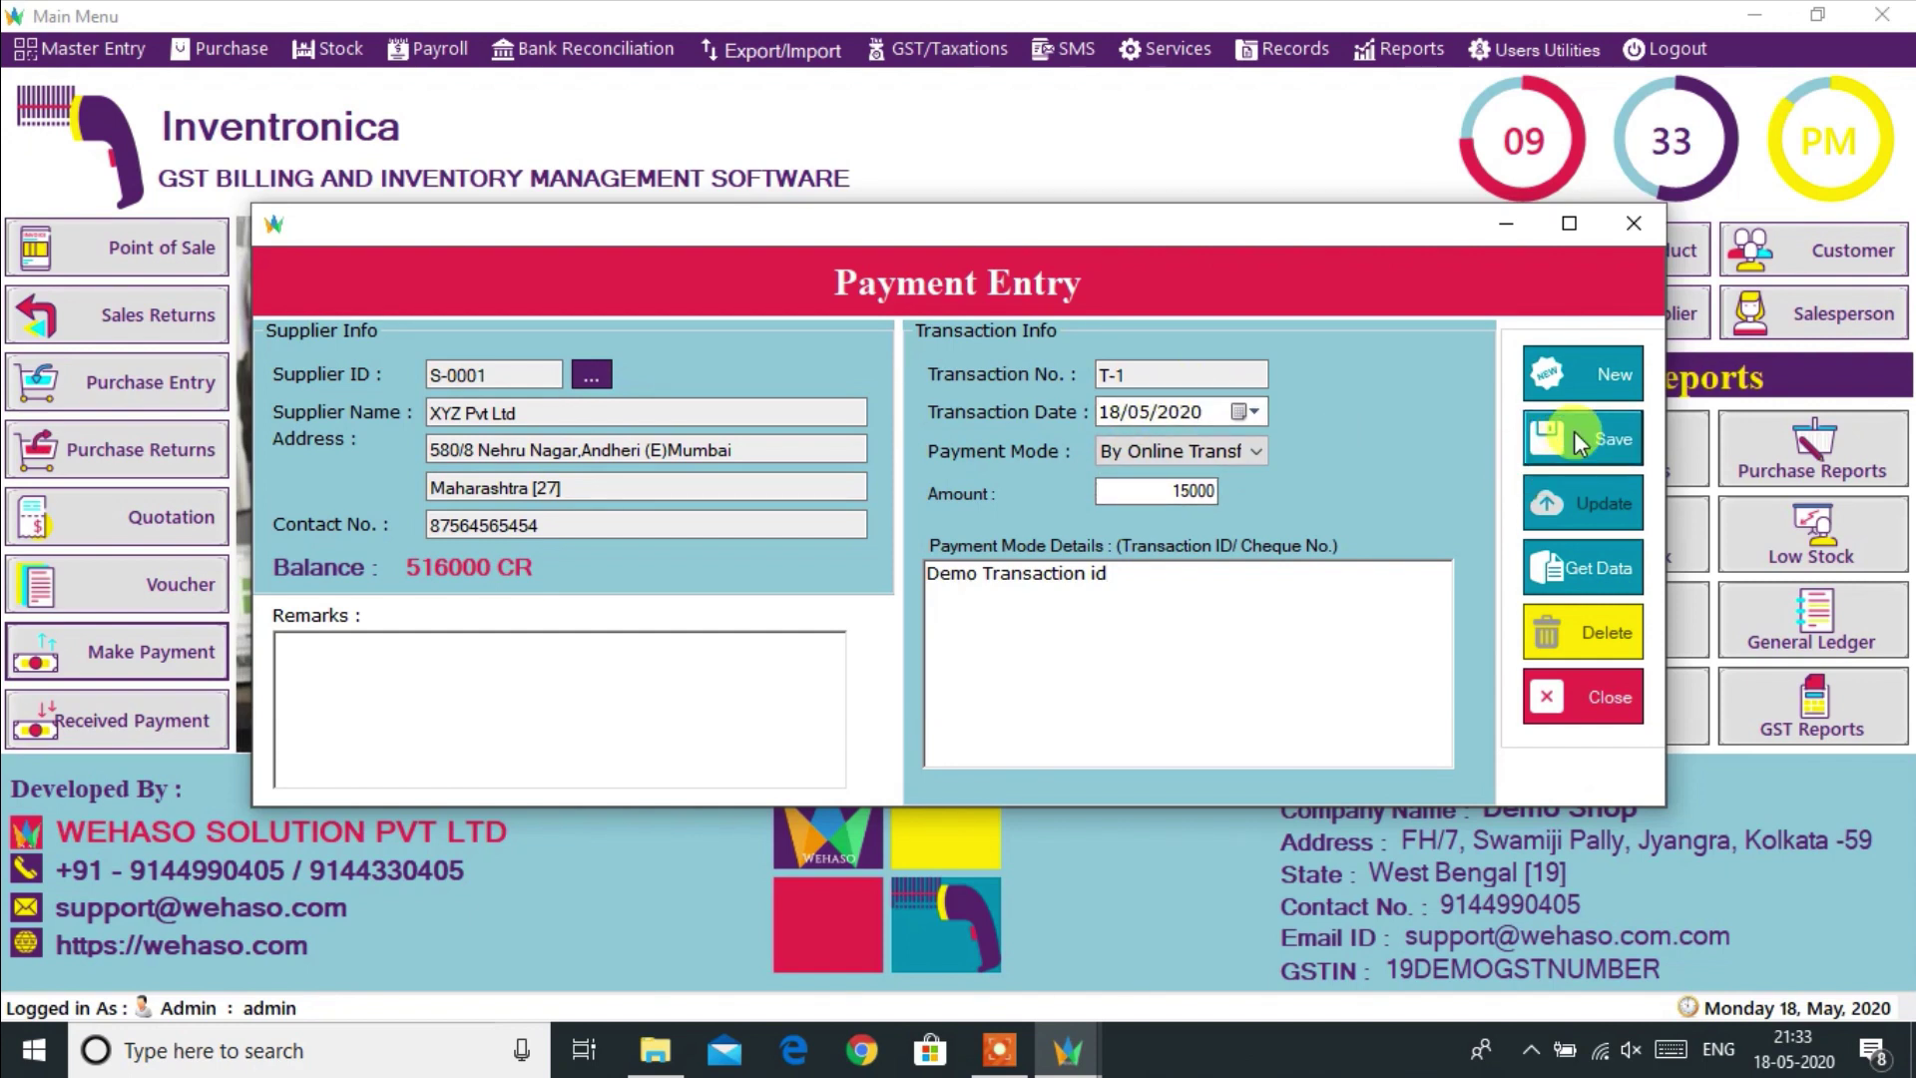
pyautogui.click(1023, 627)
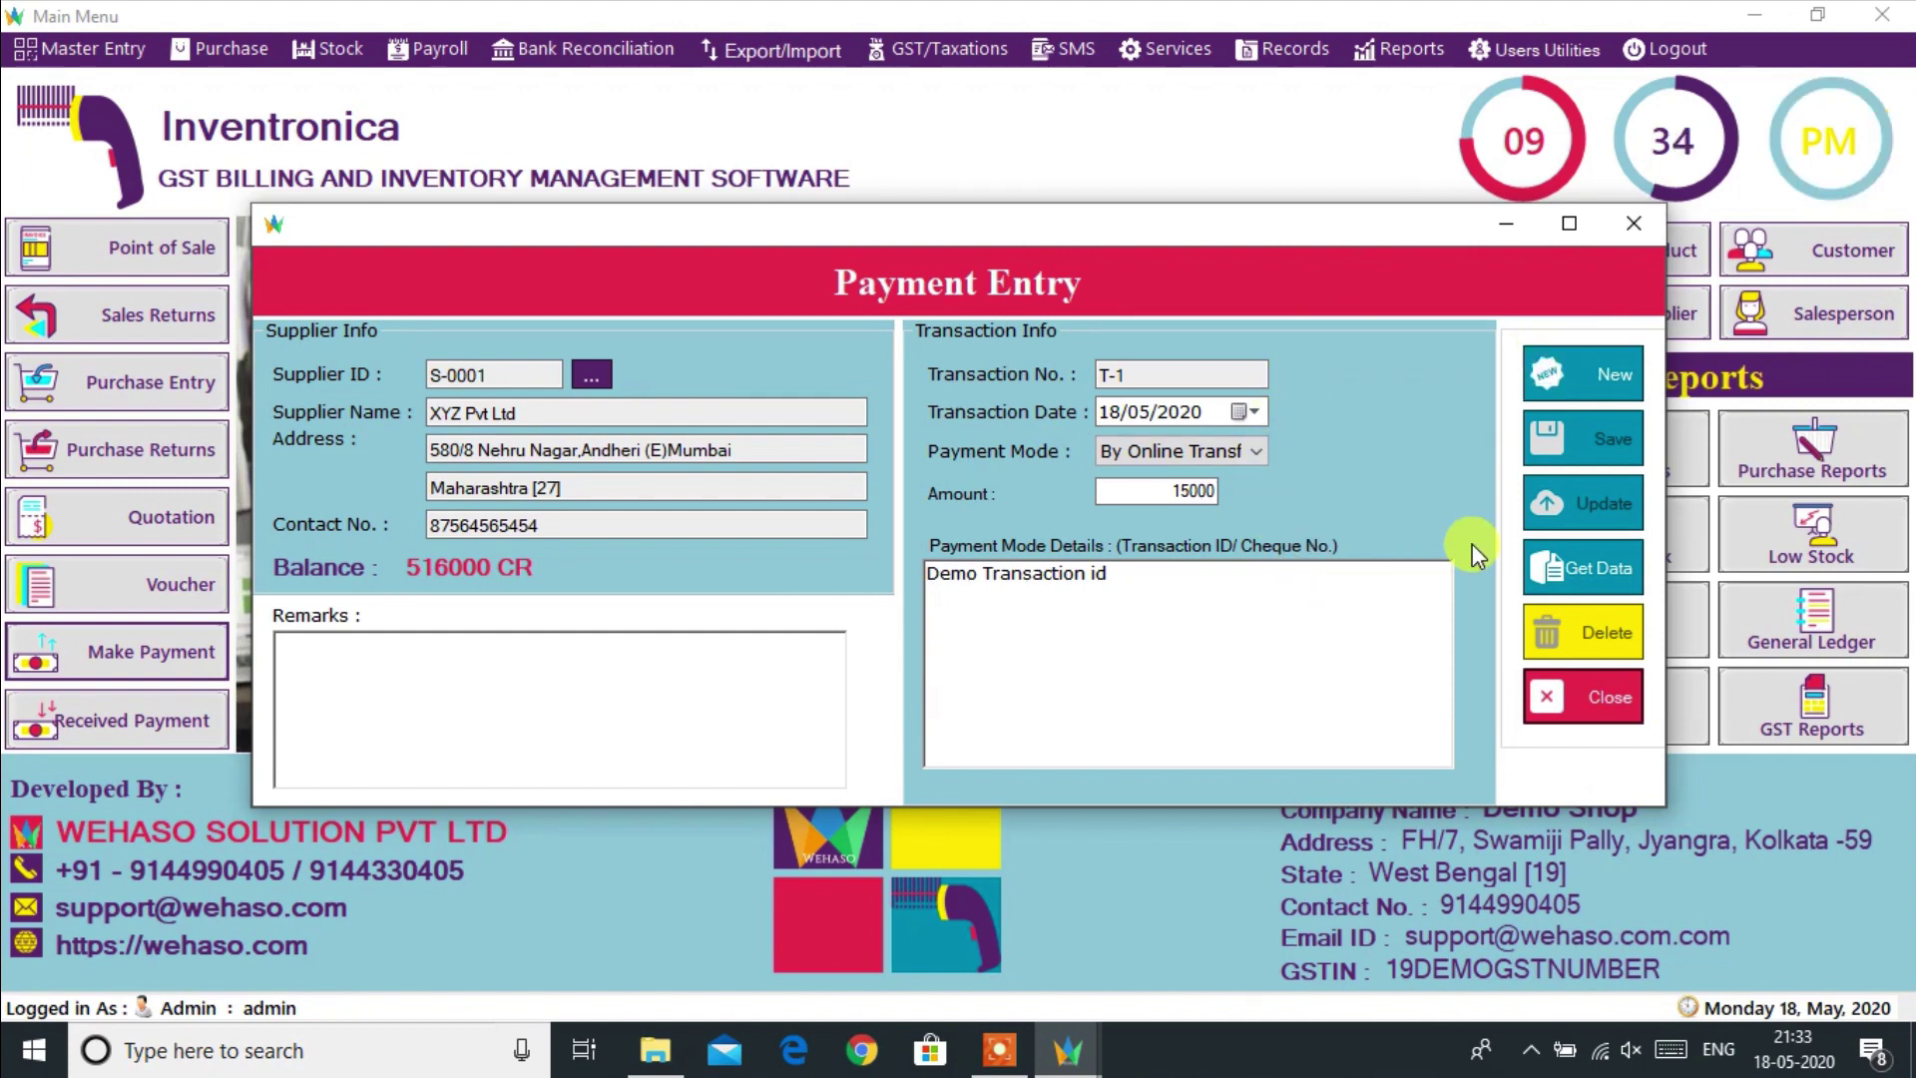
# Step: Start a fresh payment for XYZ Pvt Ltd showing its 501000 CR balance, then close the form
pyautogui.click(1542, 384)
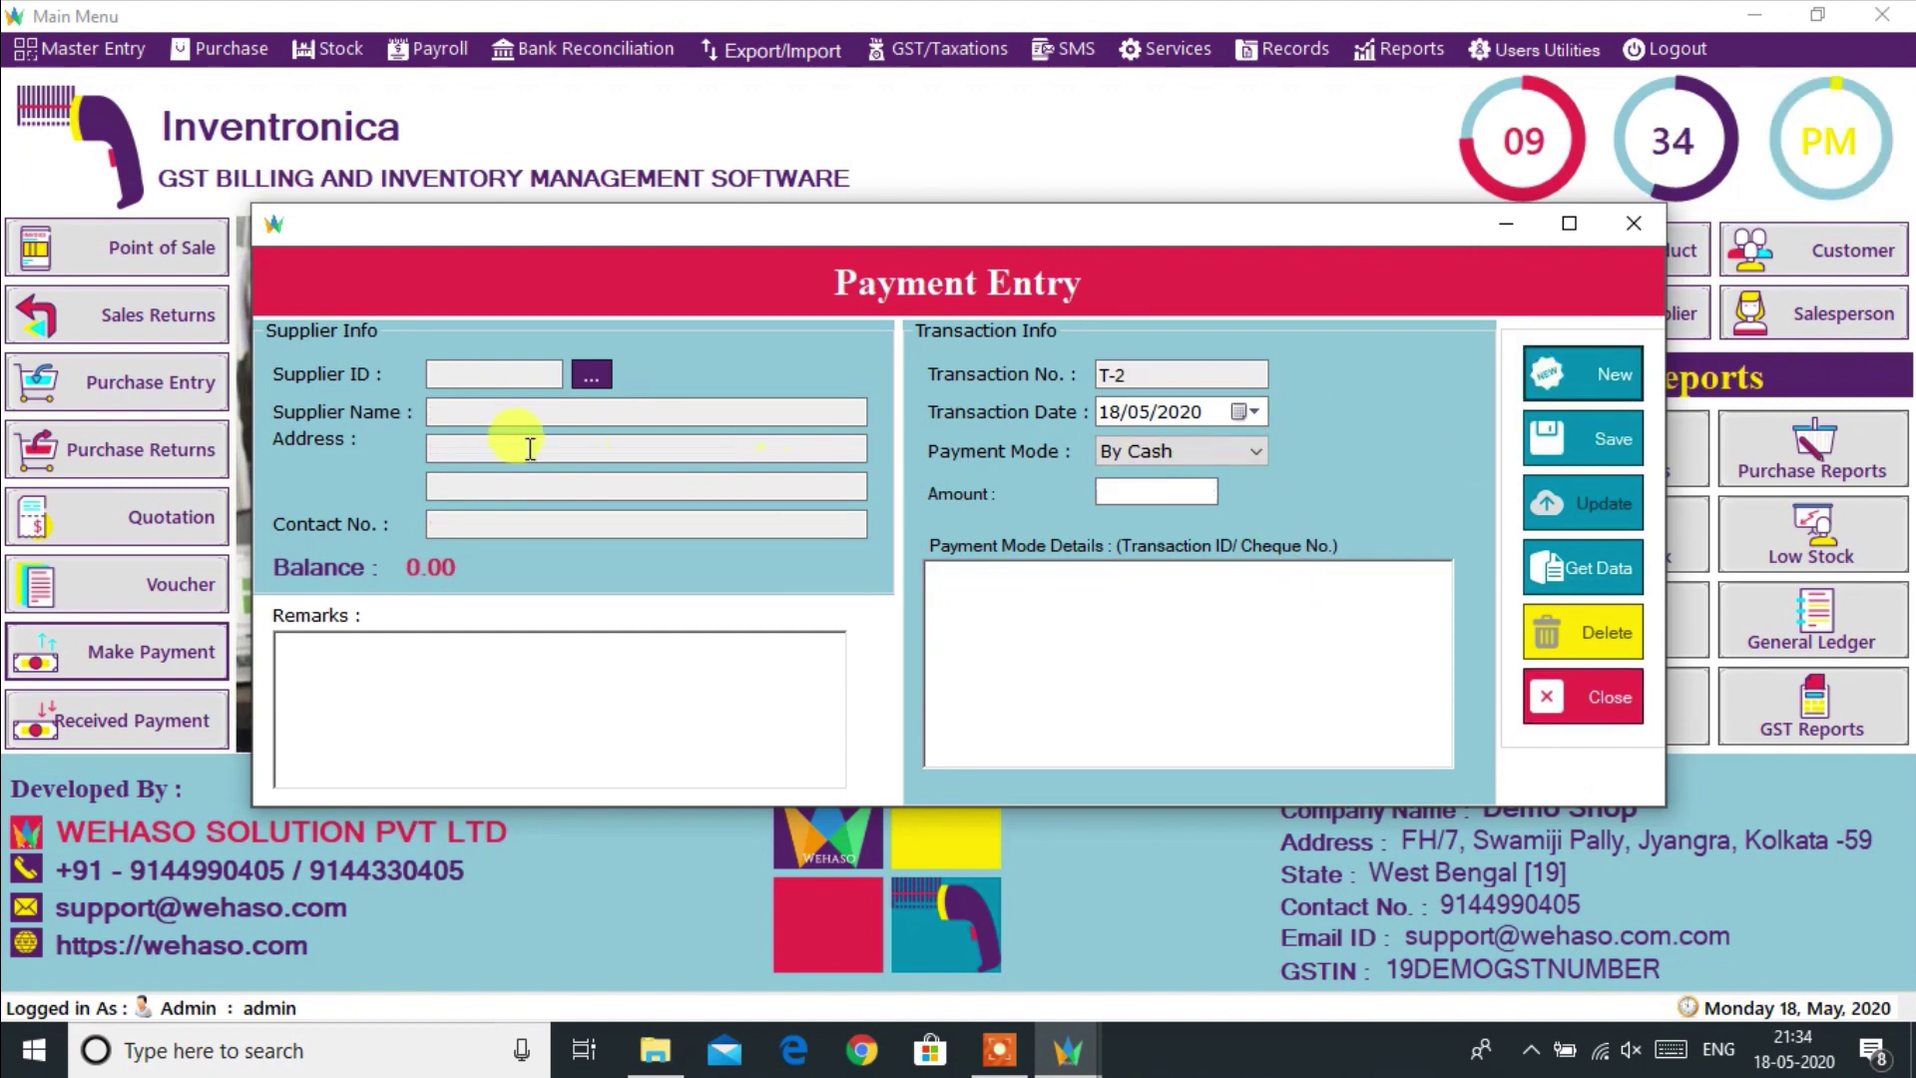
pyautogui.click(581, 371)
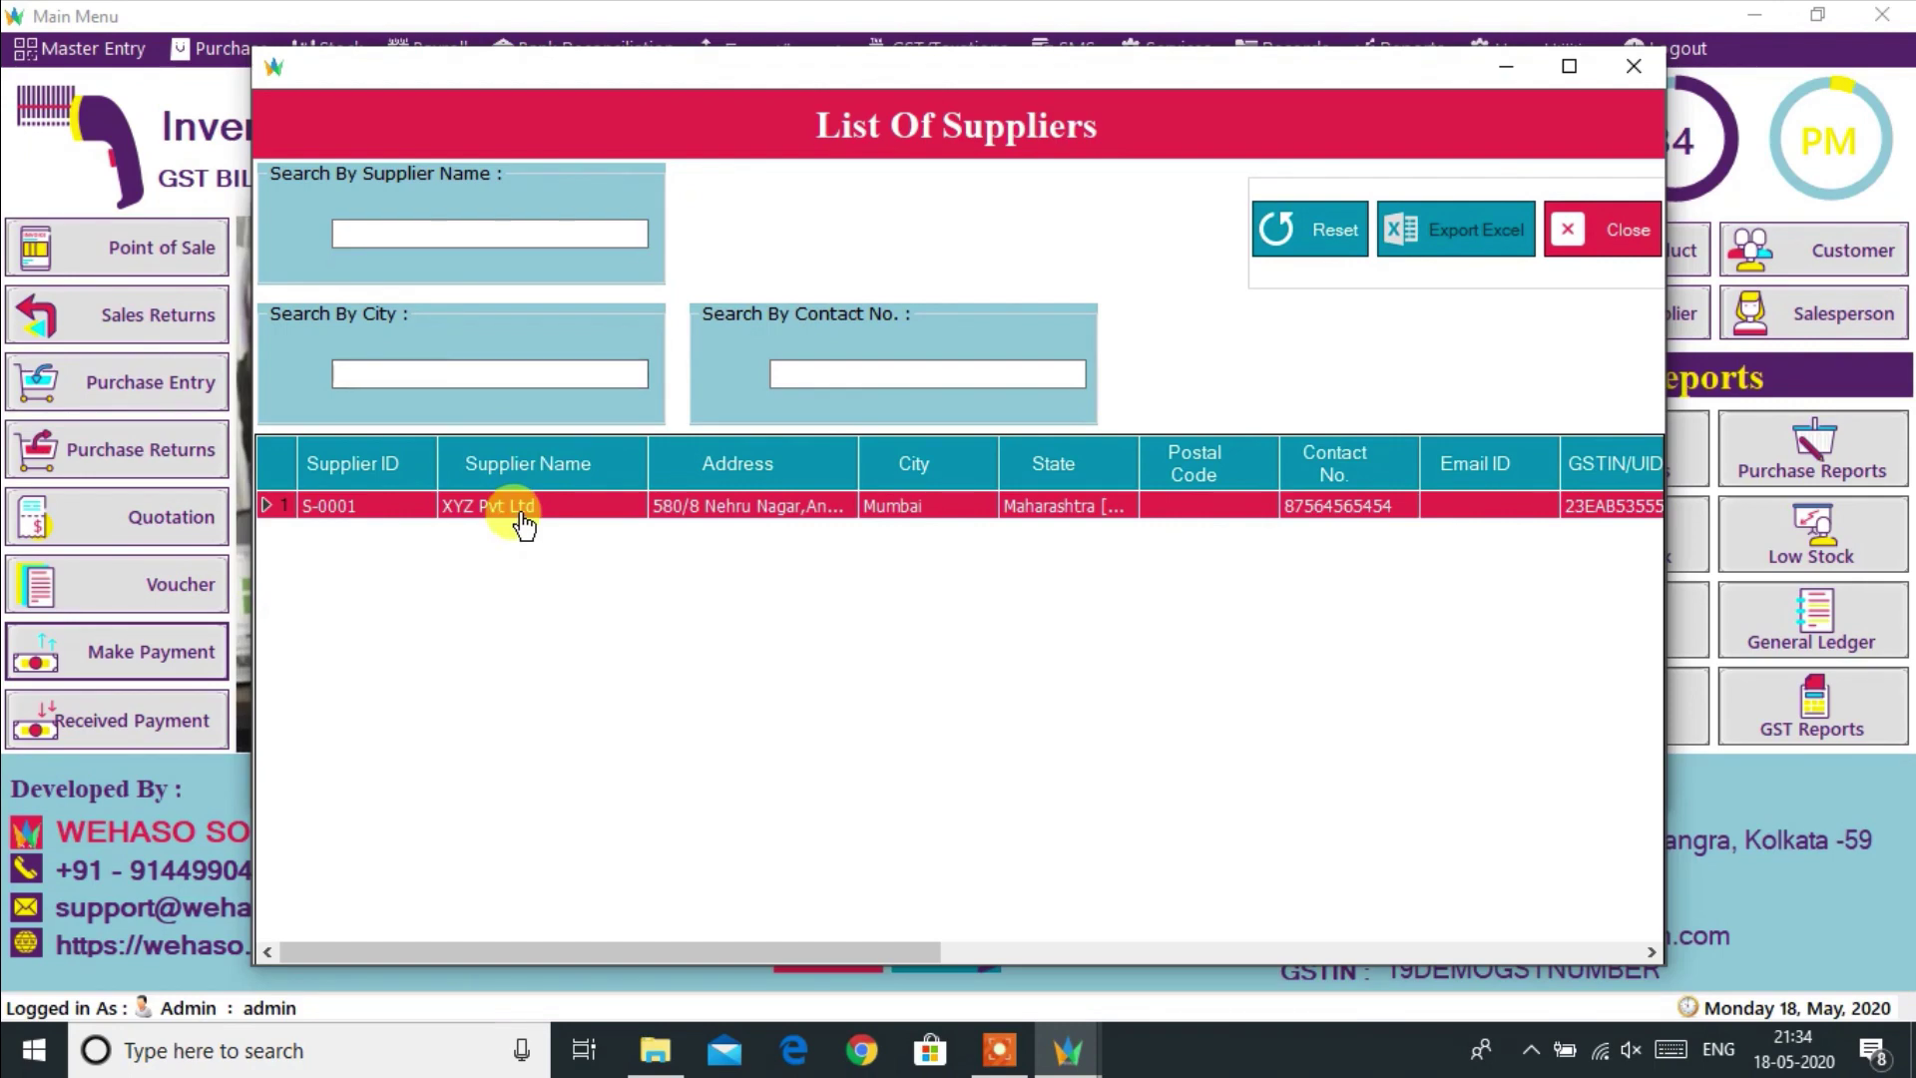
pyautogui.doubleClick(515, 504)
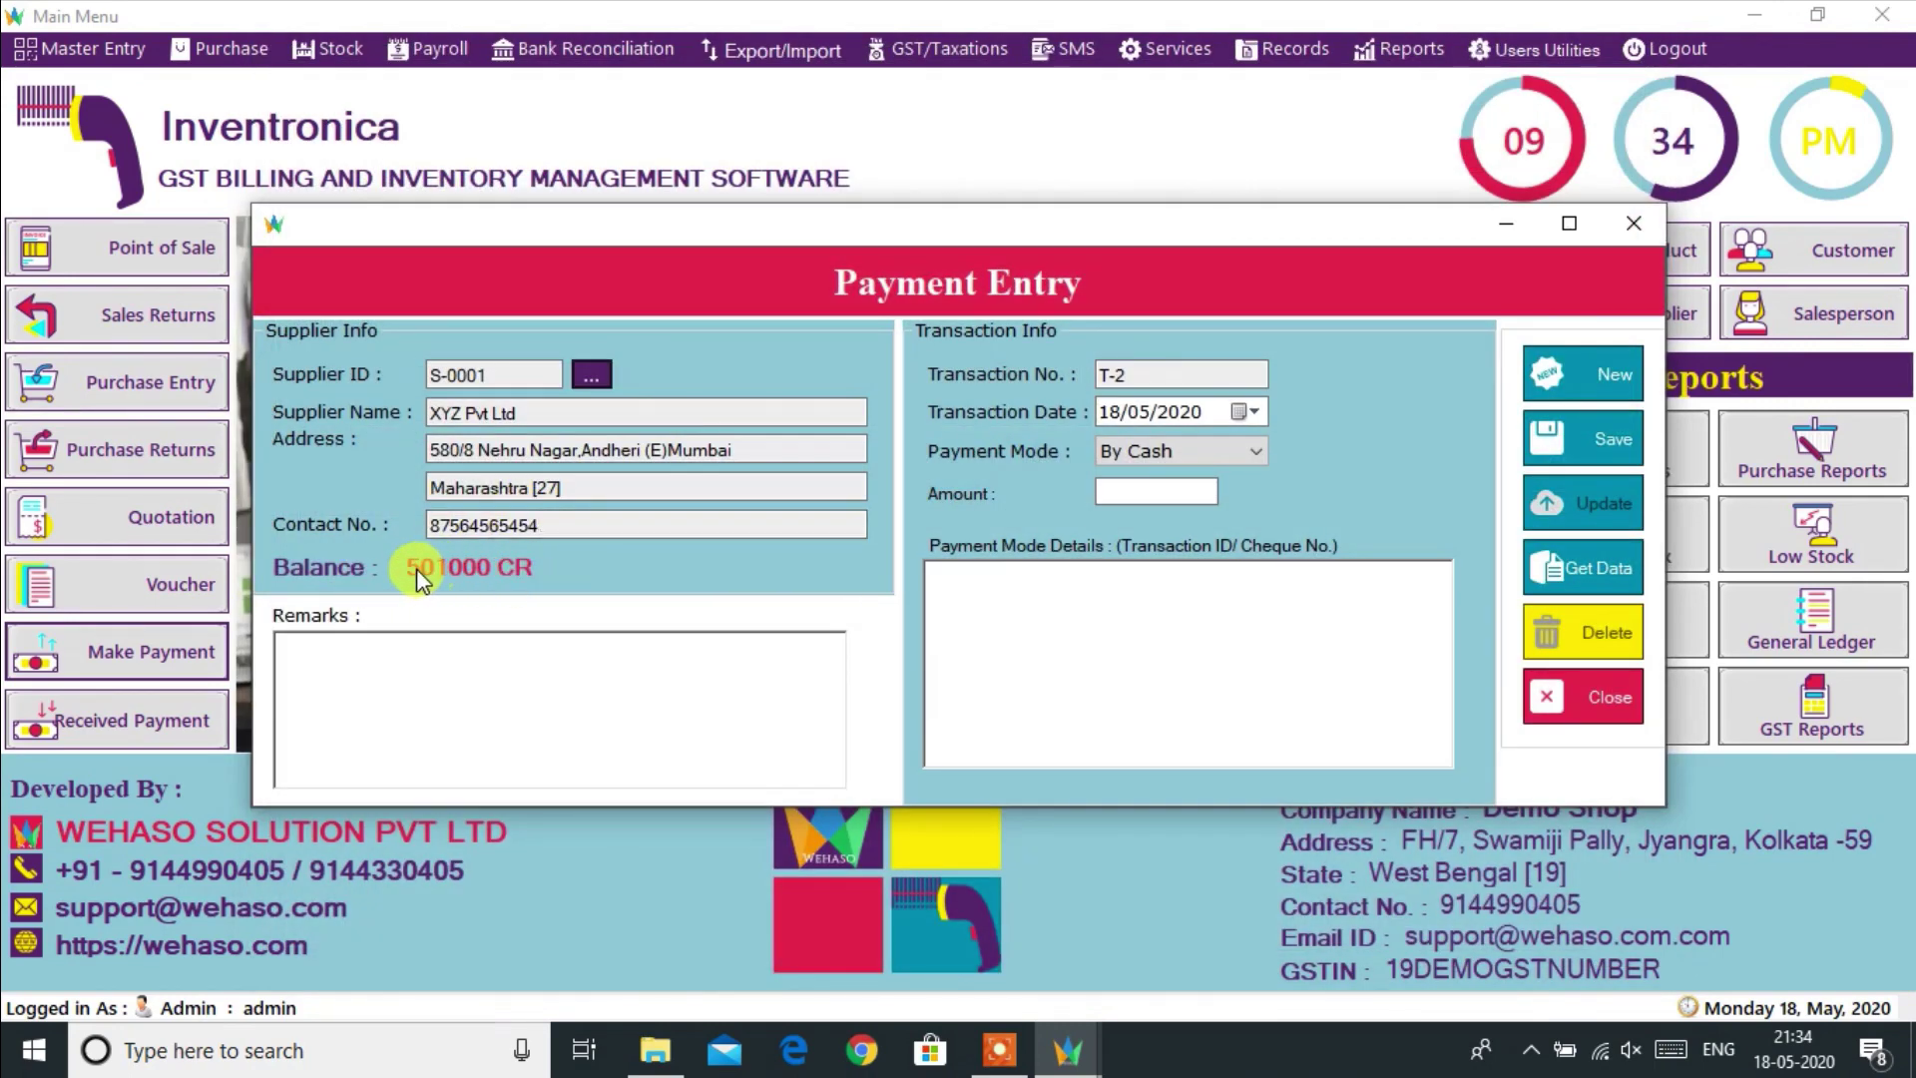
pyautogui.click(1550, 701)
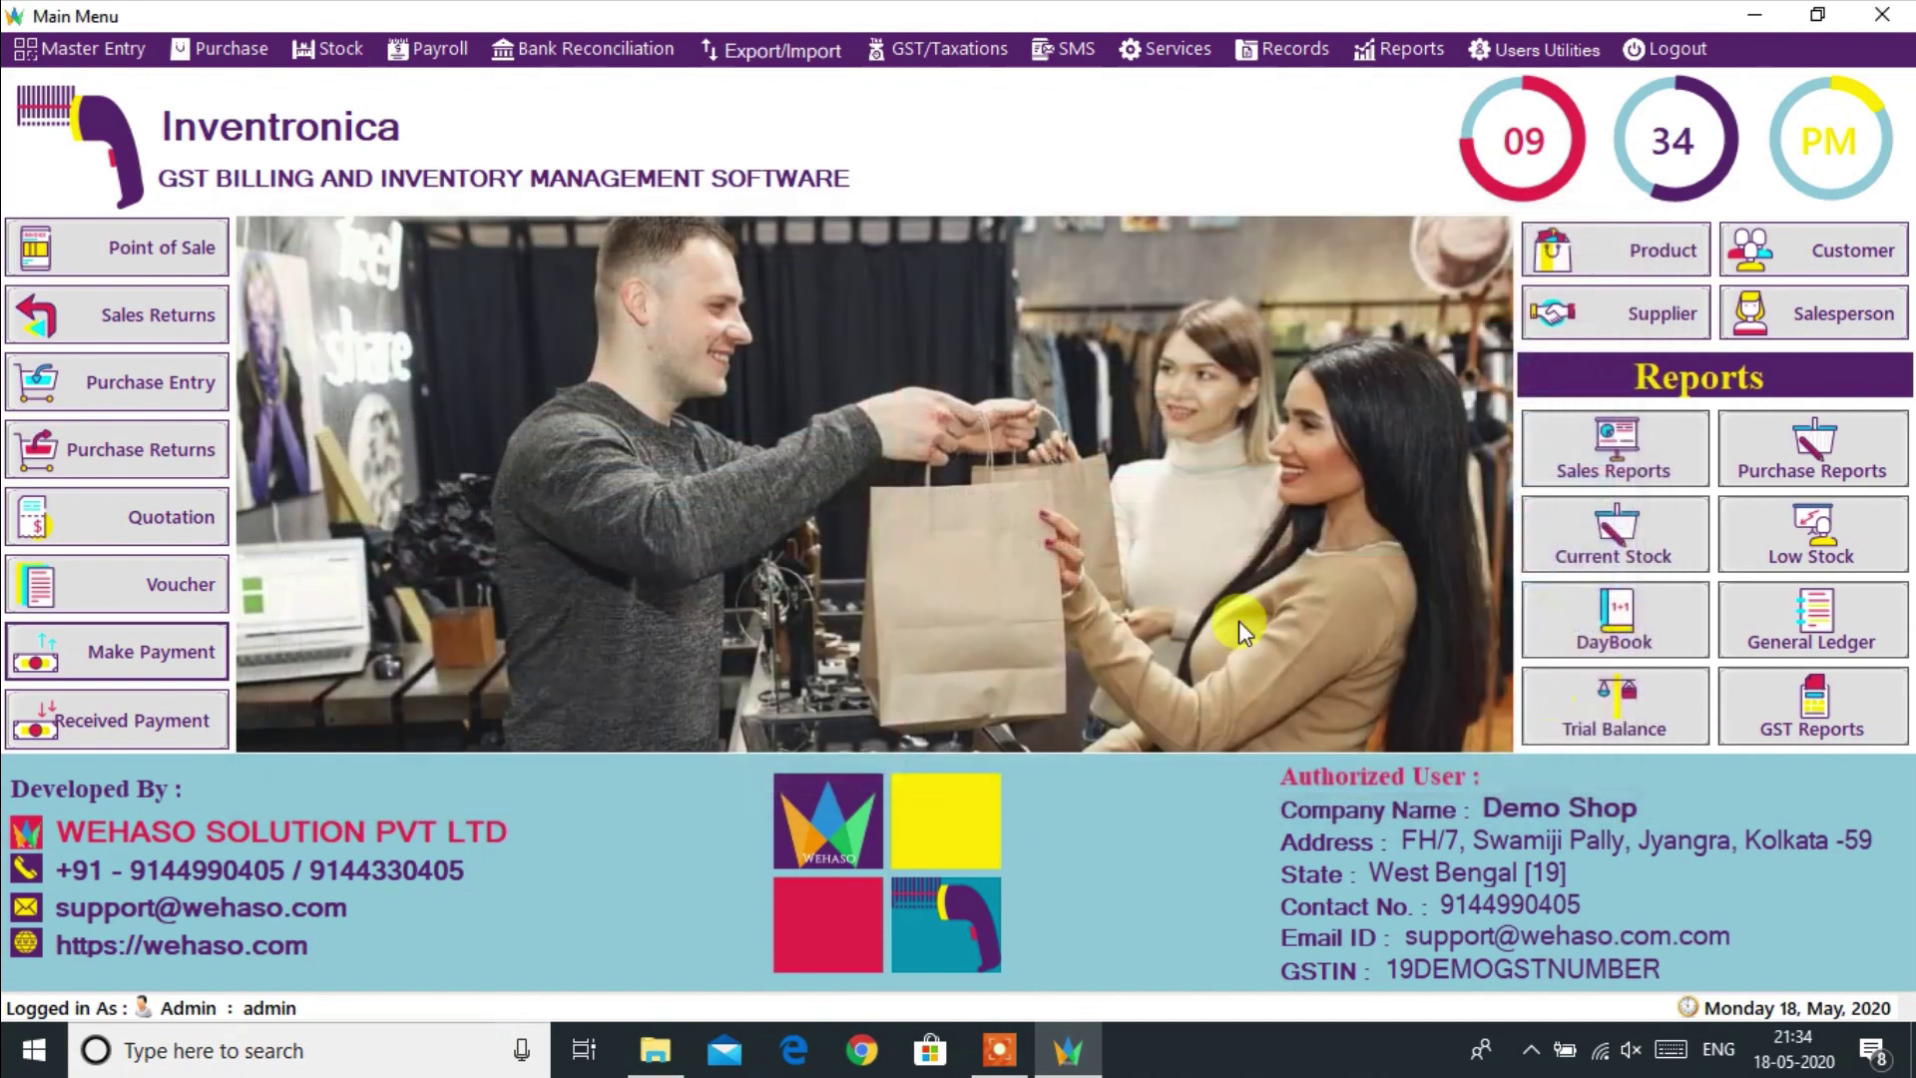
pyautogui.click(170, 716)
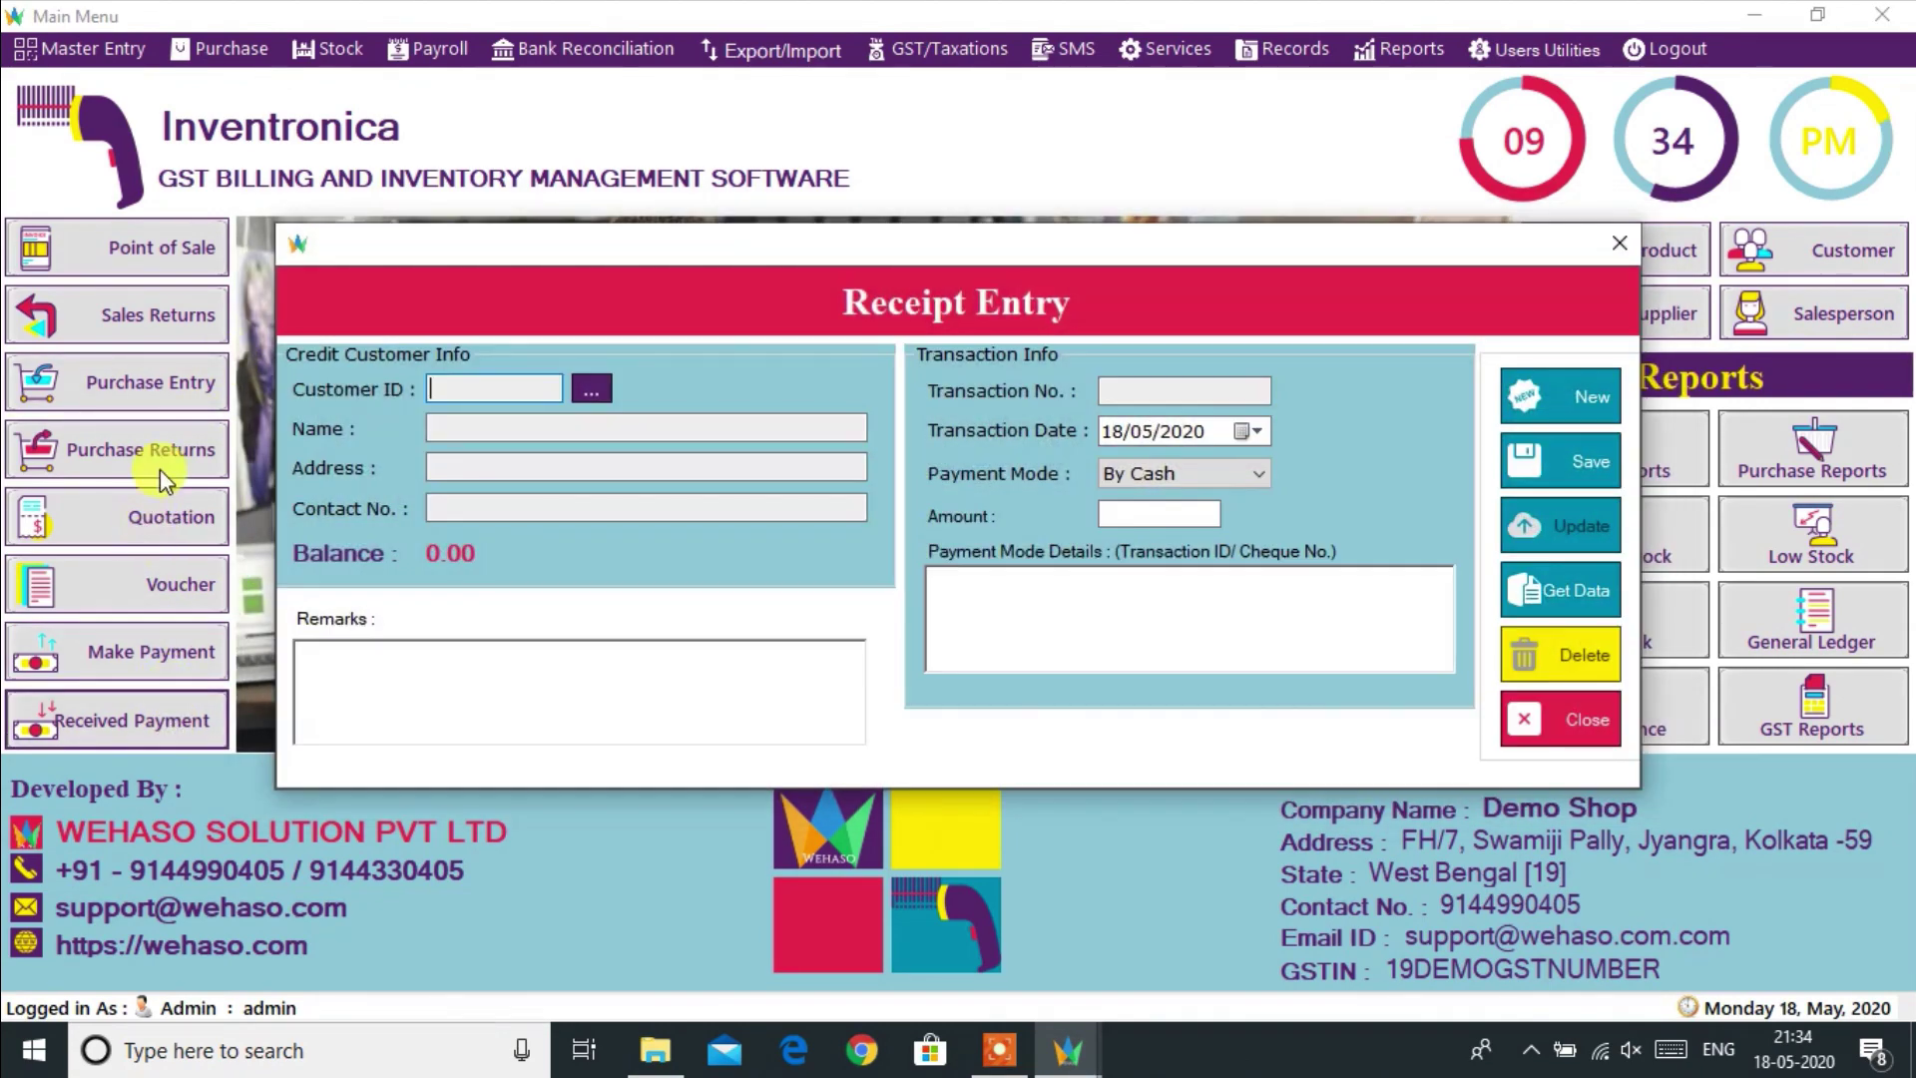
pyautogui.click(599, 388)
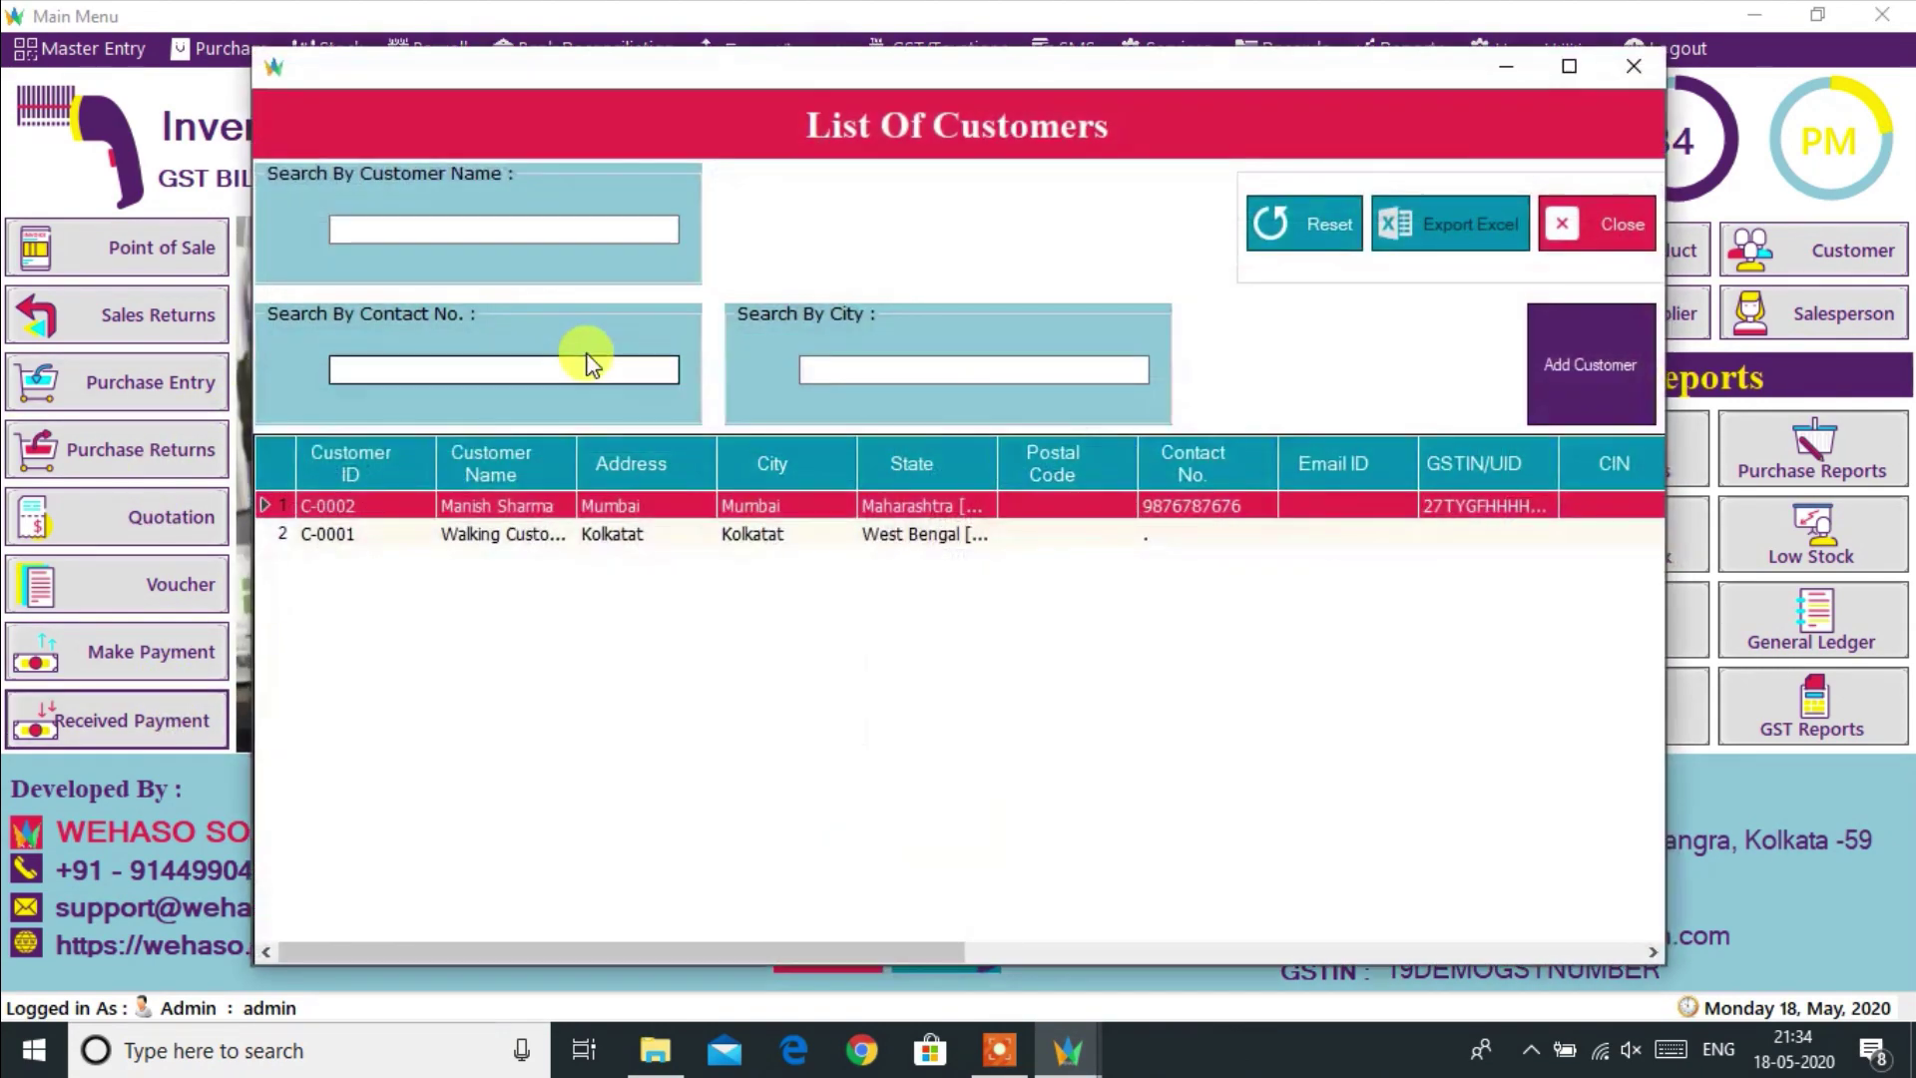
pyautogui.doubleClick(648, 507)
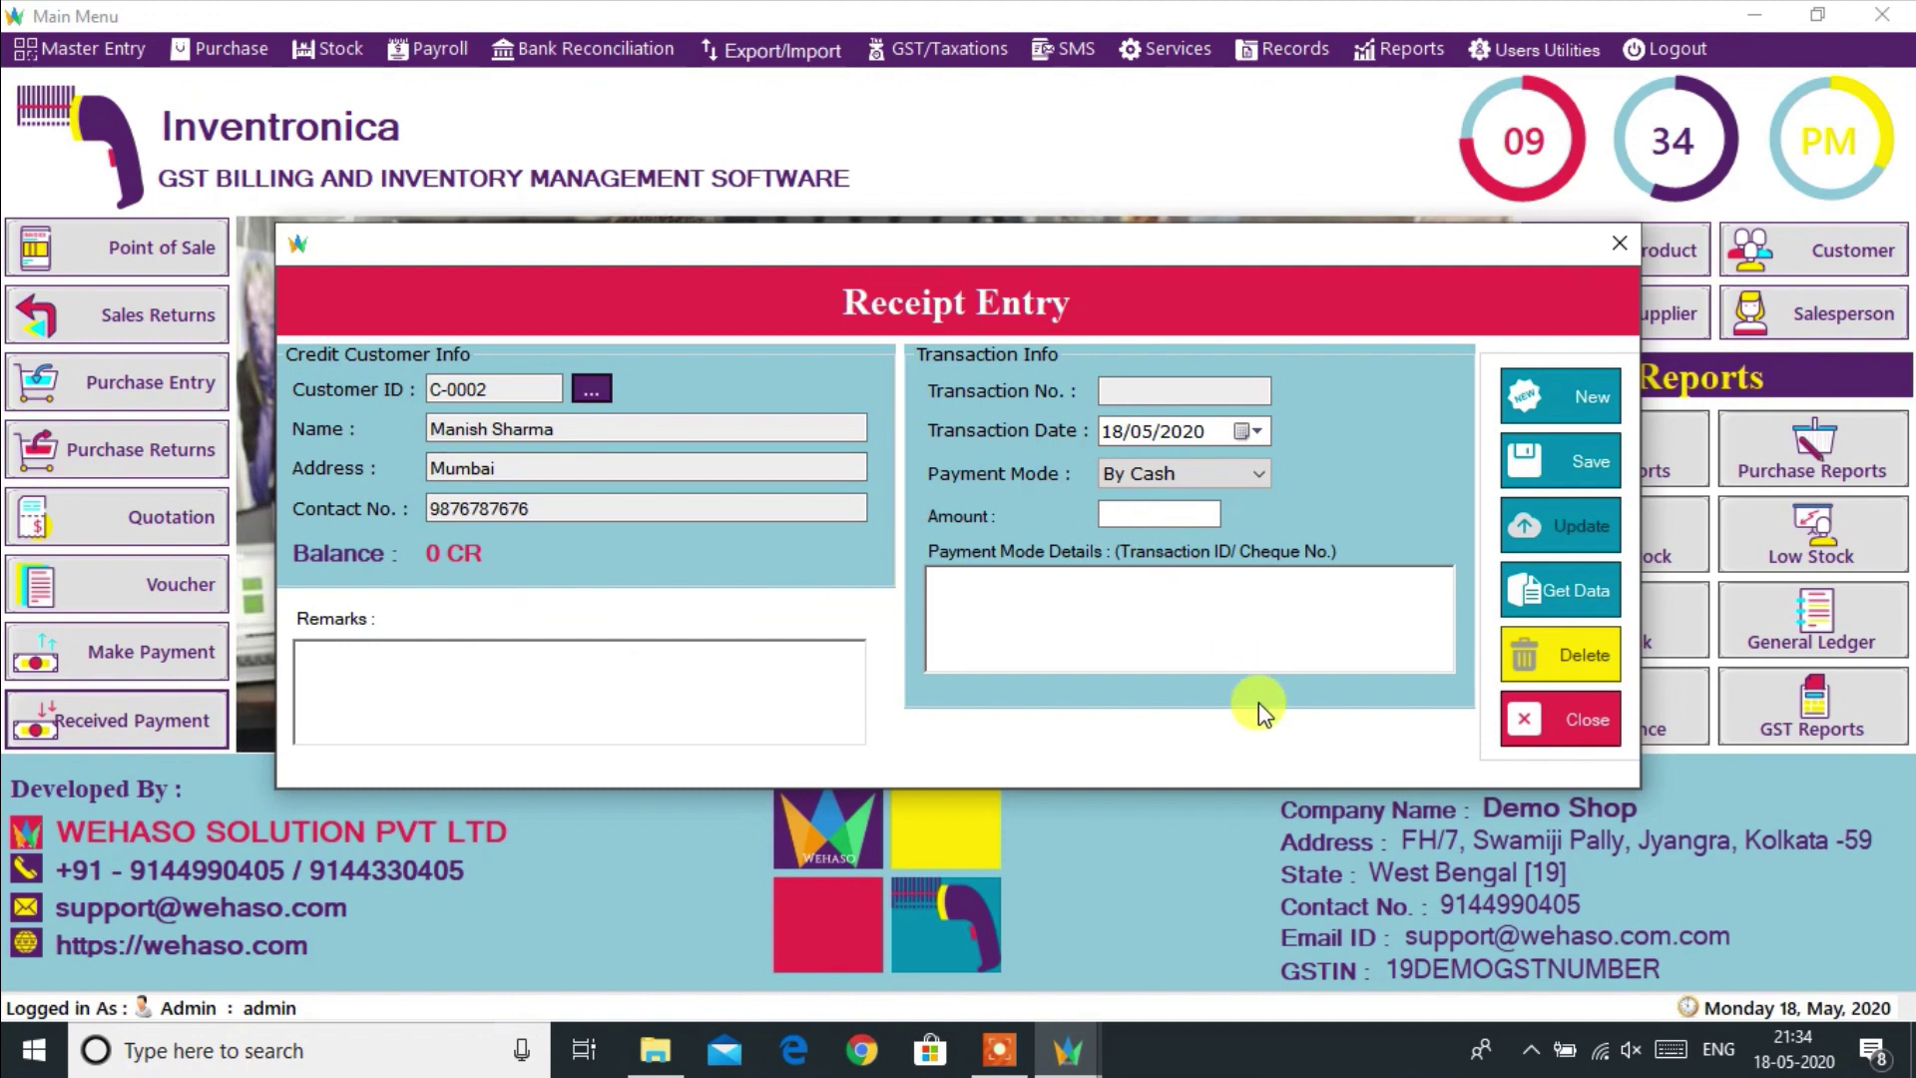
pyautogui.click(461, 508)
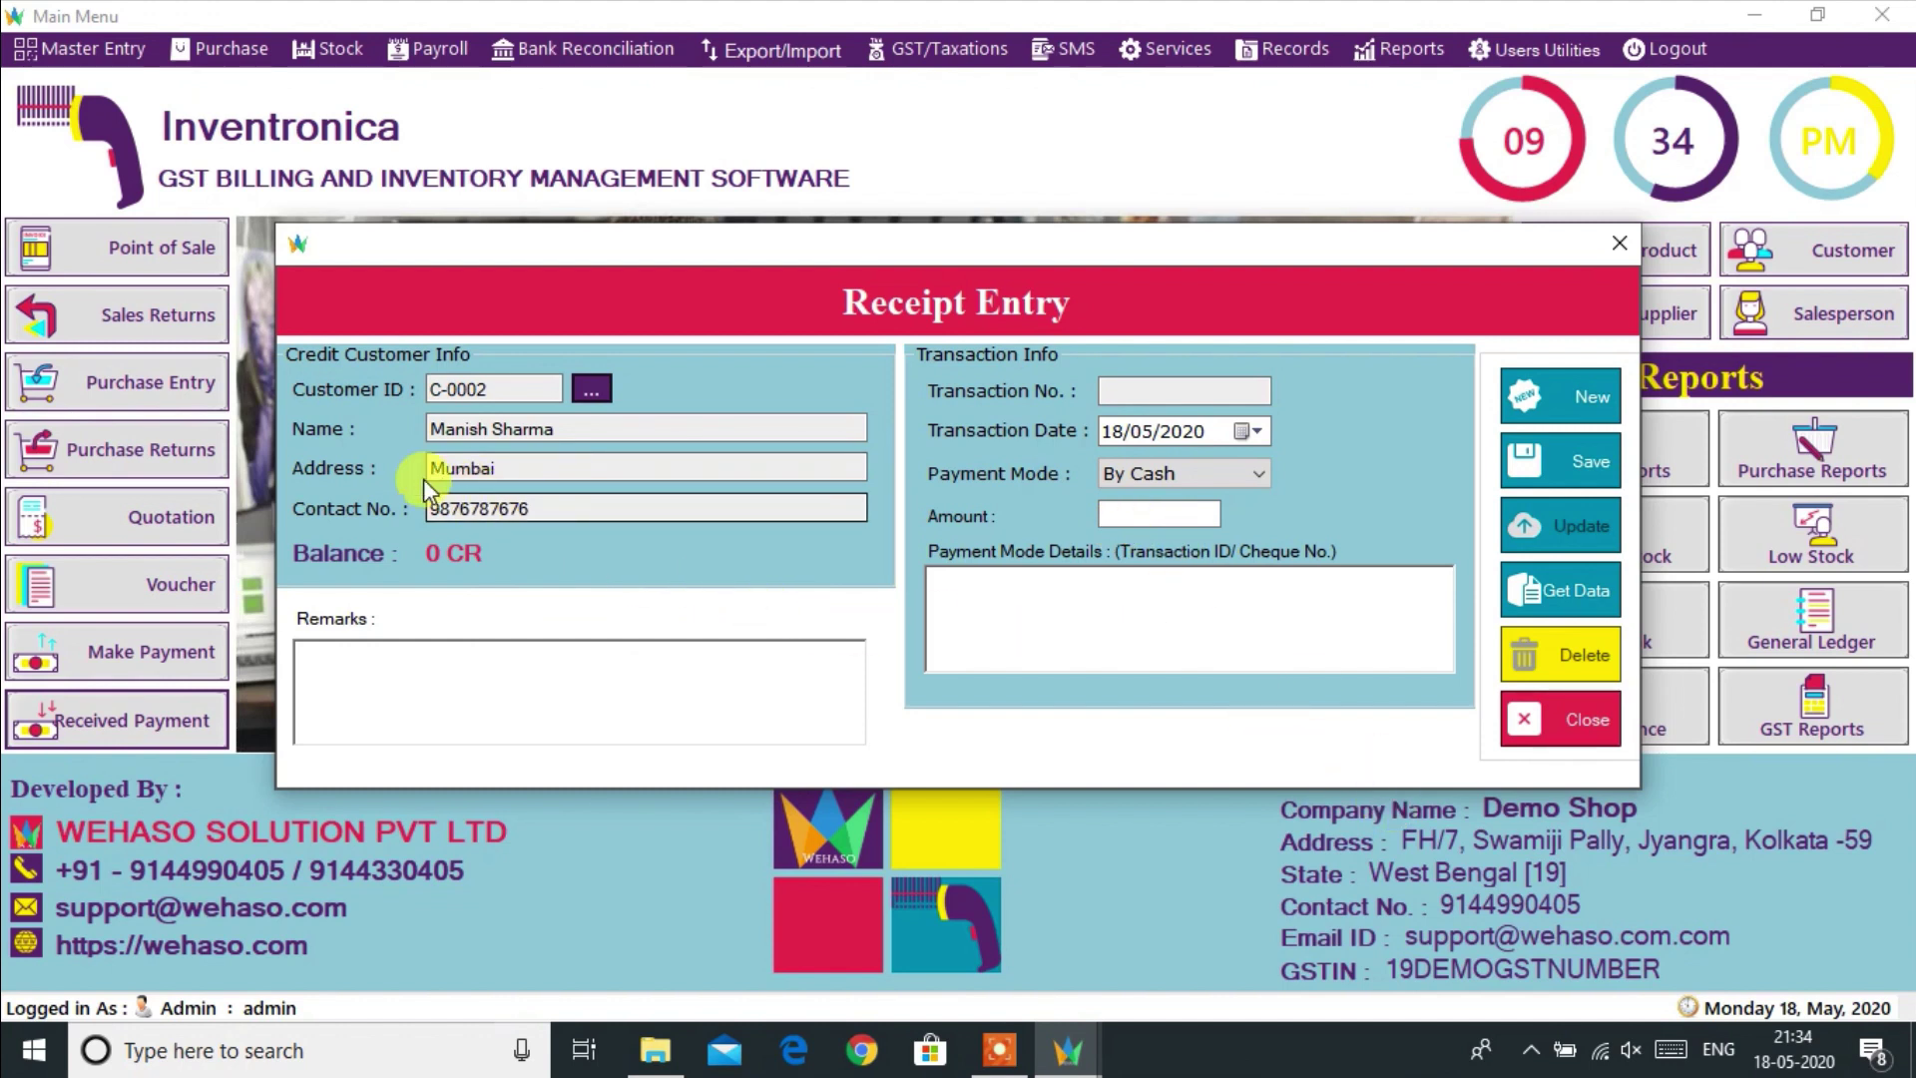
pyautogui.click(1574, 729)
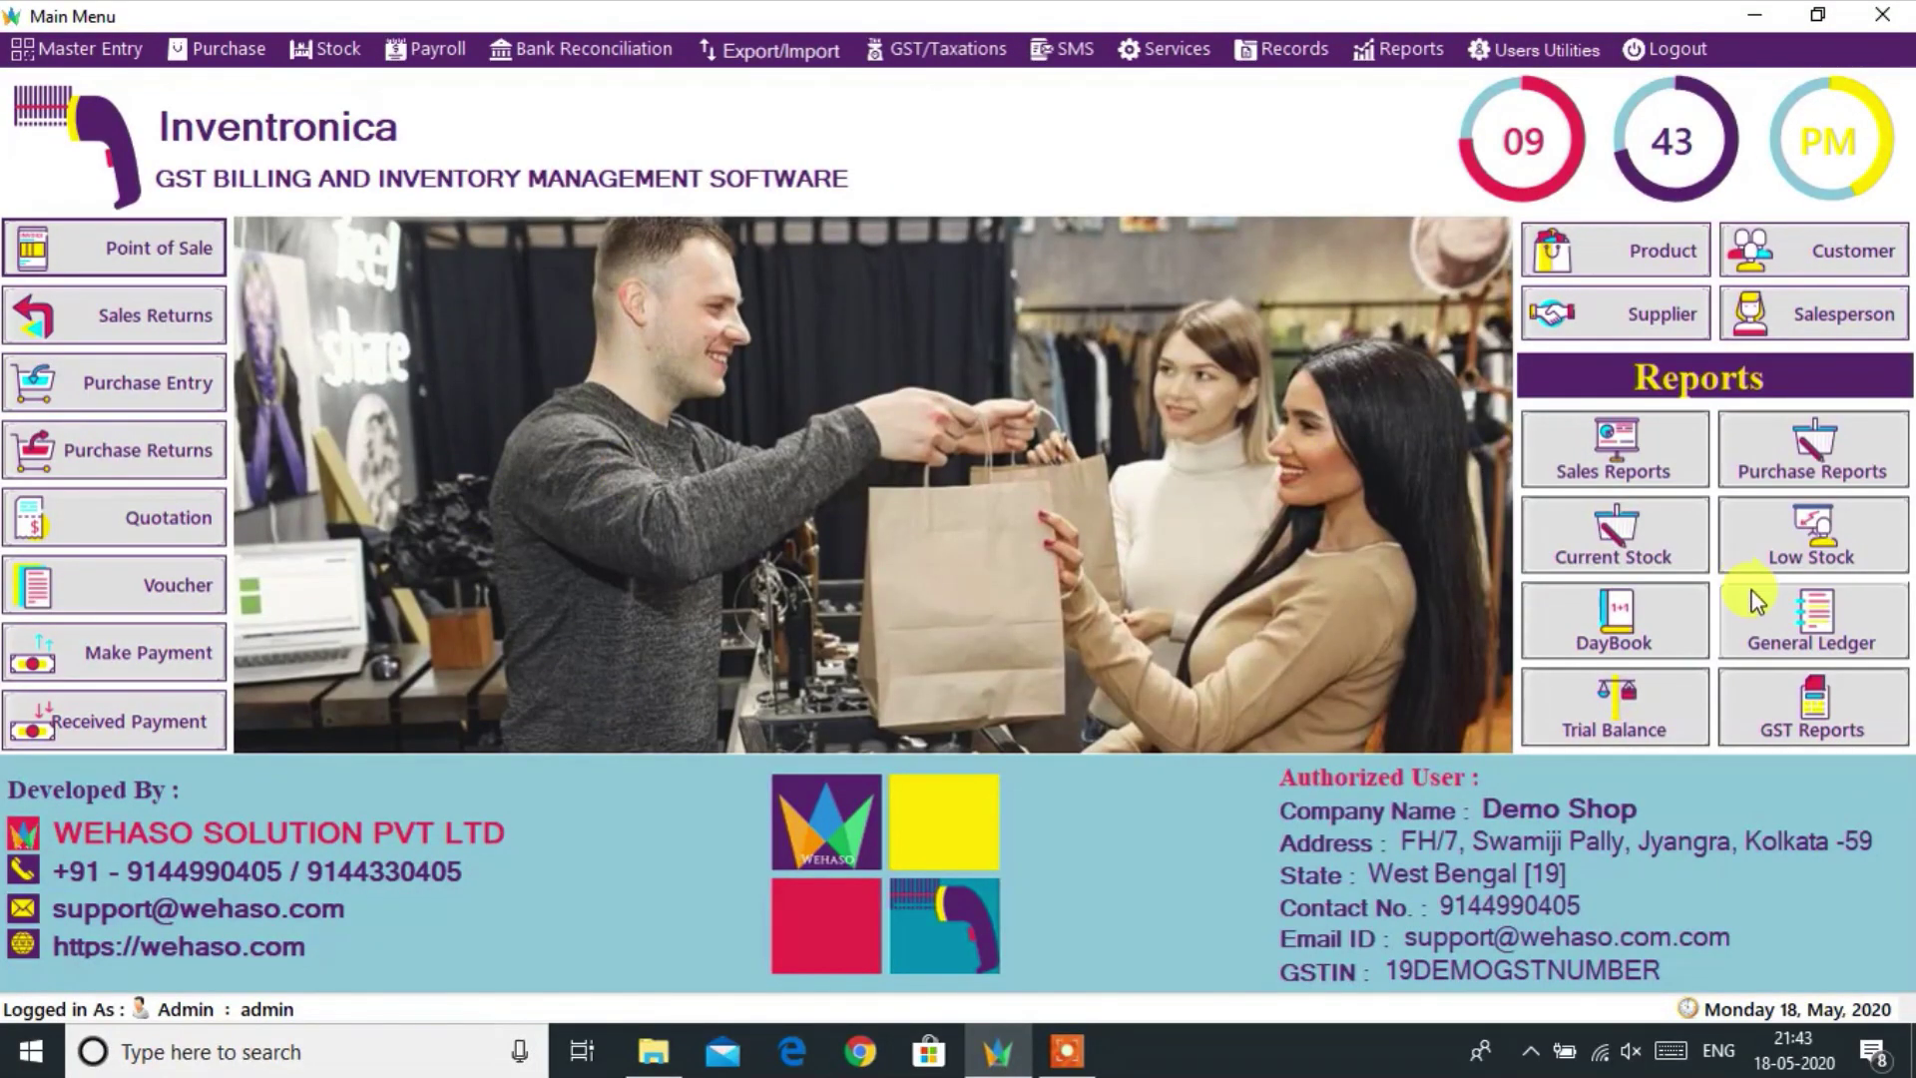
# Step: Set the From date to 01/05/2020 and page through the invoice-wise sales report listing INV-0003 and INV-0004, then close it
pyautogui.click(1613, 447)
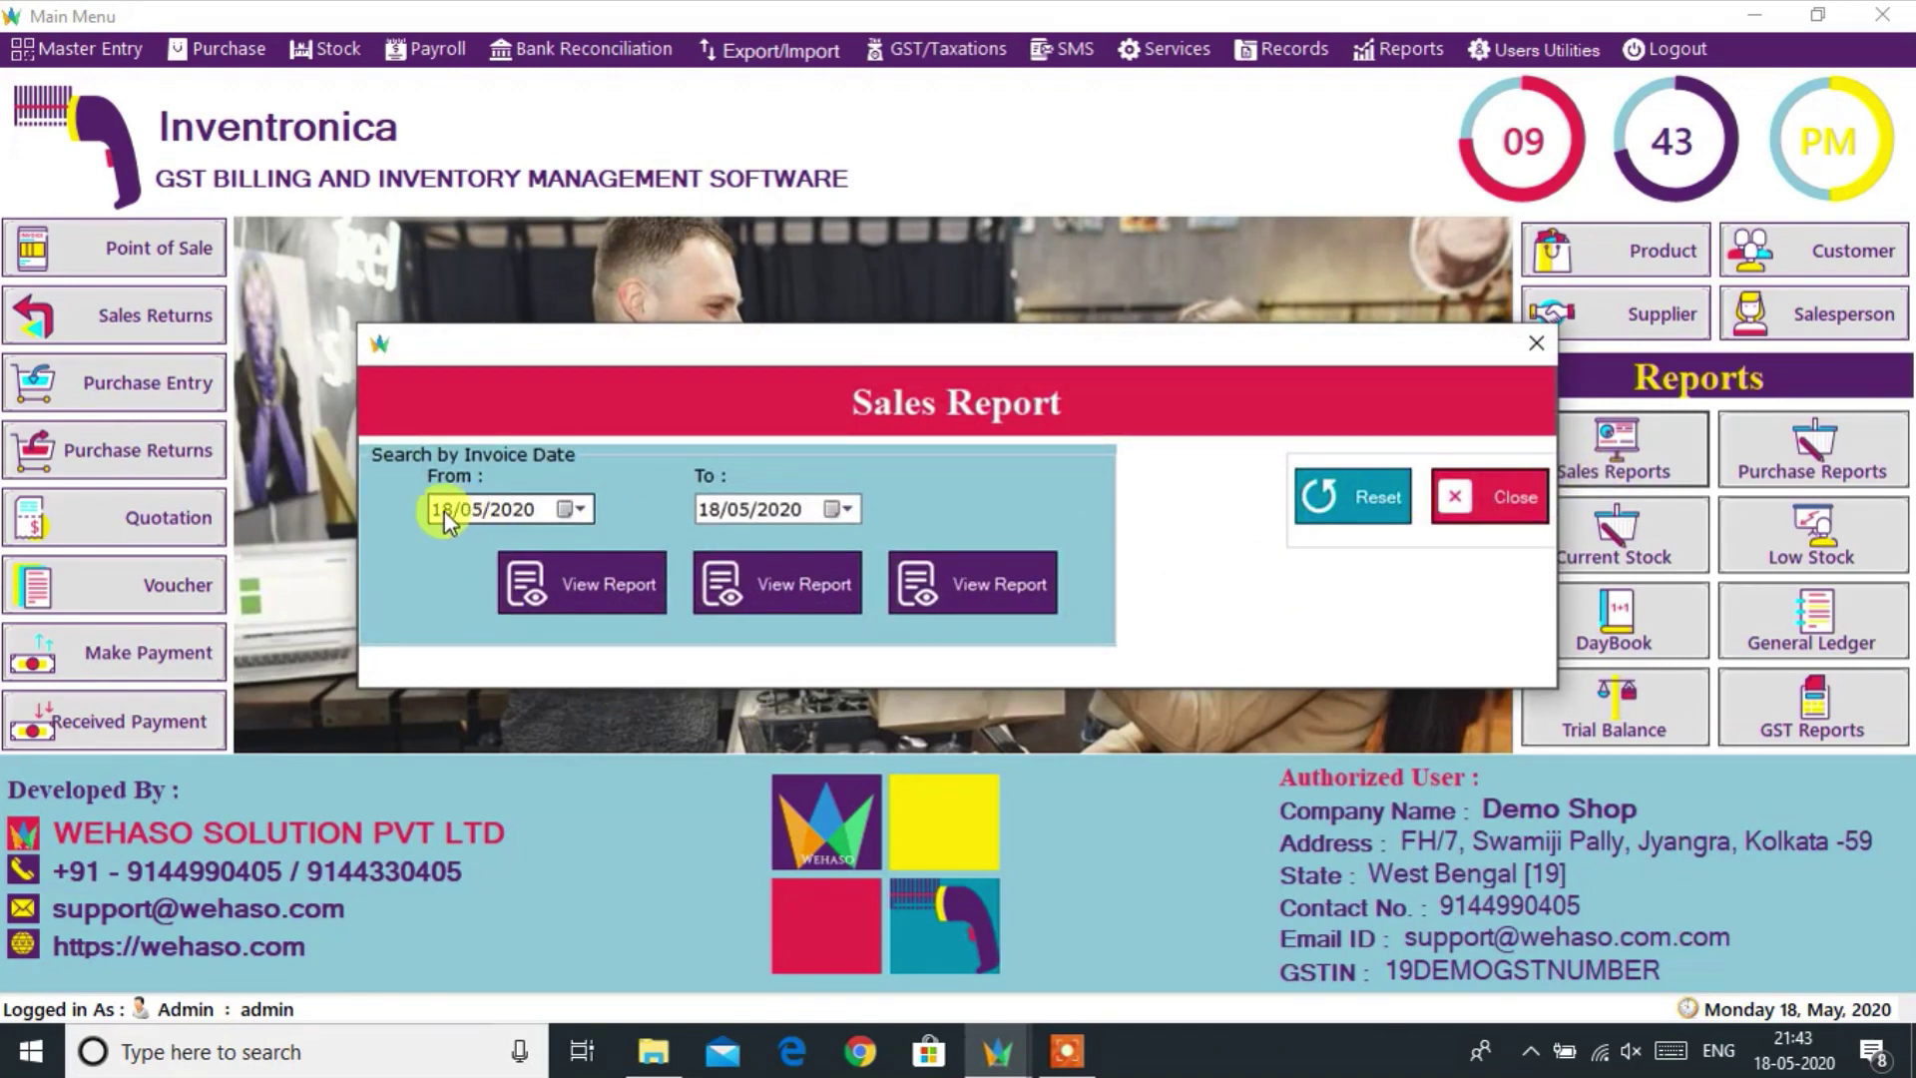
pyautogui.click(445, 512)
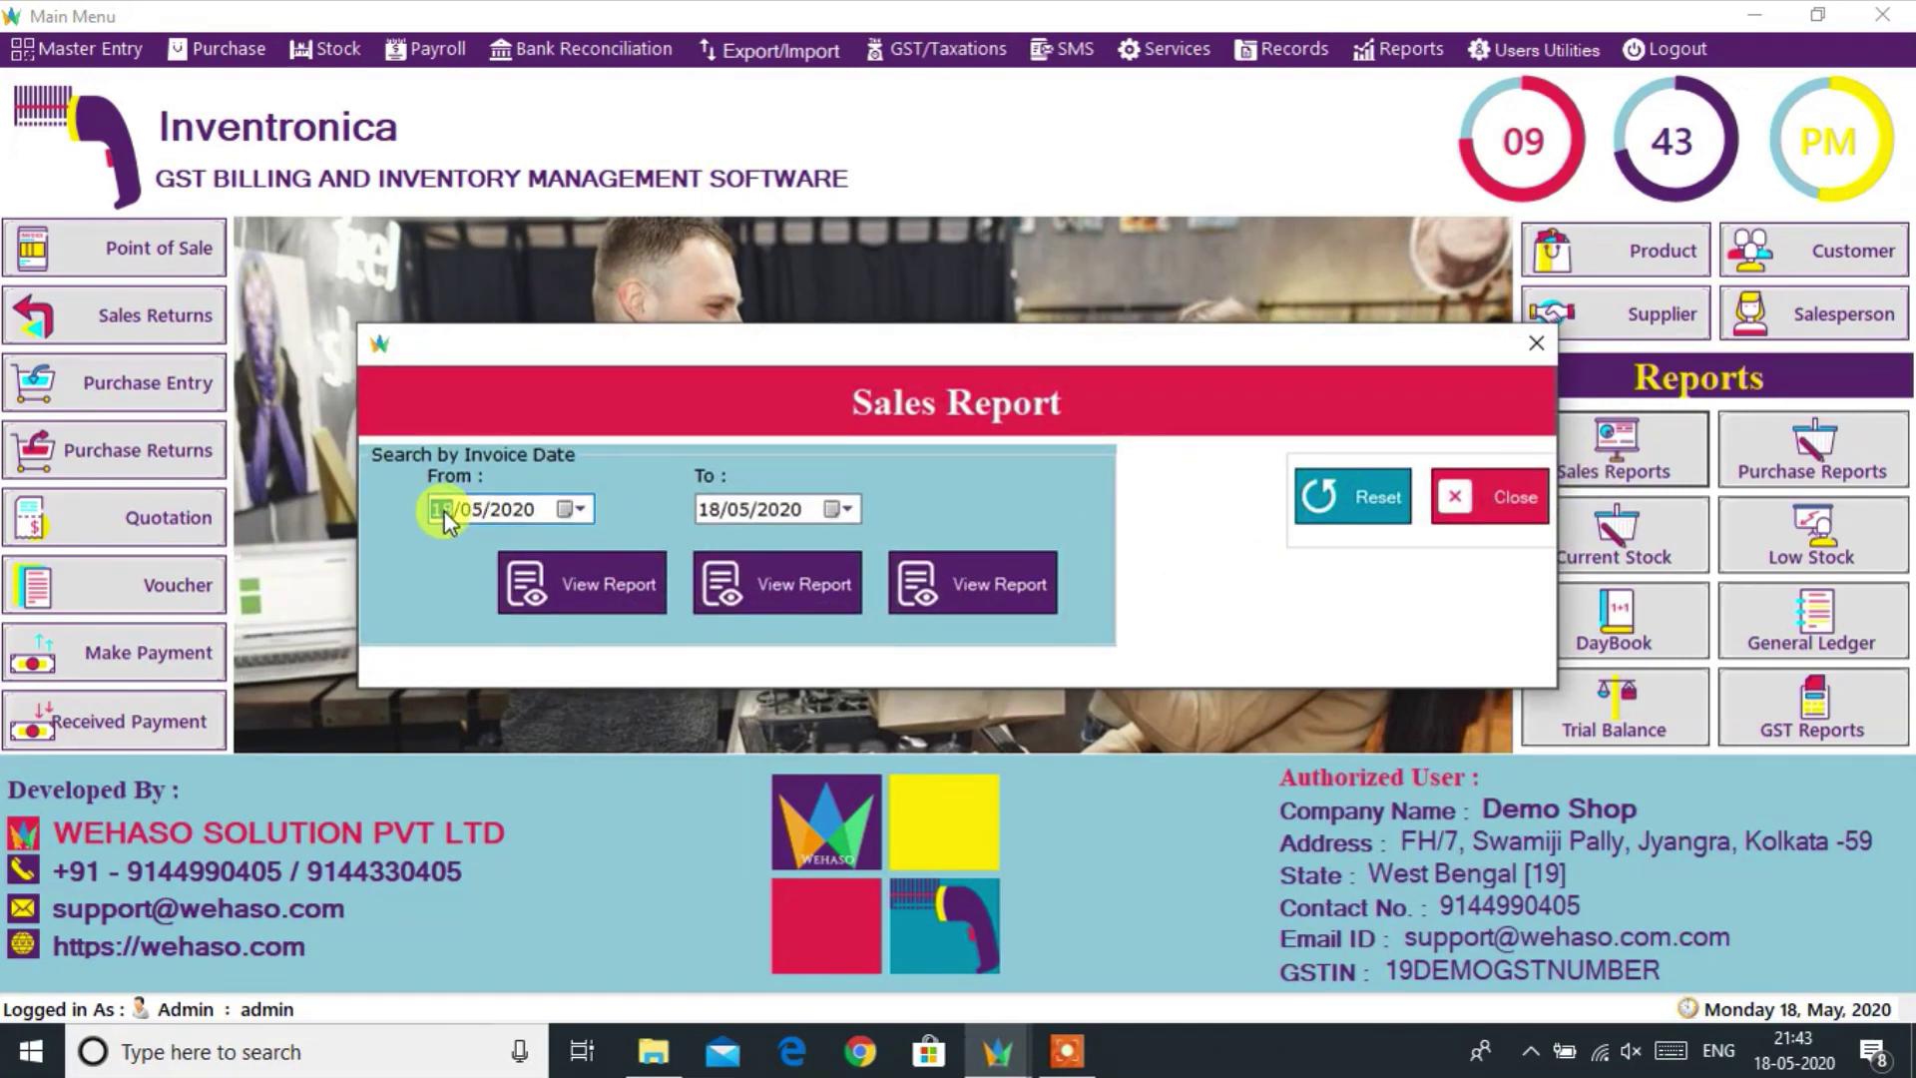
pyautogui.click(539, 586)
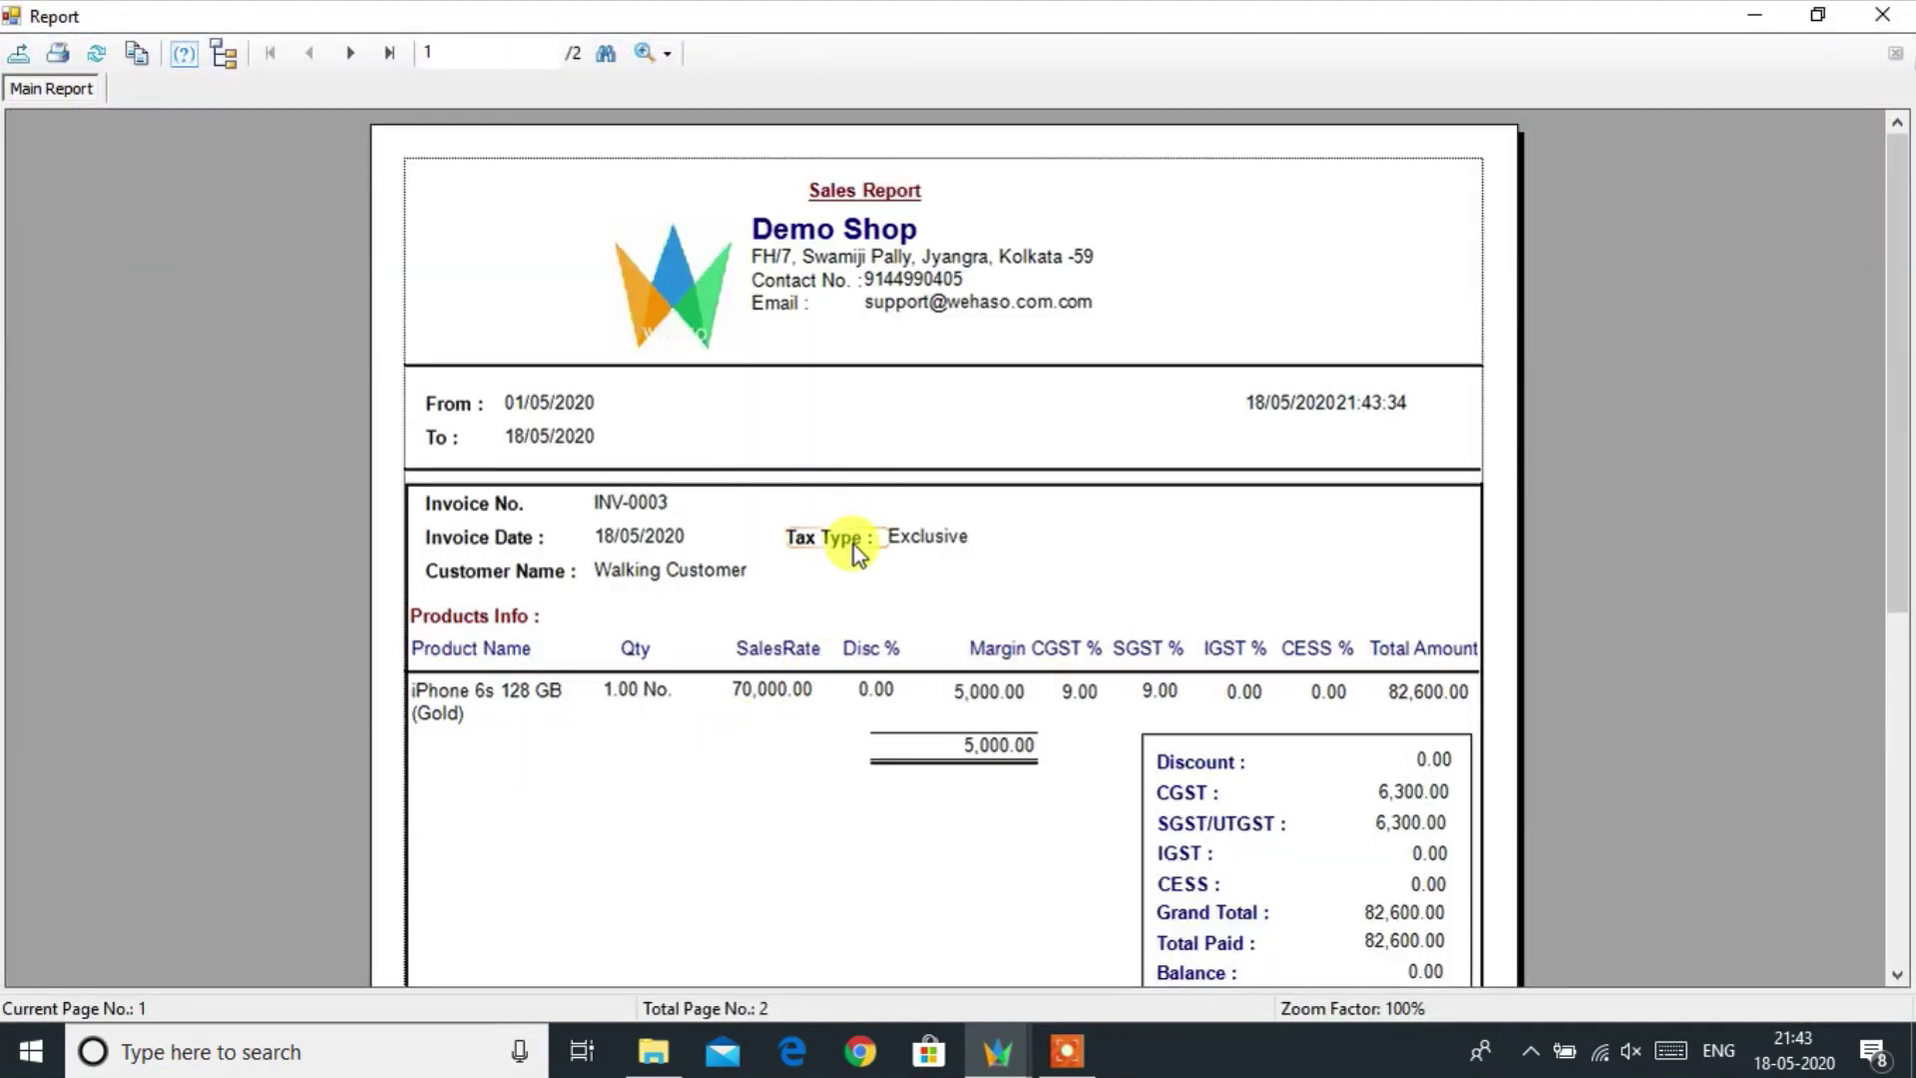
pyautogui.scroll(-3, 873, 607)
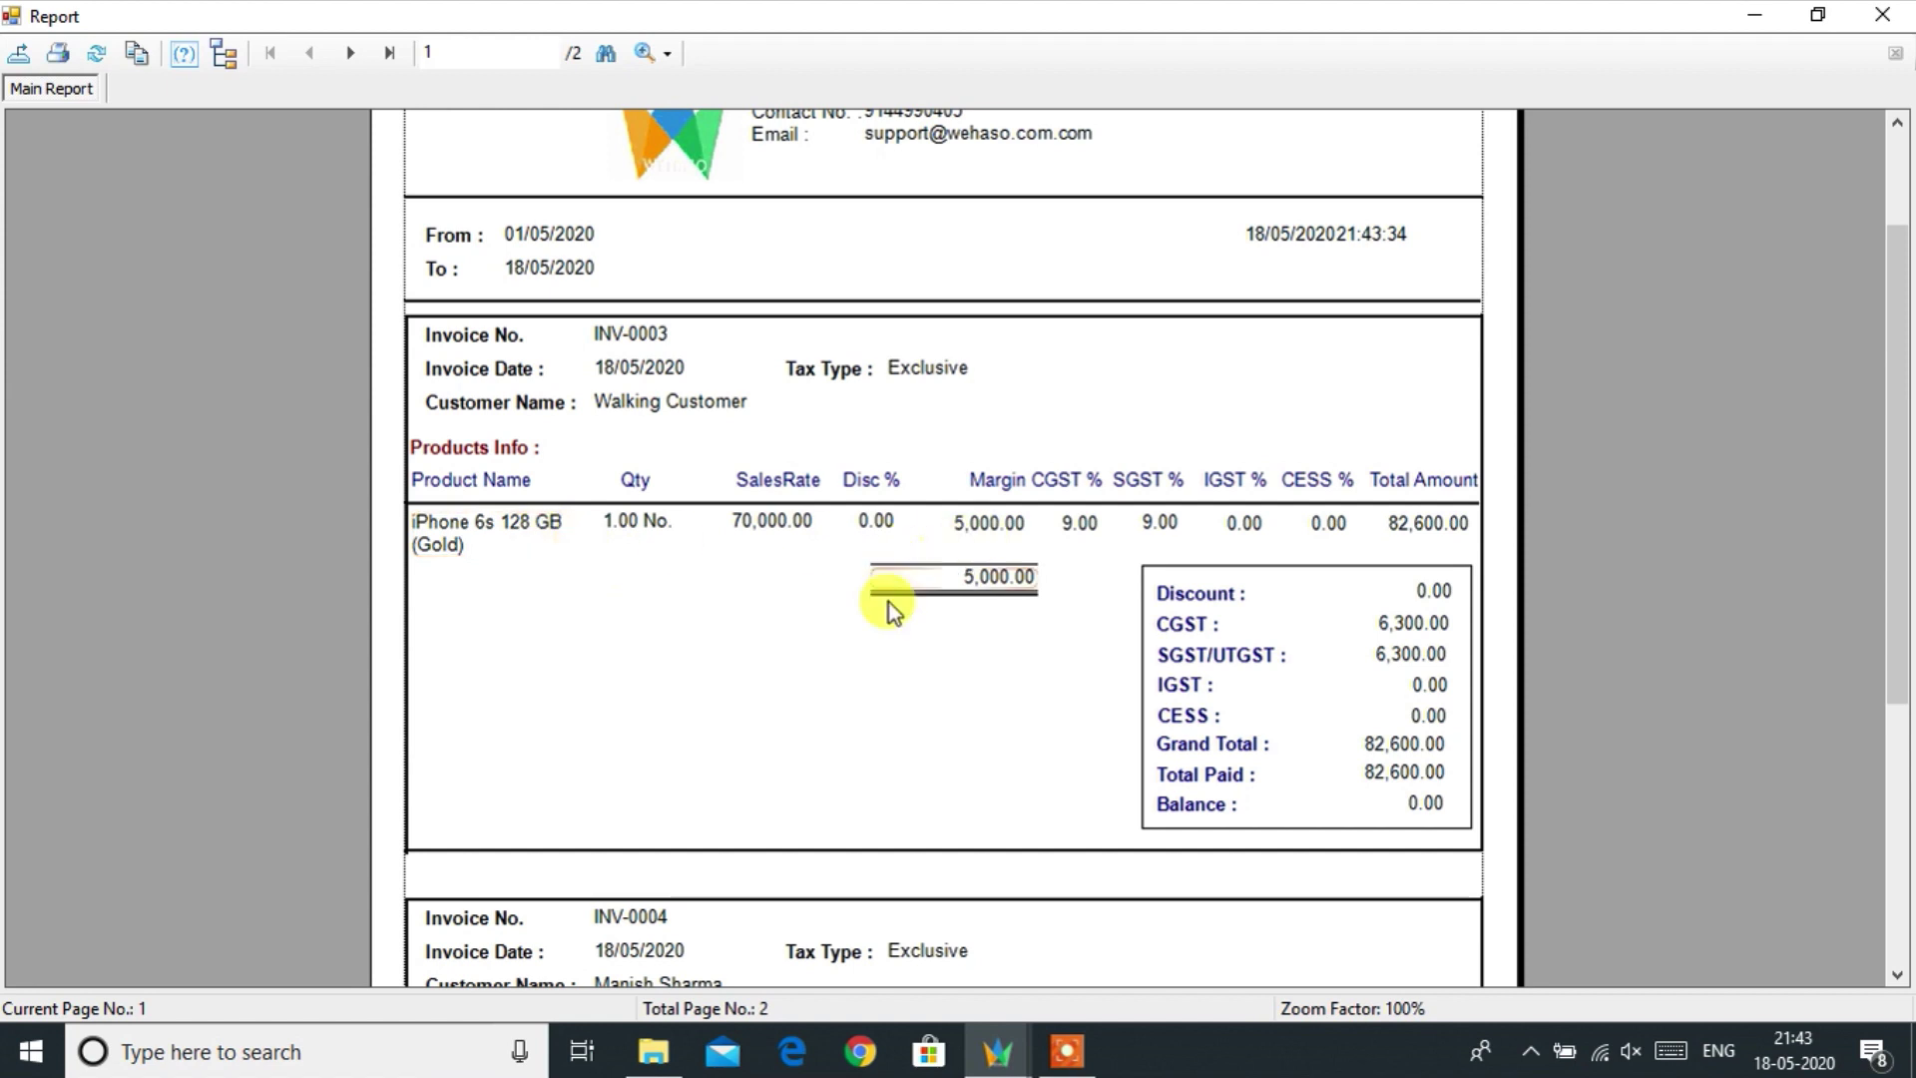
pyautogui.click(926, 581)
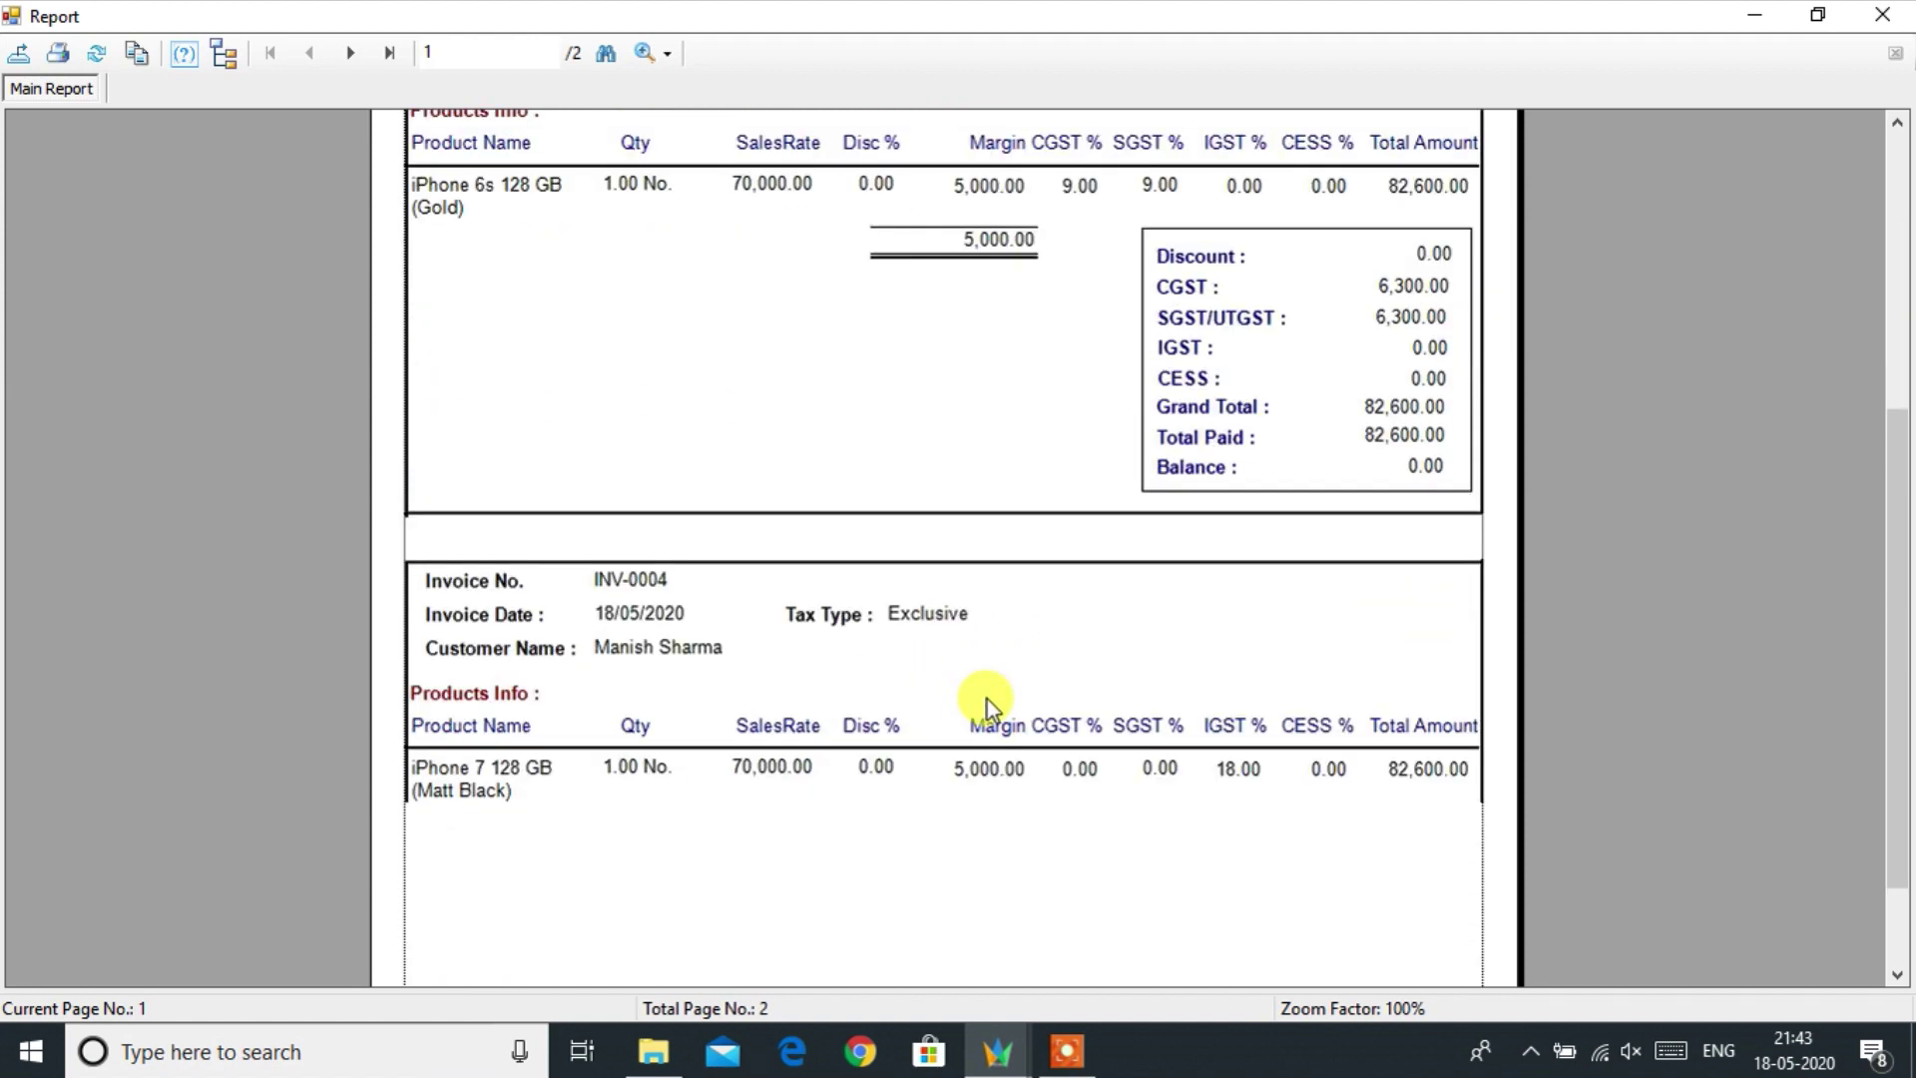
pyautogui.scroll(-3, 986, 699)
pyautogui.click(349, 54)
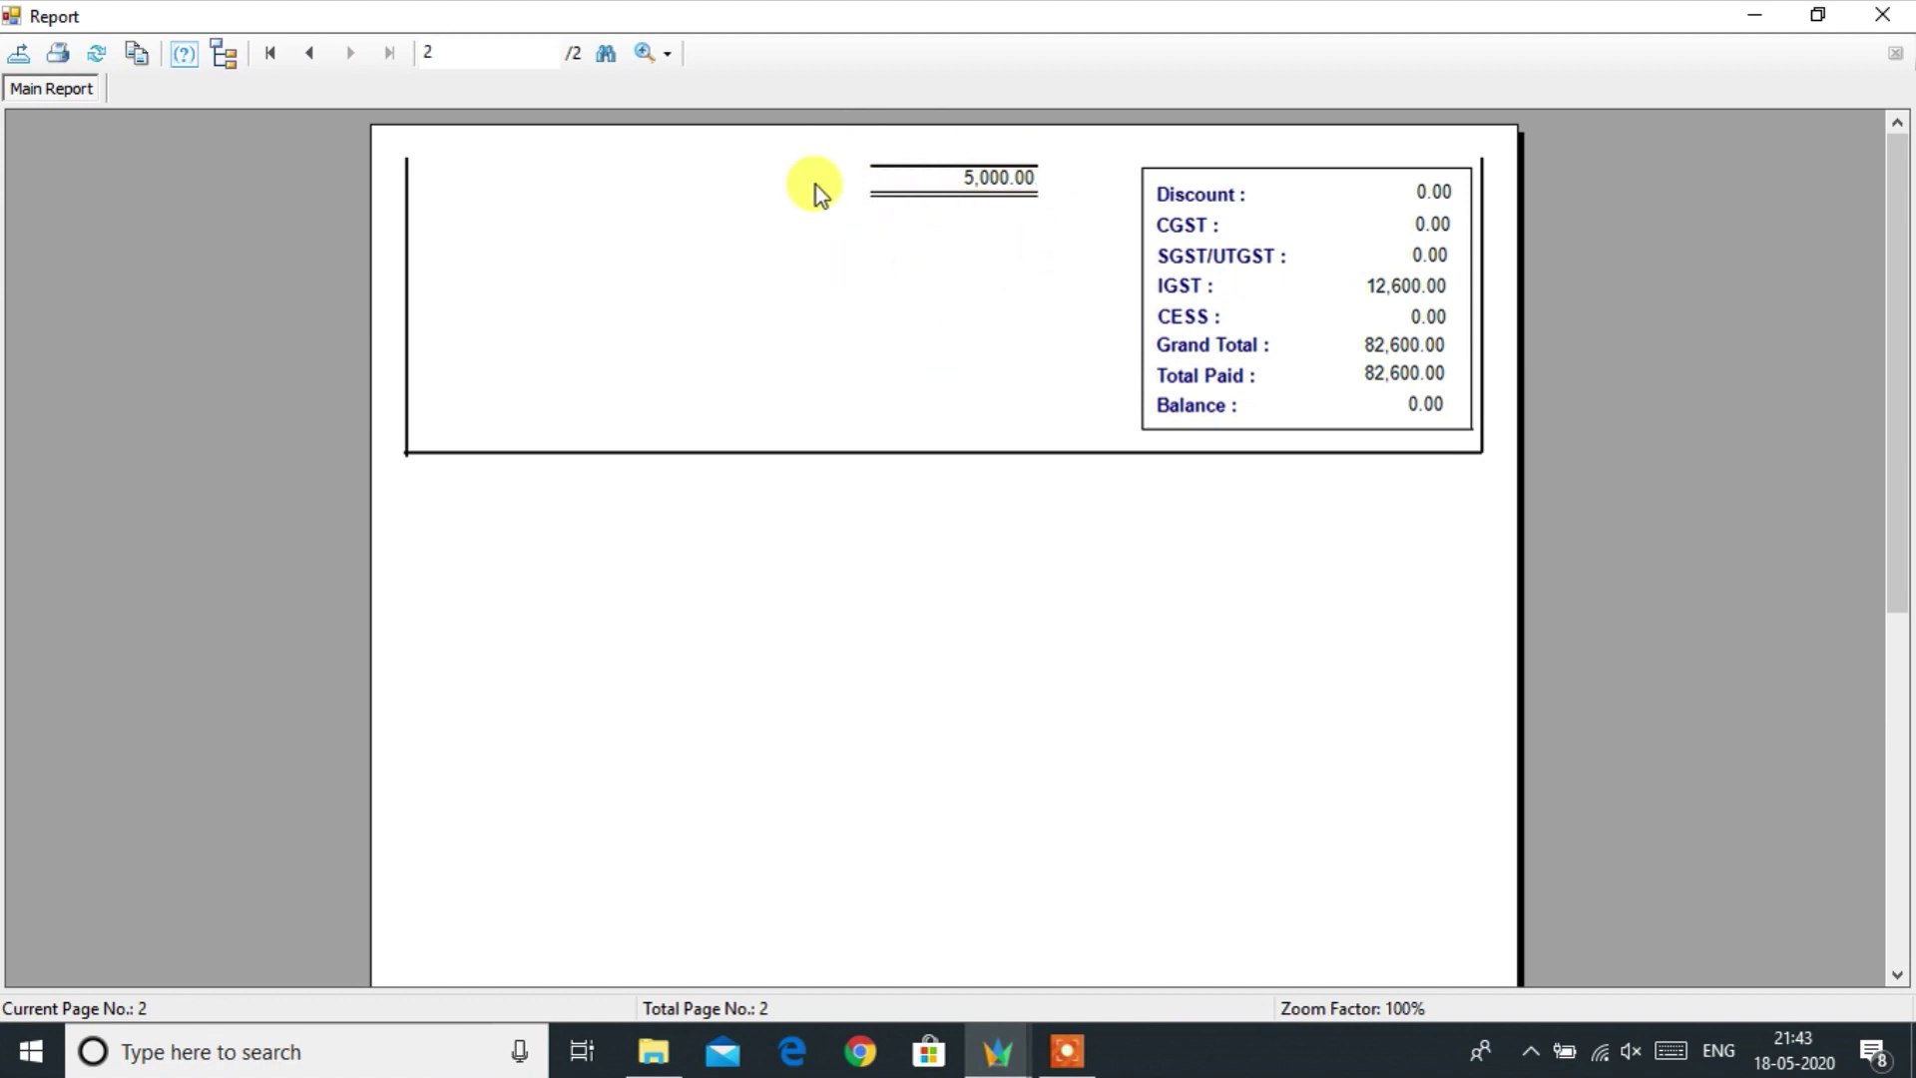
pyautogui.click(1894, 19)
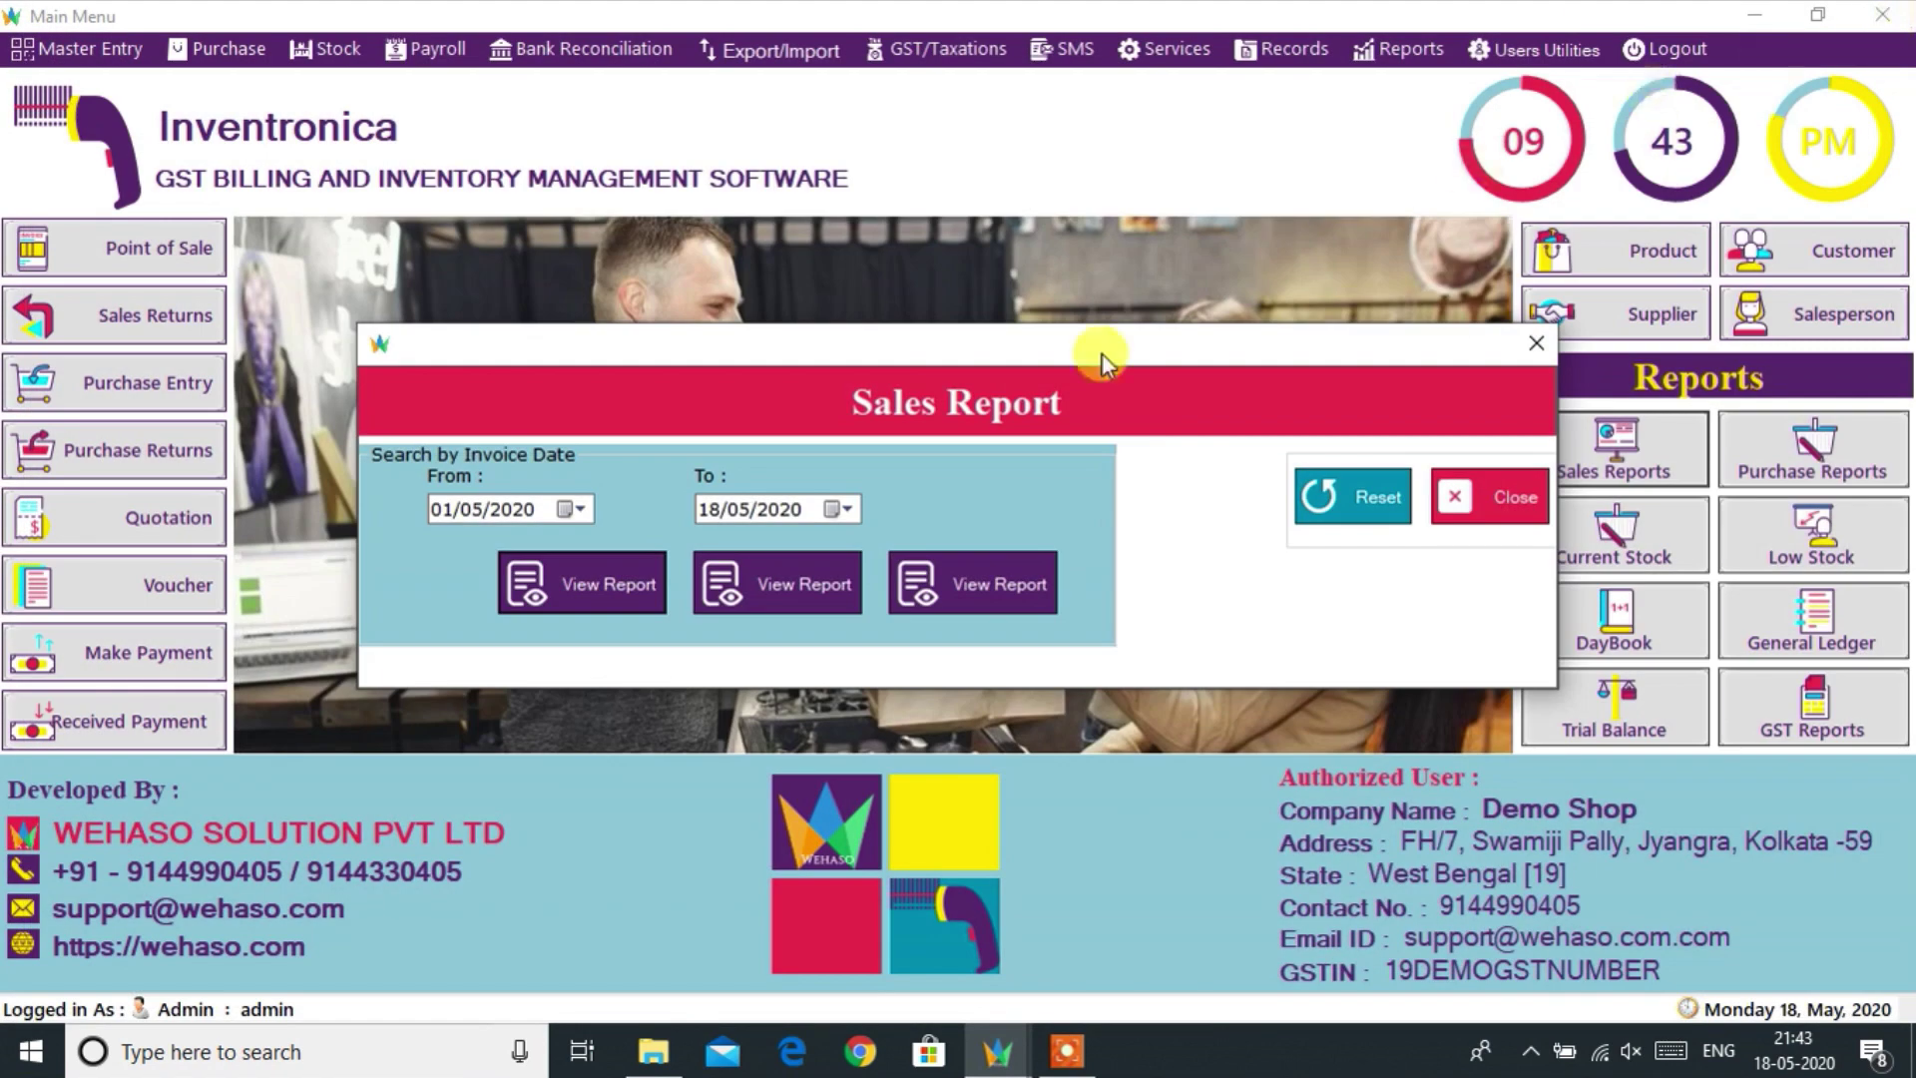
# Step: Review the 01/05–18/05/2020 sales summary totalling 165,200.00 by cash and debit card, then close the sales reports
pyautogui.click(727, 591)
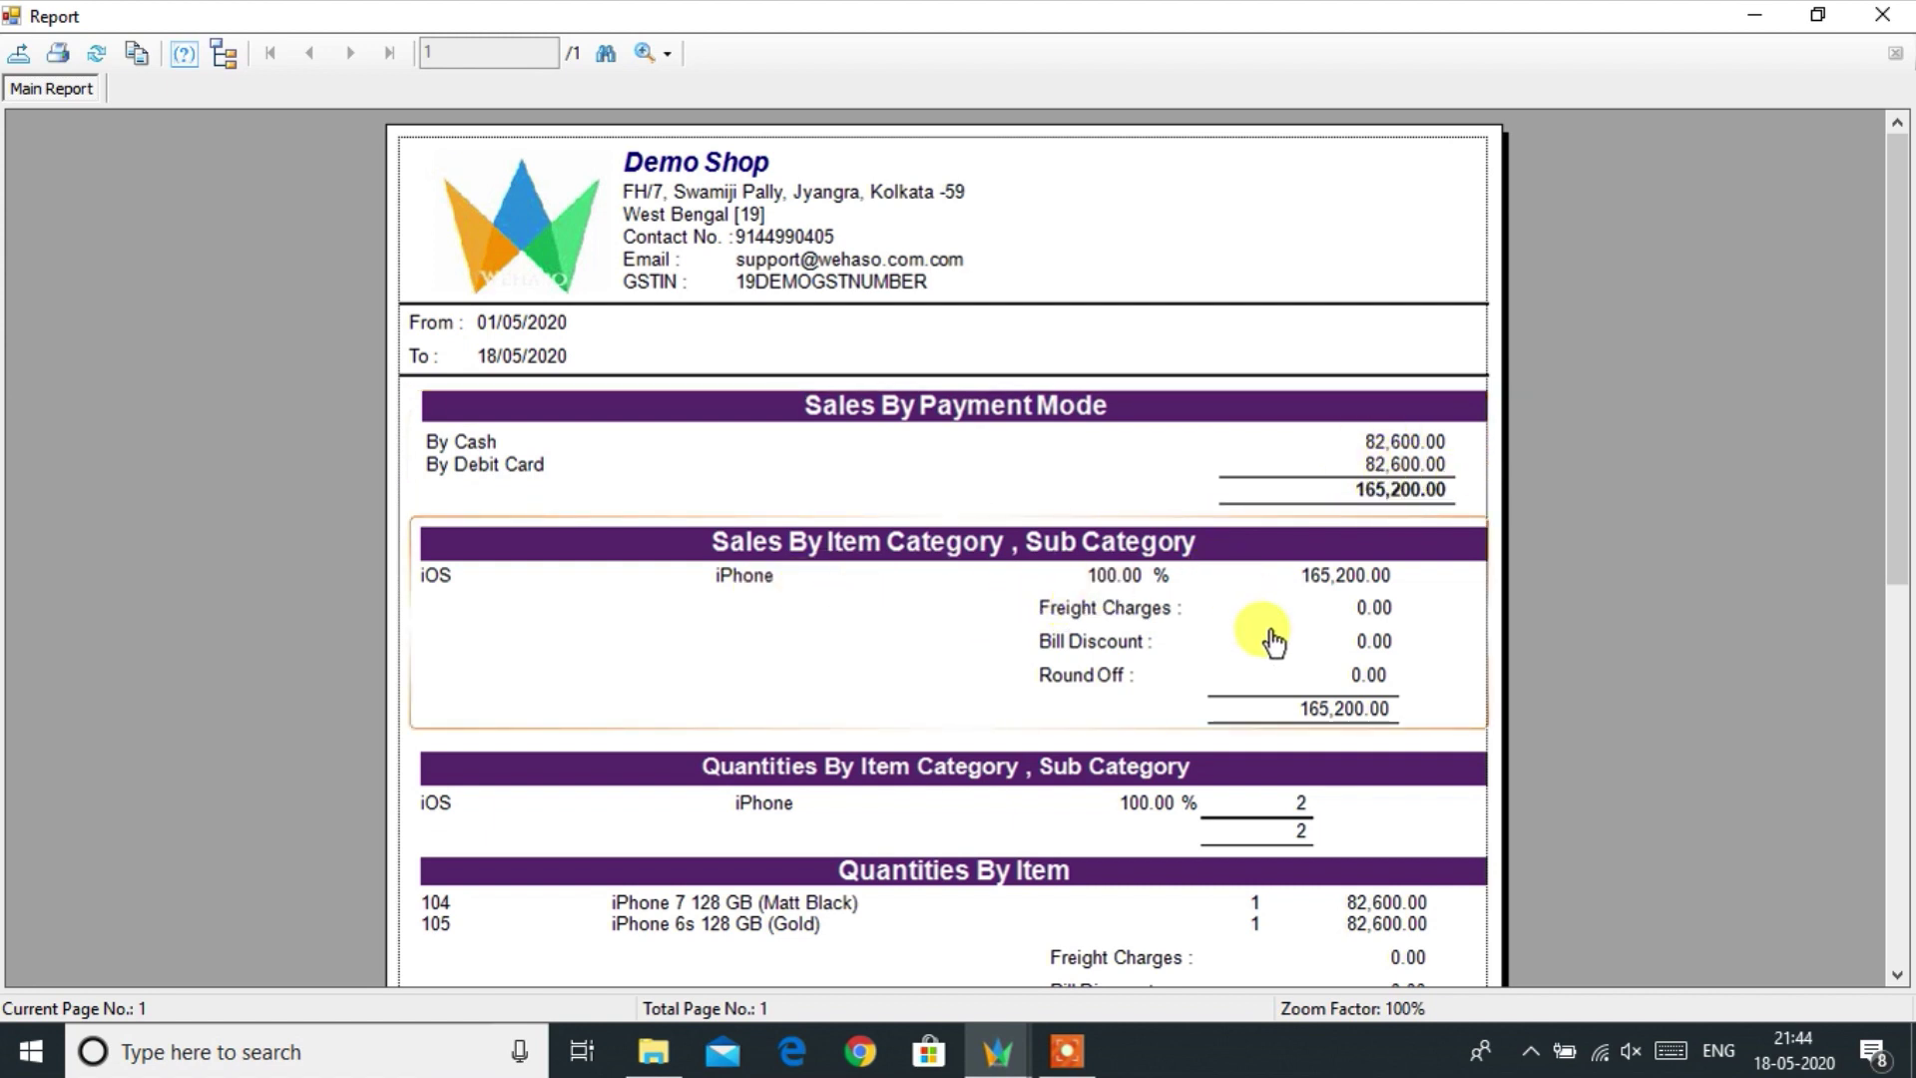
pyautogui.scroll(-3, 1272, 642)
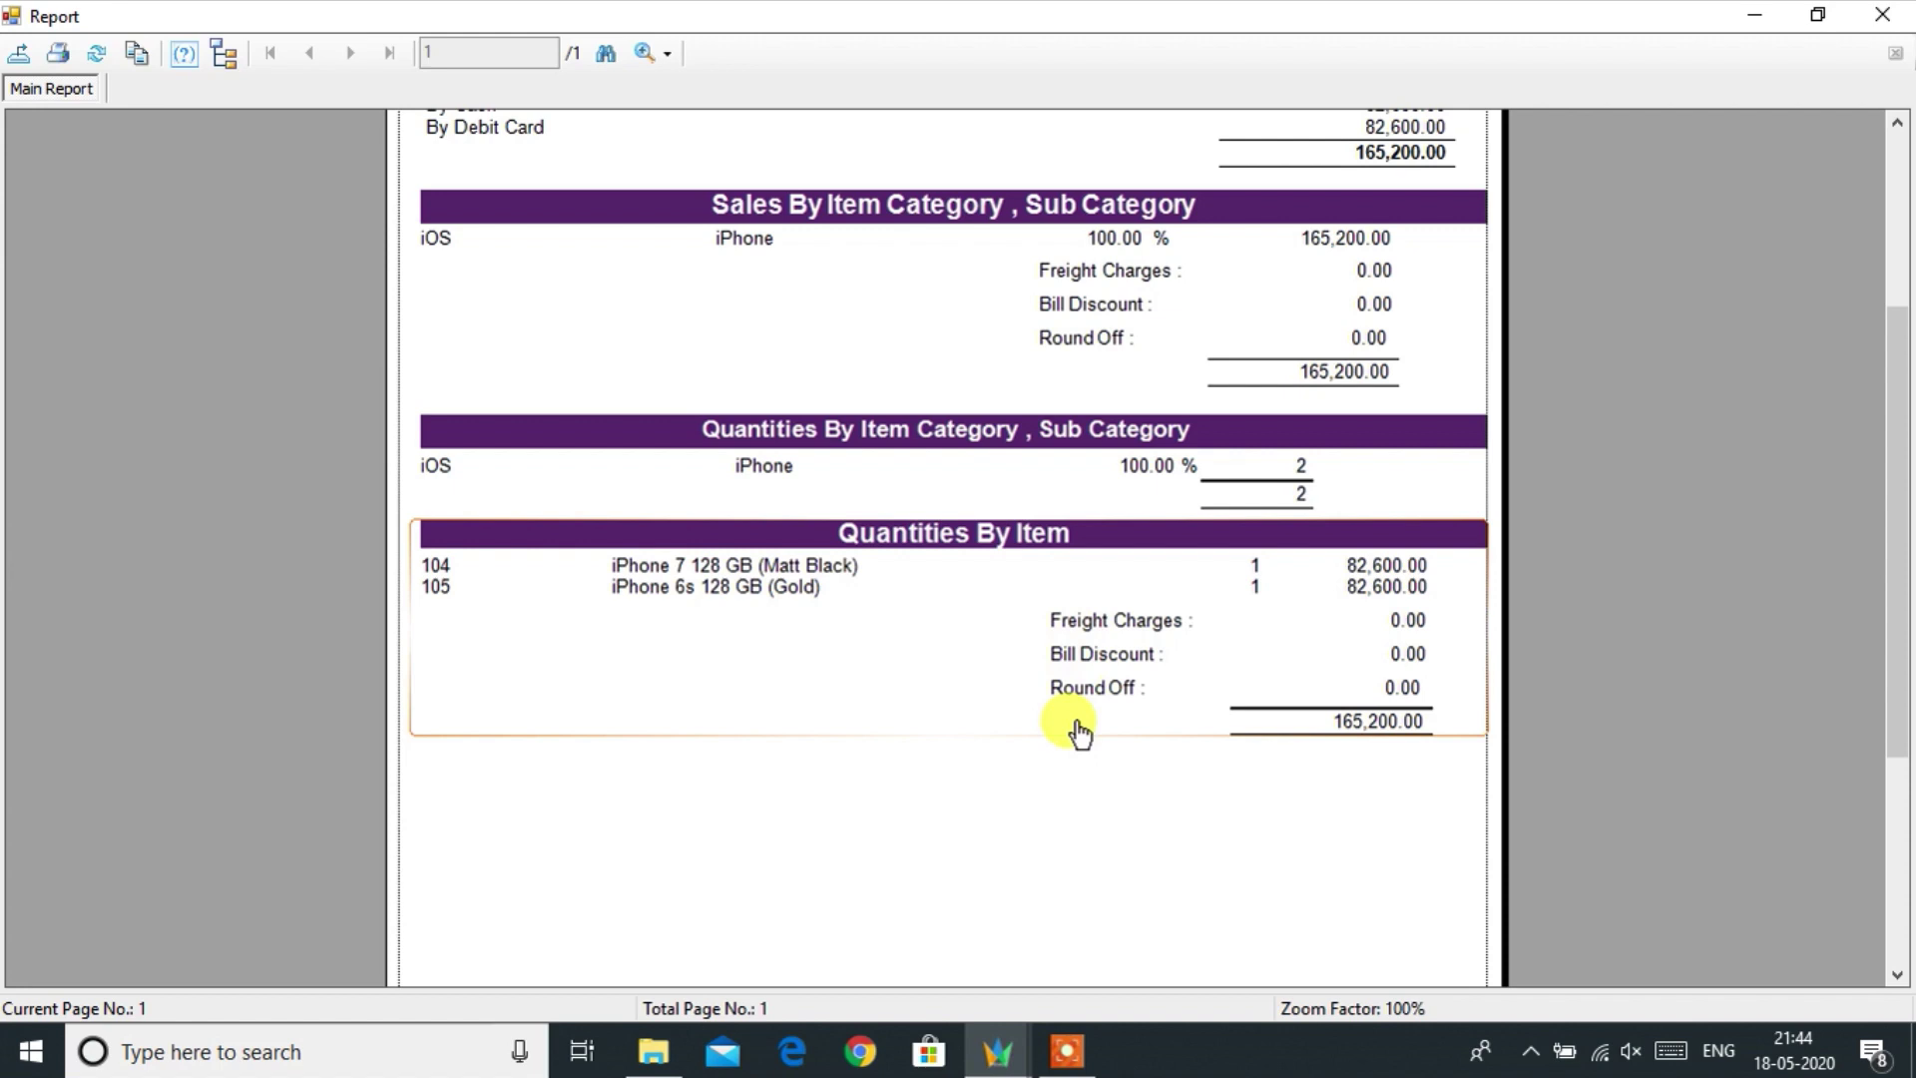
pyautogui.scroll(3, 1080, 734)
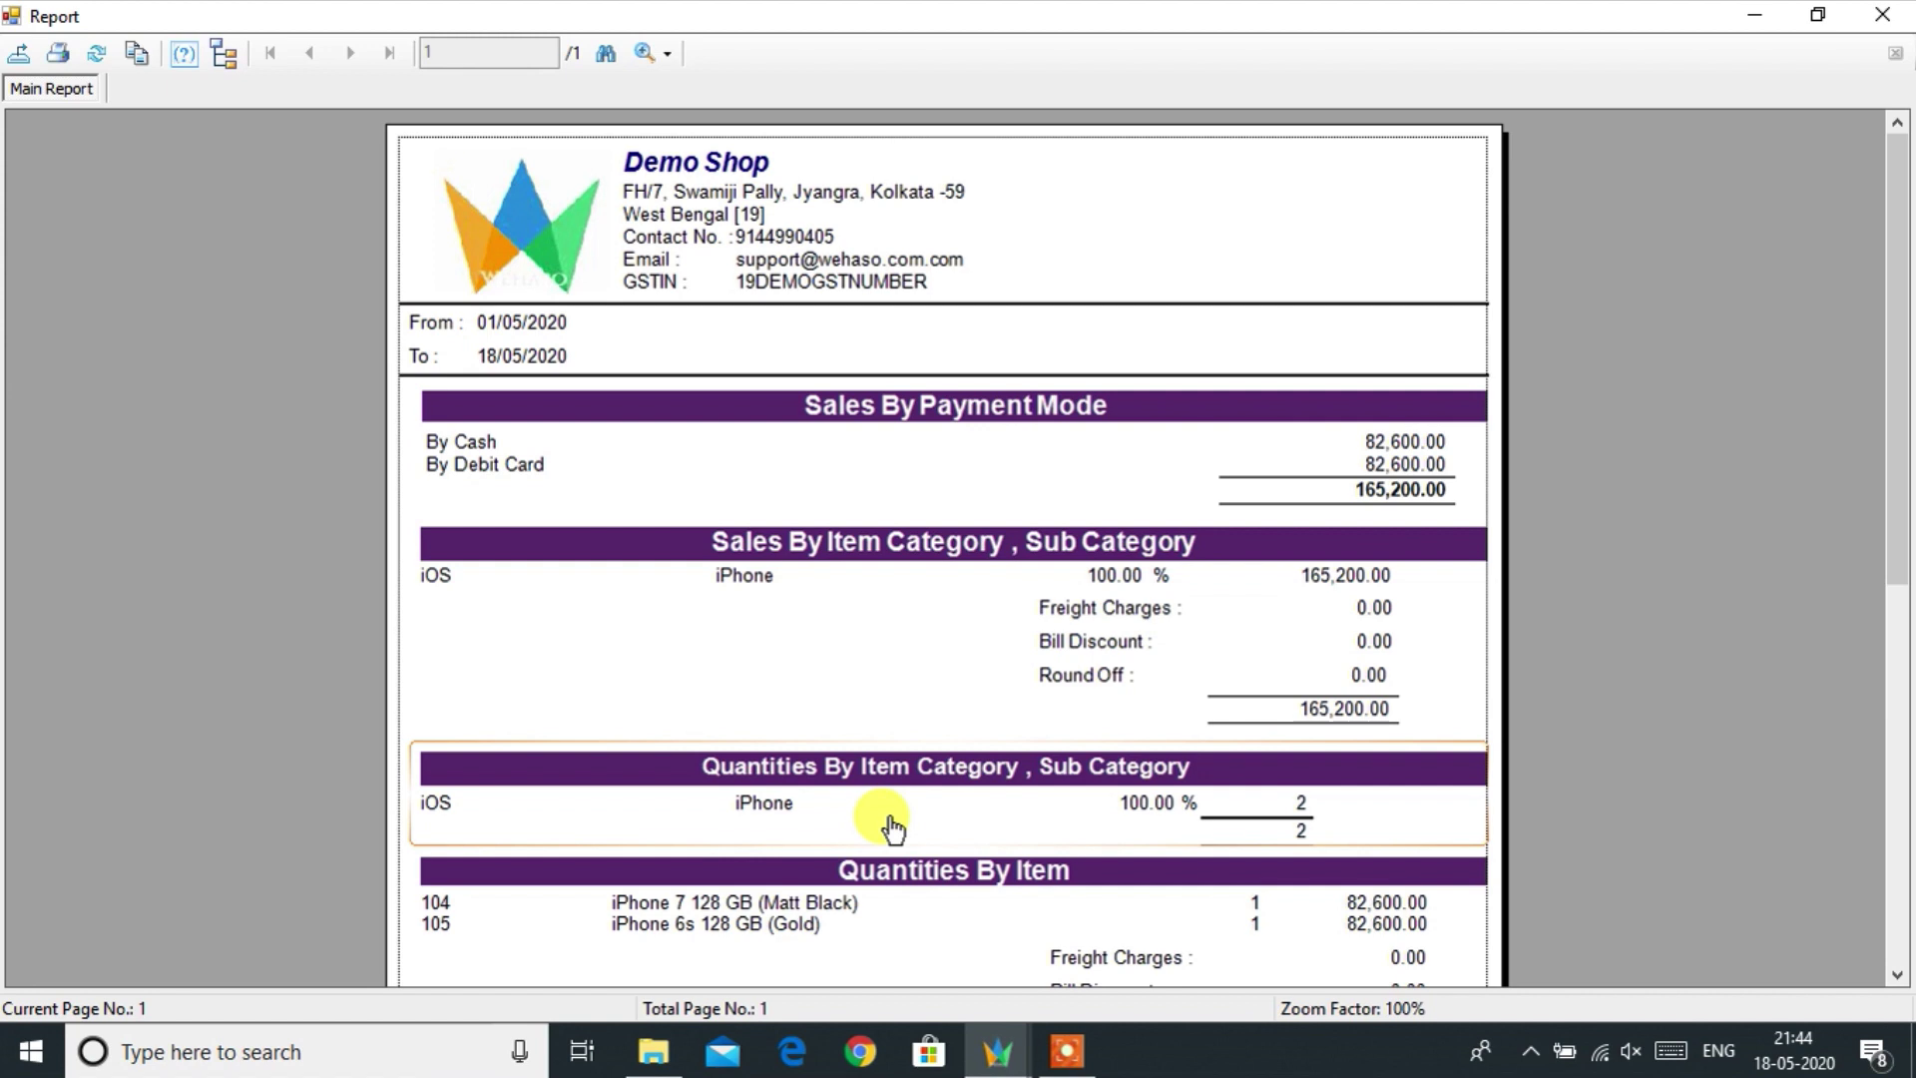
pyautogui.scroll(-2, 888, 824)
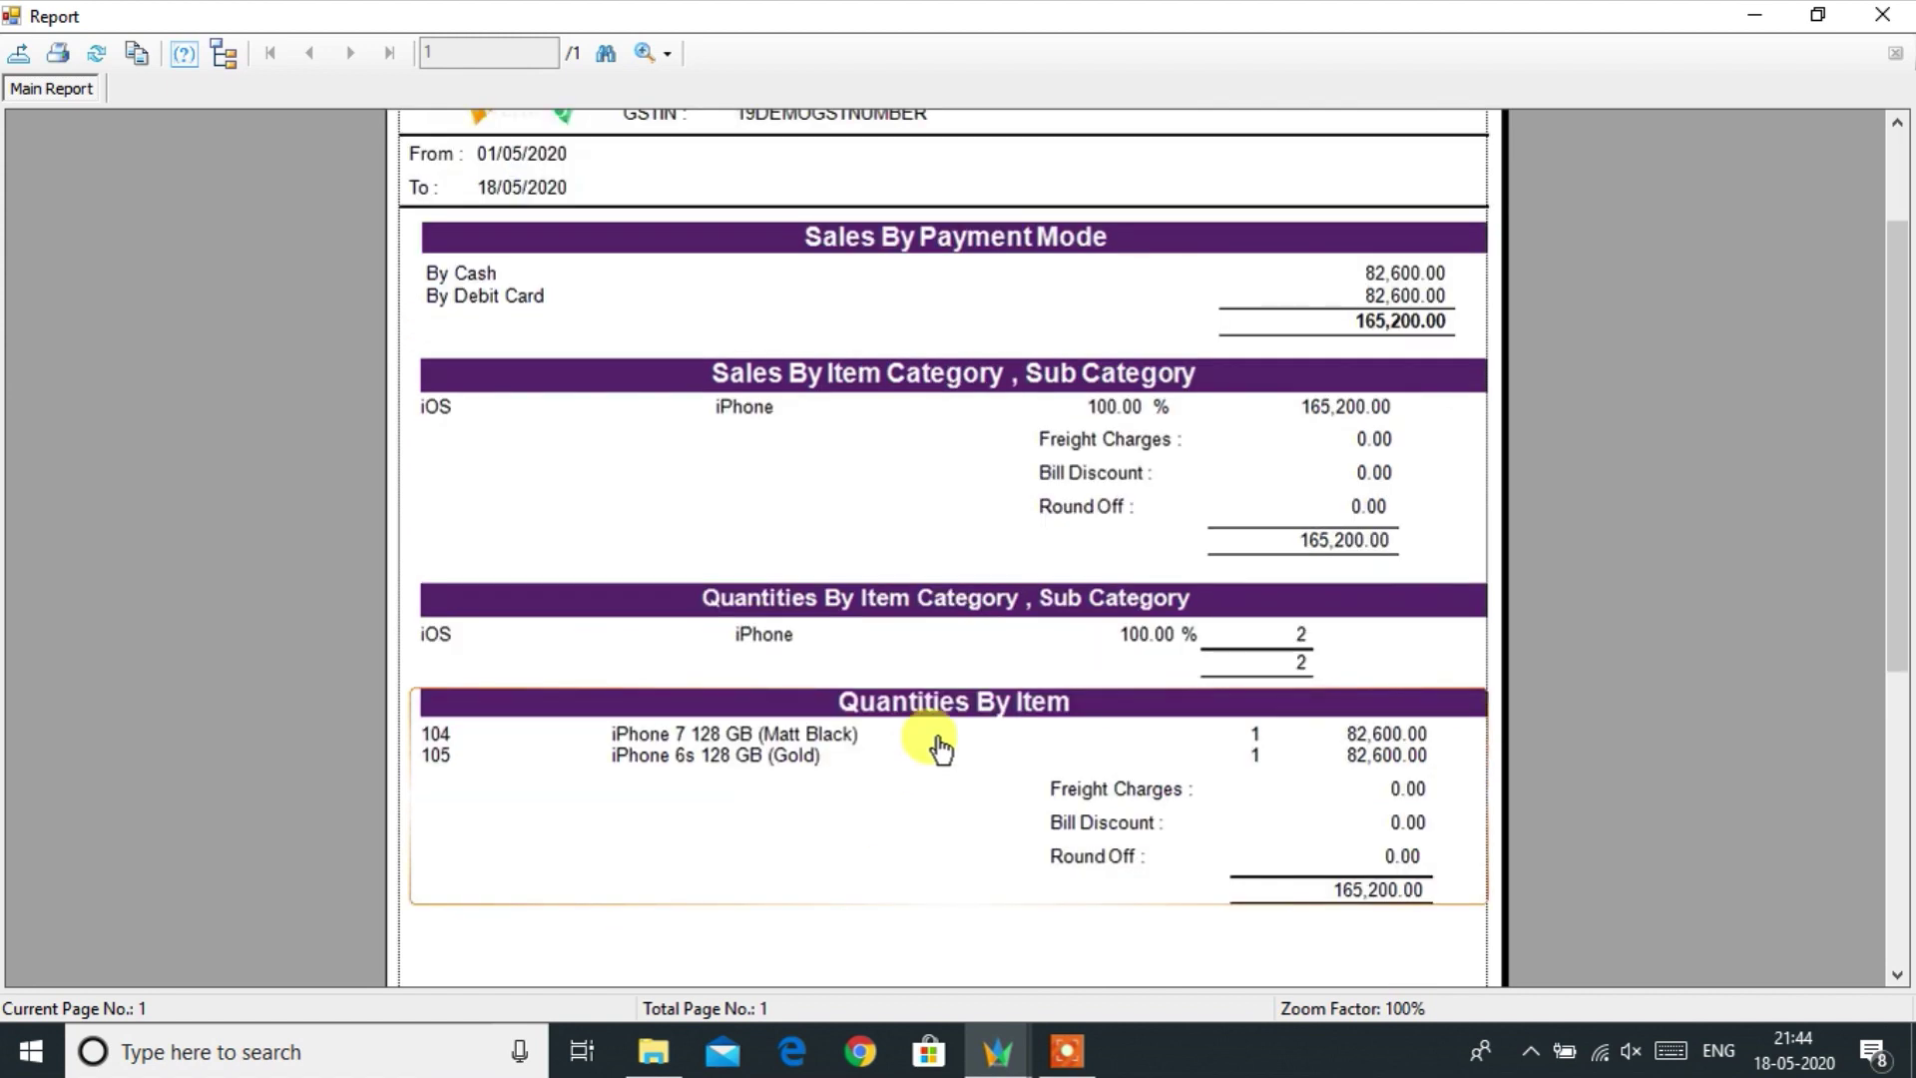
pyautogui.click(1881, 14)
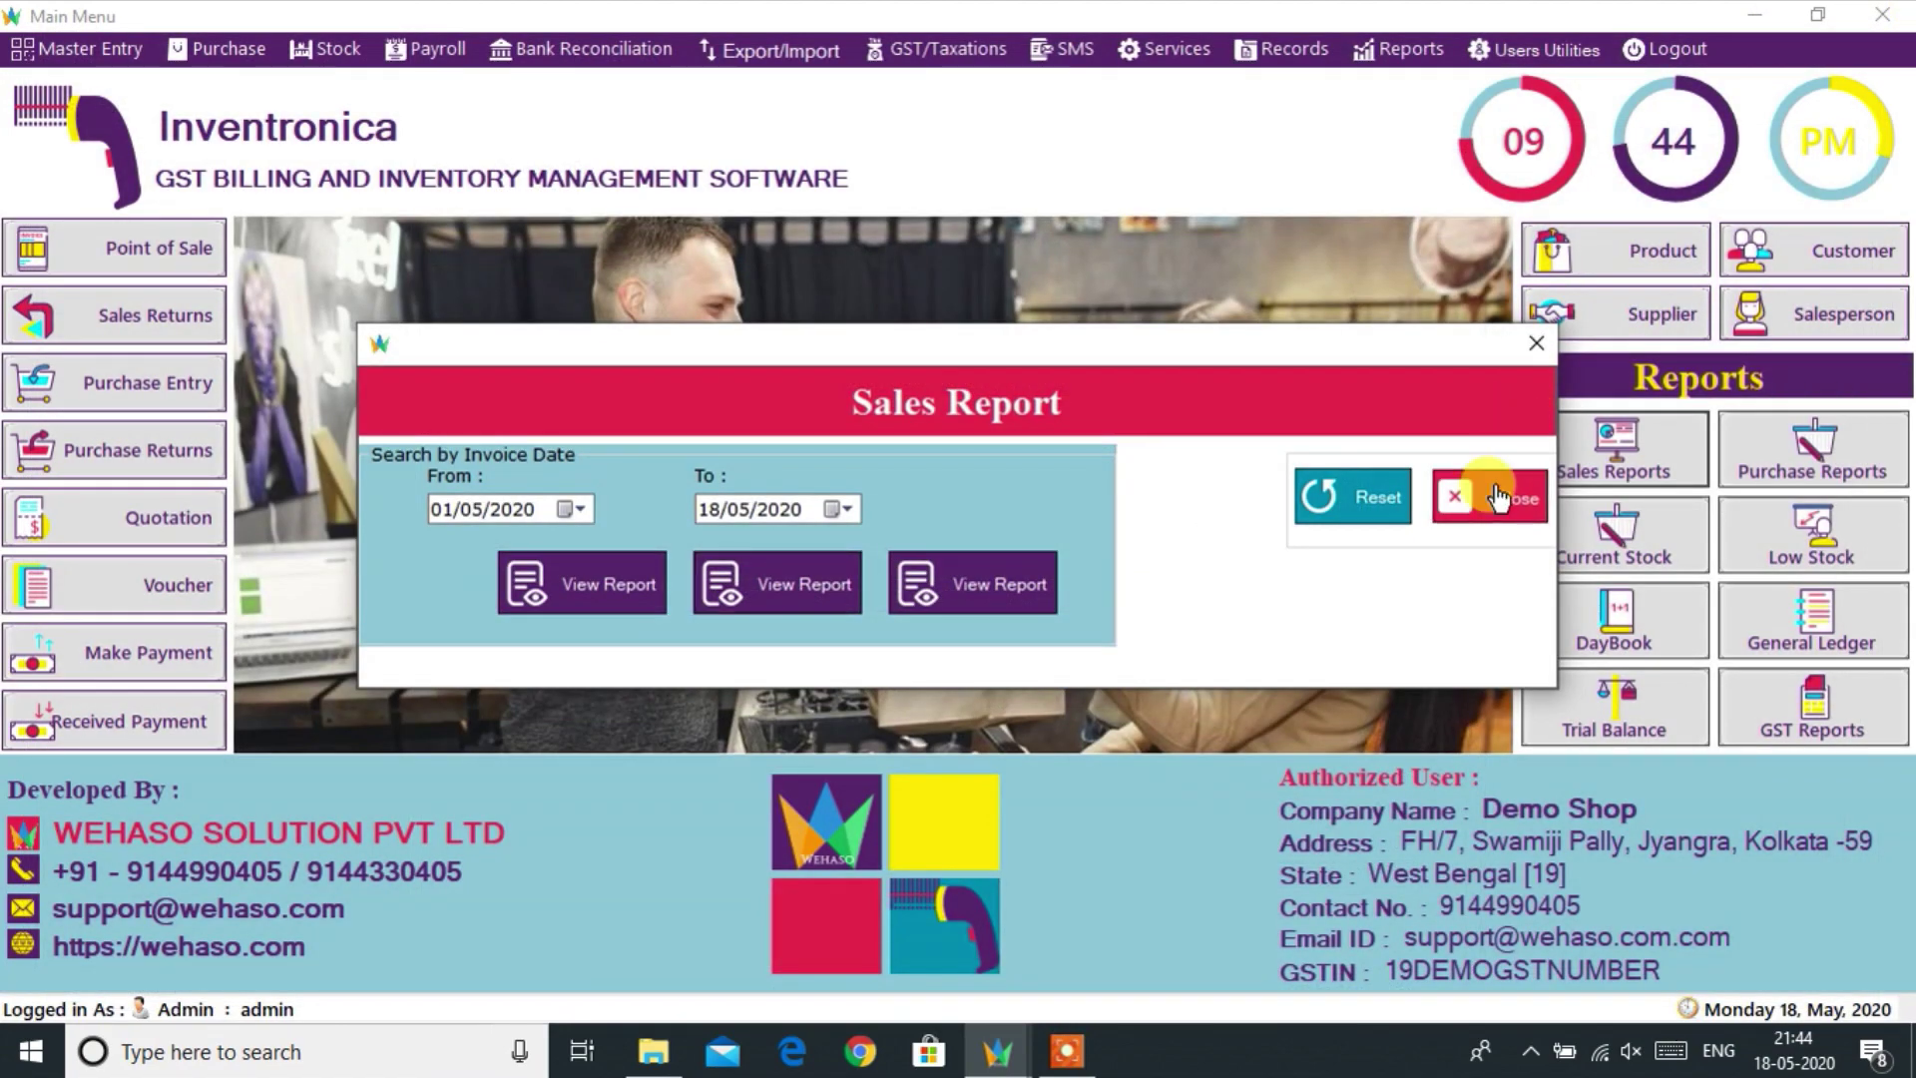
pyautogui.click(1488, 496)
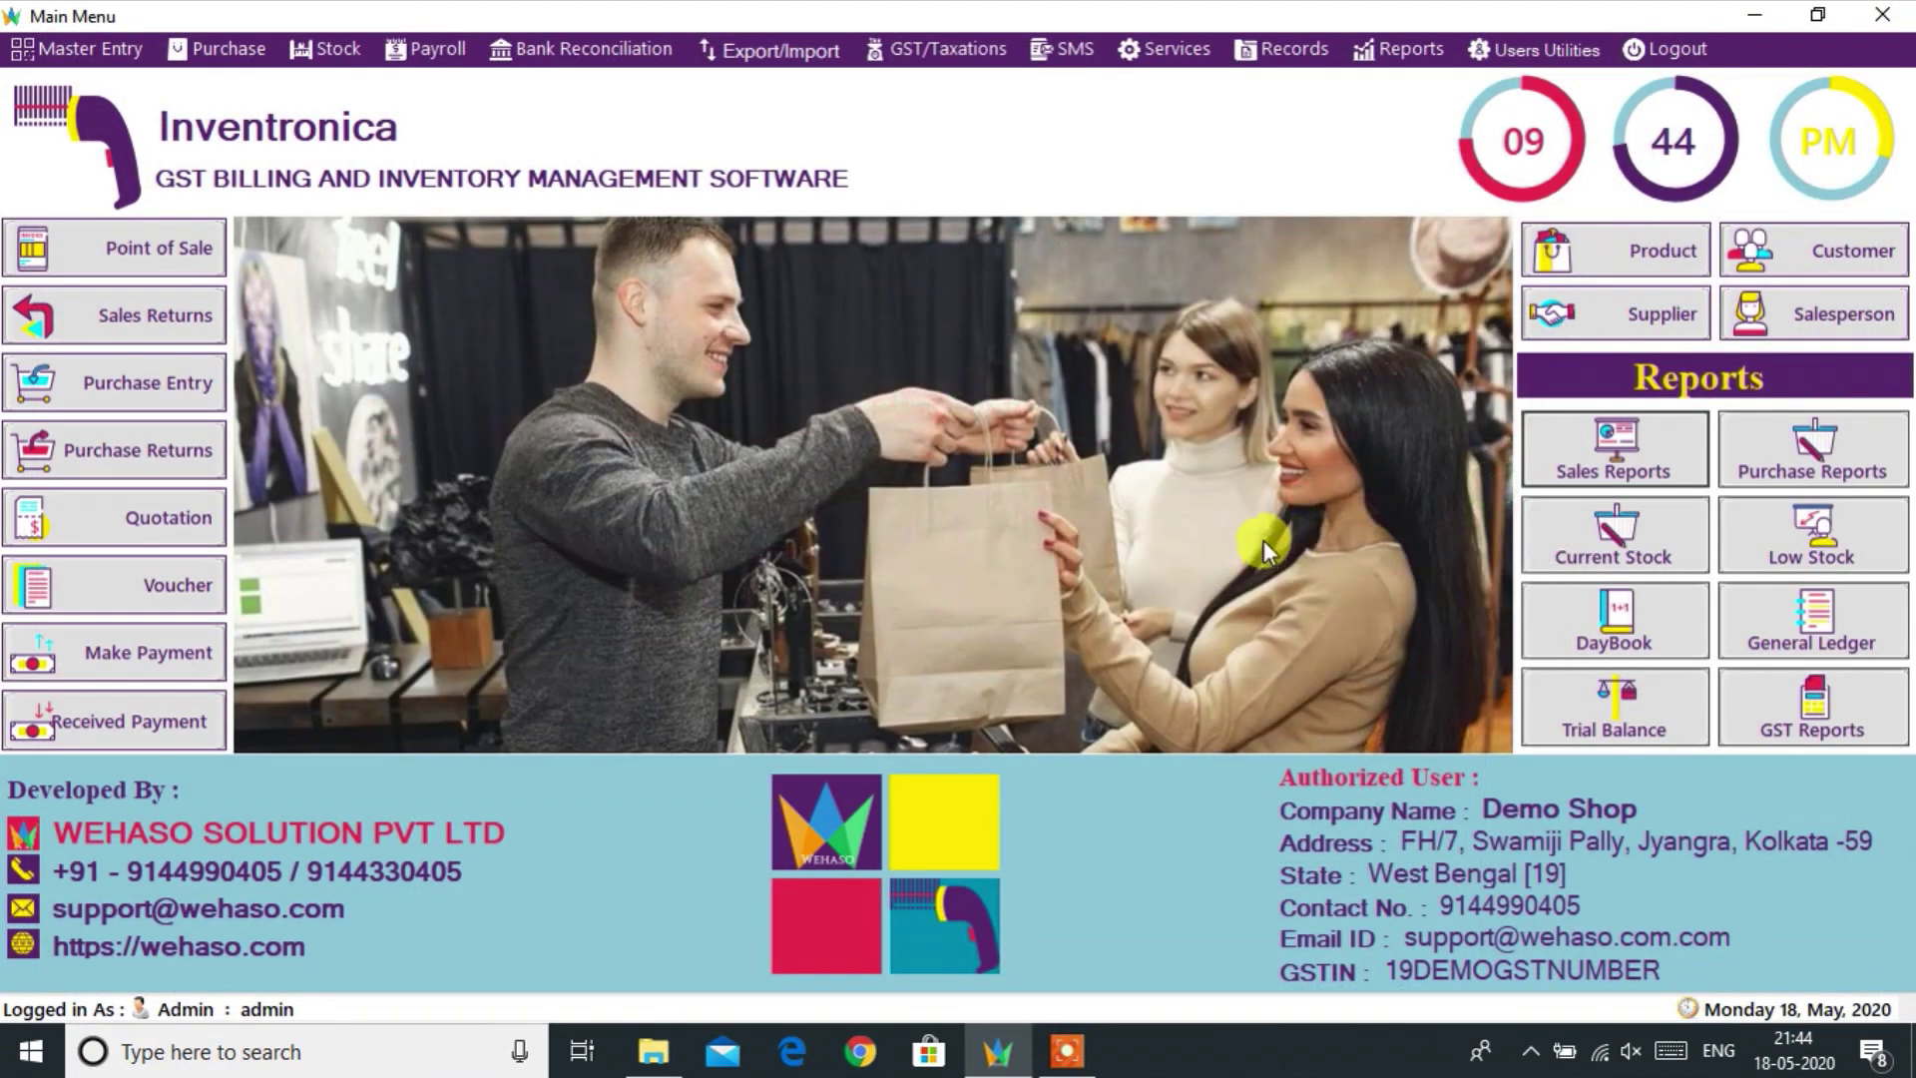
pyautogui.click(1797, 451)
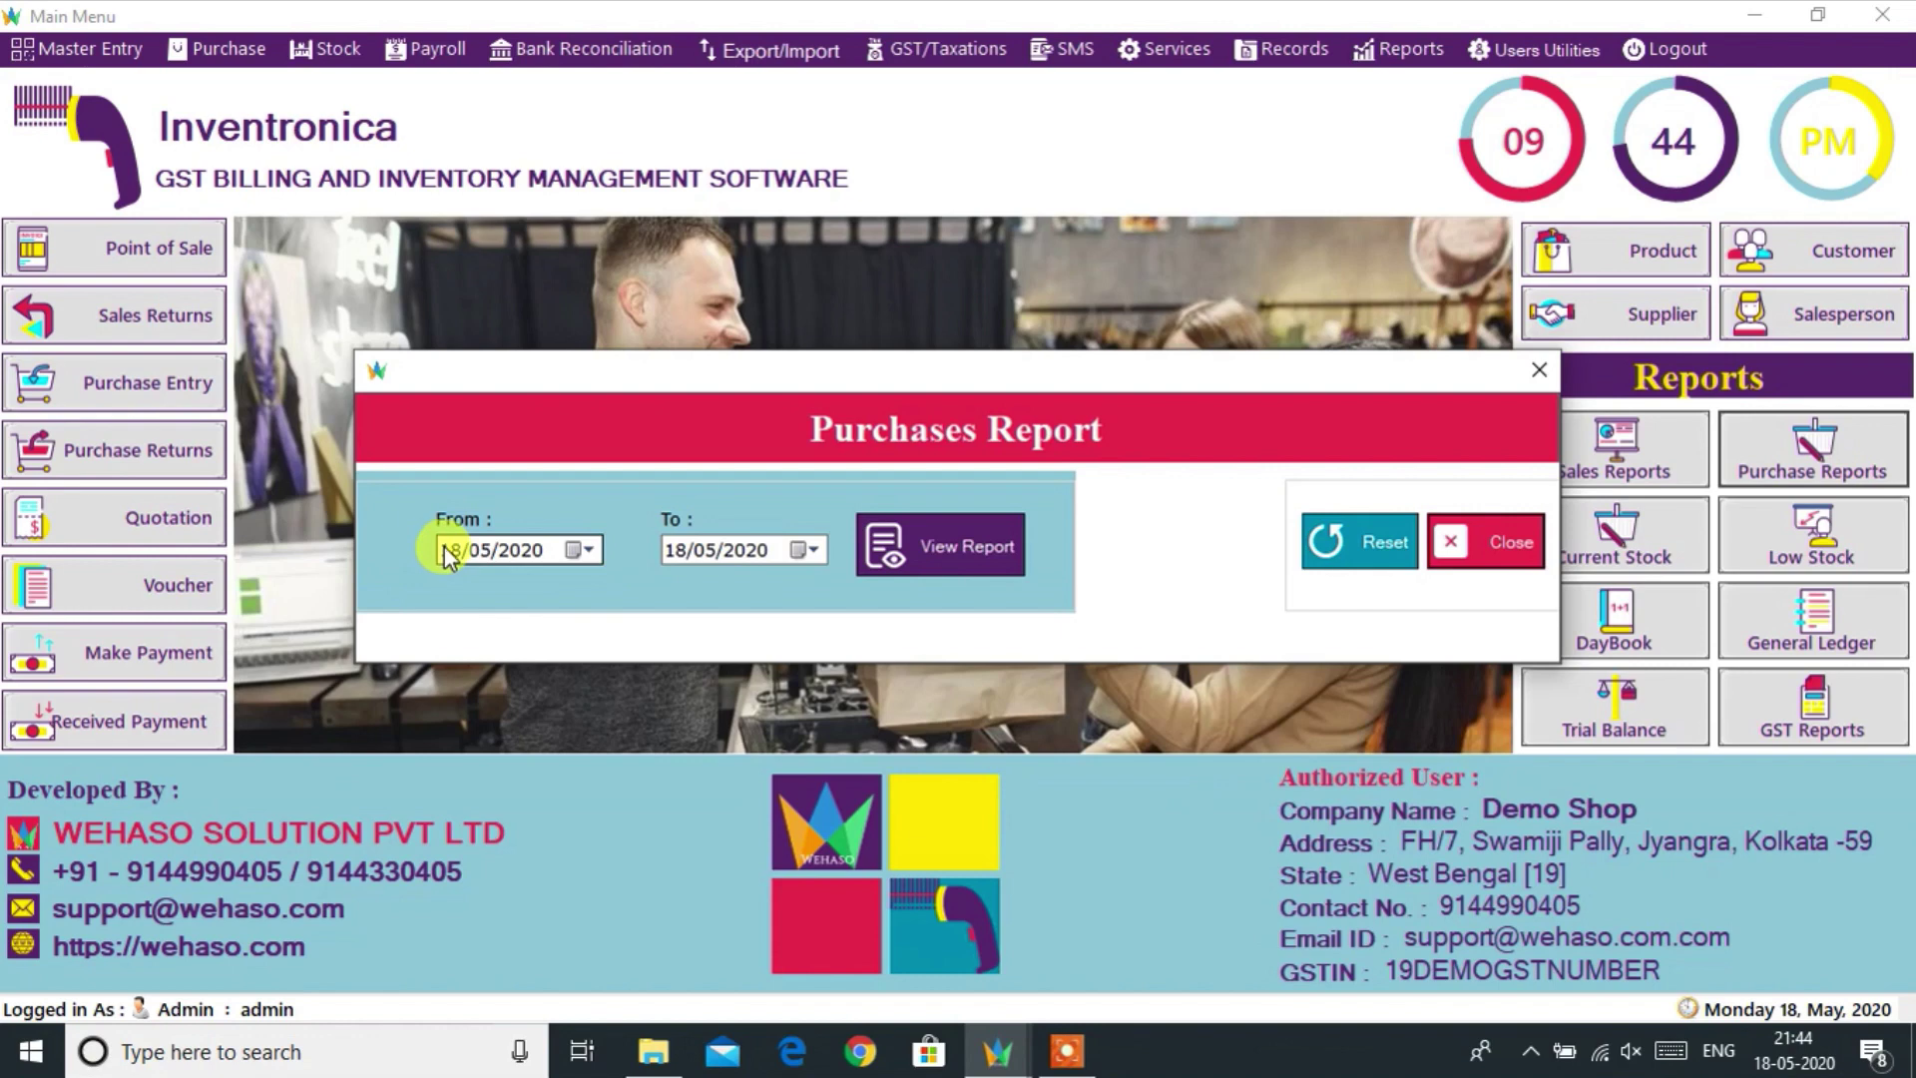
pyautogui.click(913, 547)
pyautogui.scroll(-5, 1128, 429)
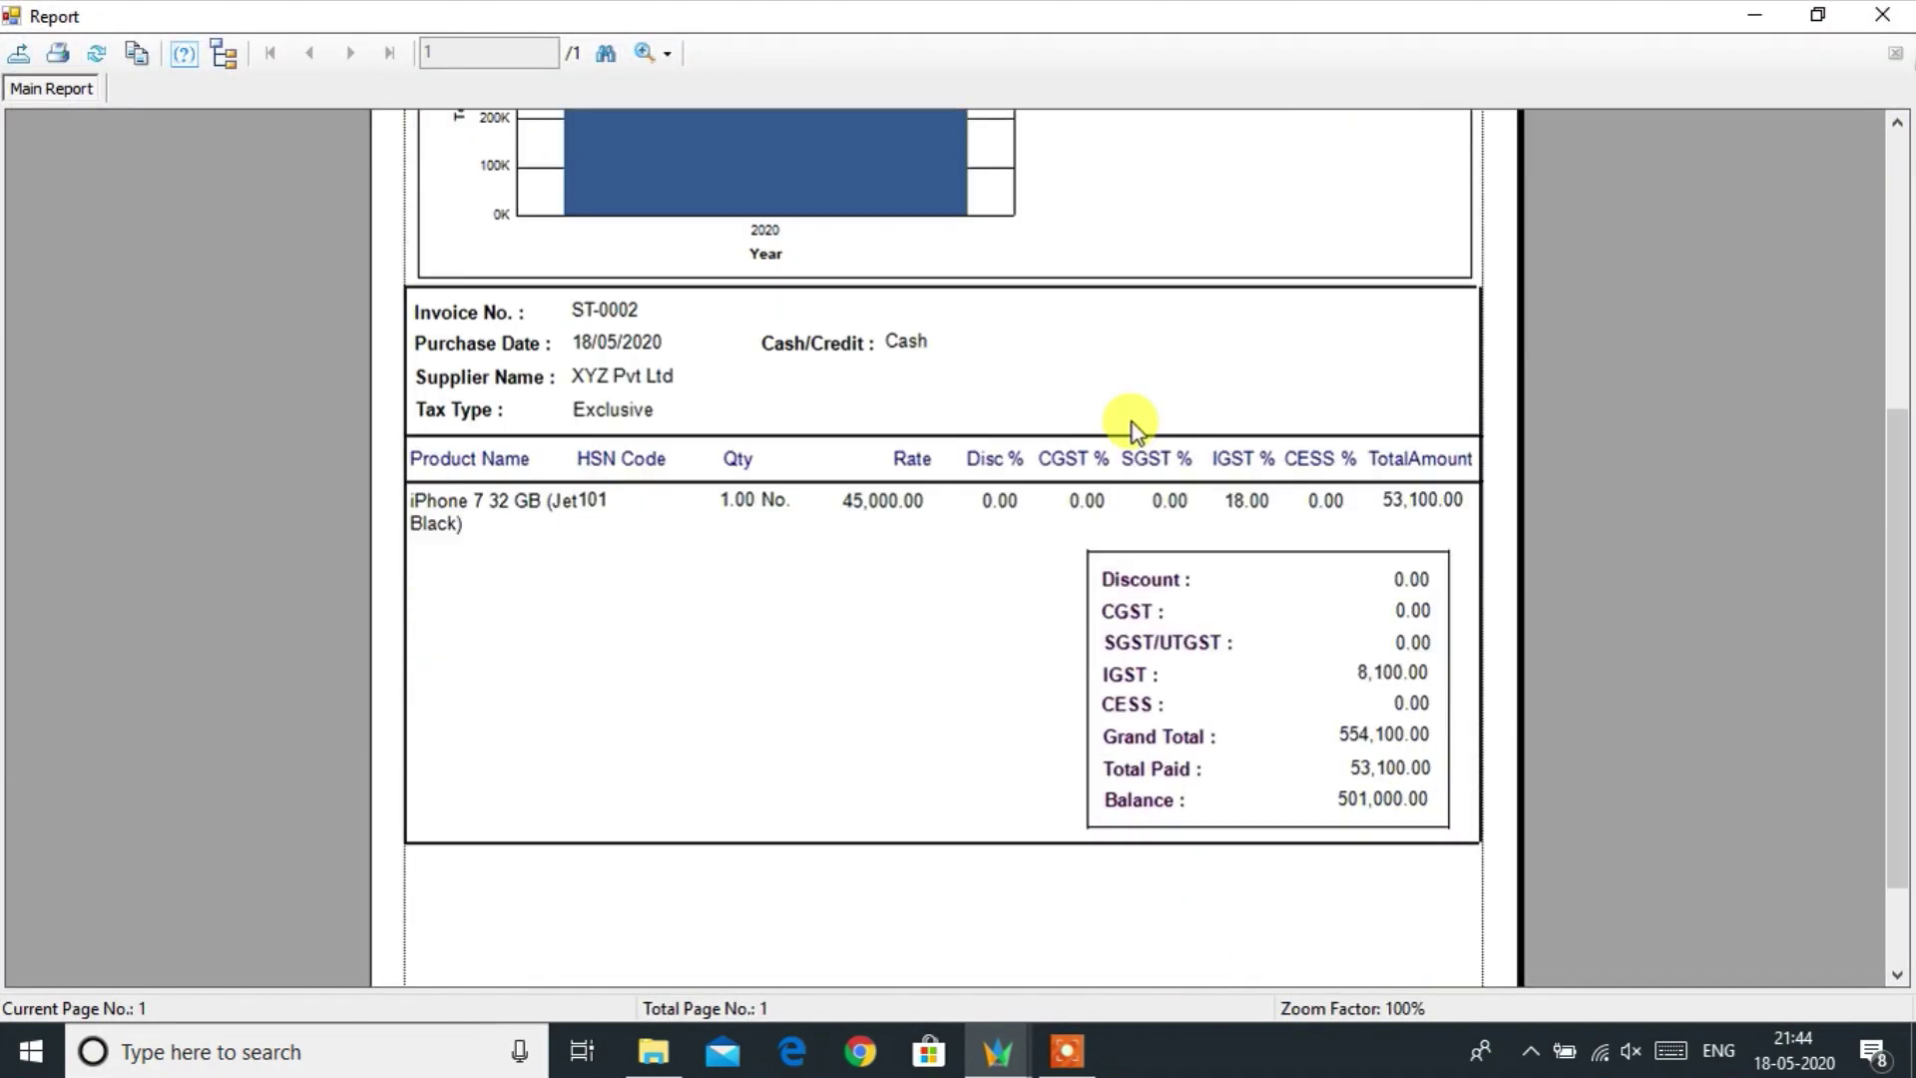
pyautogui.scroll(5, 941, 548)
pyautogui.scroll(-5, 932, 547)
pyautogui.scroll(-1, 1266, 853)
pyautogui.scroll(6, 1314, 715)
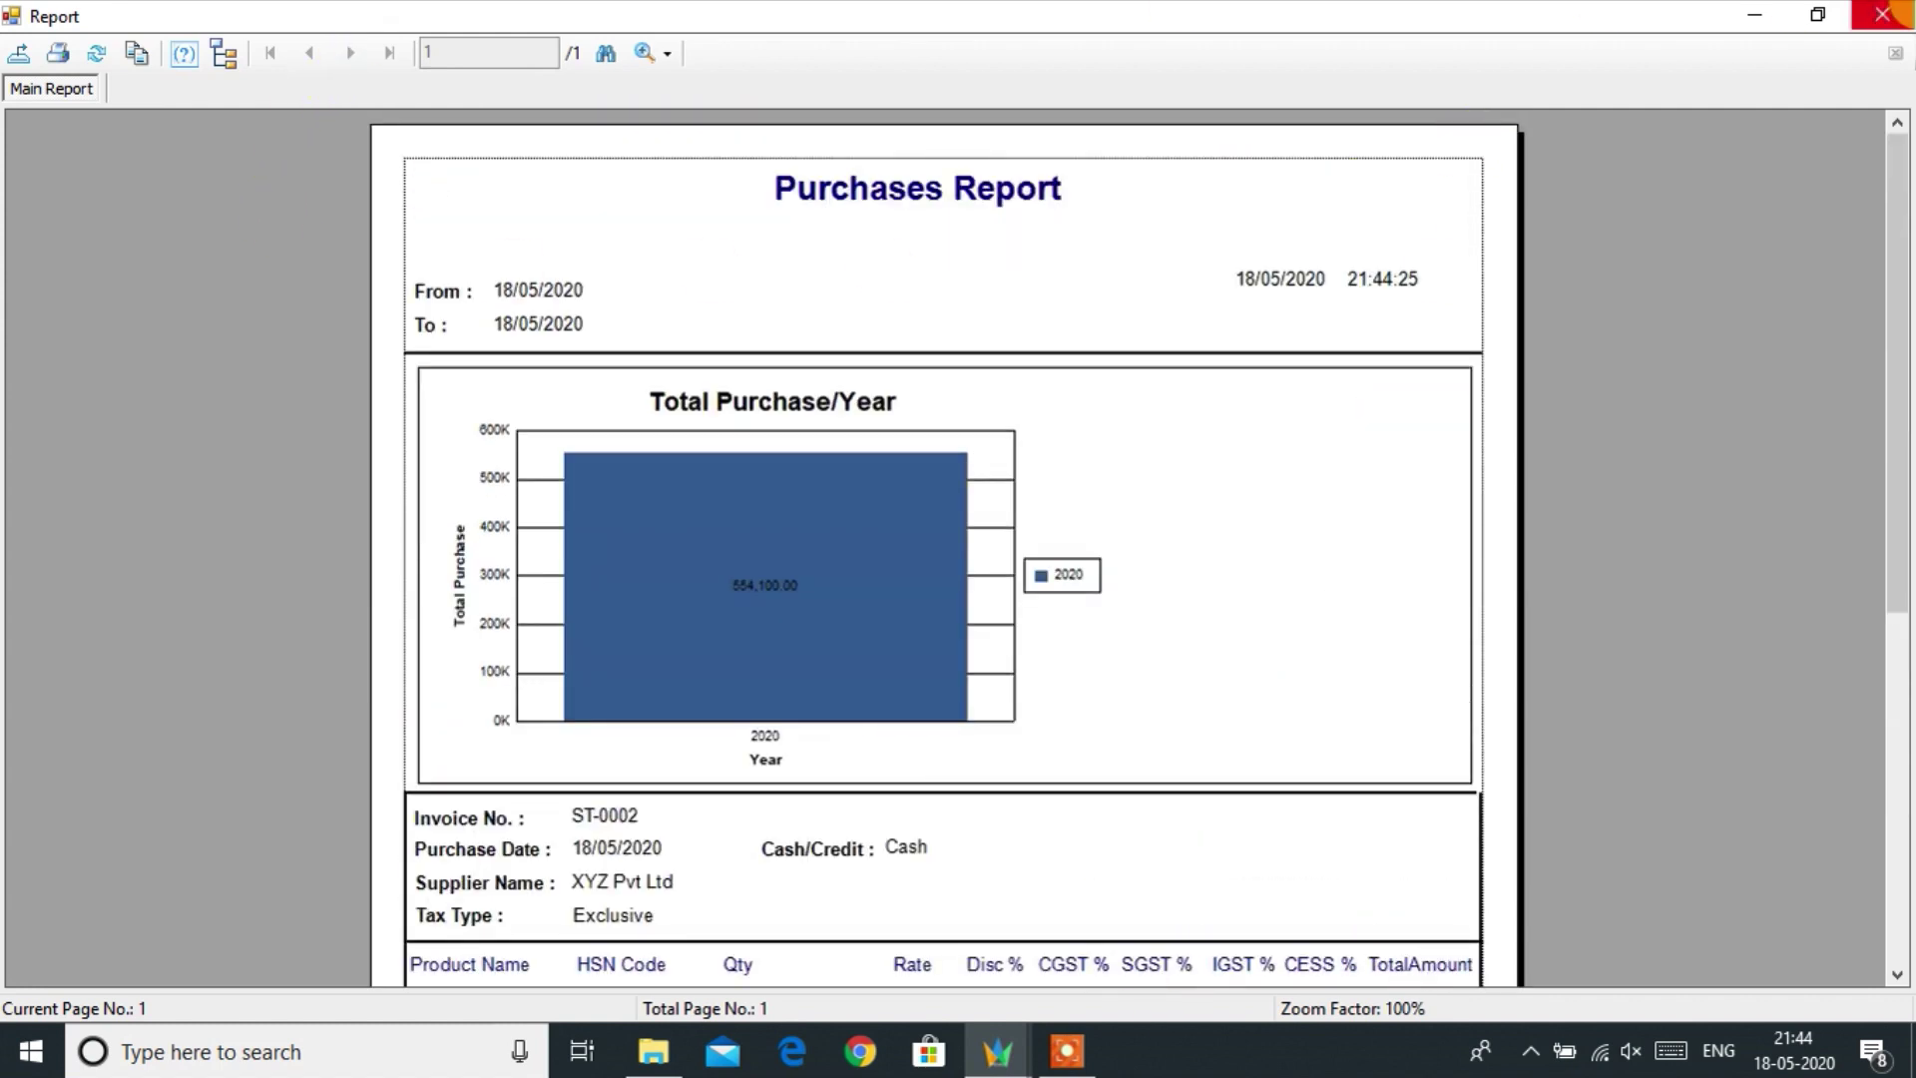
pyautogui.click(1882, 14)
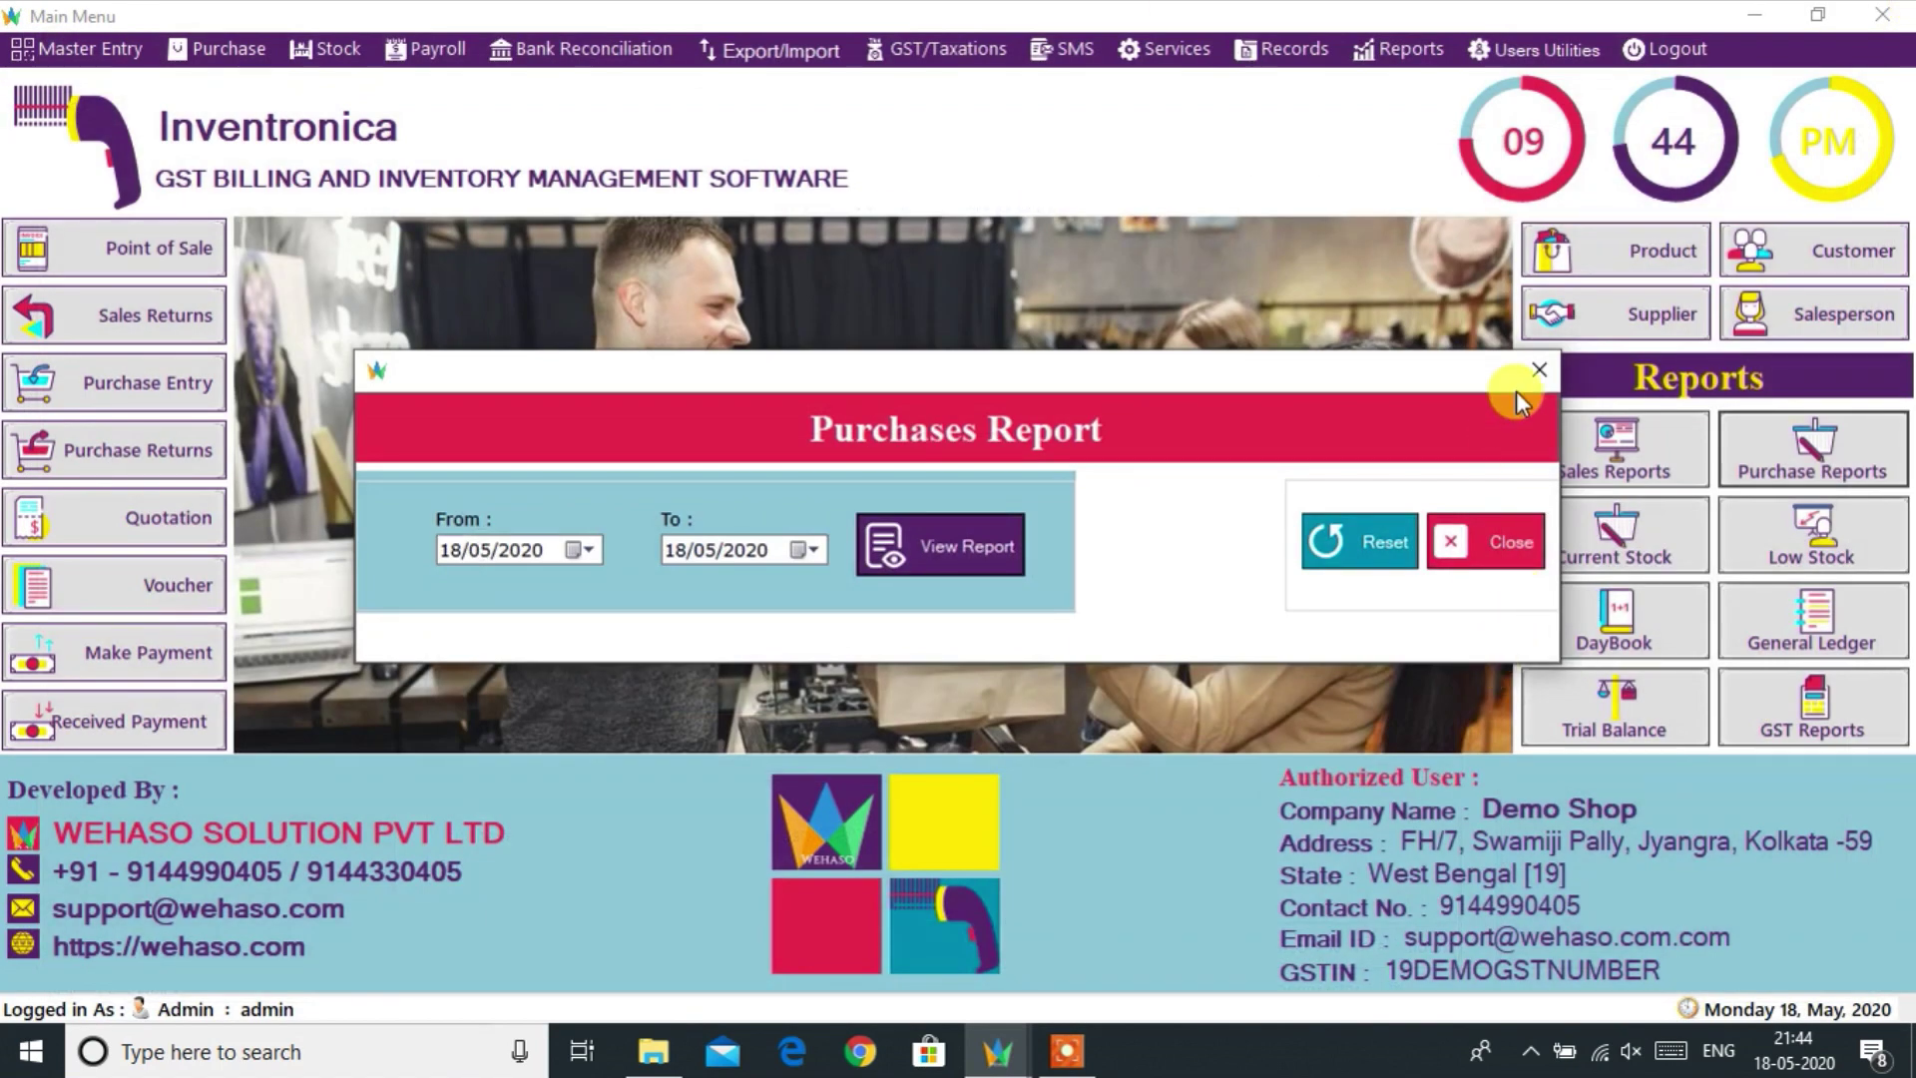
pyautogui.click(1535, 373)
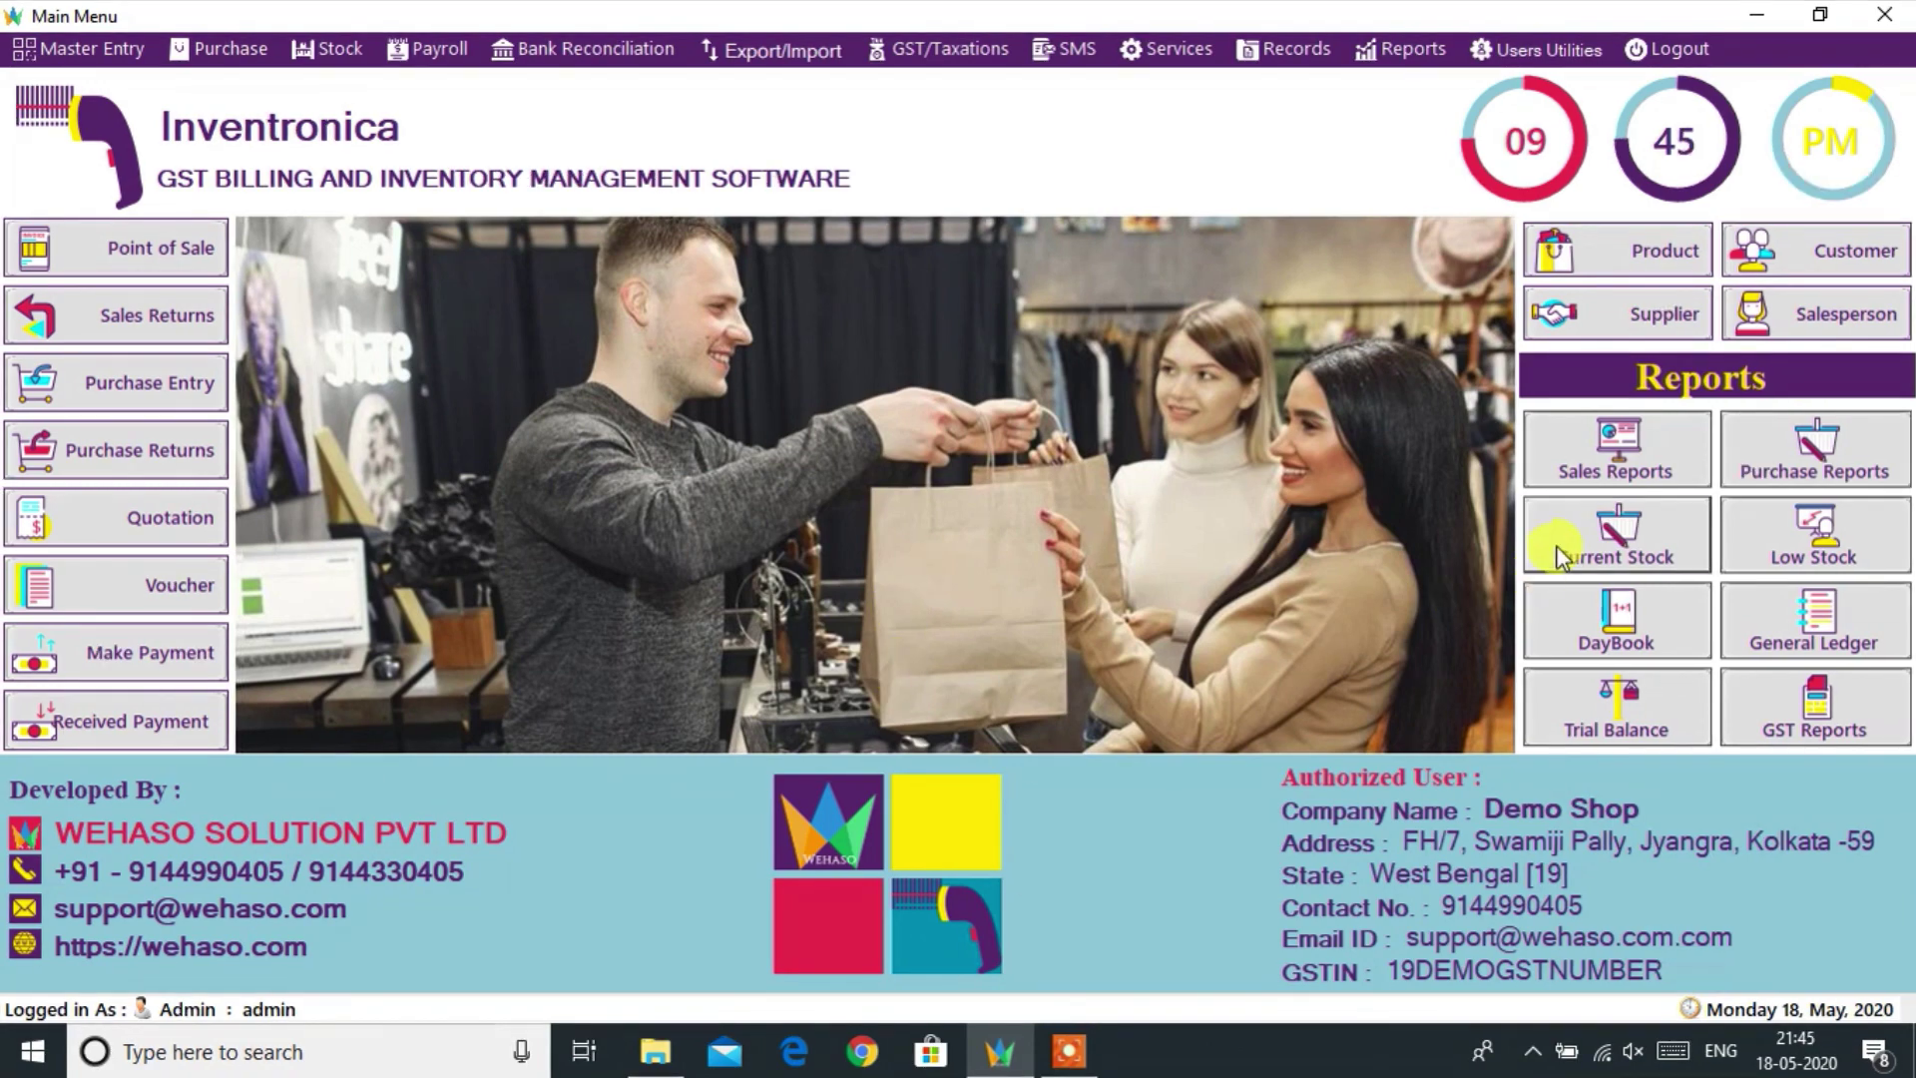
# Step: Load all products into the current stock list, then check and close the Low Stock Products Report
pyautogui.click(1555, 545)
pyautogui.click(1827, 280)
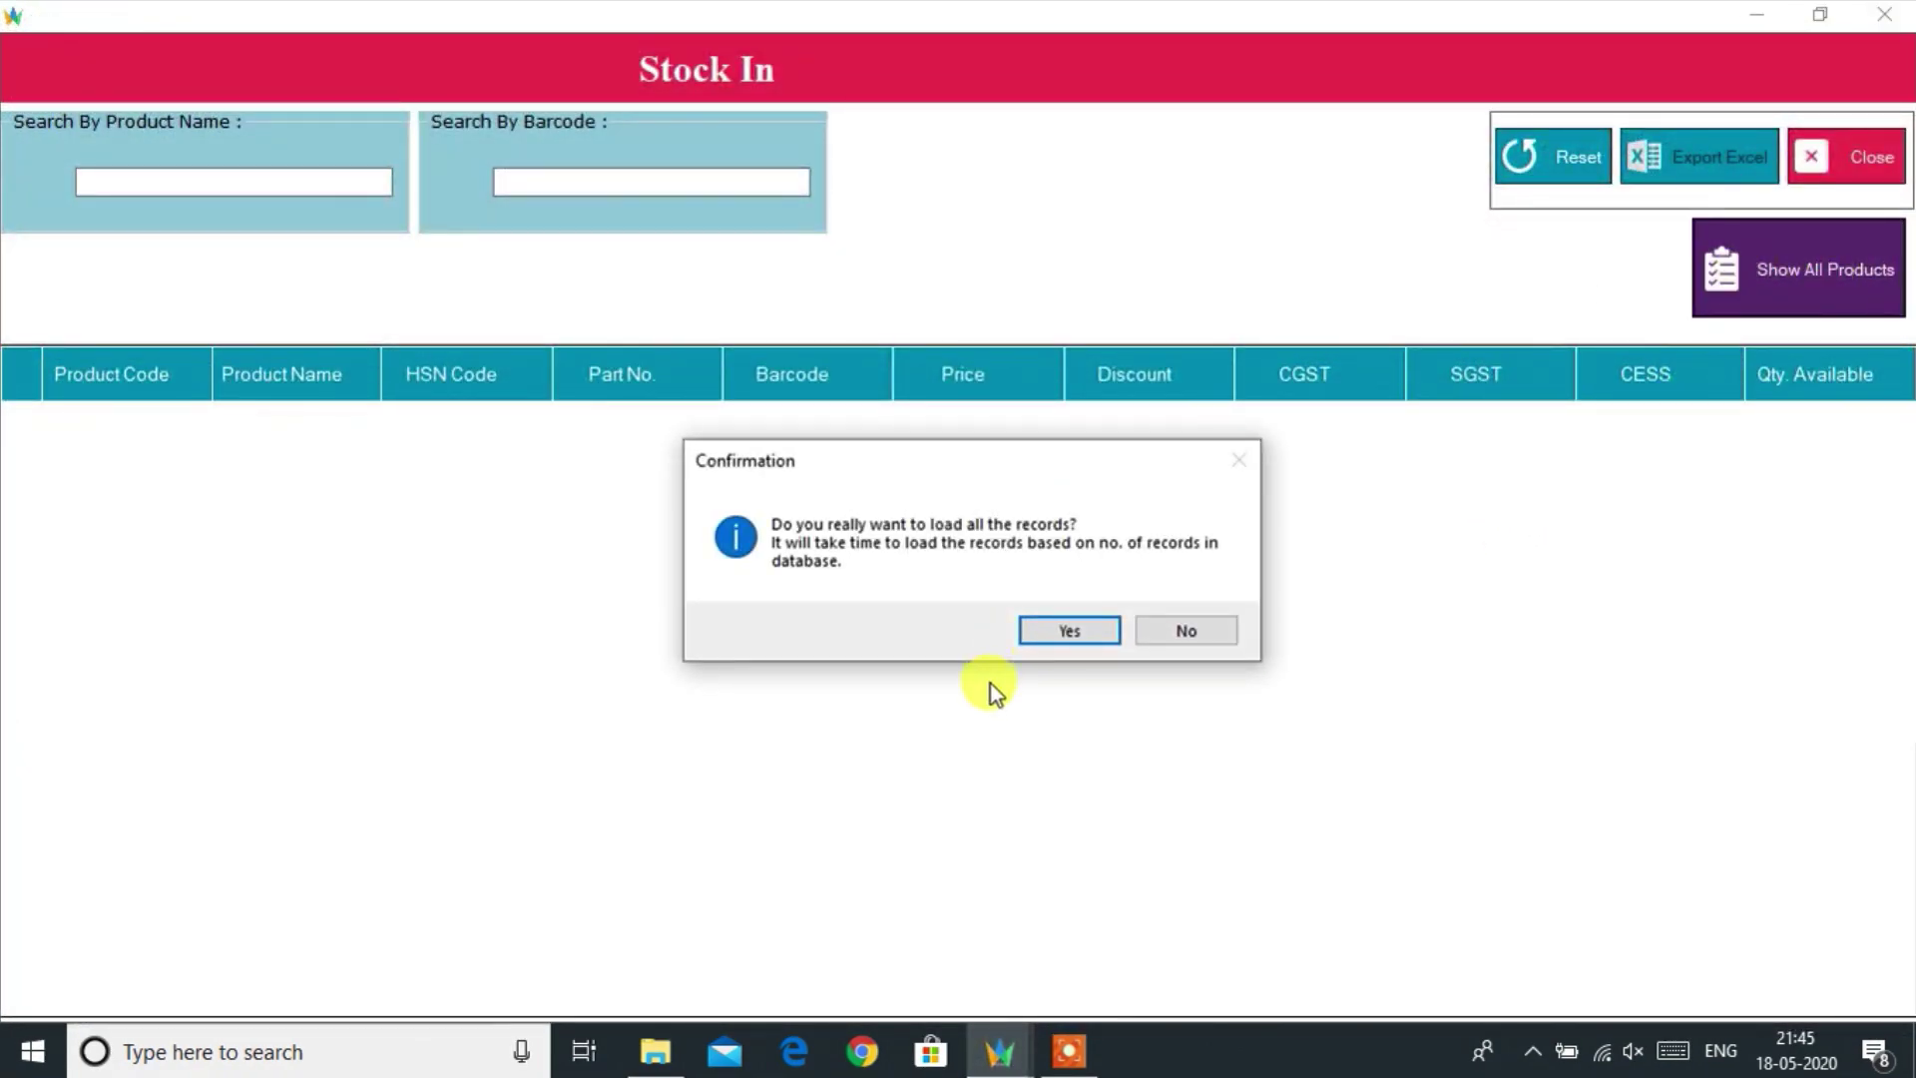
pyautogui.click(1070, 629)
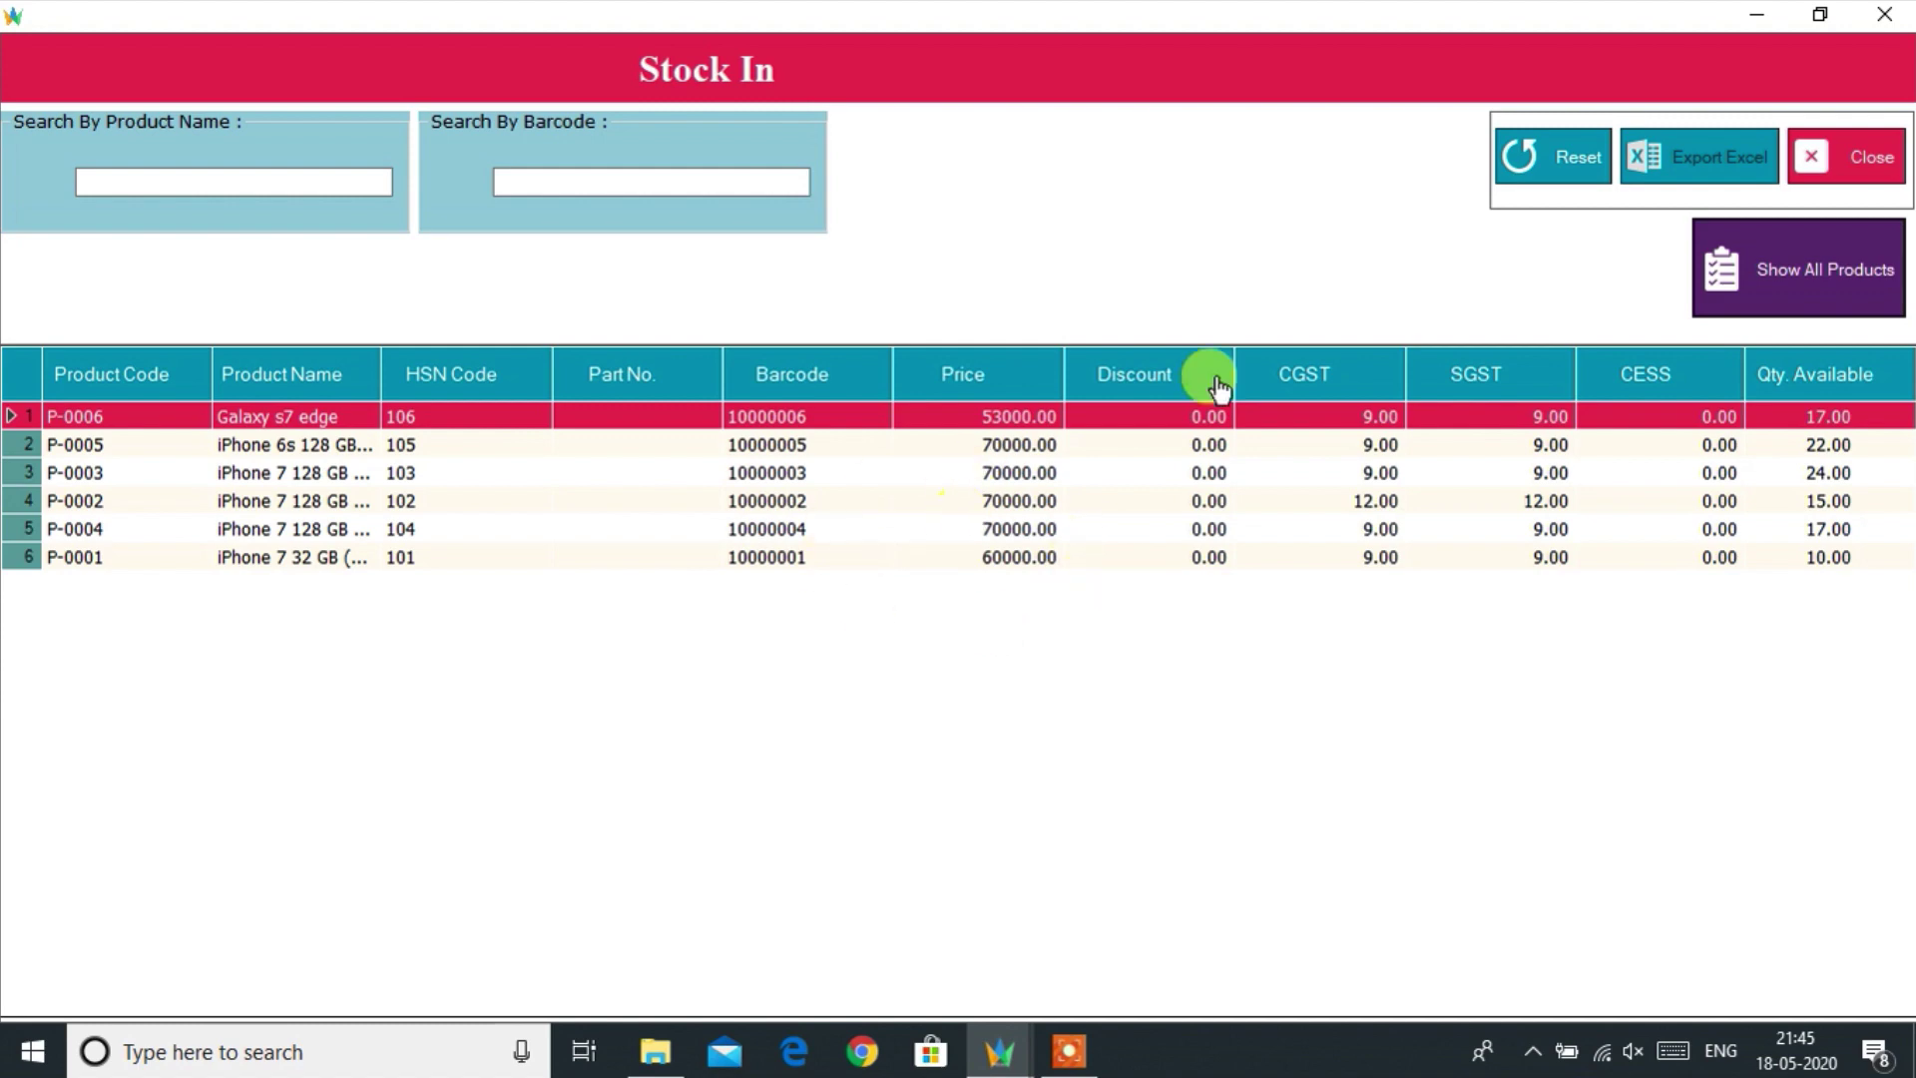
pyautogui.click(1844, 159)
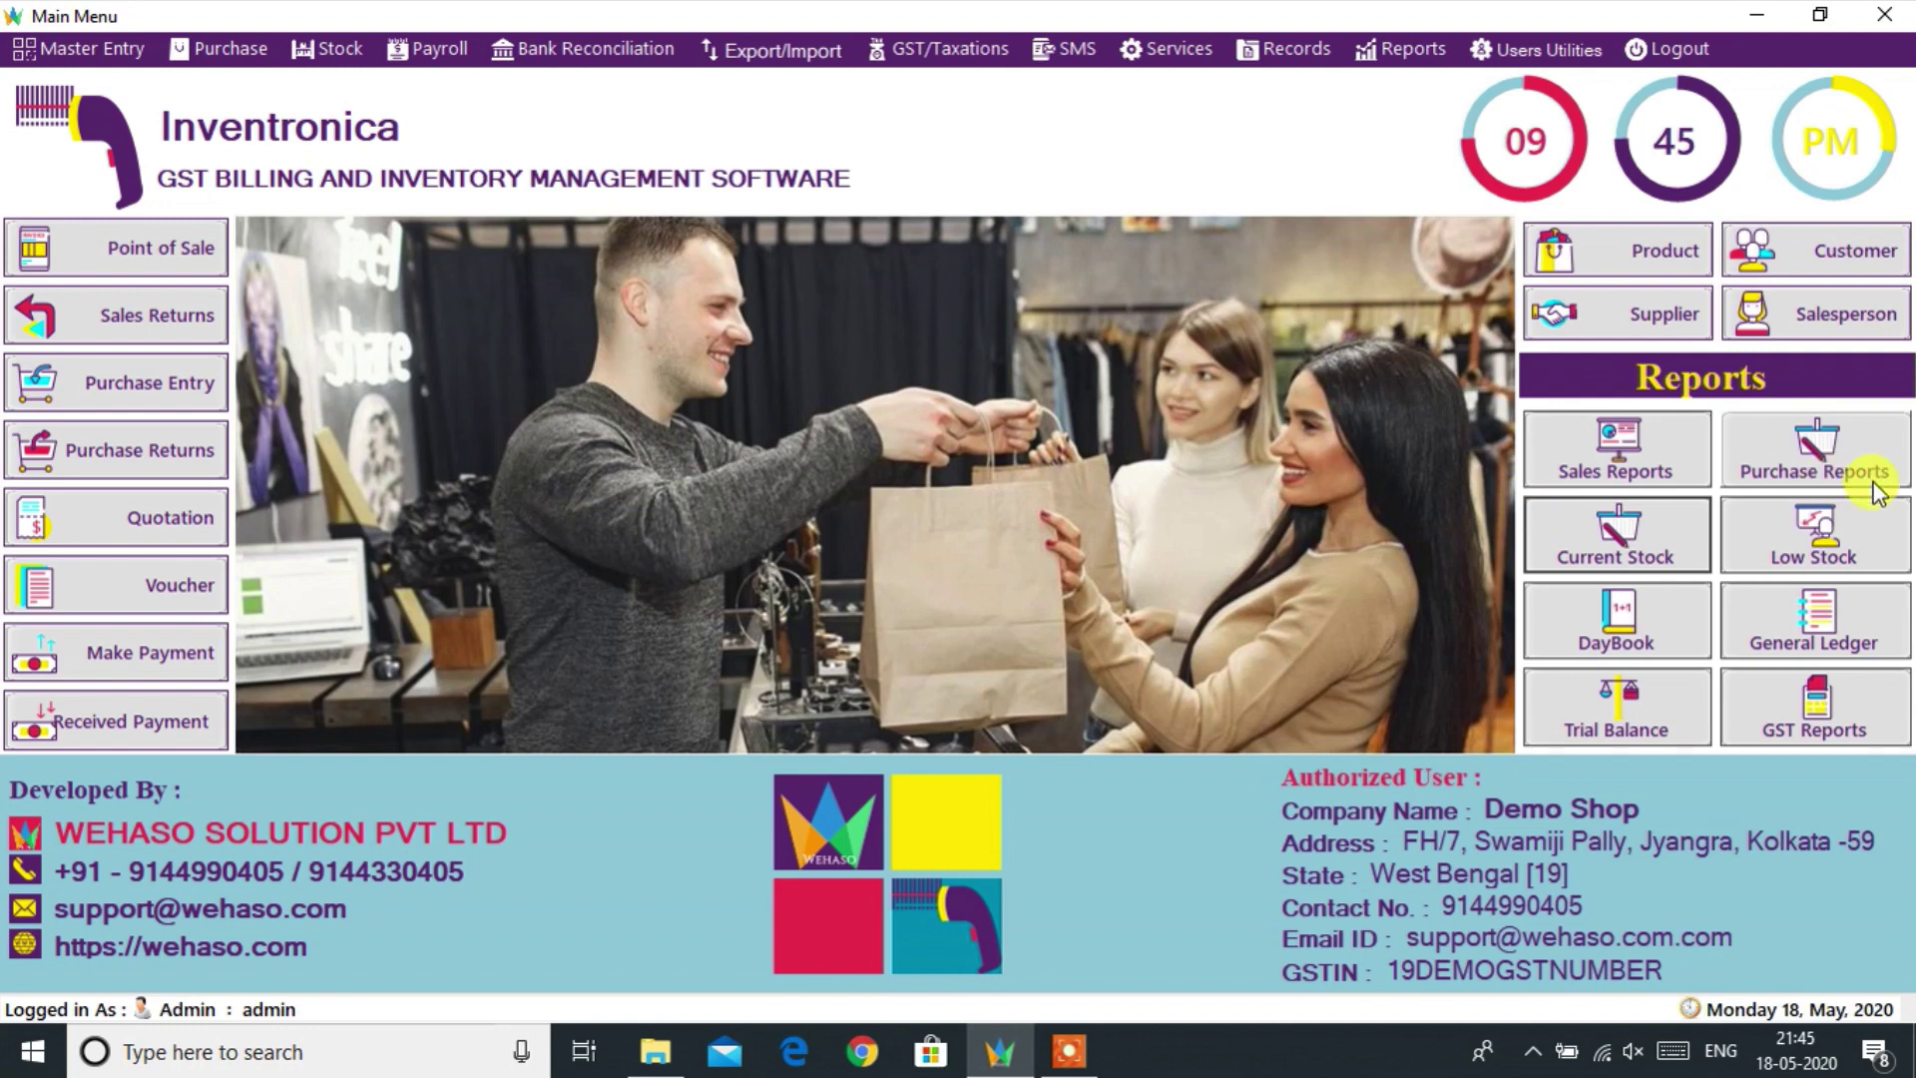
pyautogui.click(1834, 537)
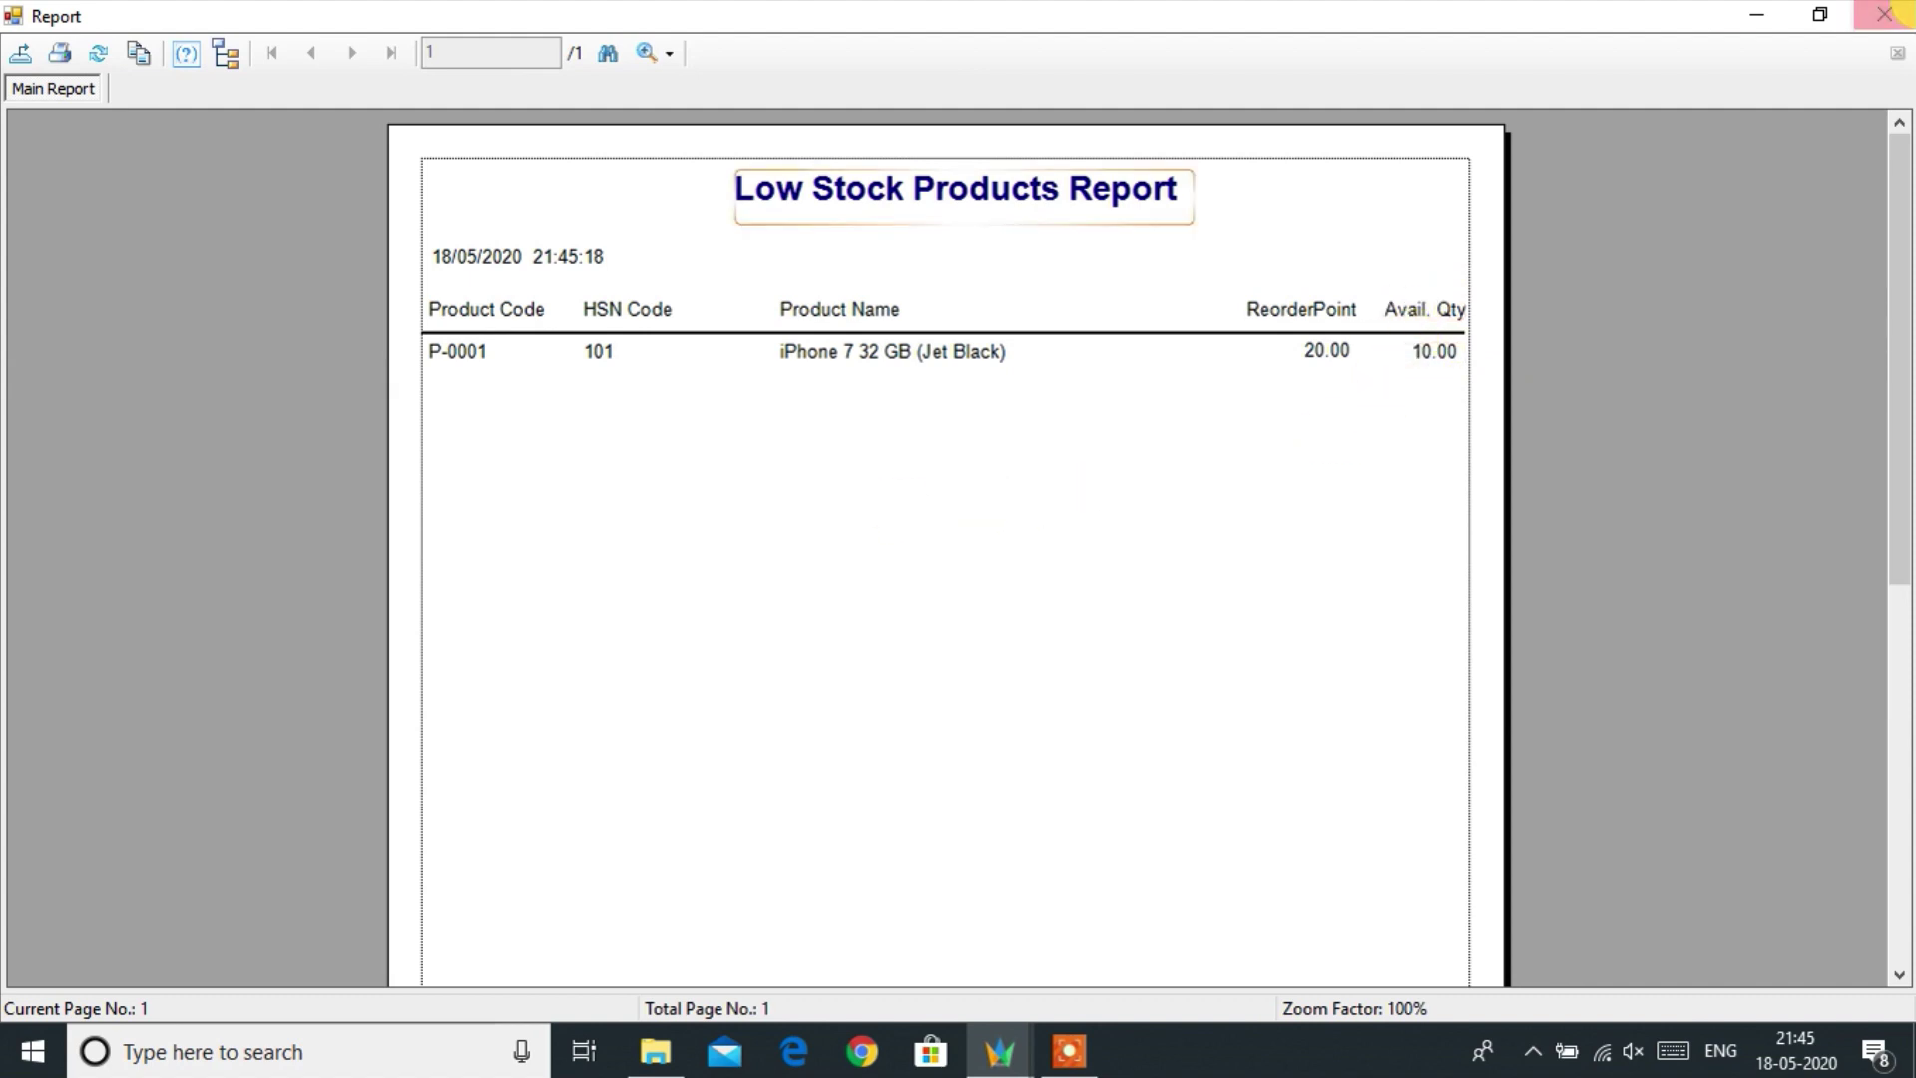
pyautogui.click(1886, 15)
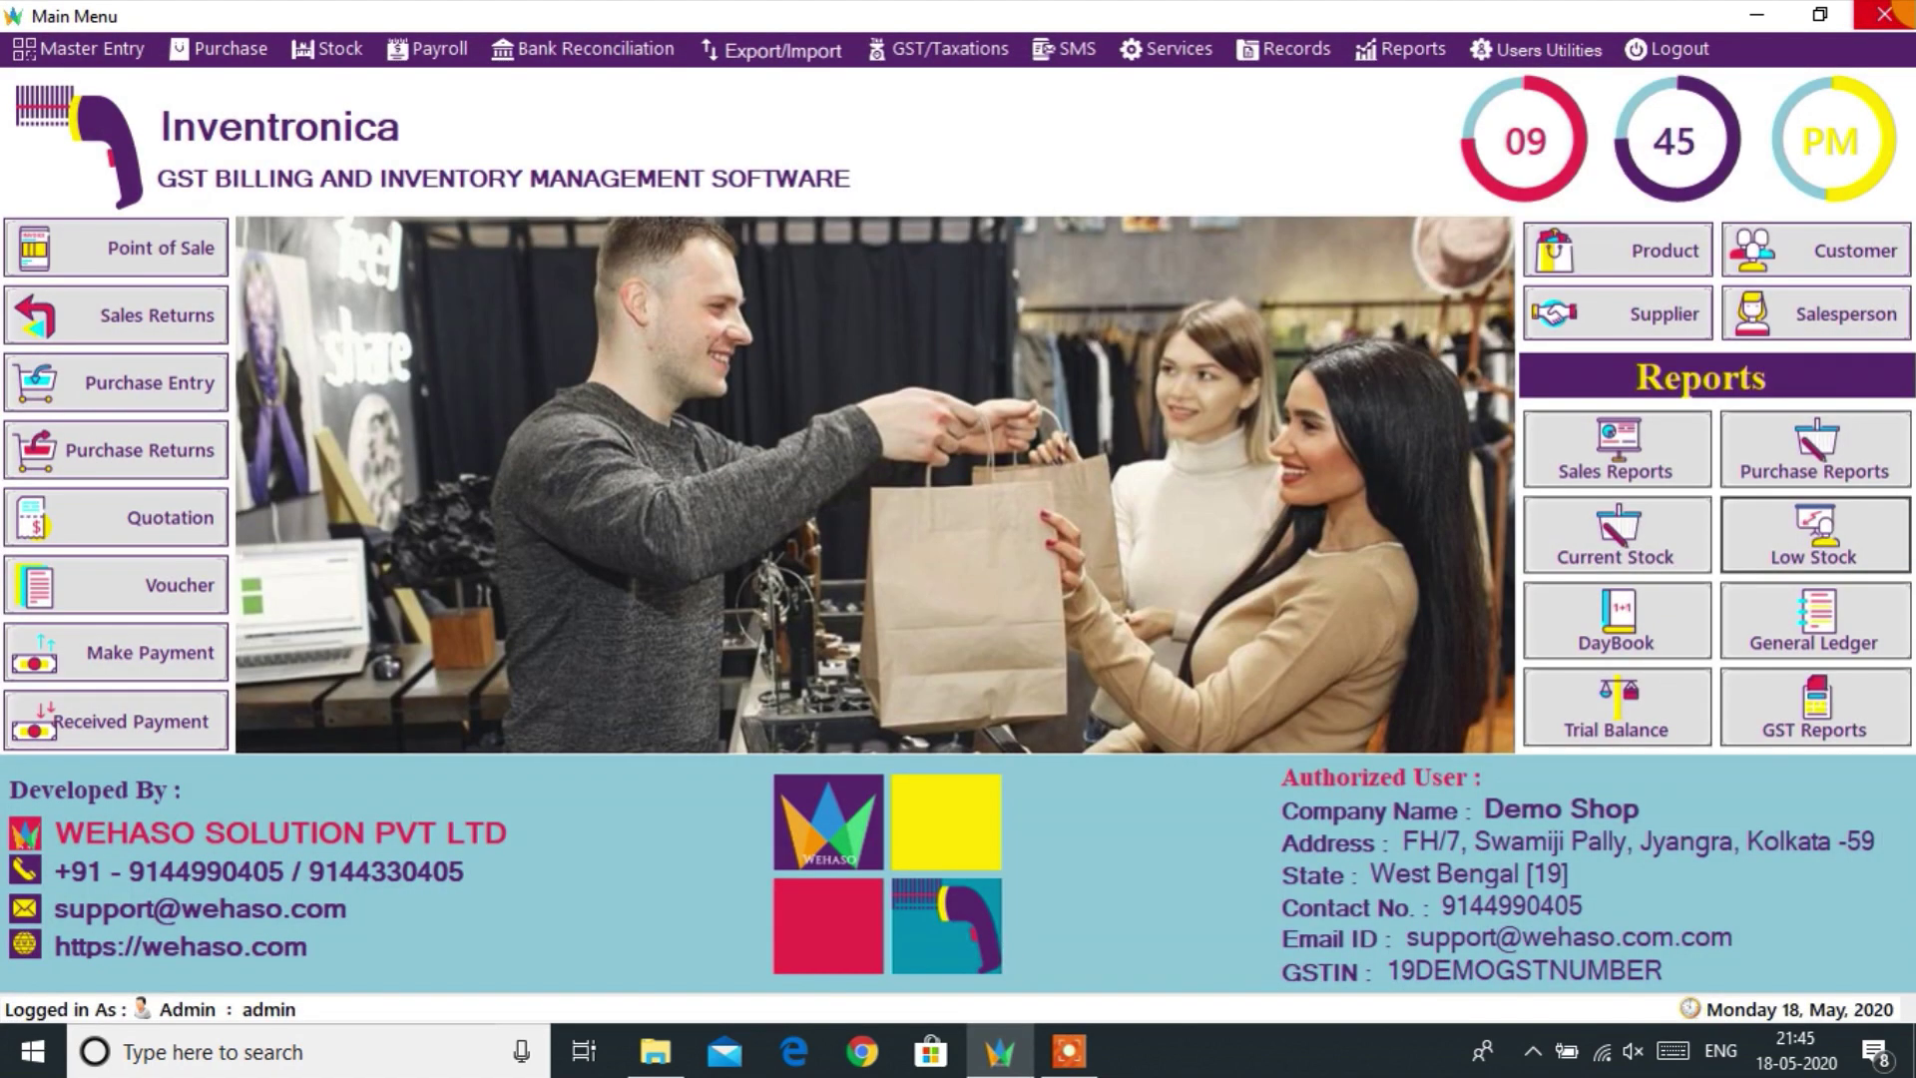
pyautogui.click(1632, 616)
pyautogui.click(778, 561)
pyautogui.click(553, 357)
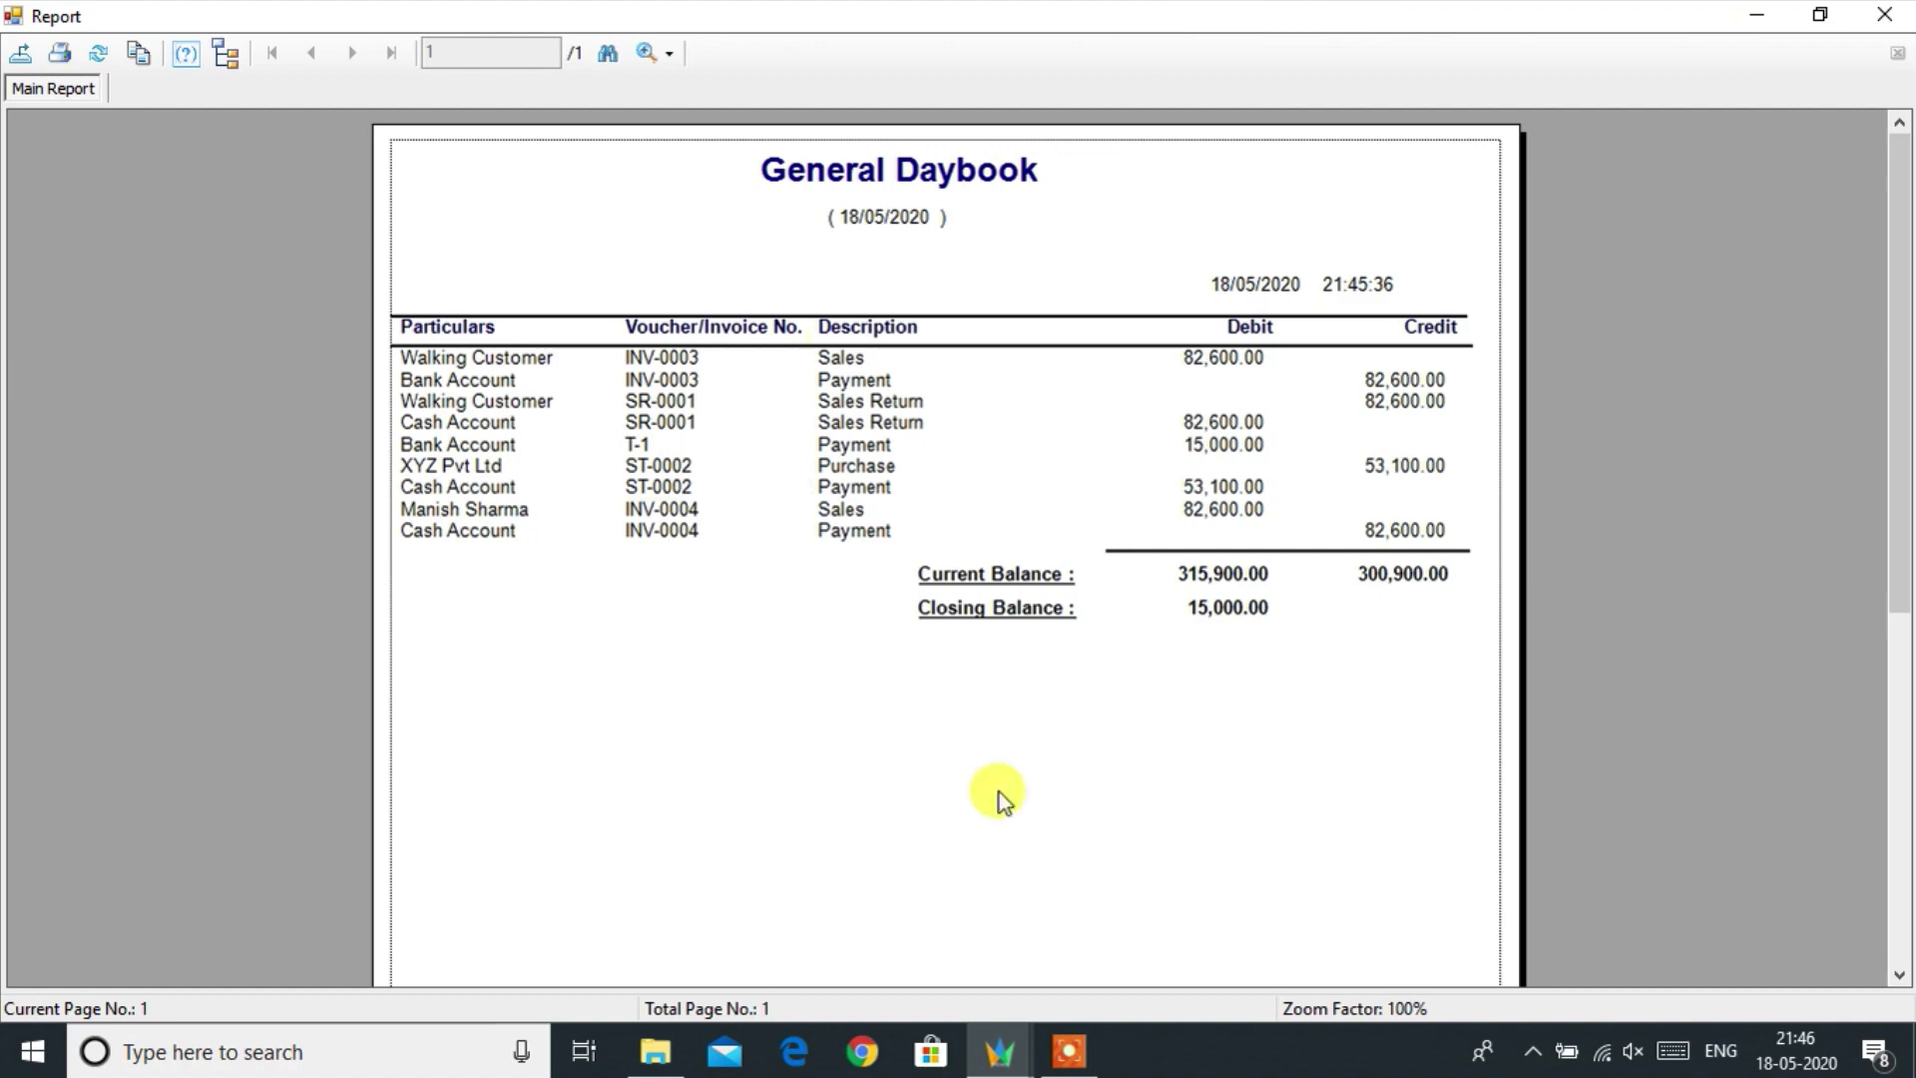
pyautogui.click(1880, 16)
pyautogui.click(1489, 549)
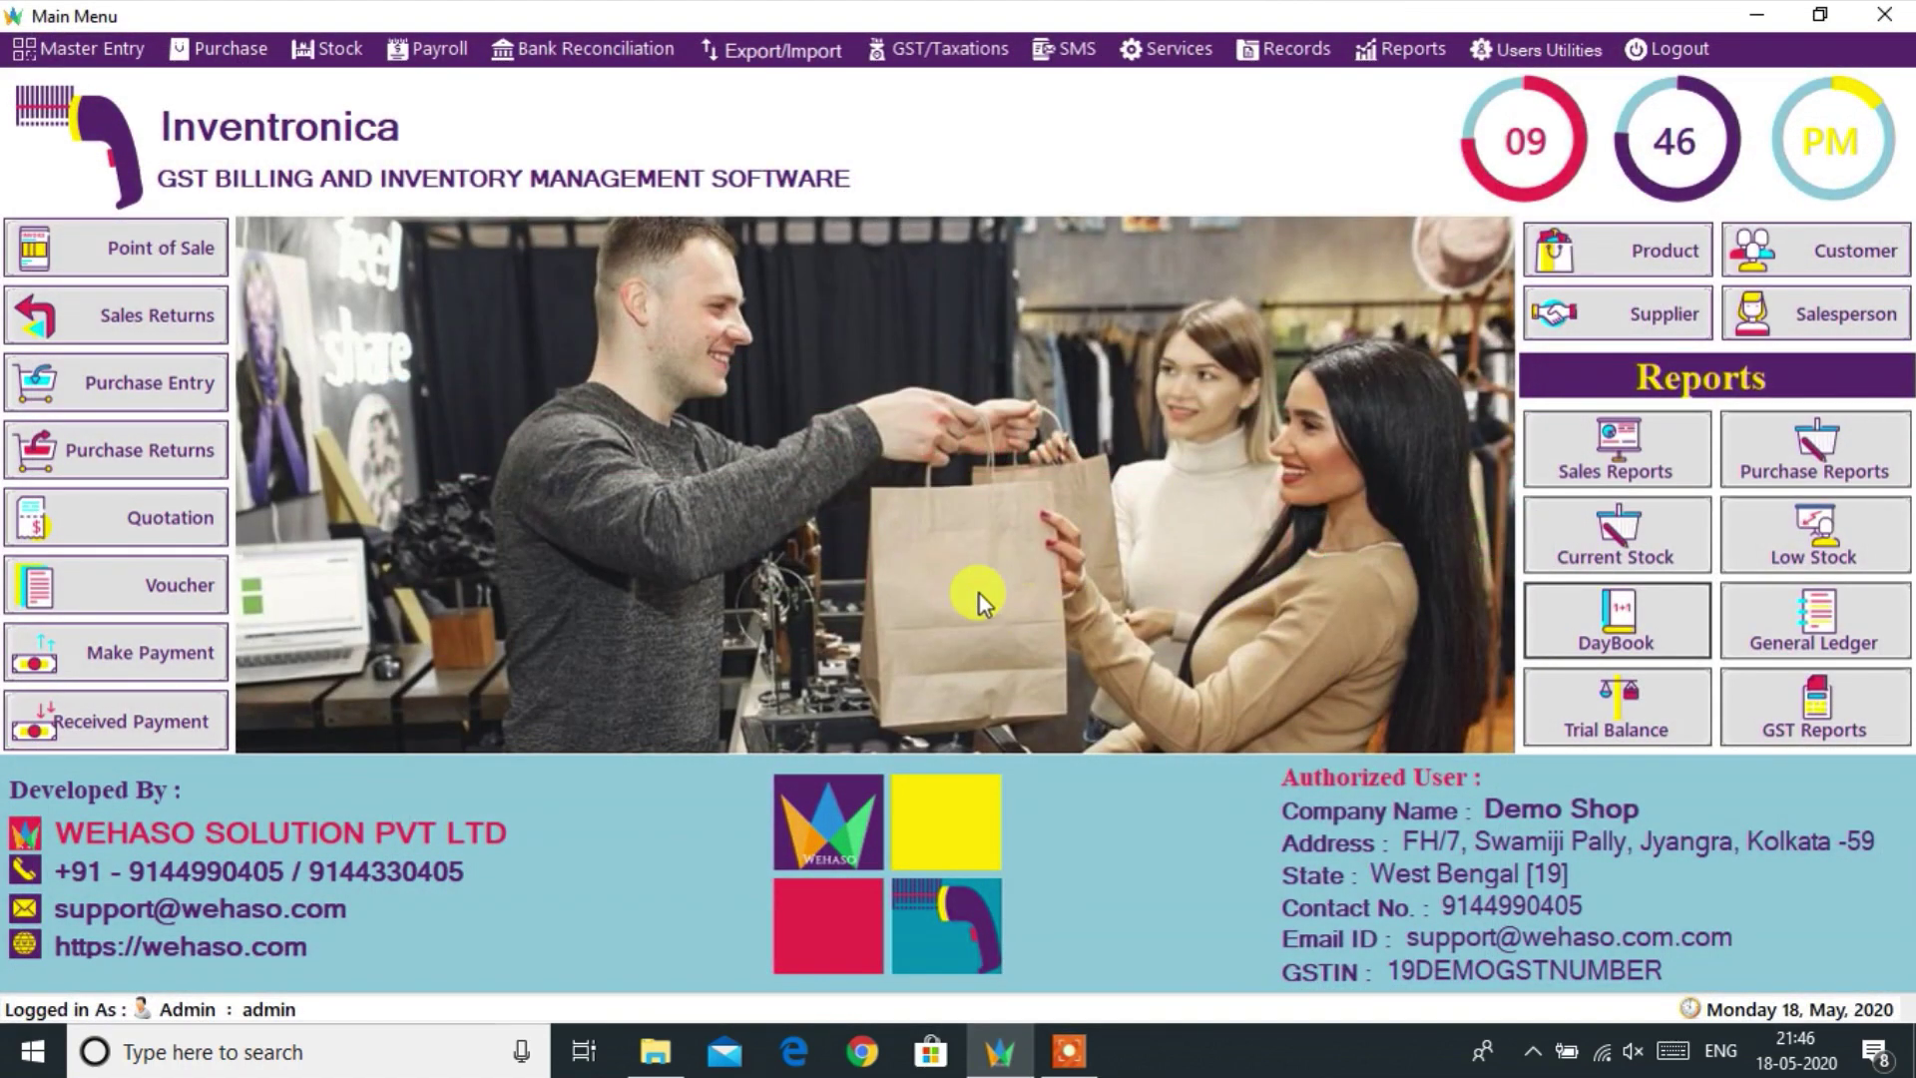
pyautogui.click(1647, 702)
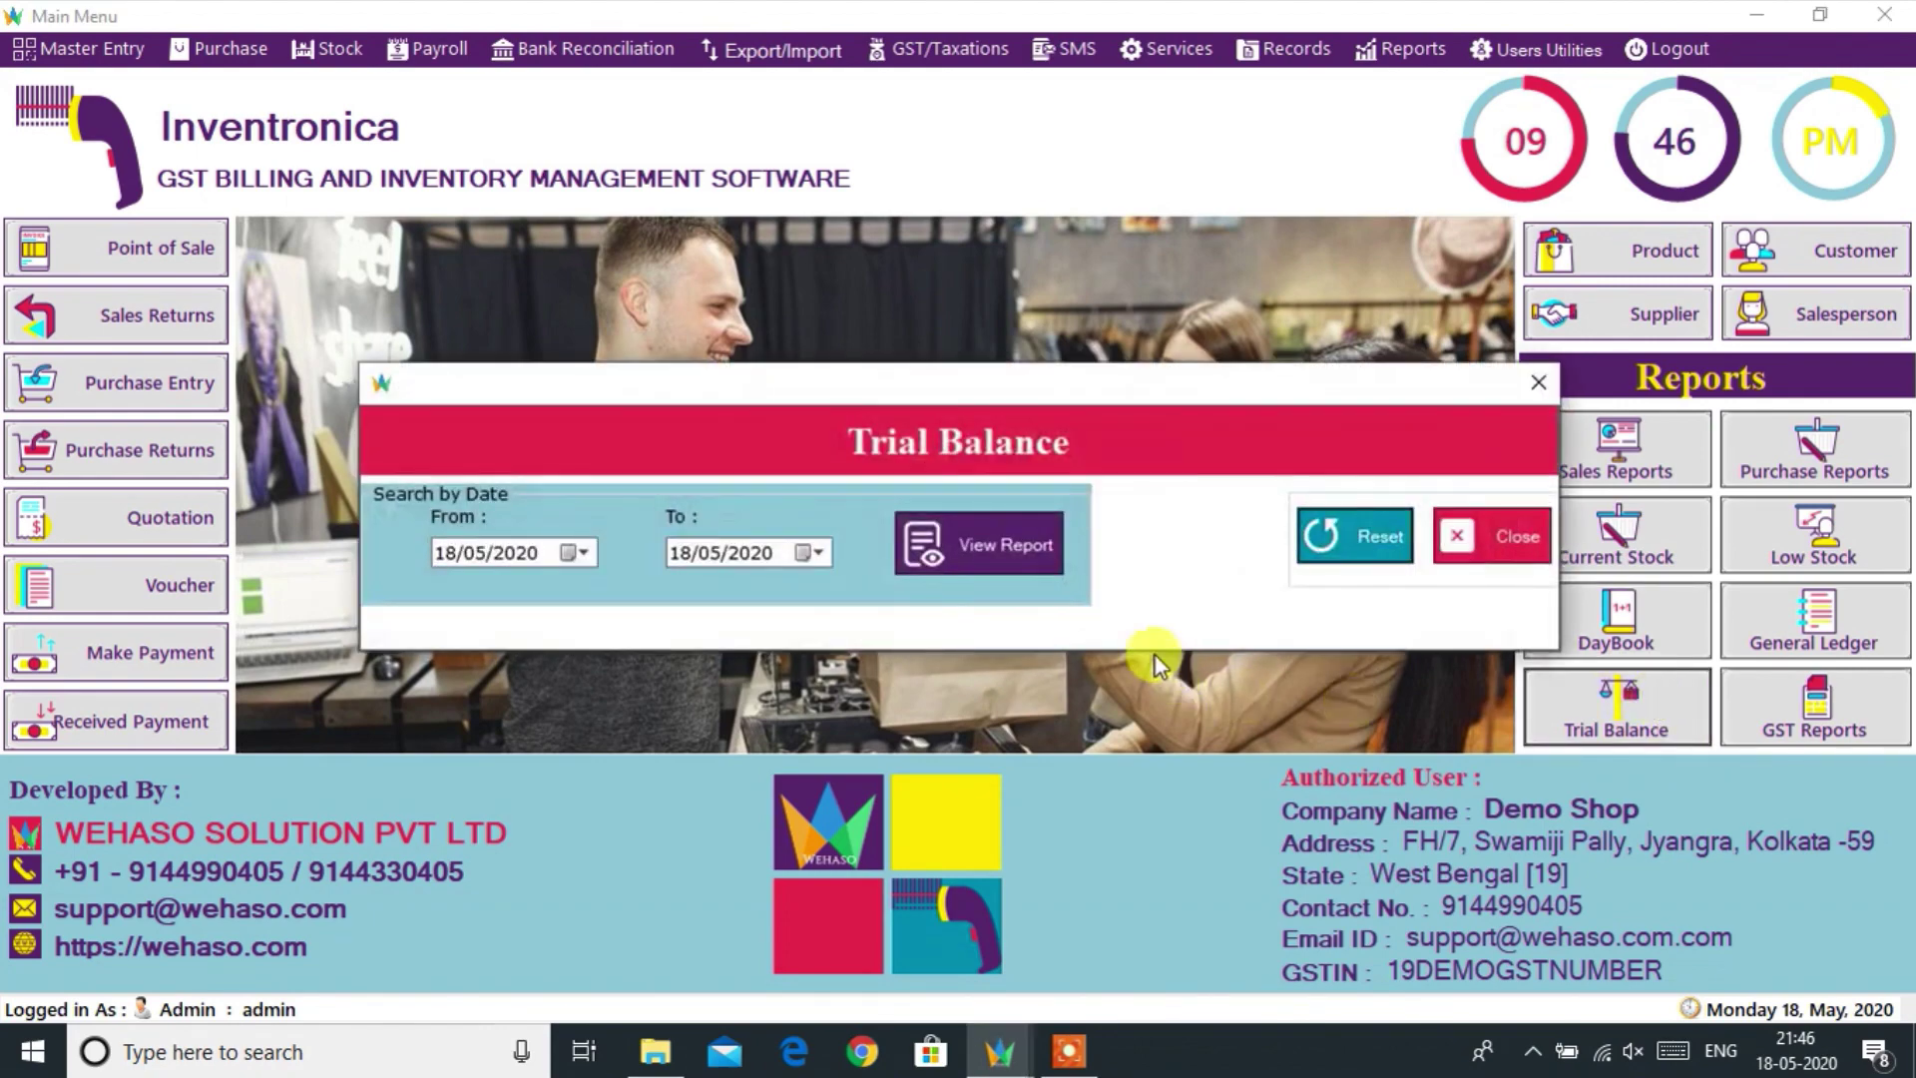
pyautogui.click(1018, 542)
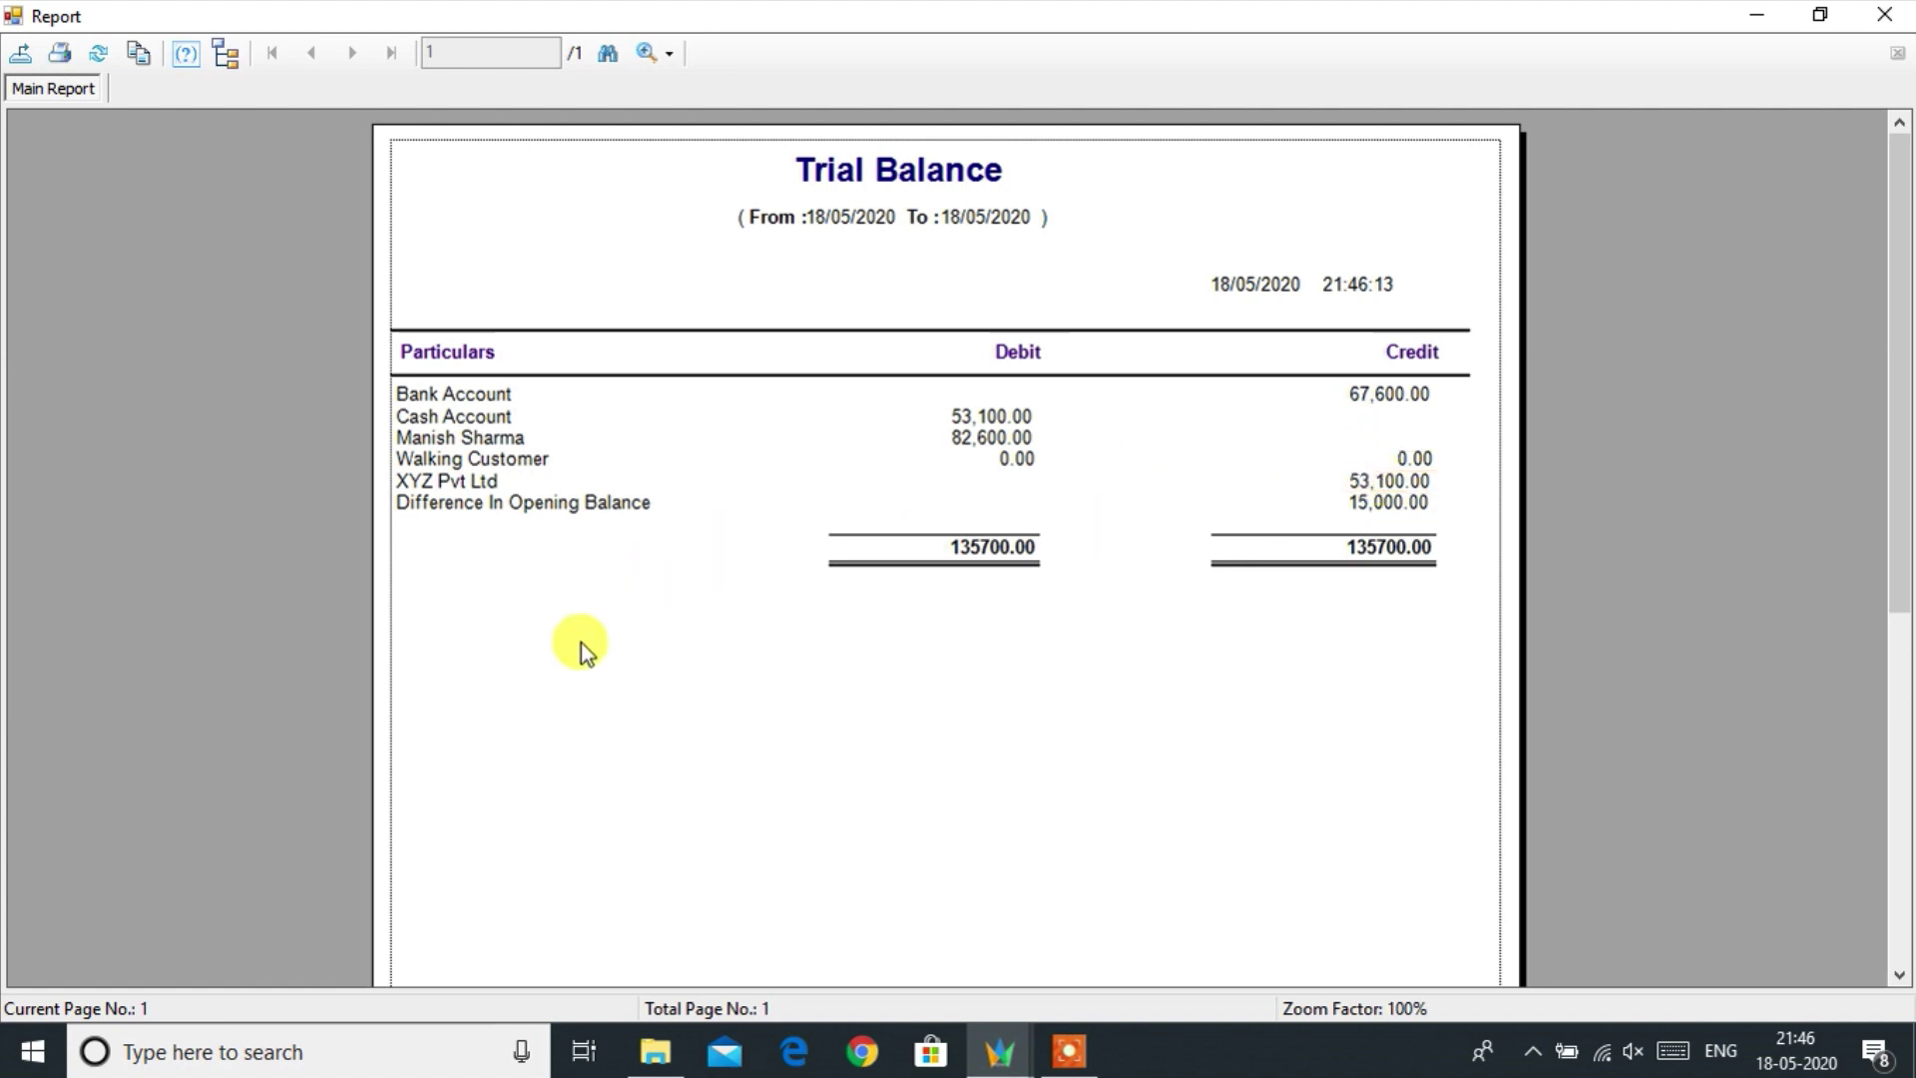
pyautogui.click(1900, 8)
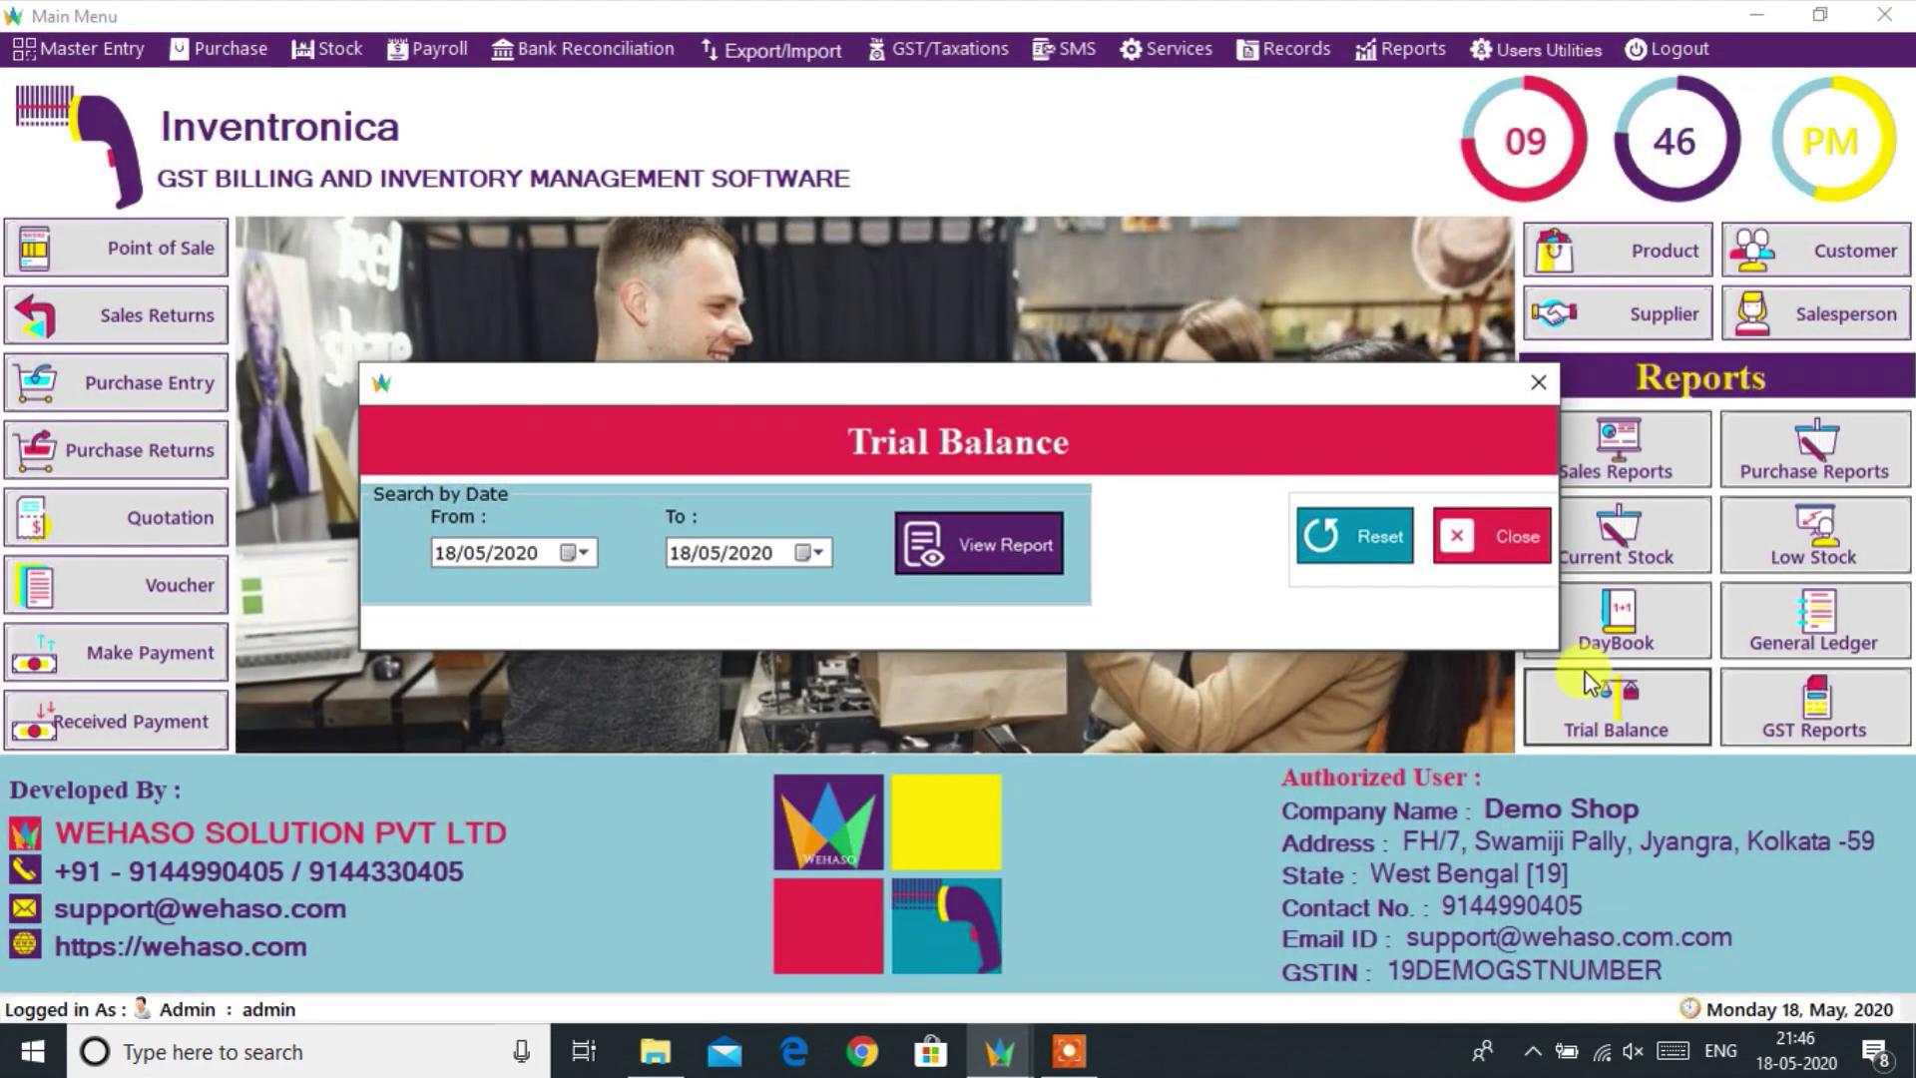
pyautogui.click(1519, 536)
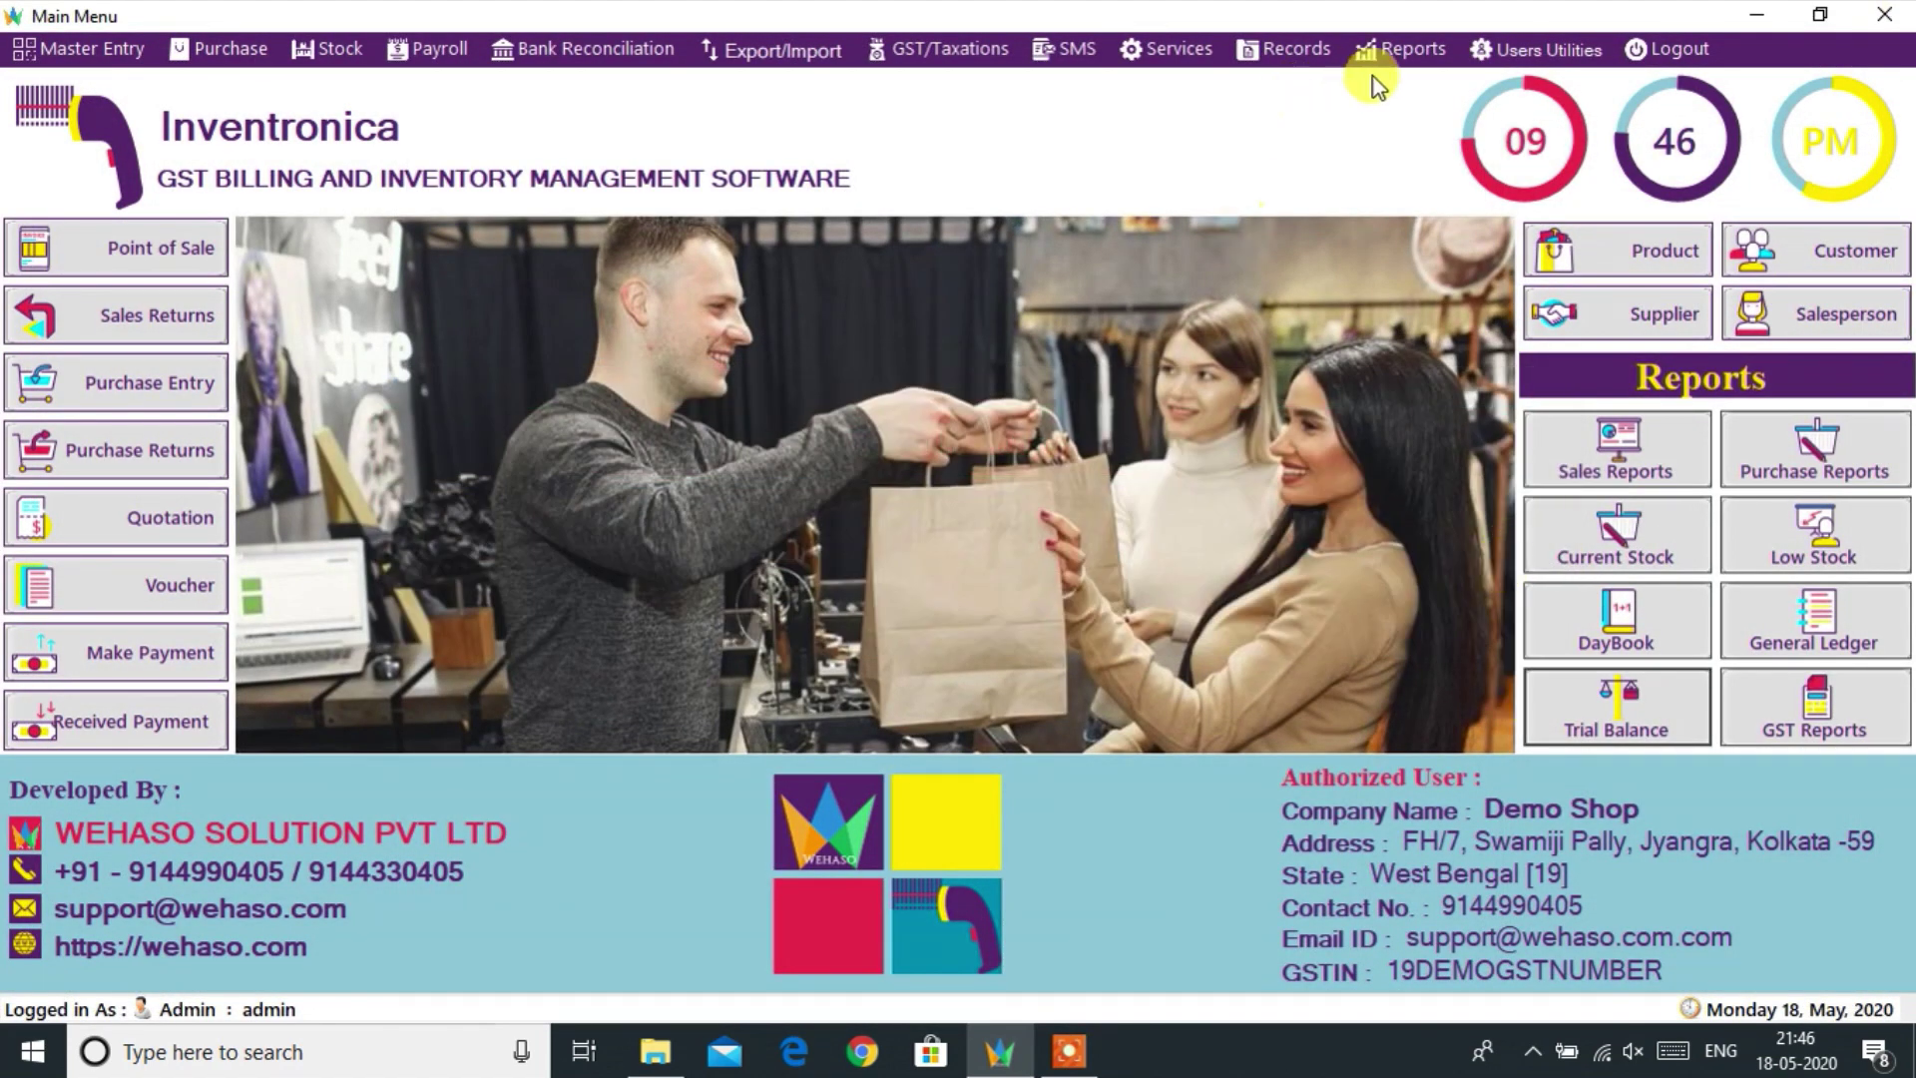
pyautogui.click(1387, 50)
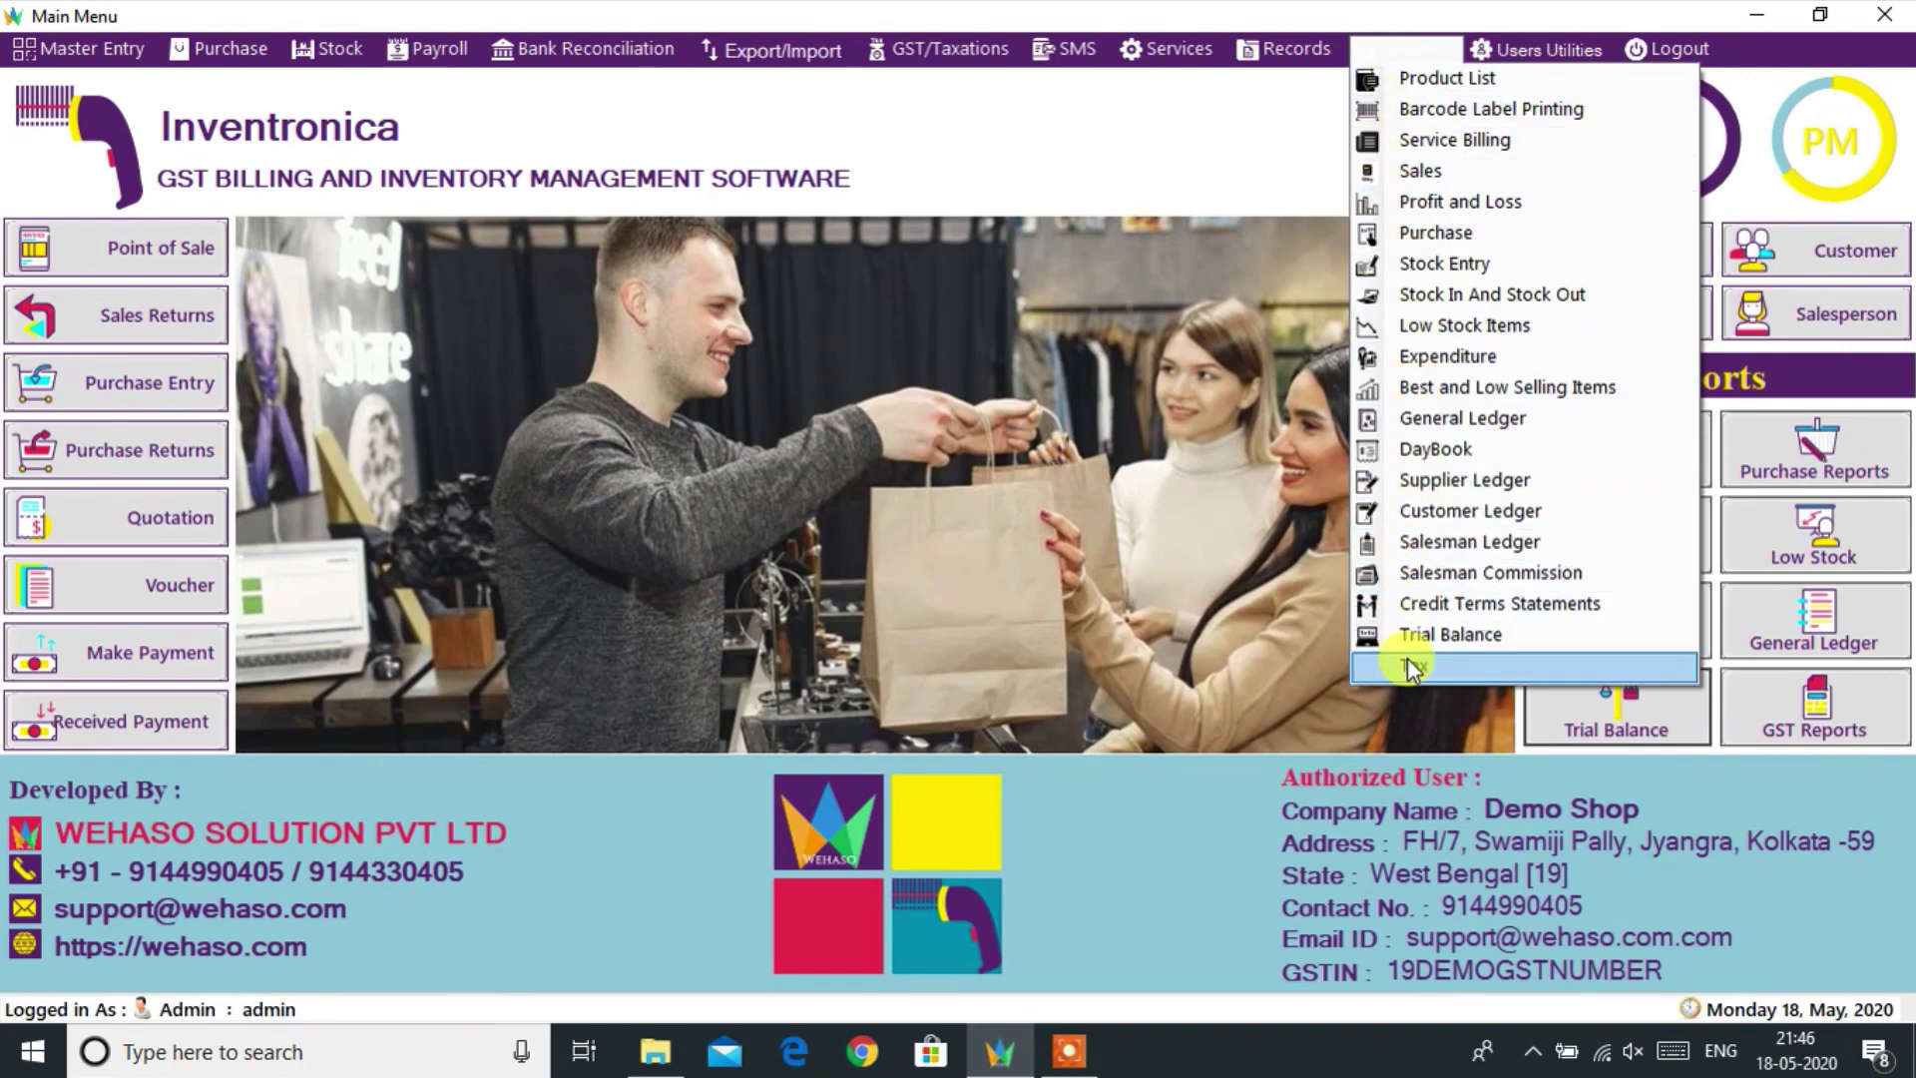
pyautogui.click(1471, 111)
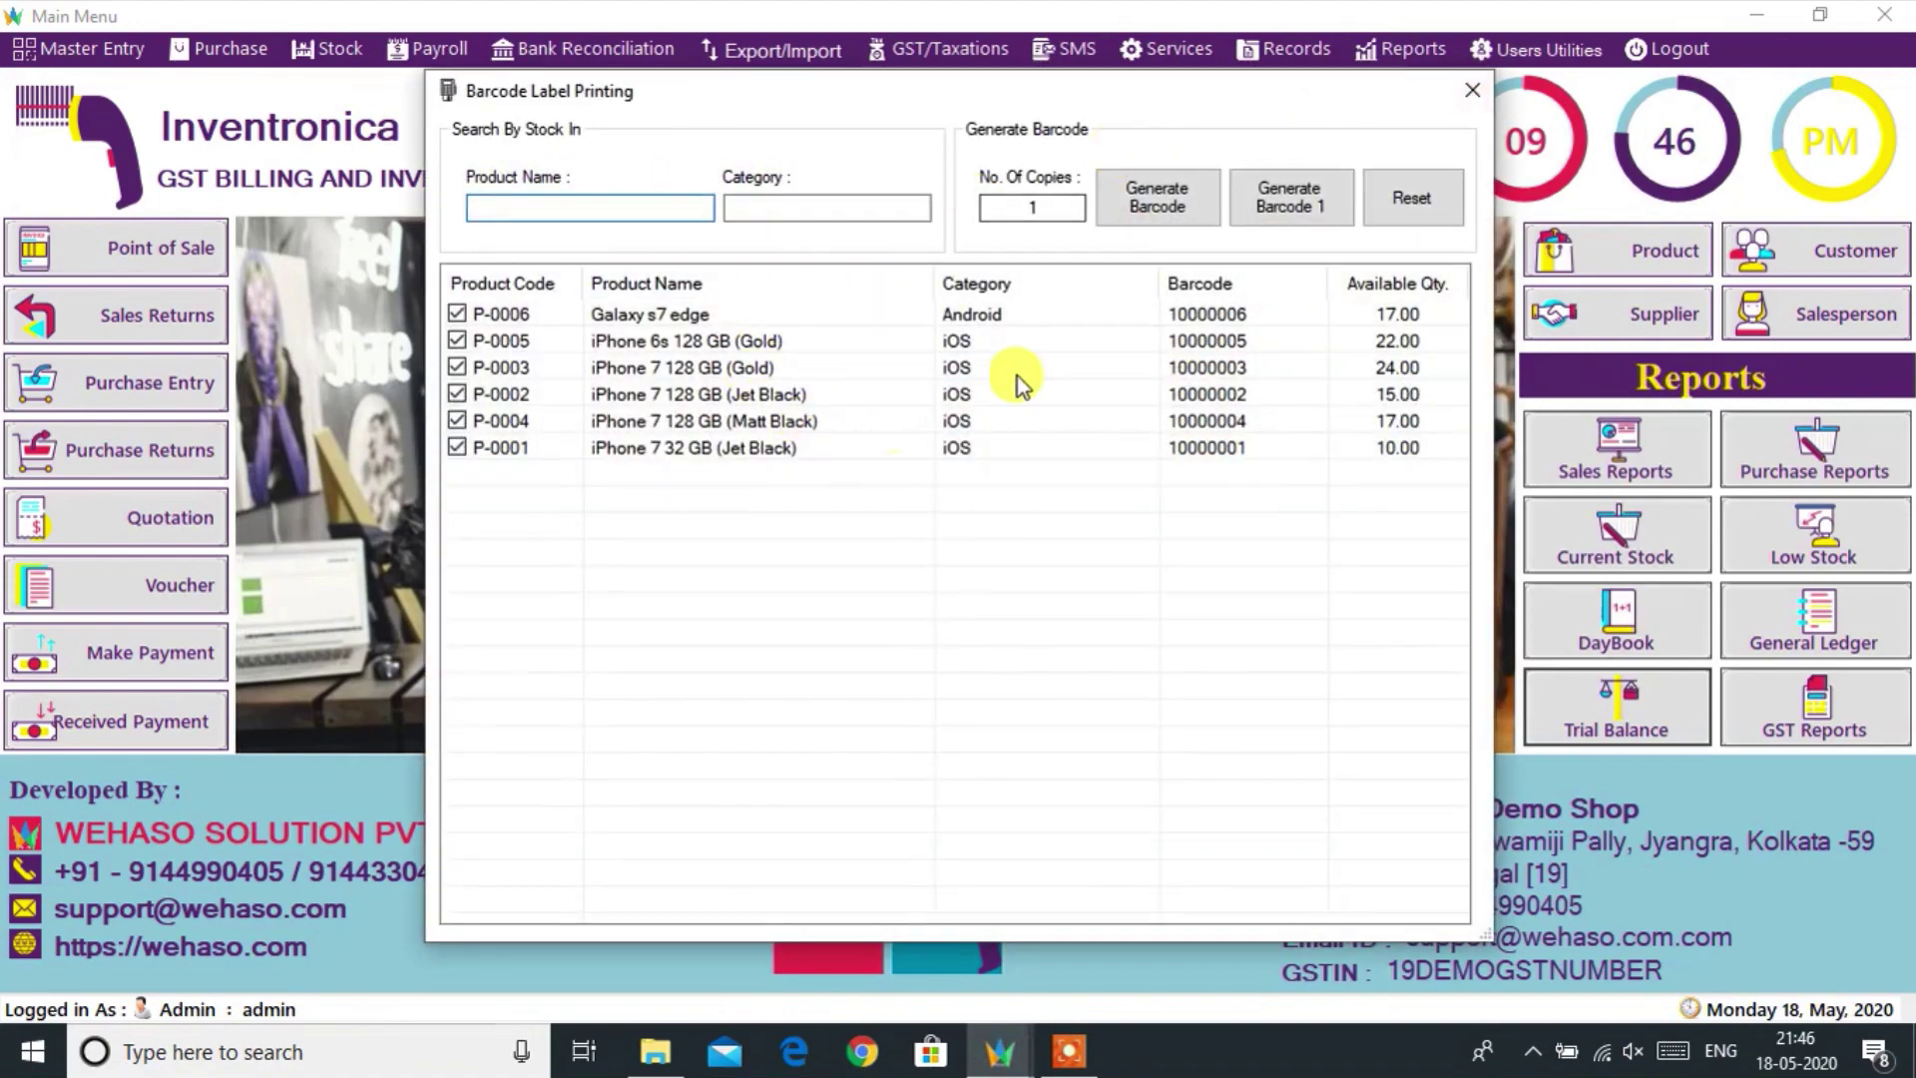
pyautogui.click(1188, 207)
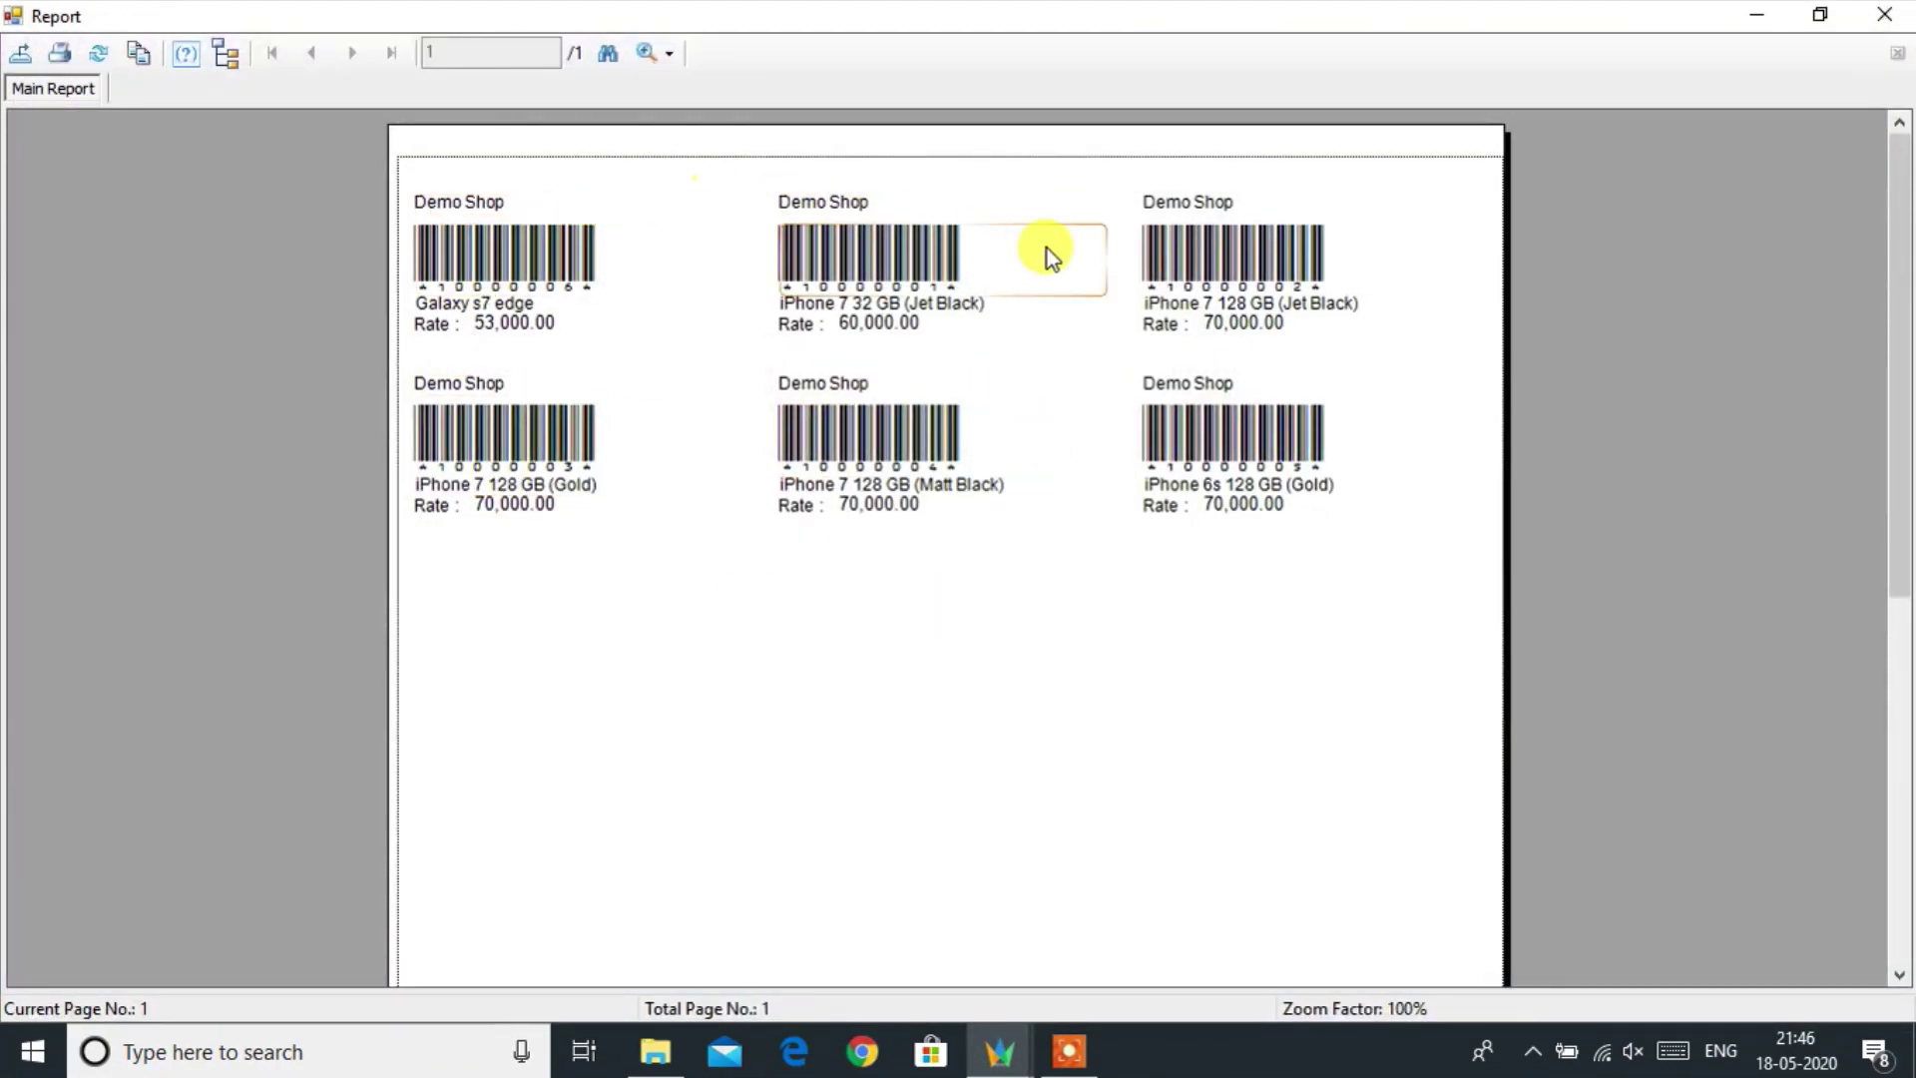
pyautogui.click(1884, 14)
pyautogui.click(1259, 195)
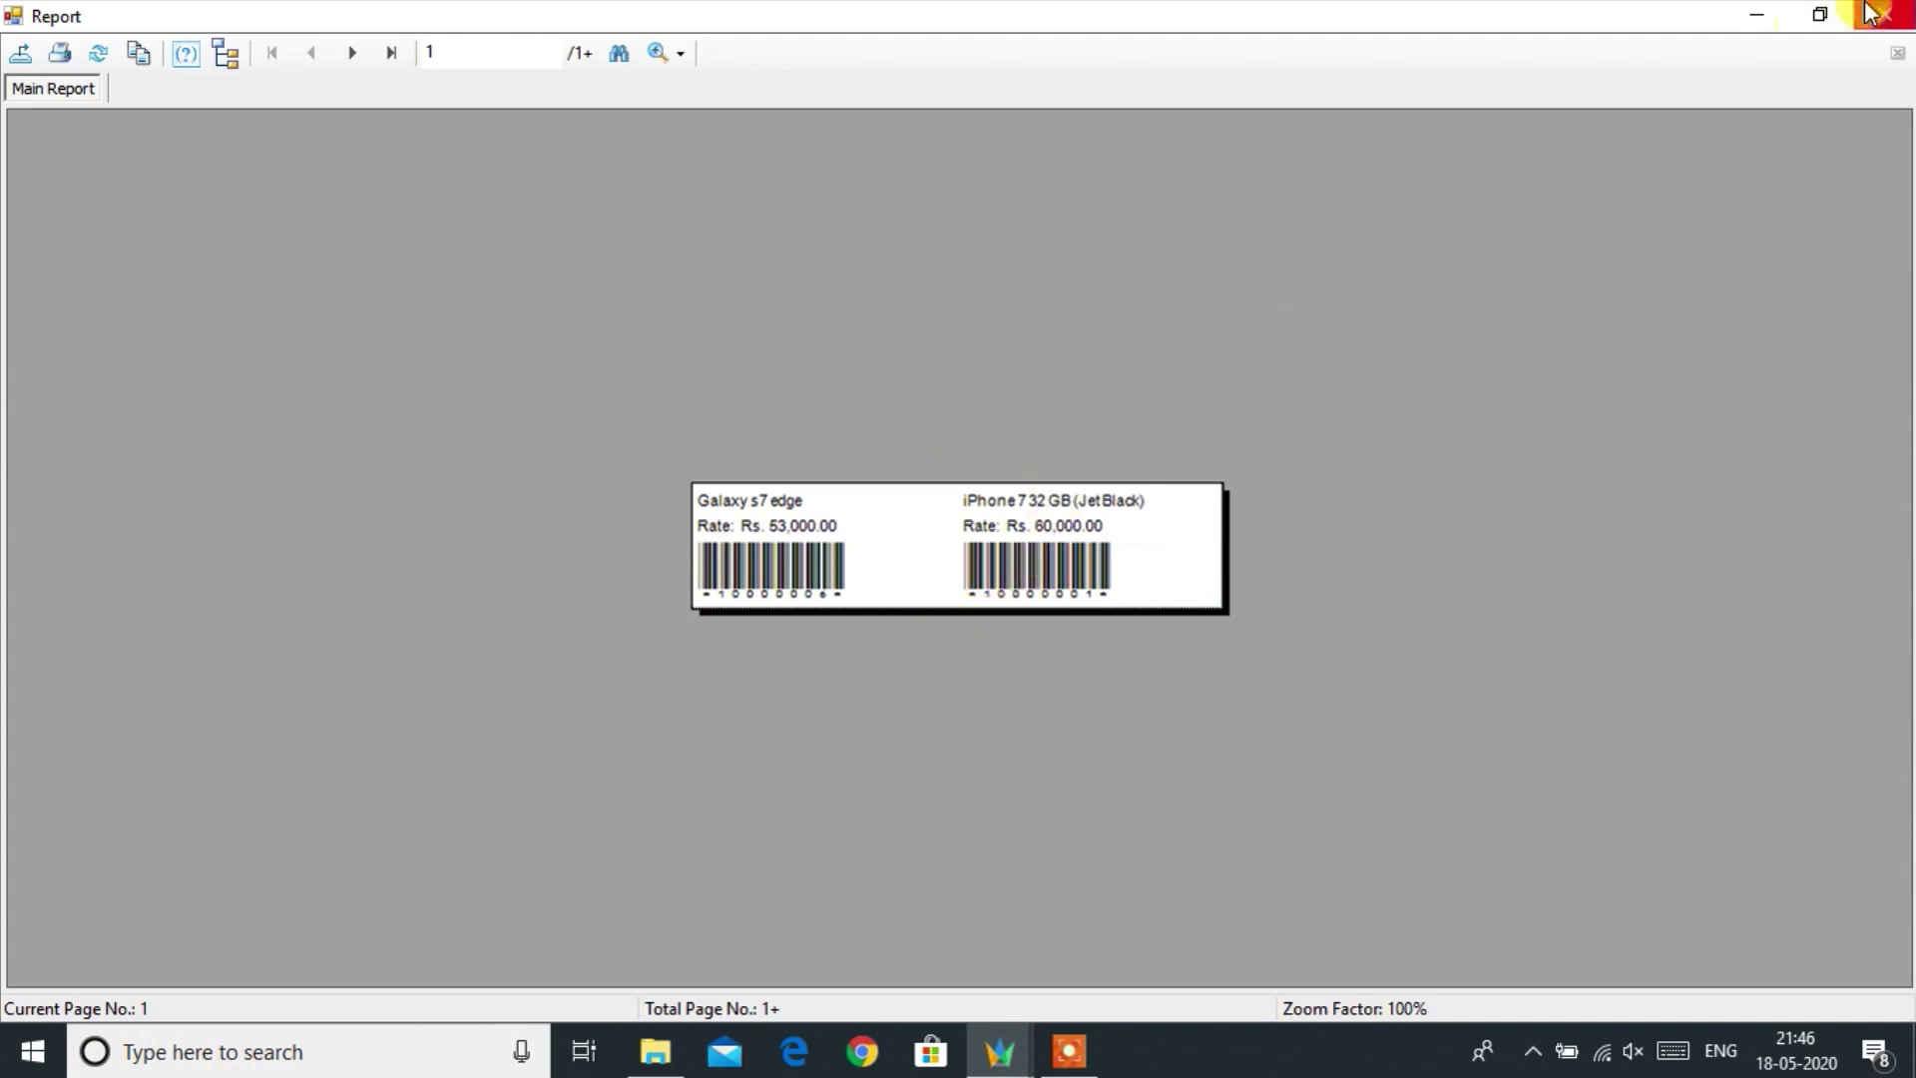
pyautogui.click(1907, 10)
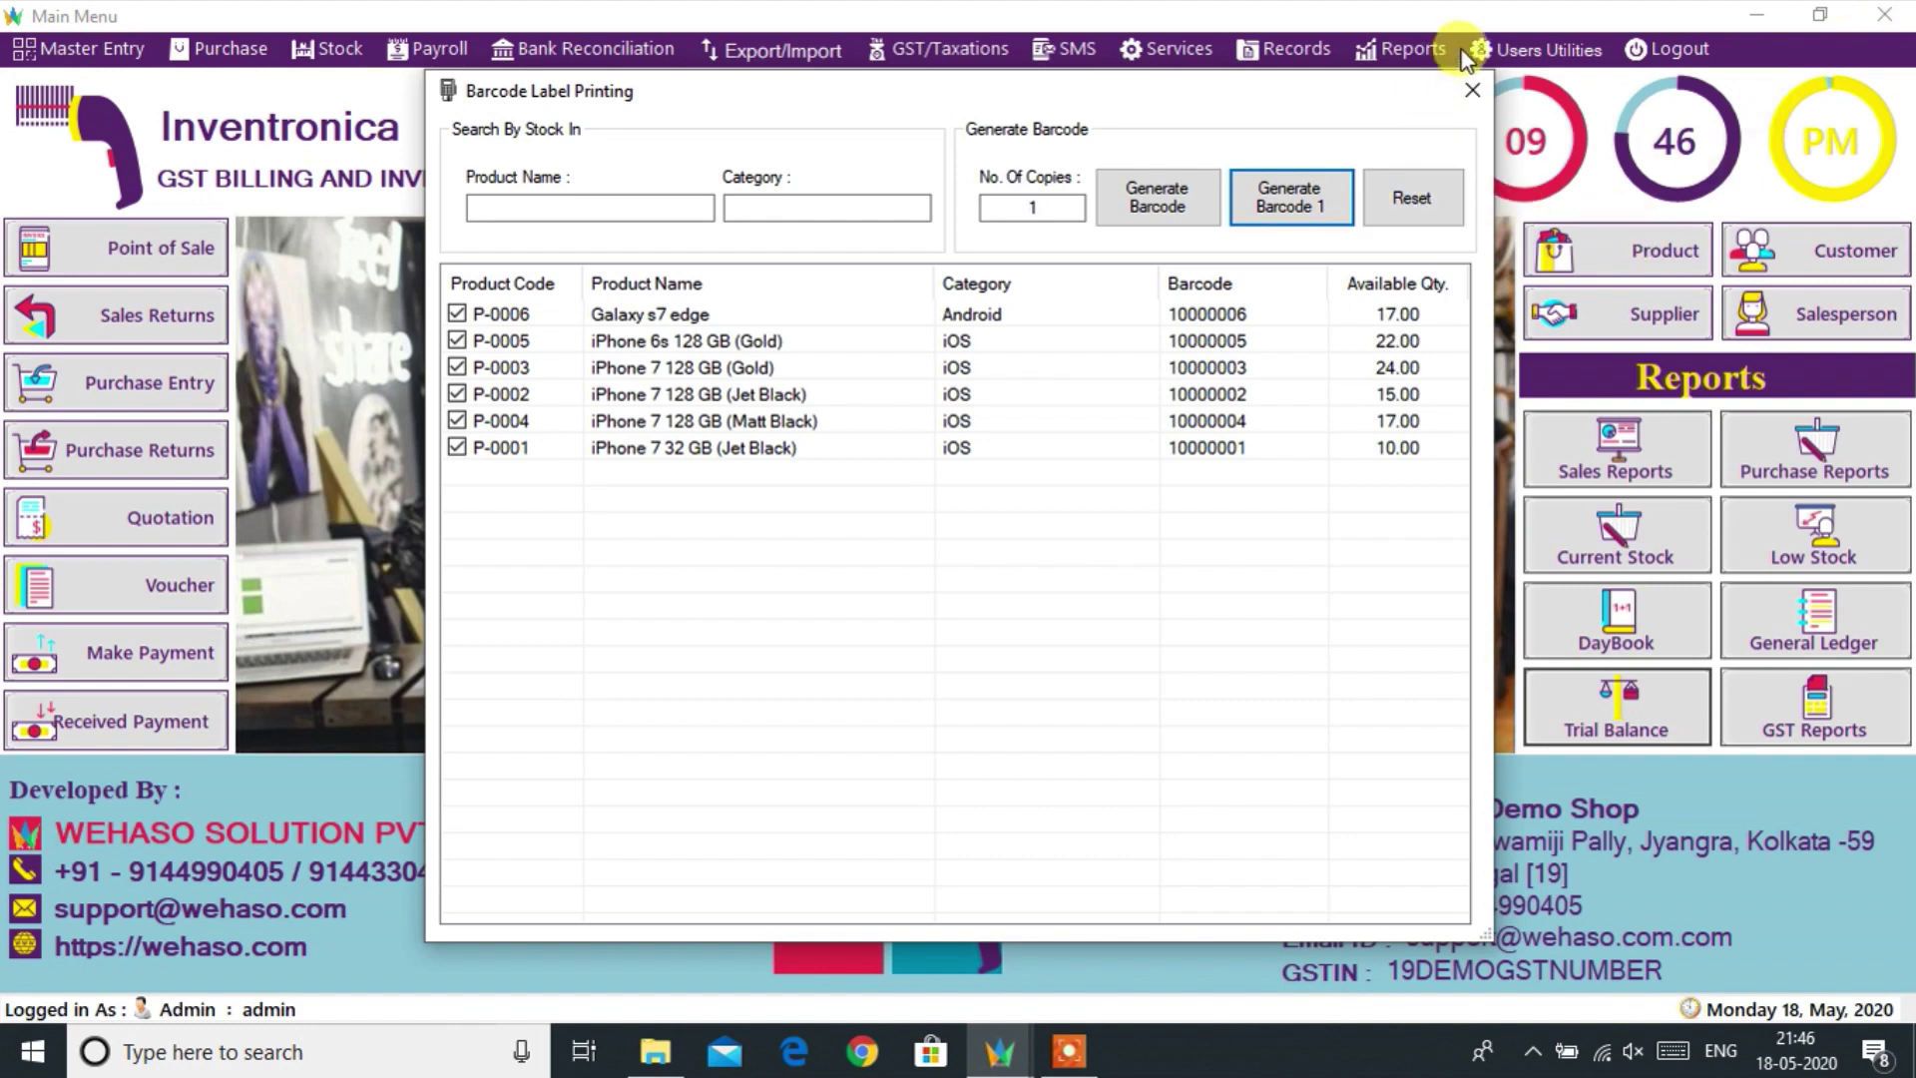
pyautogui.click(1469, 90)
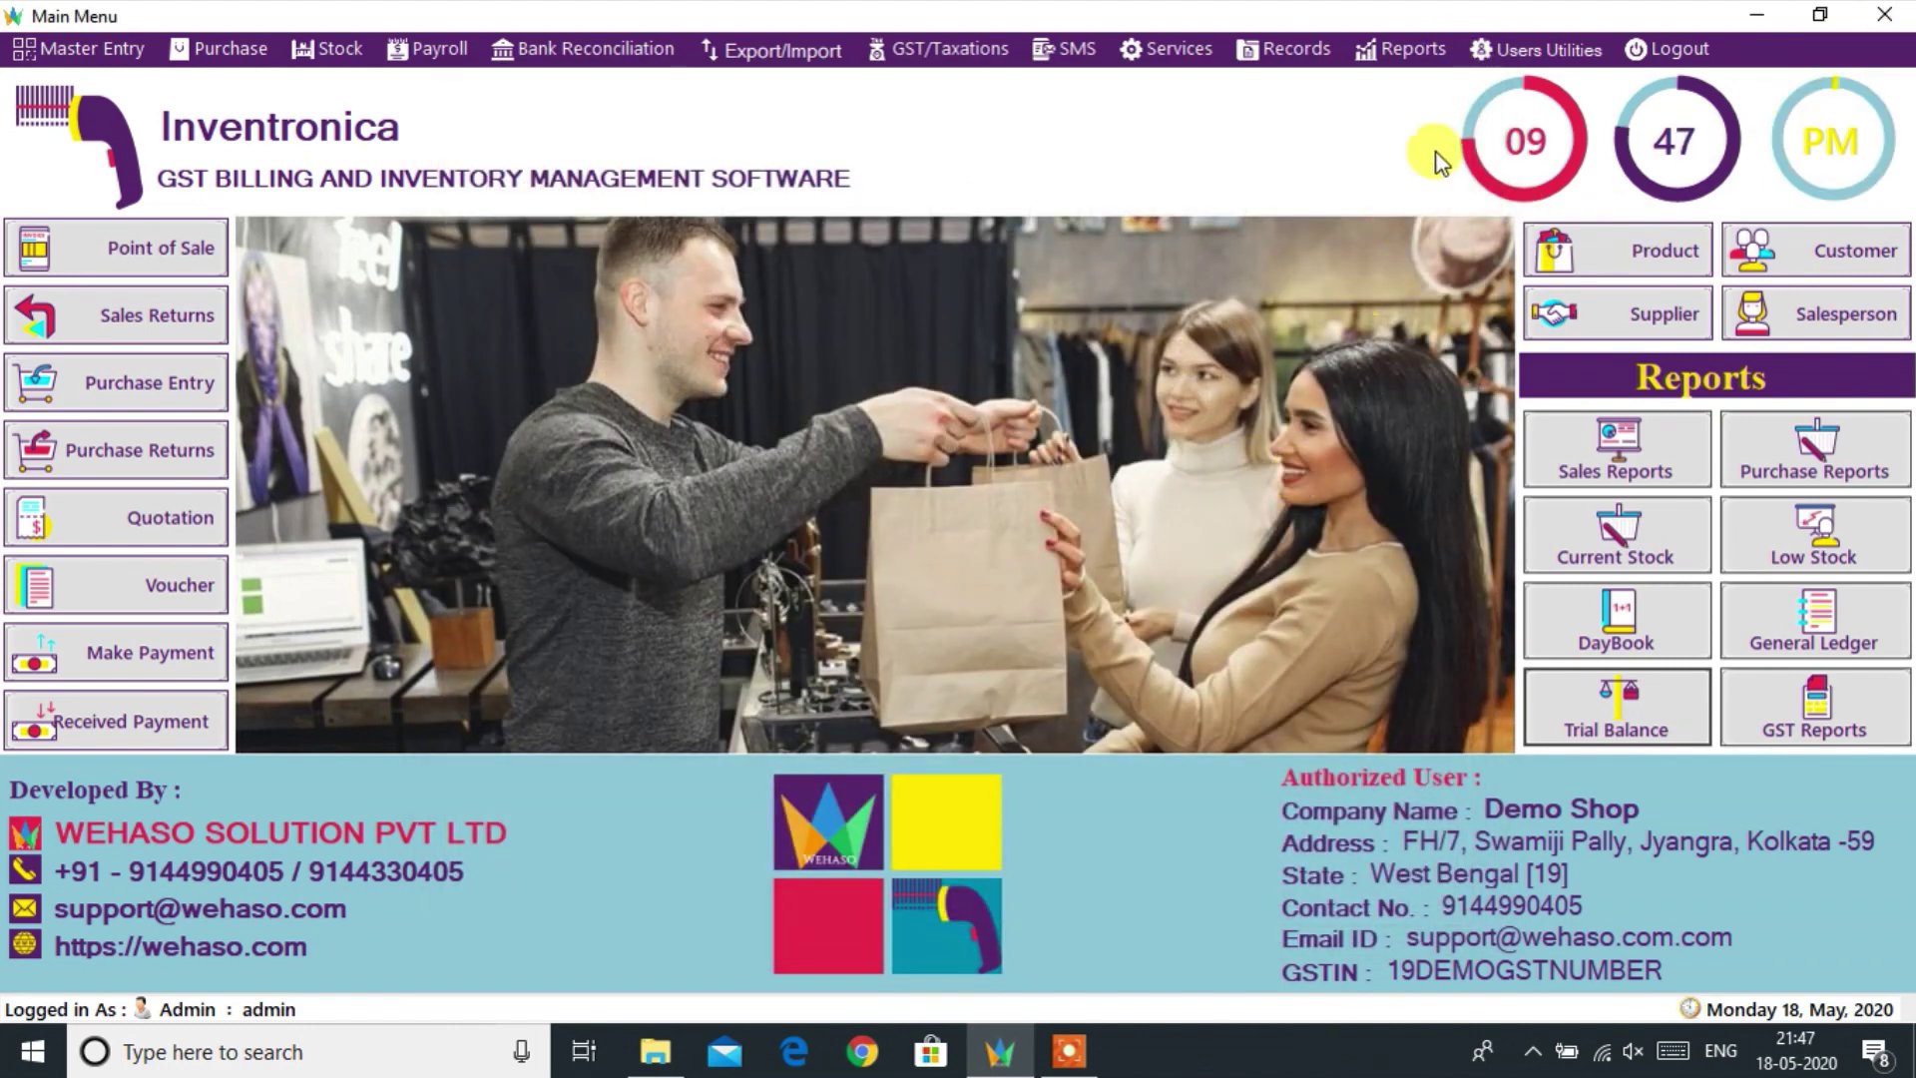
pyautogui.click(1402, 48)
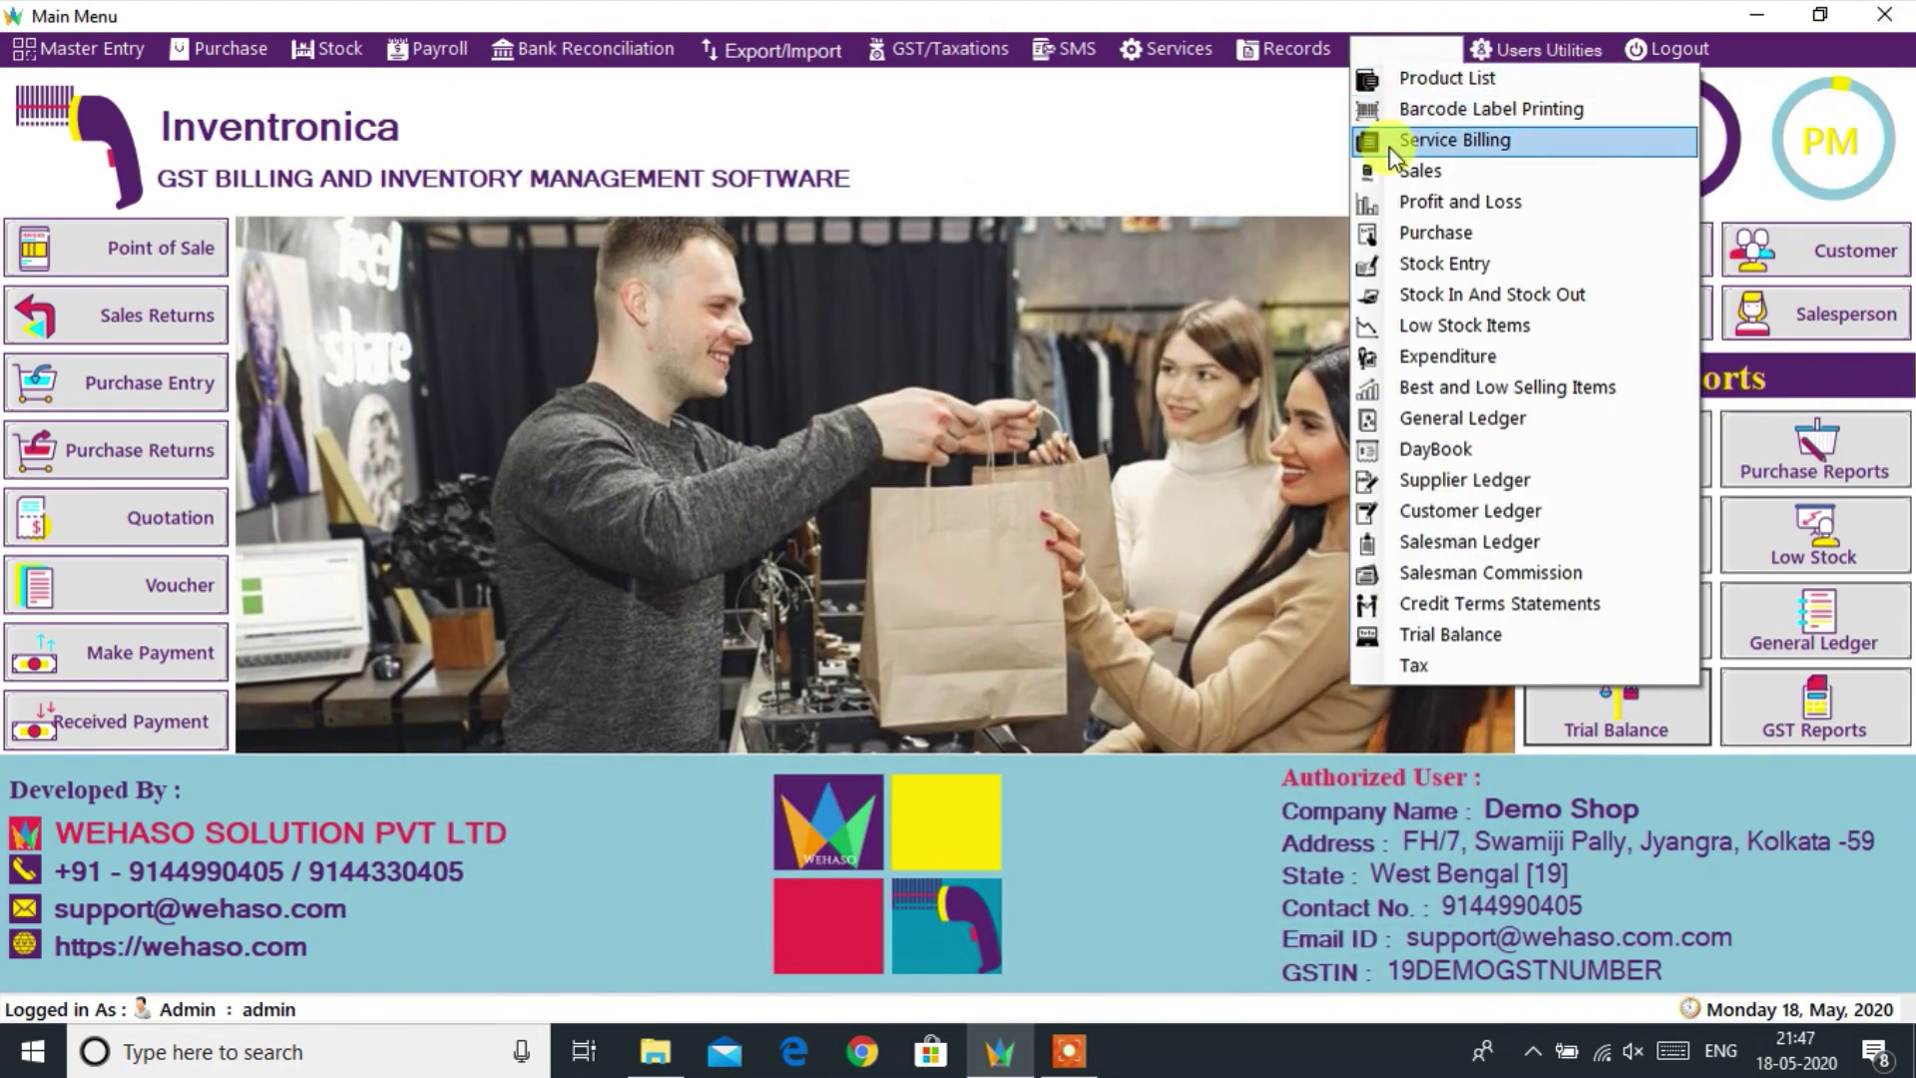
pyautogui.click(1417, 388)
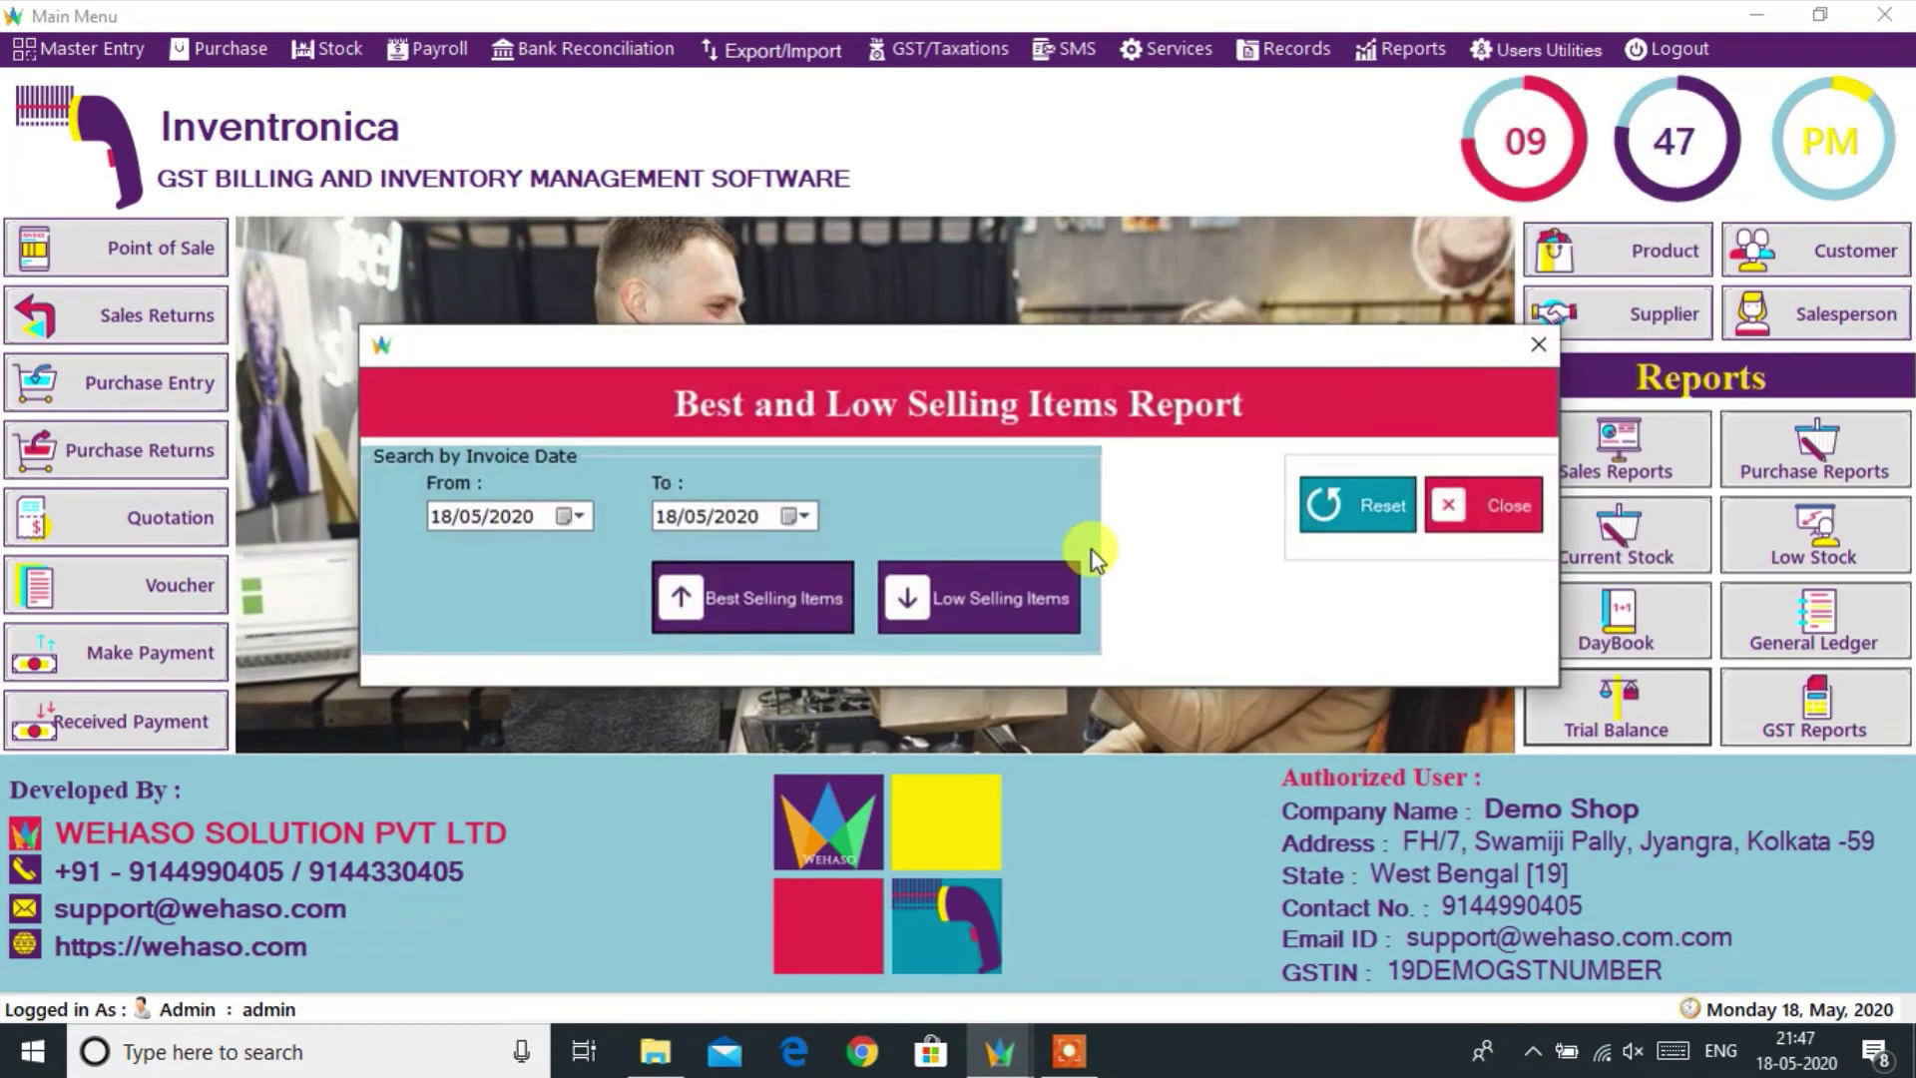
pyautogui.click(756, 597)
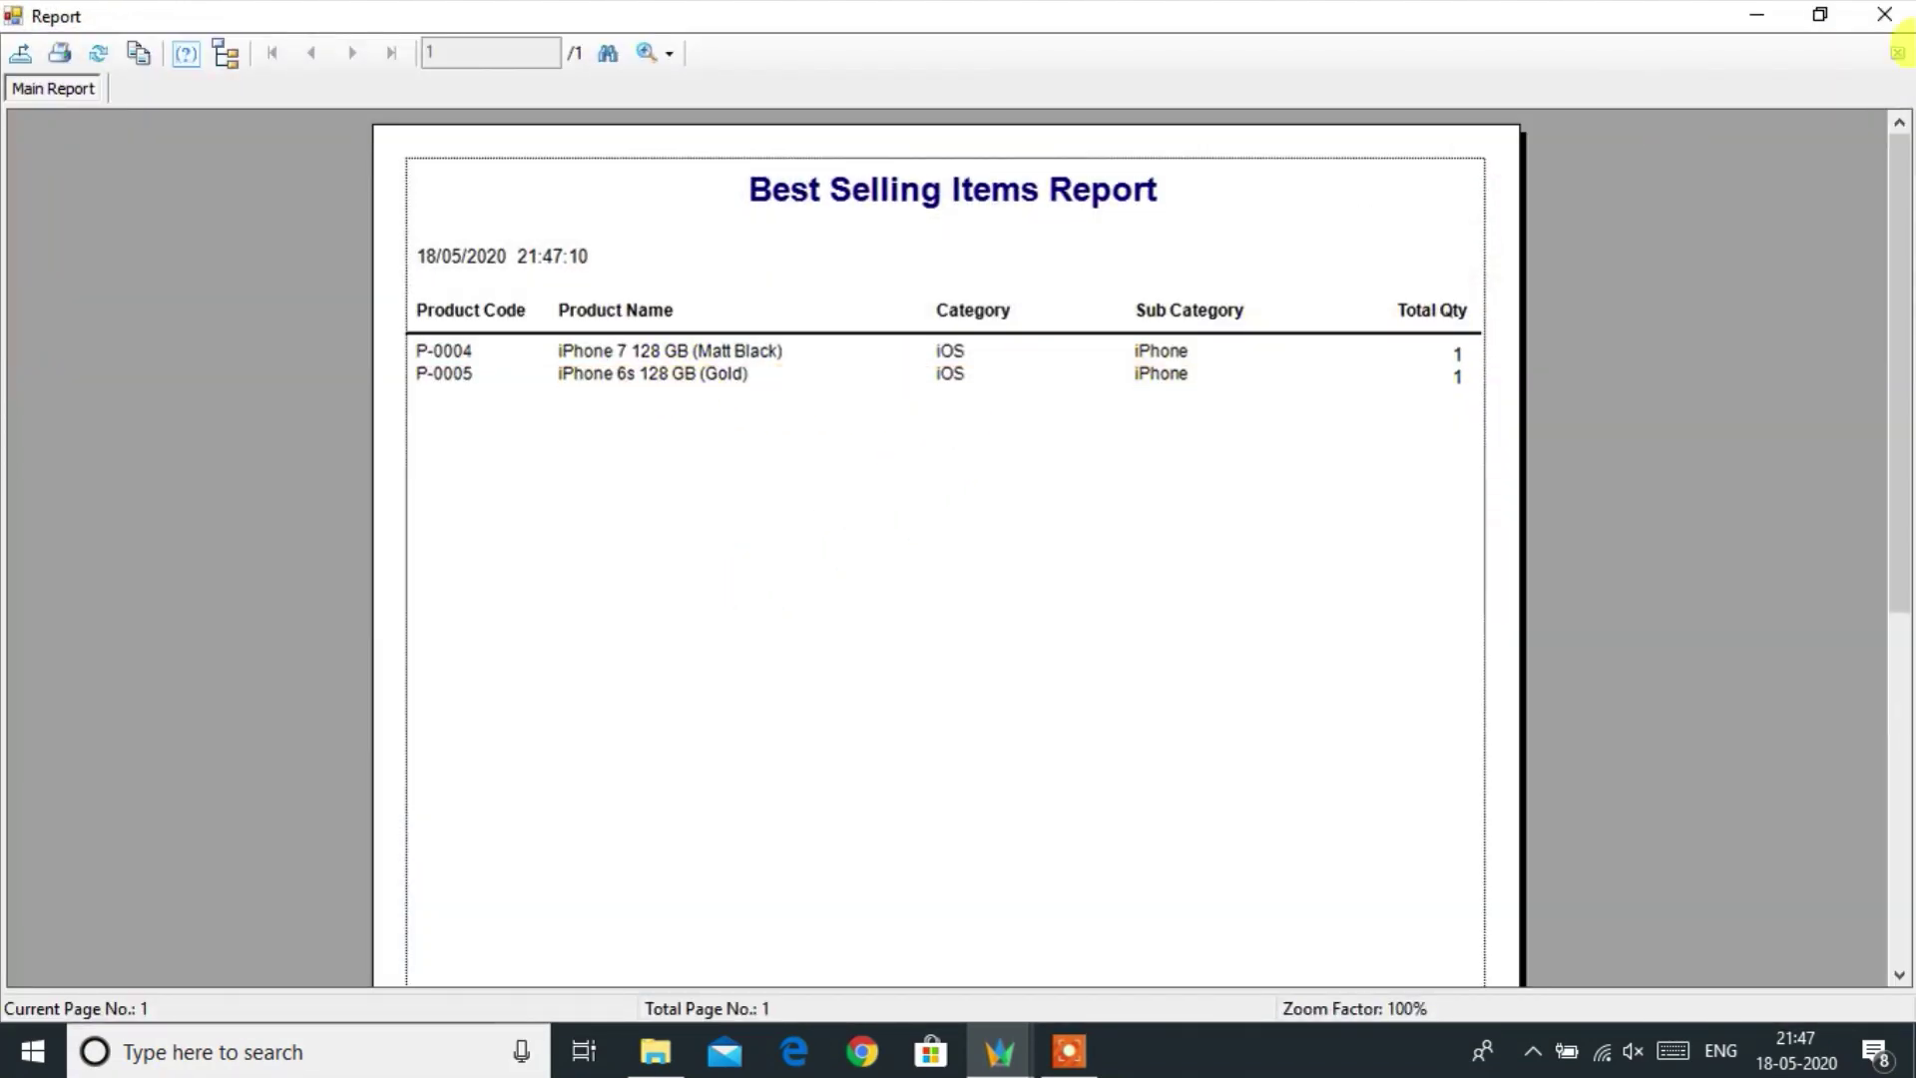
pyautogui.click(1885, 14)
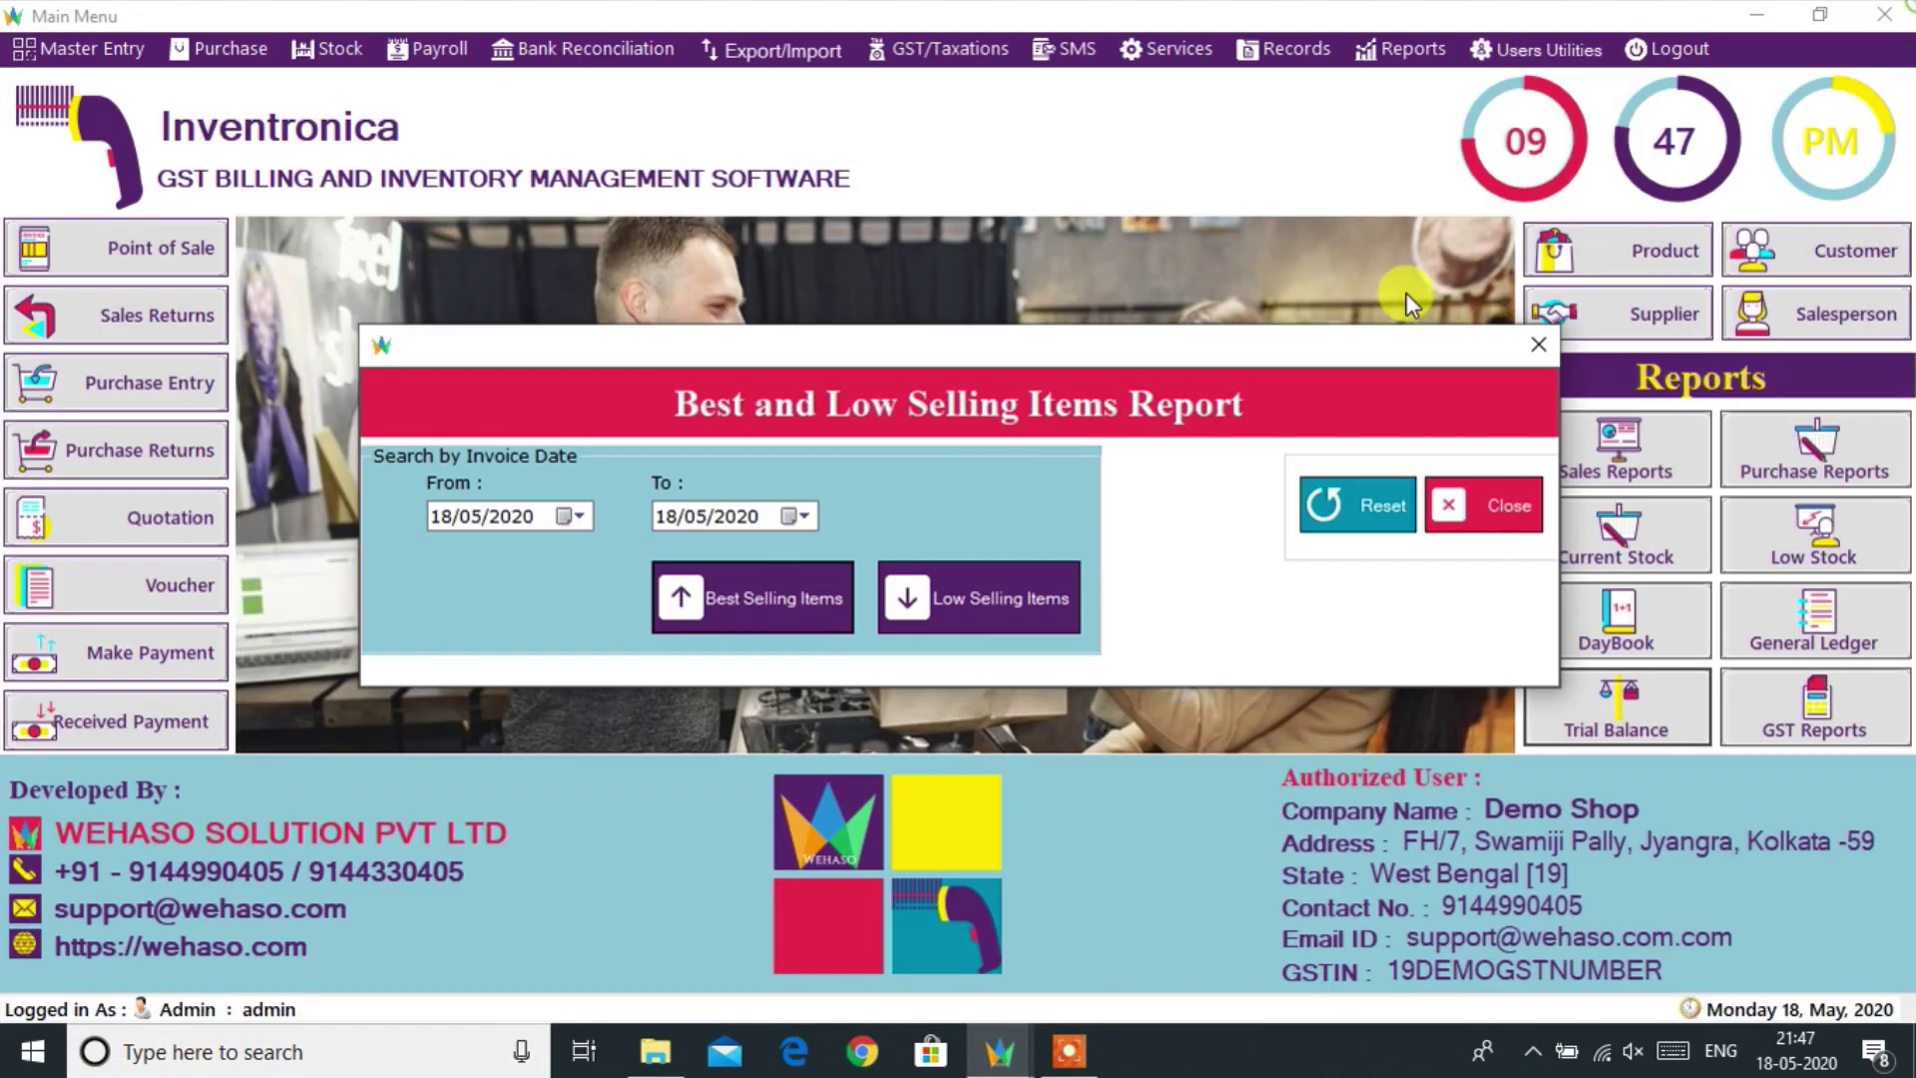
pyautogui.click(494, 519)
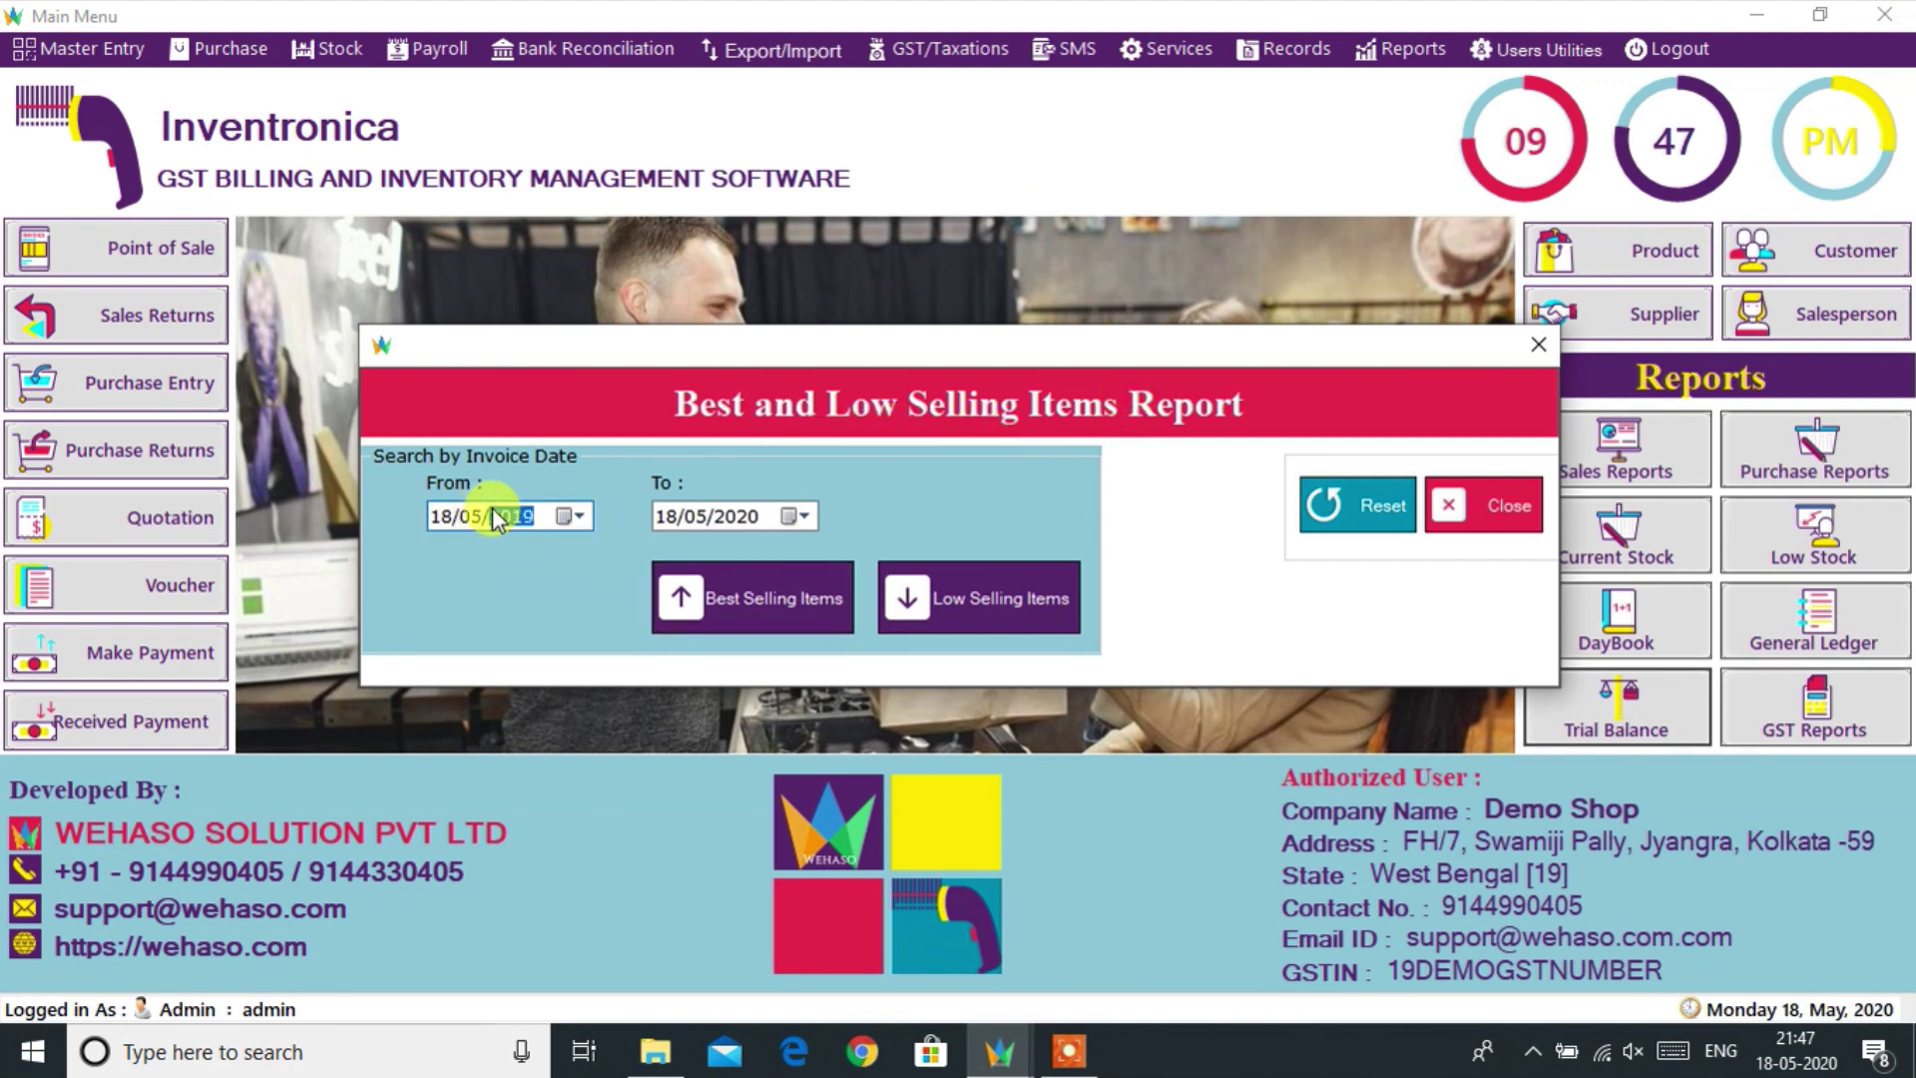
pyautogui.press('Down')
pyautogui.click(793, 614)
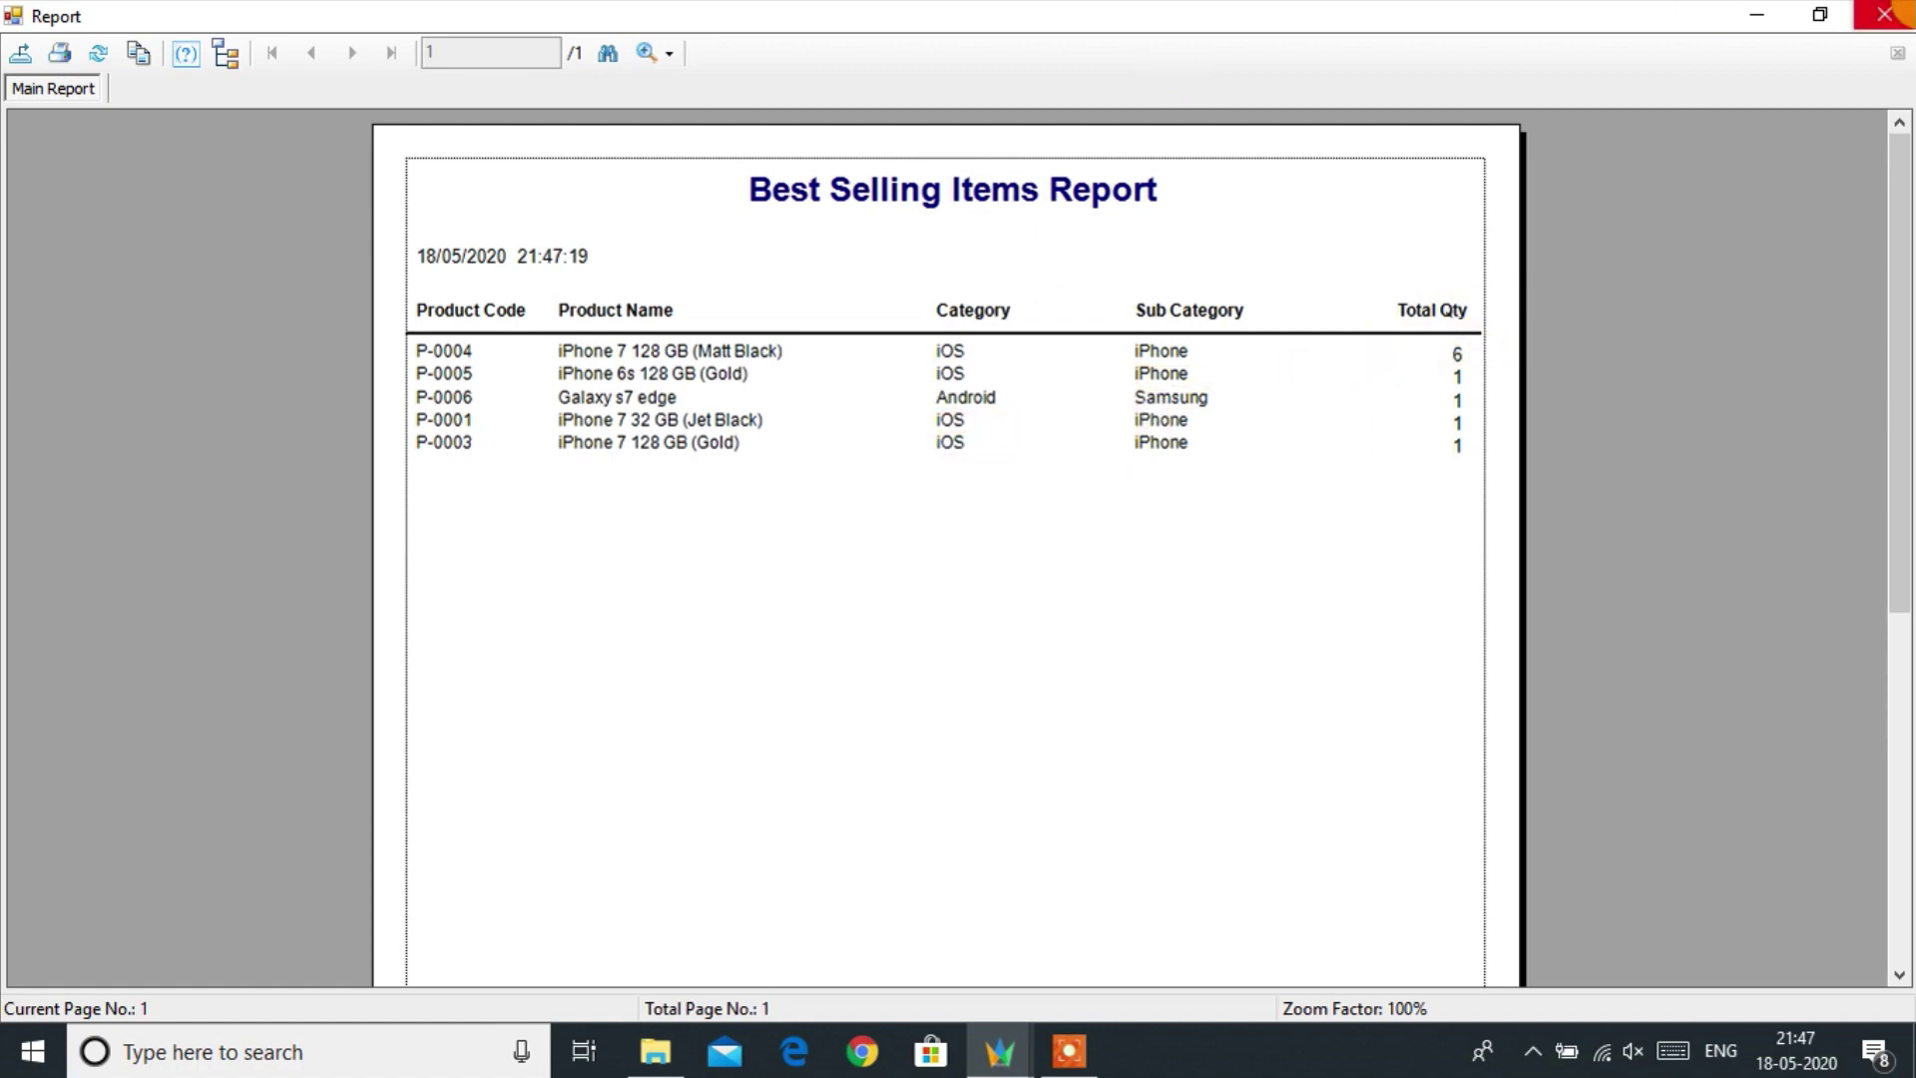
pyautogui.click(1884, 14)
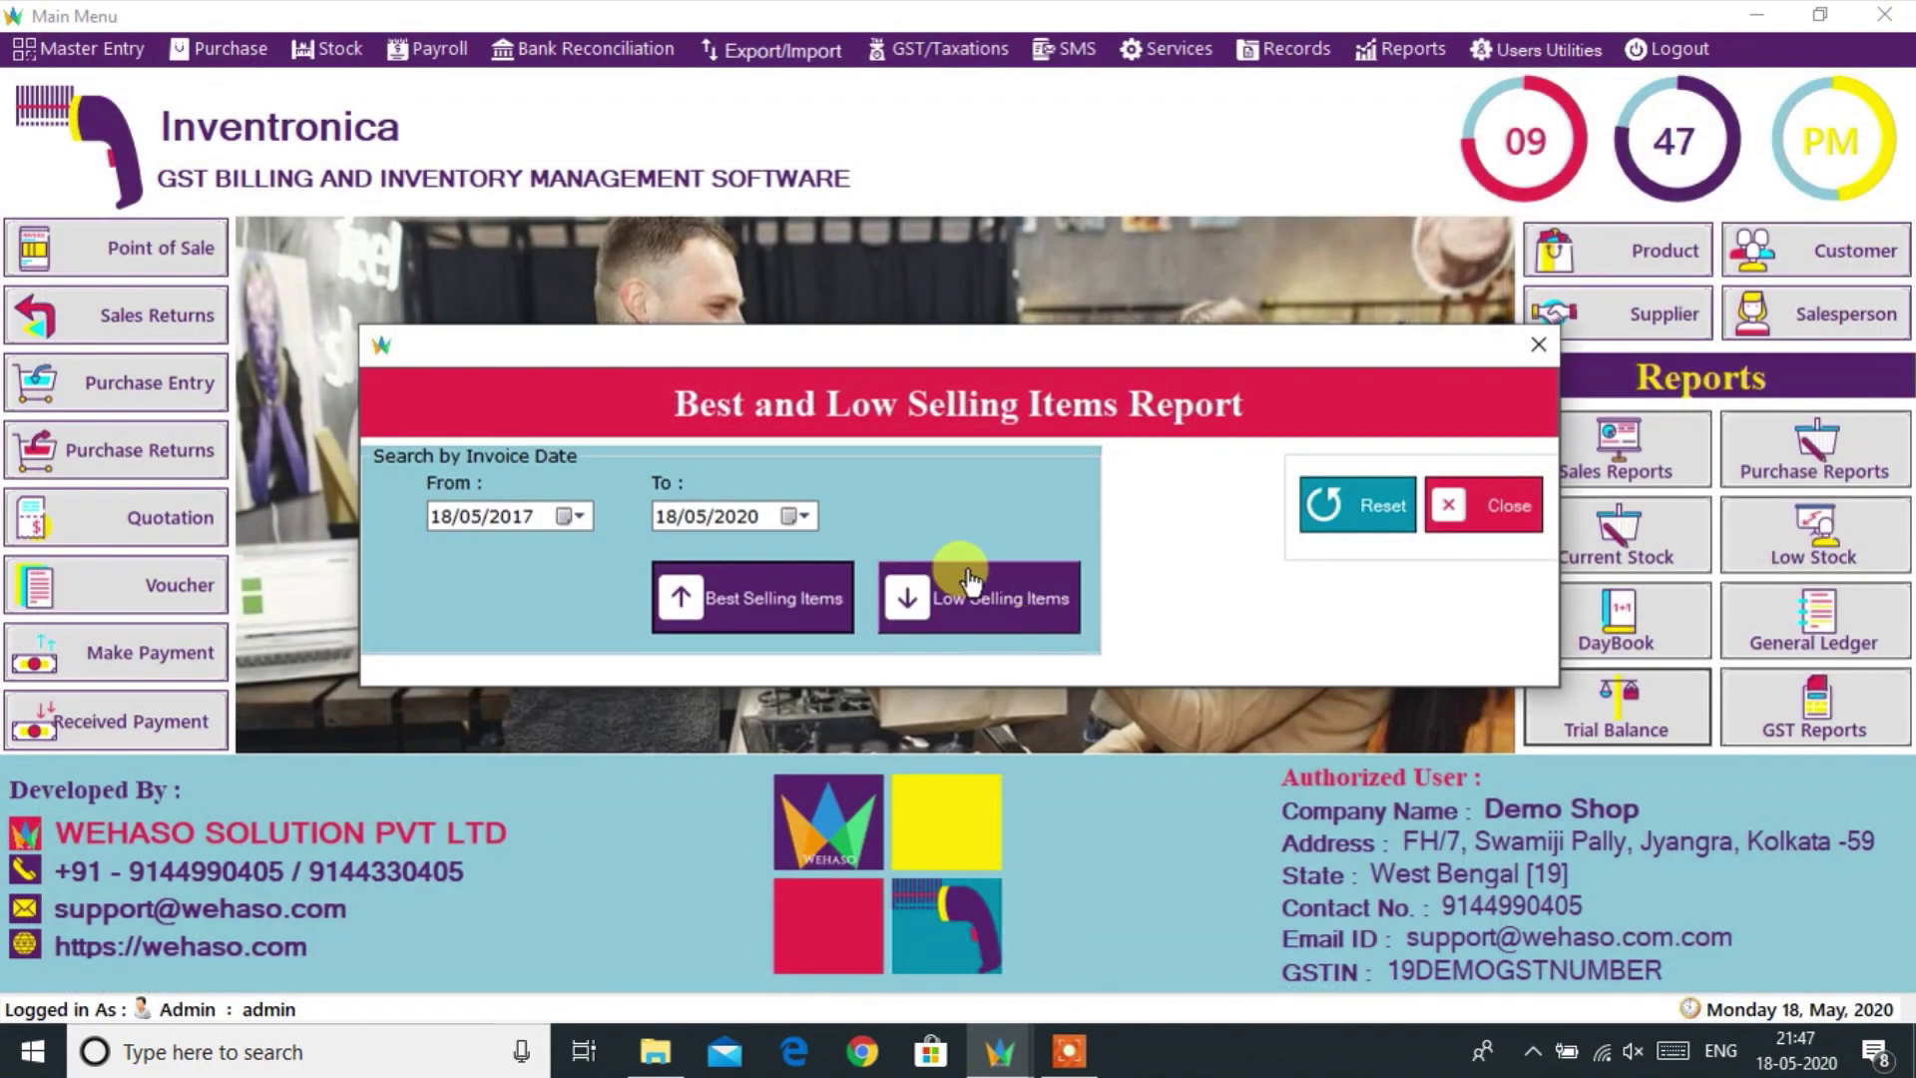
pyautogui.click(1027, 594)
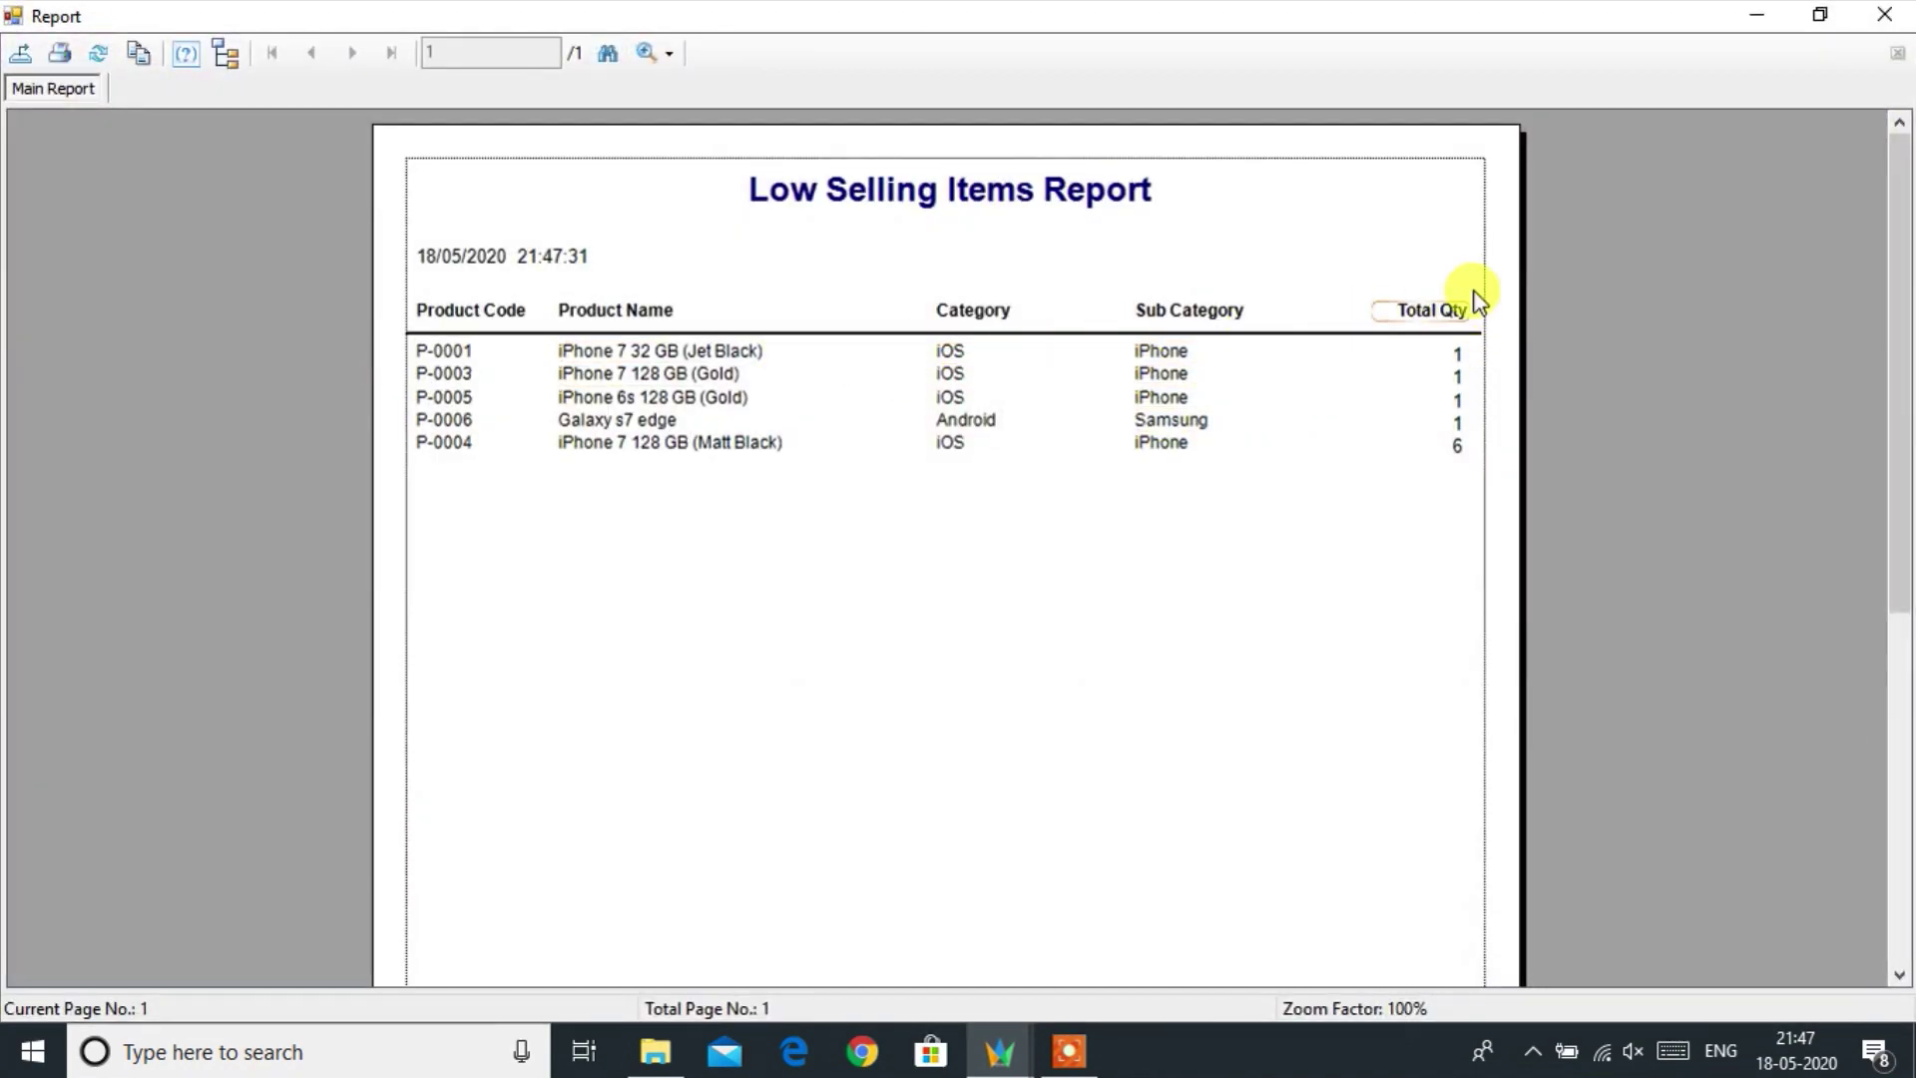
pyautogui.click(1885, 14)
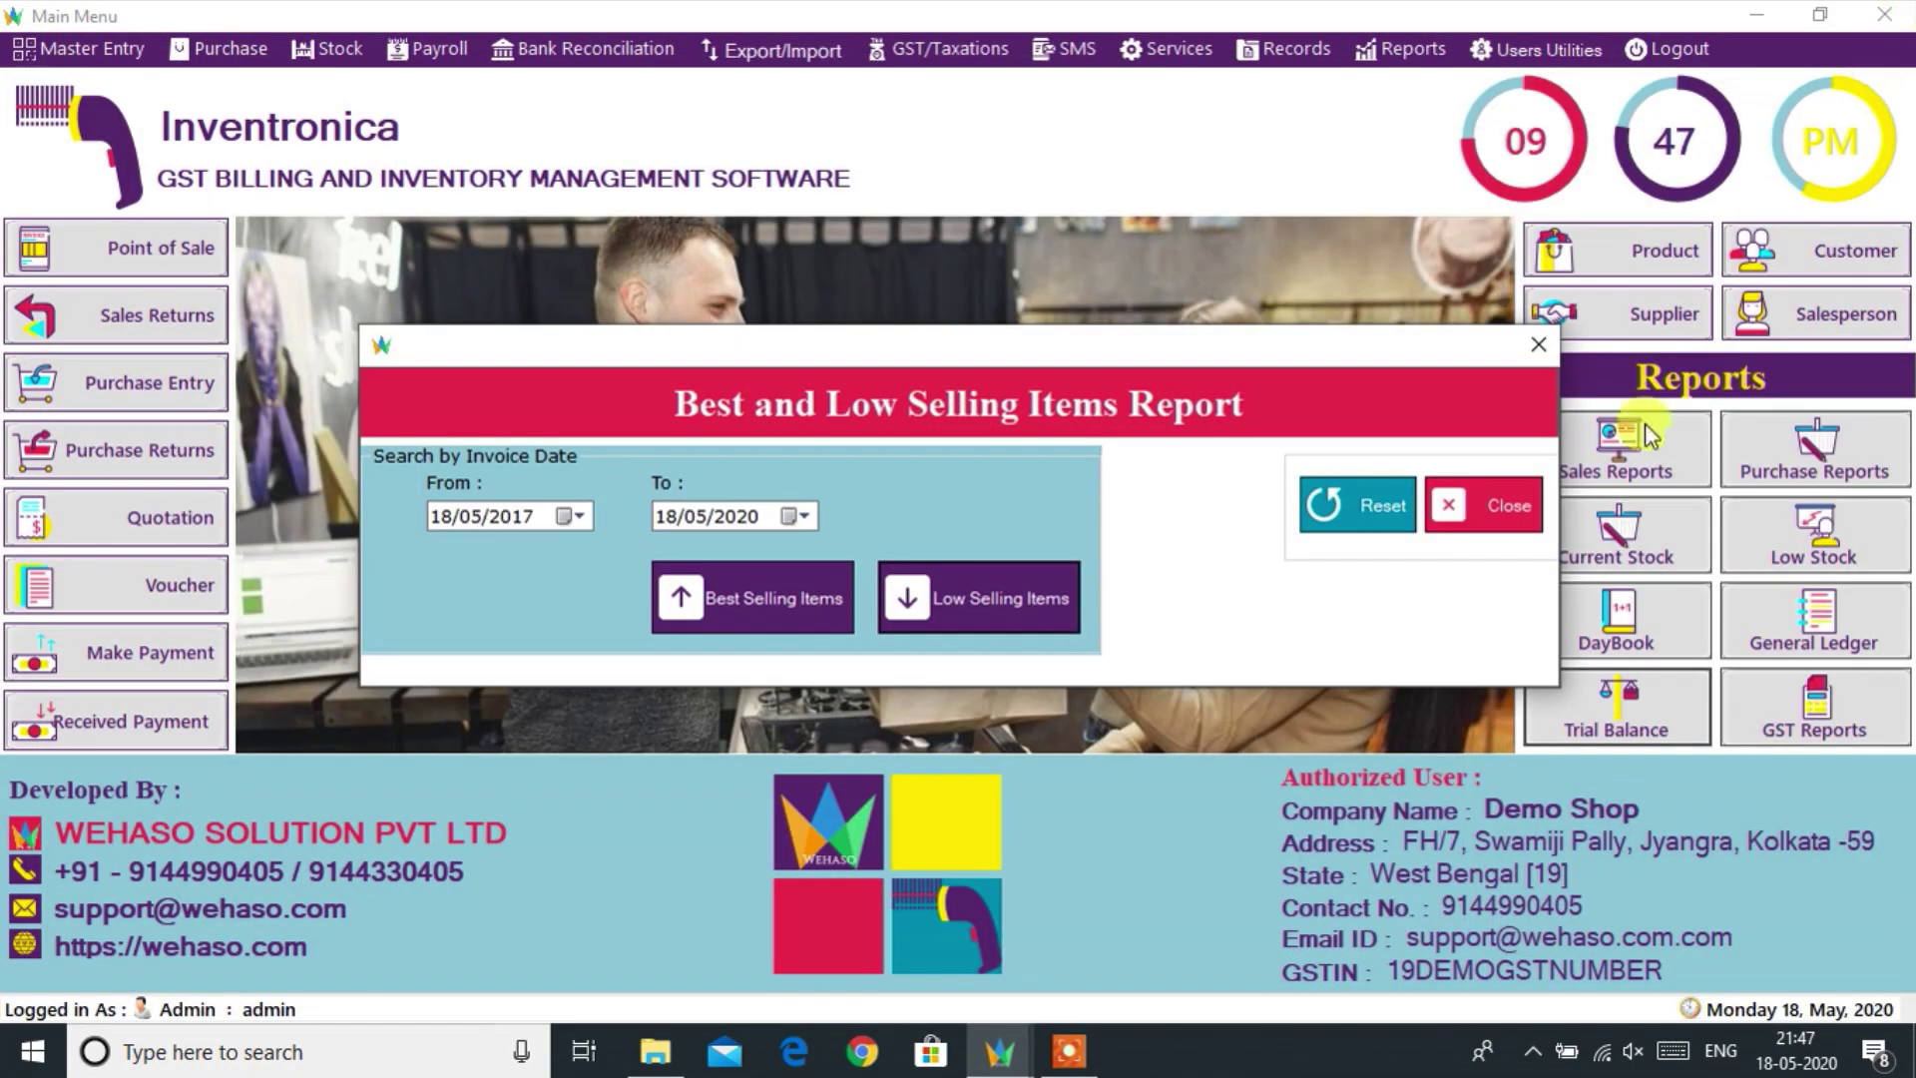
pyautogui.click(1487, 508)
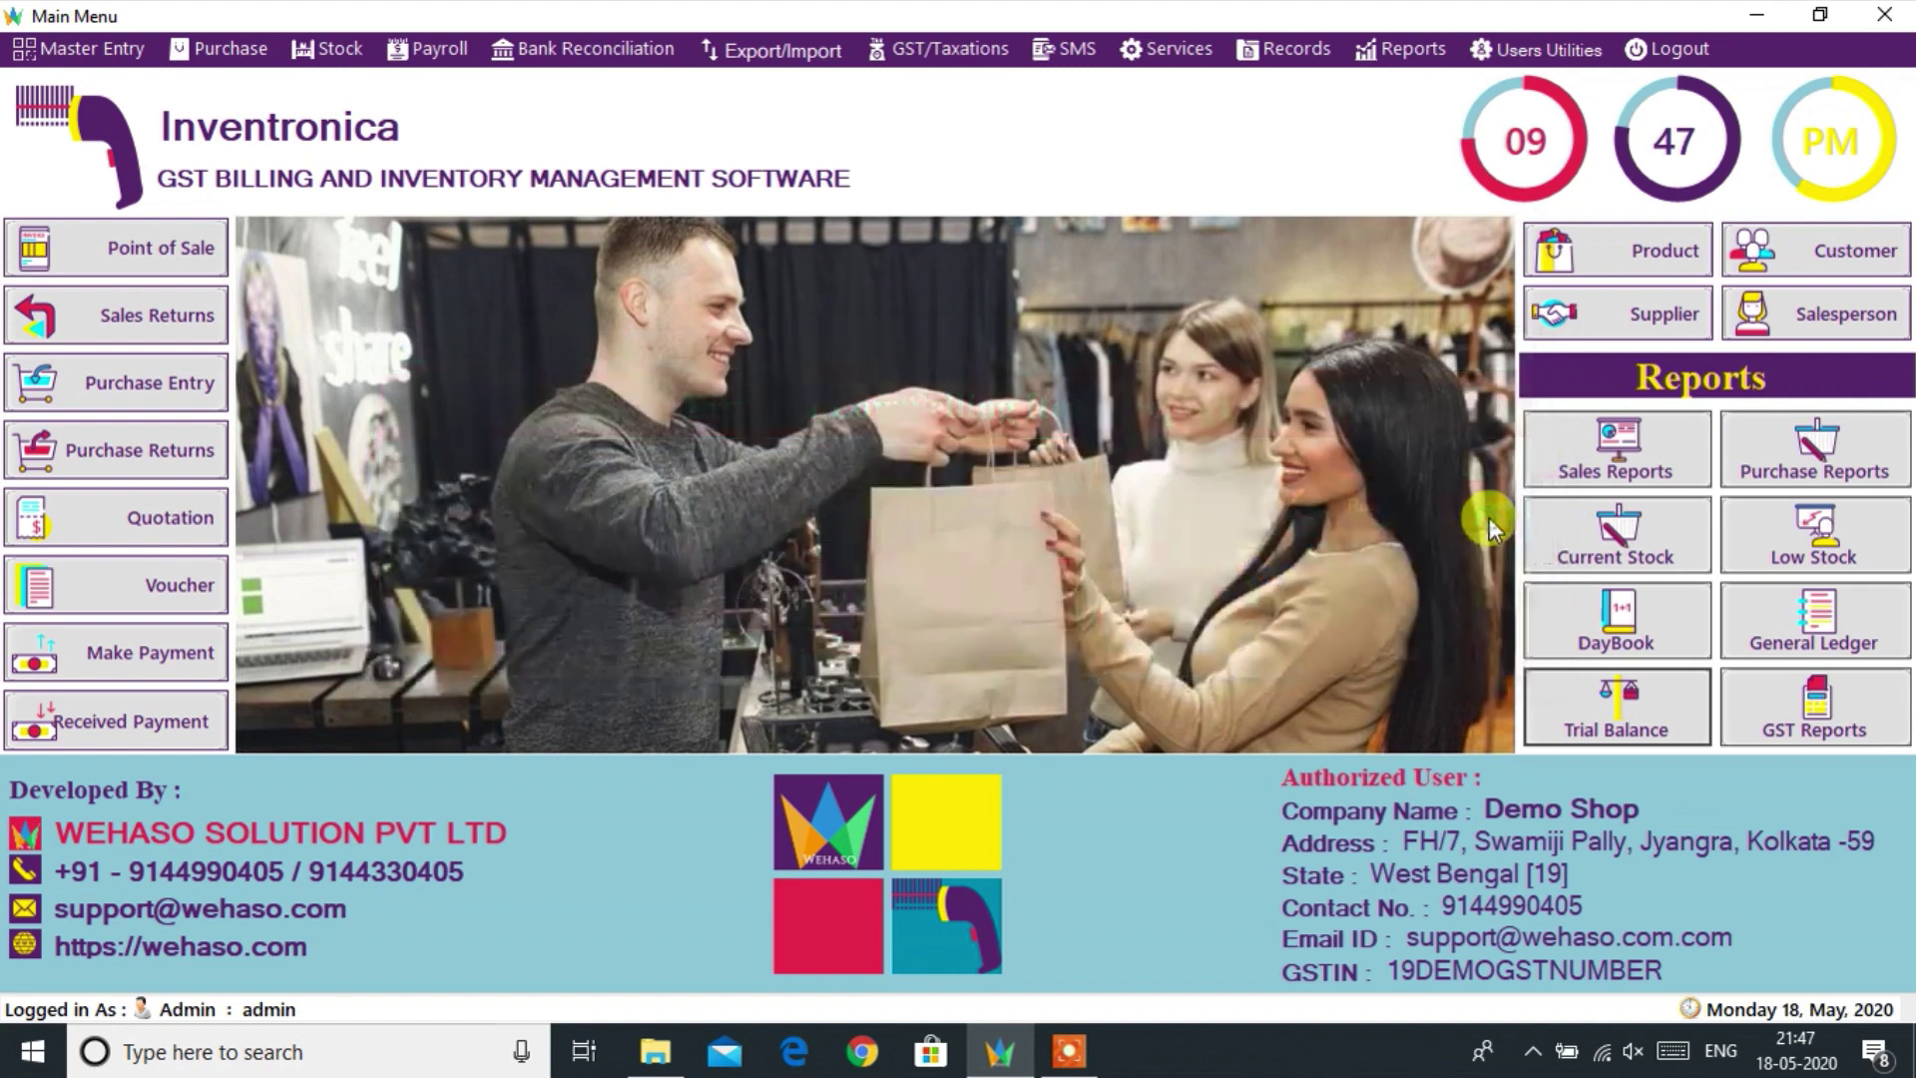
# Step: Look at the SMS records screen and close it
pyautogui.click(1297, 50)
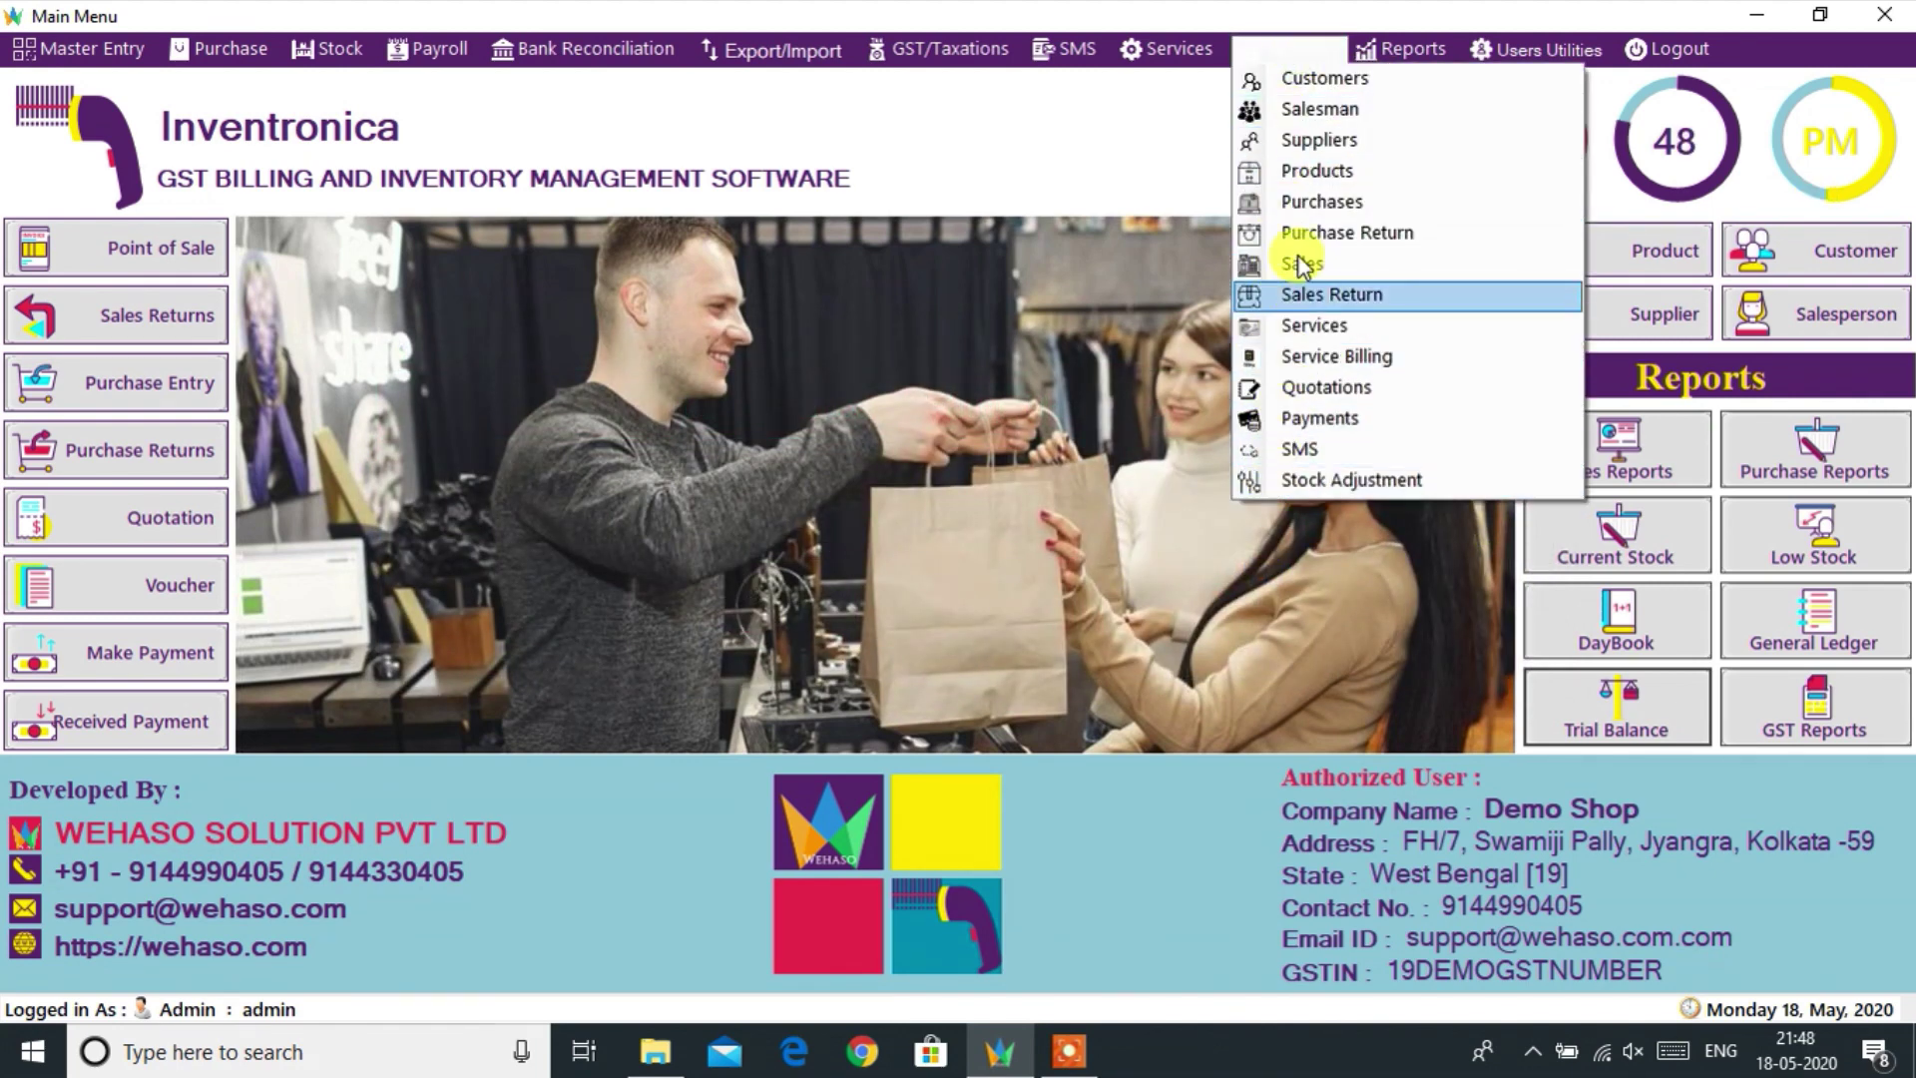
pyautogui.click(1295, 451)
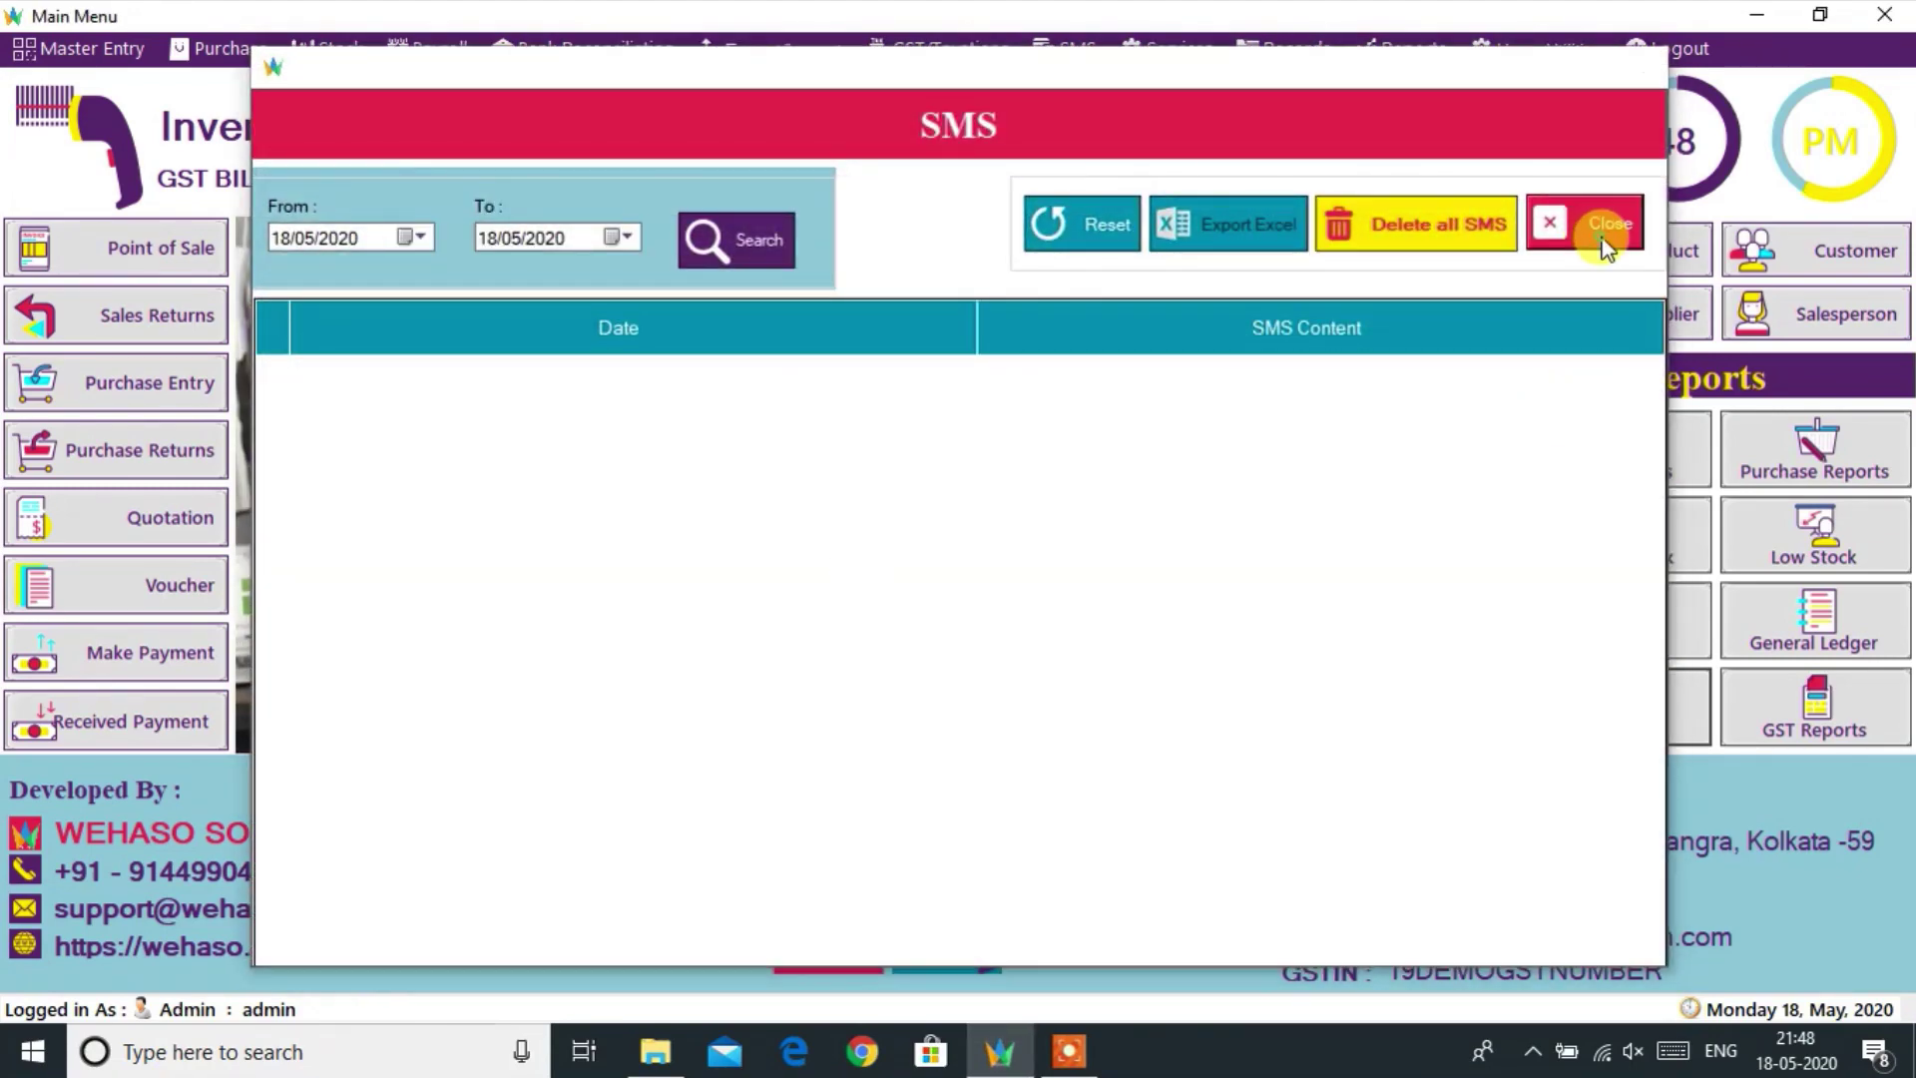
pyautogui.click(1605, 247)
# Step: Open SMS > Customers to show the Broadcasting Message To Customers window
pyautogui.click(1298, 50)
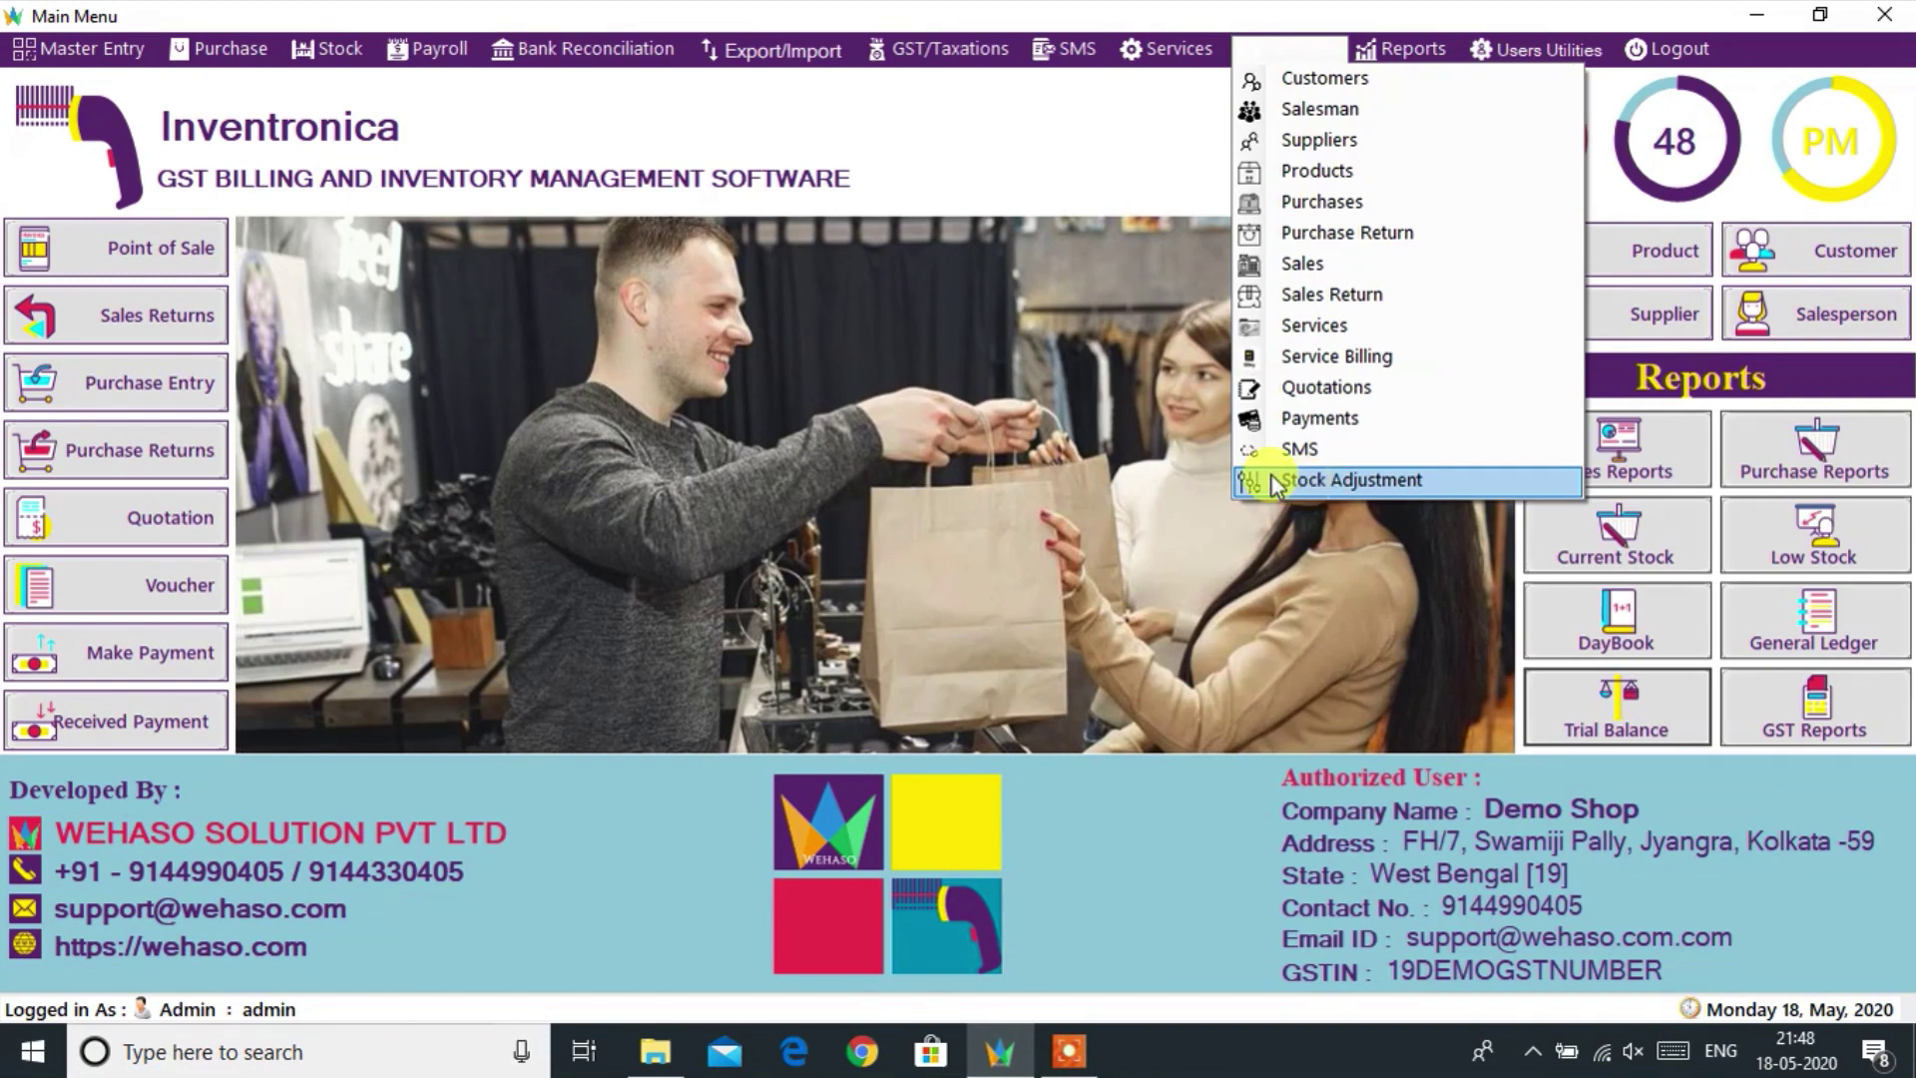
pyautogui.moveTo(1159, 57)
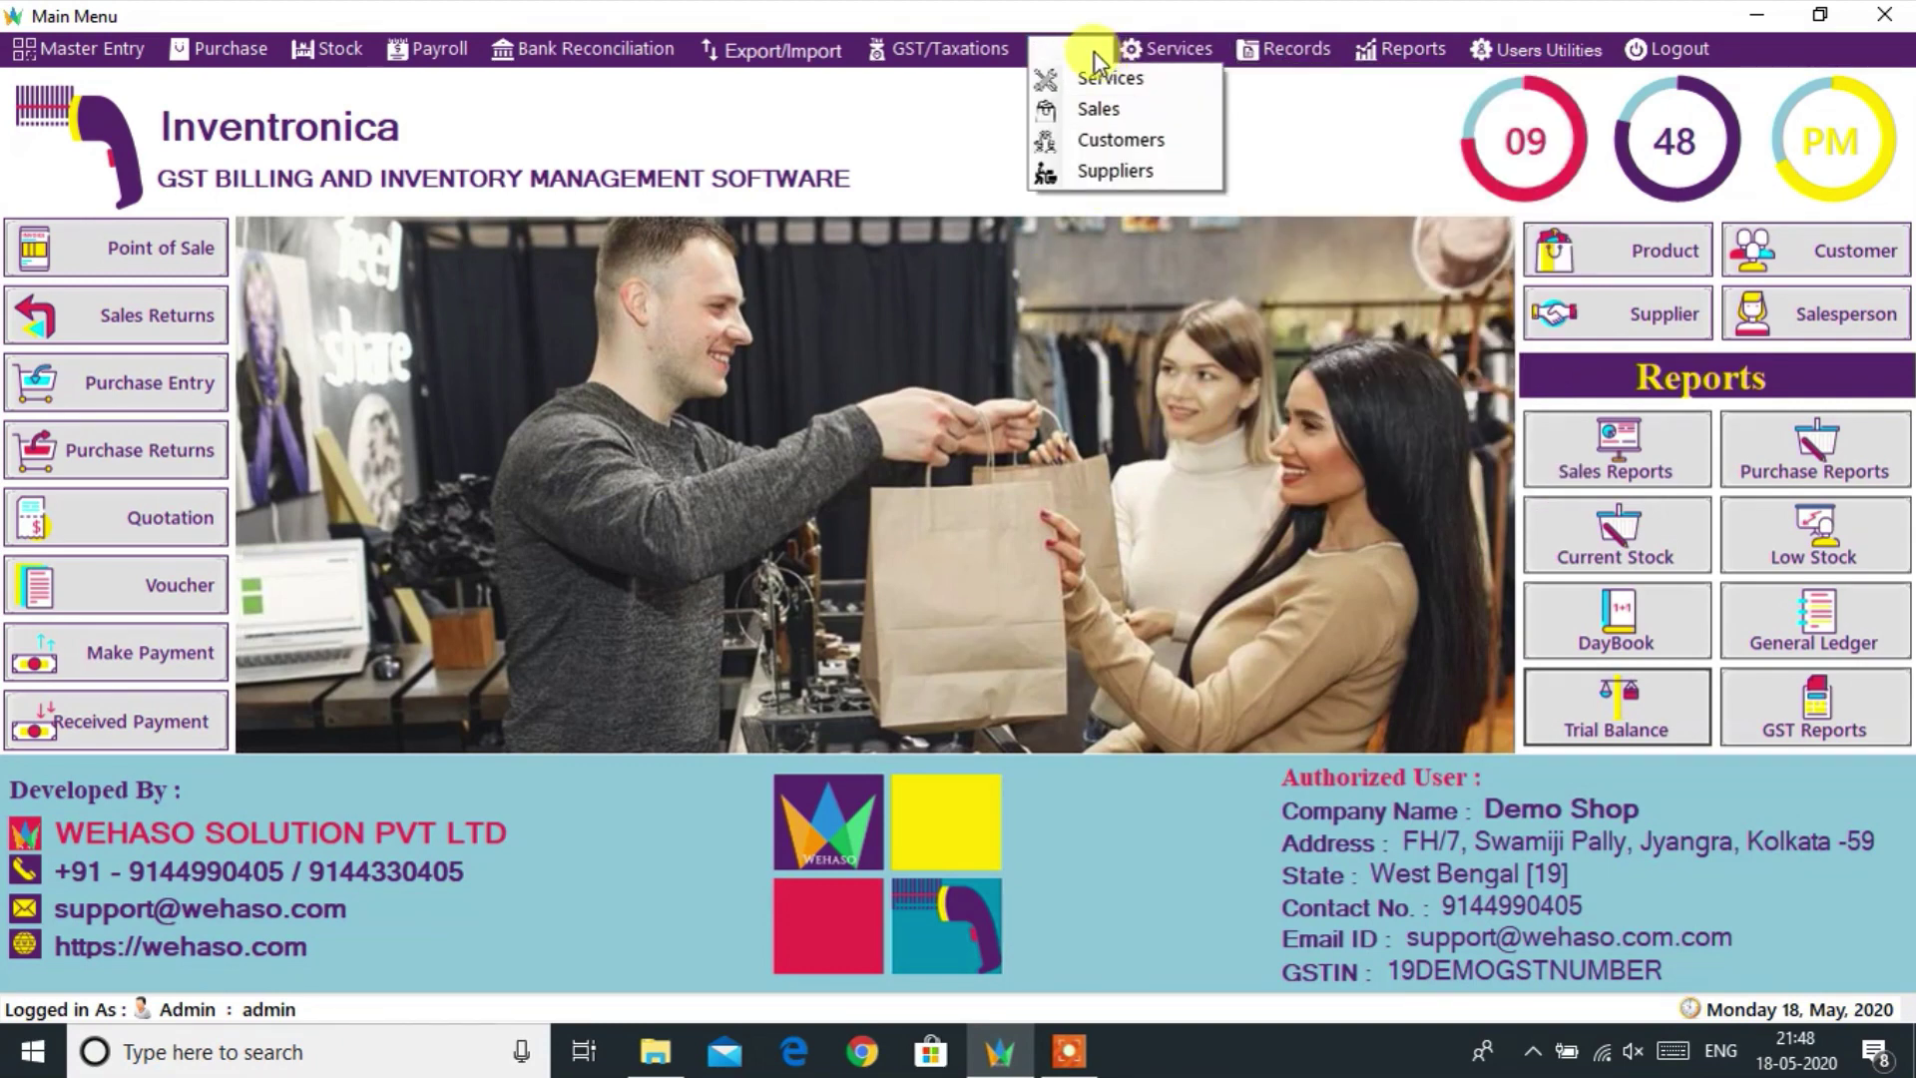
pyautogui.moveTo(1076, 50)
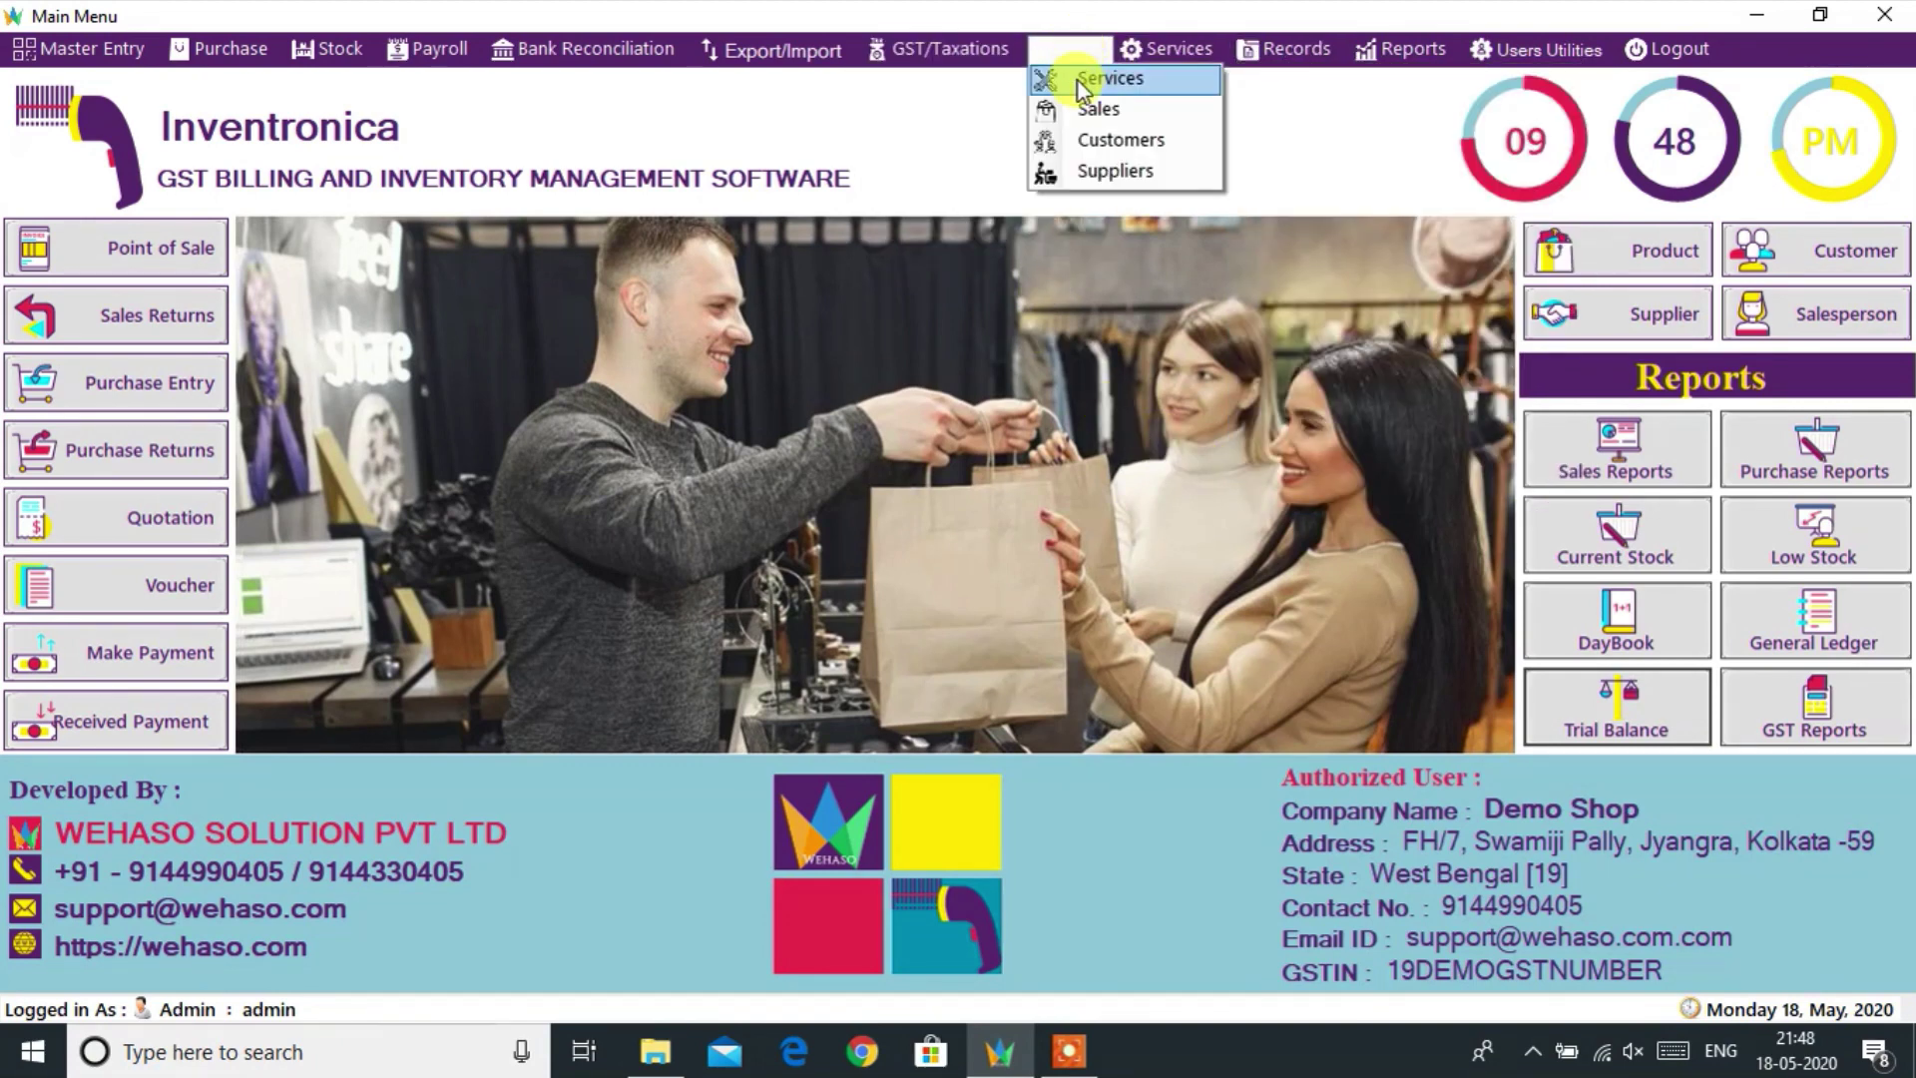
pyautogui.click(1084, 142)
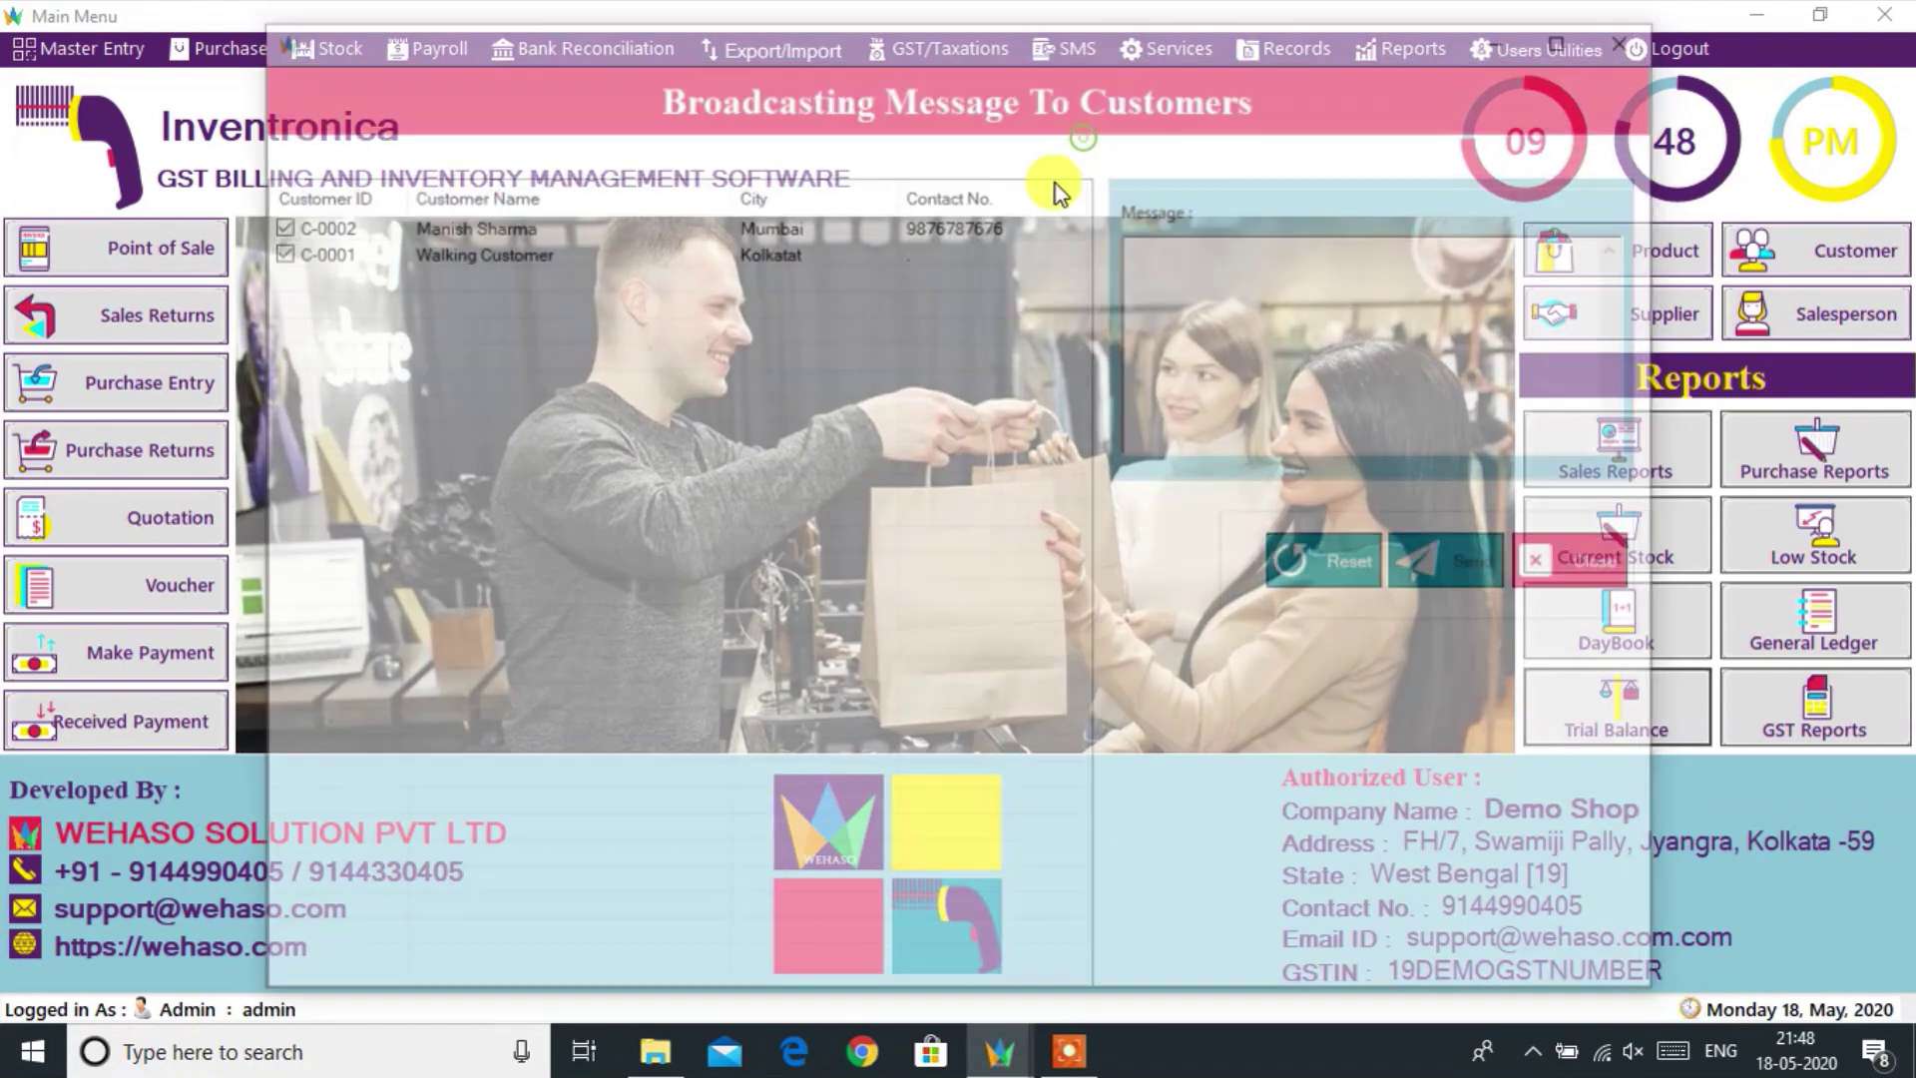